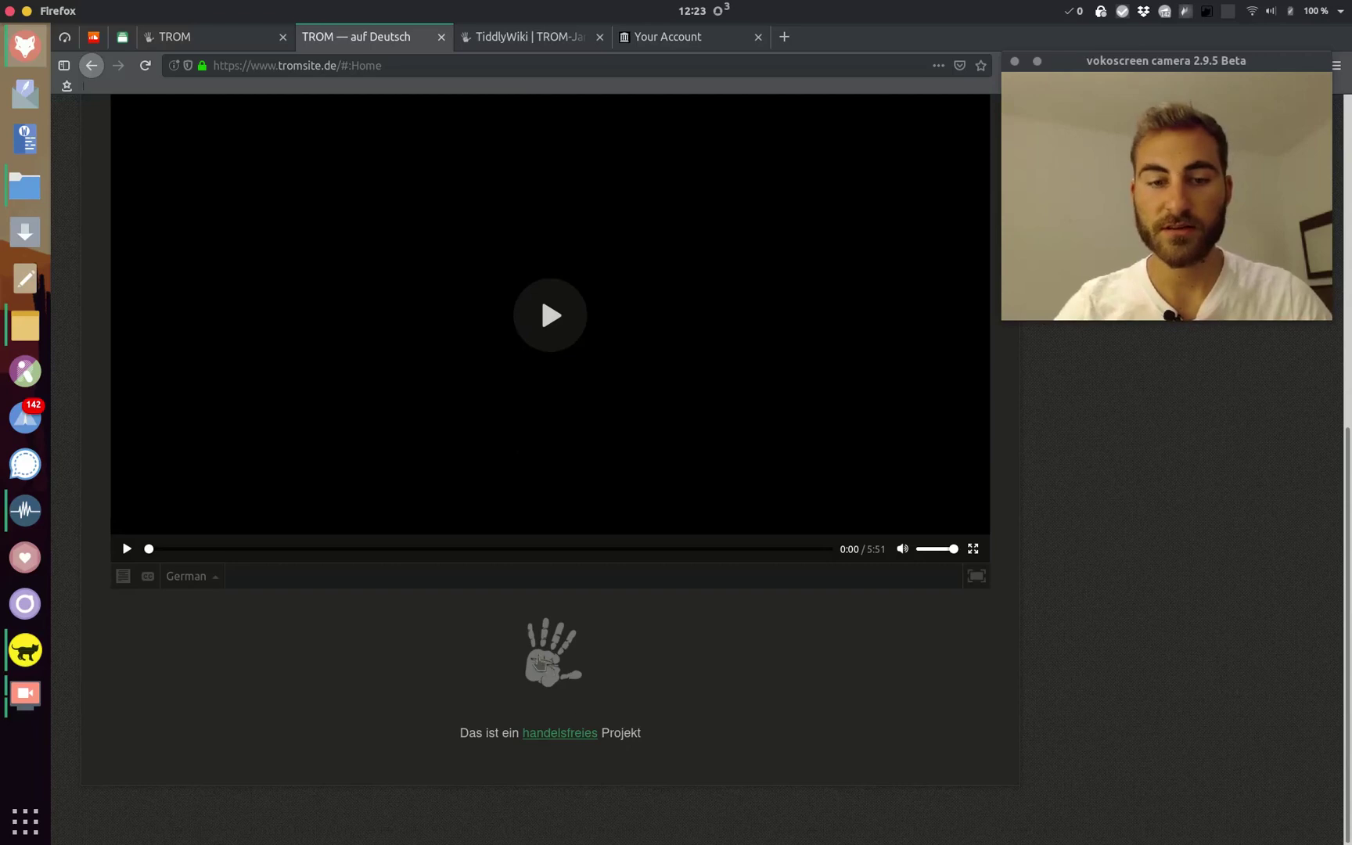
Open the TROM site's translation page at tromsite.com/translation
{"action": "scroll", "coordinate": [1161, 522], "scroll_direction": "up", "scroll_amount": 6}
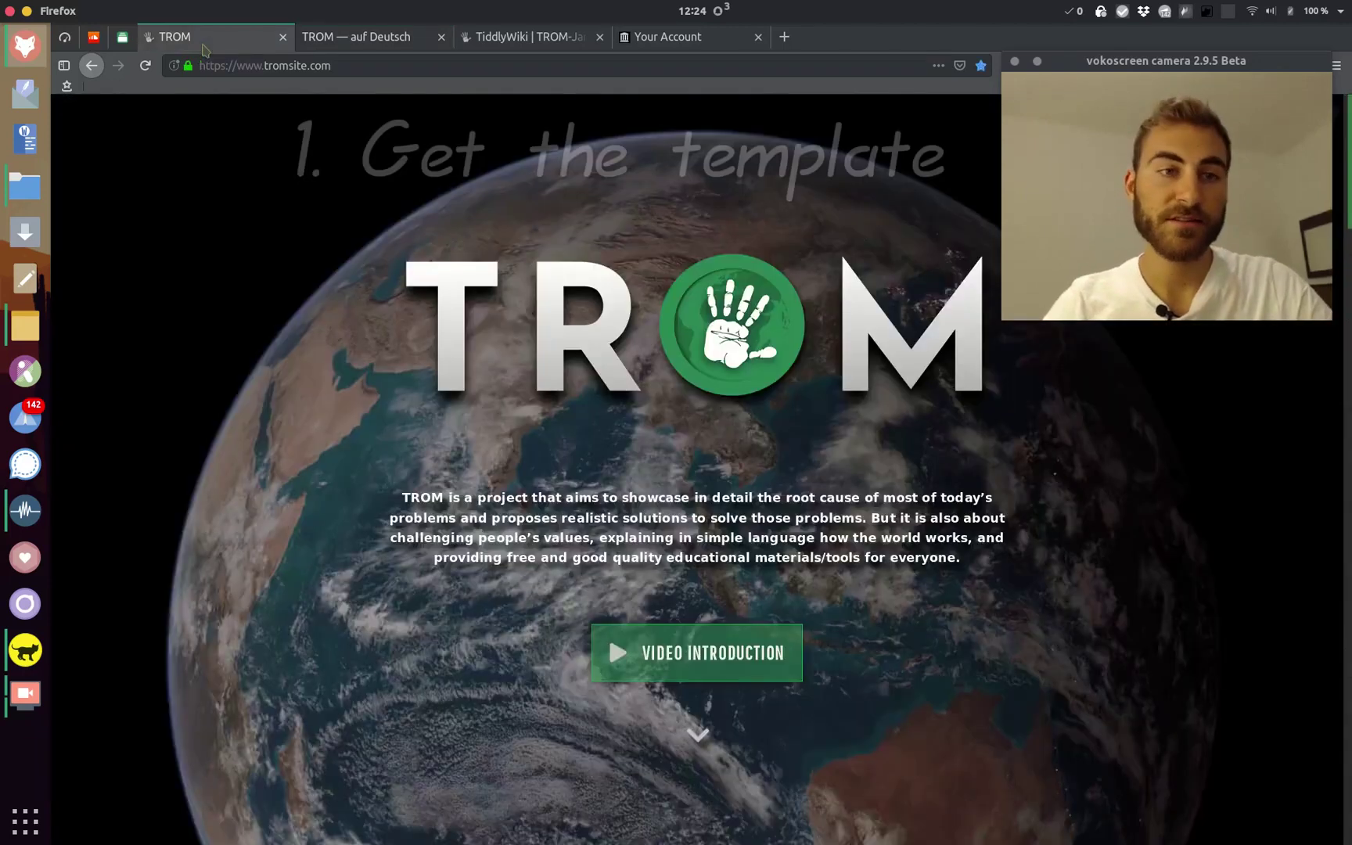
{"action": "left_click", "coordinate": [206, 47]}
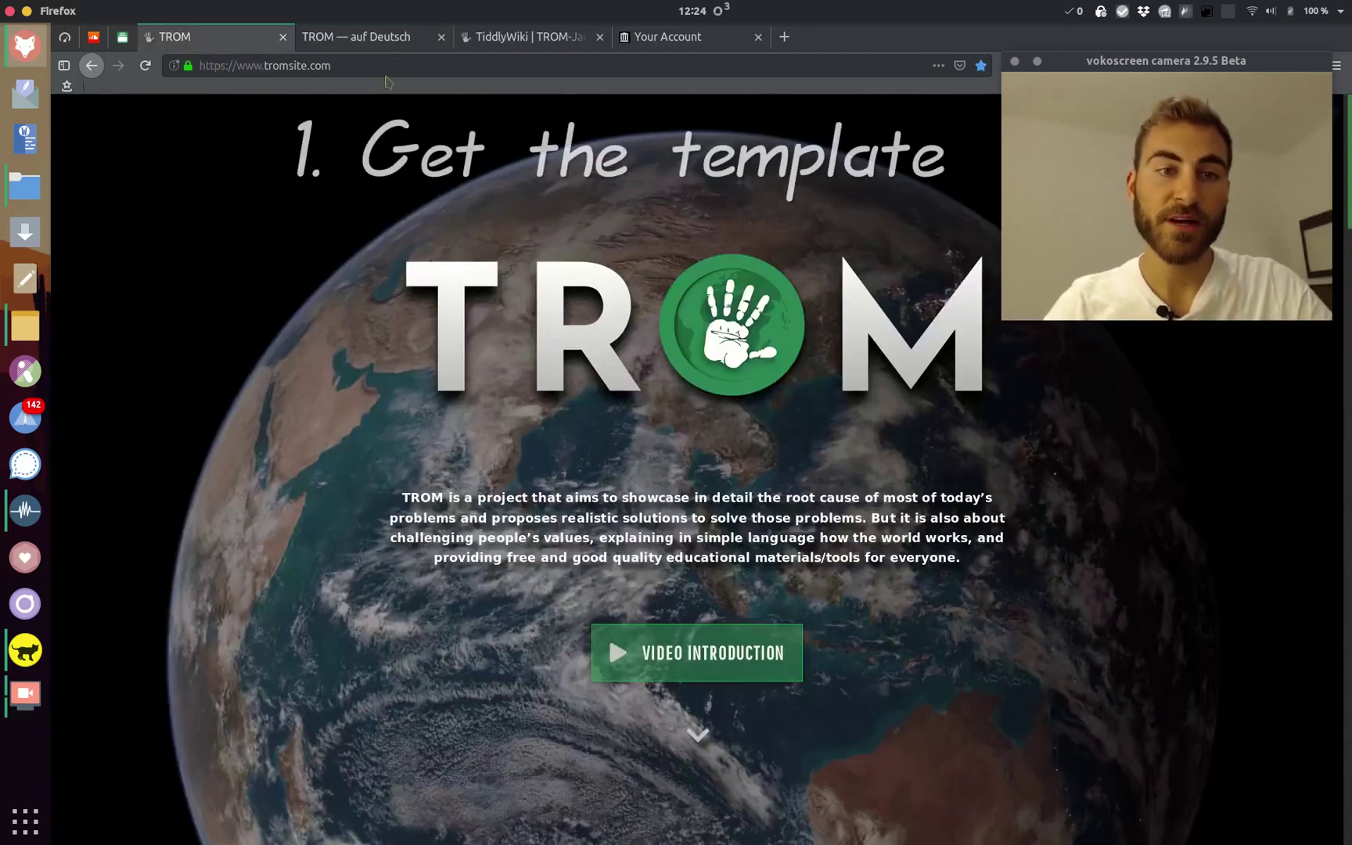
{"action": "type", "text": "/translation"}
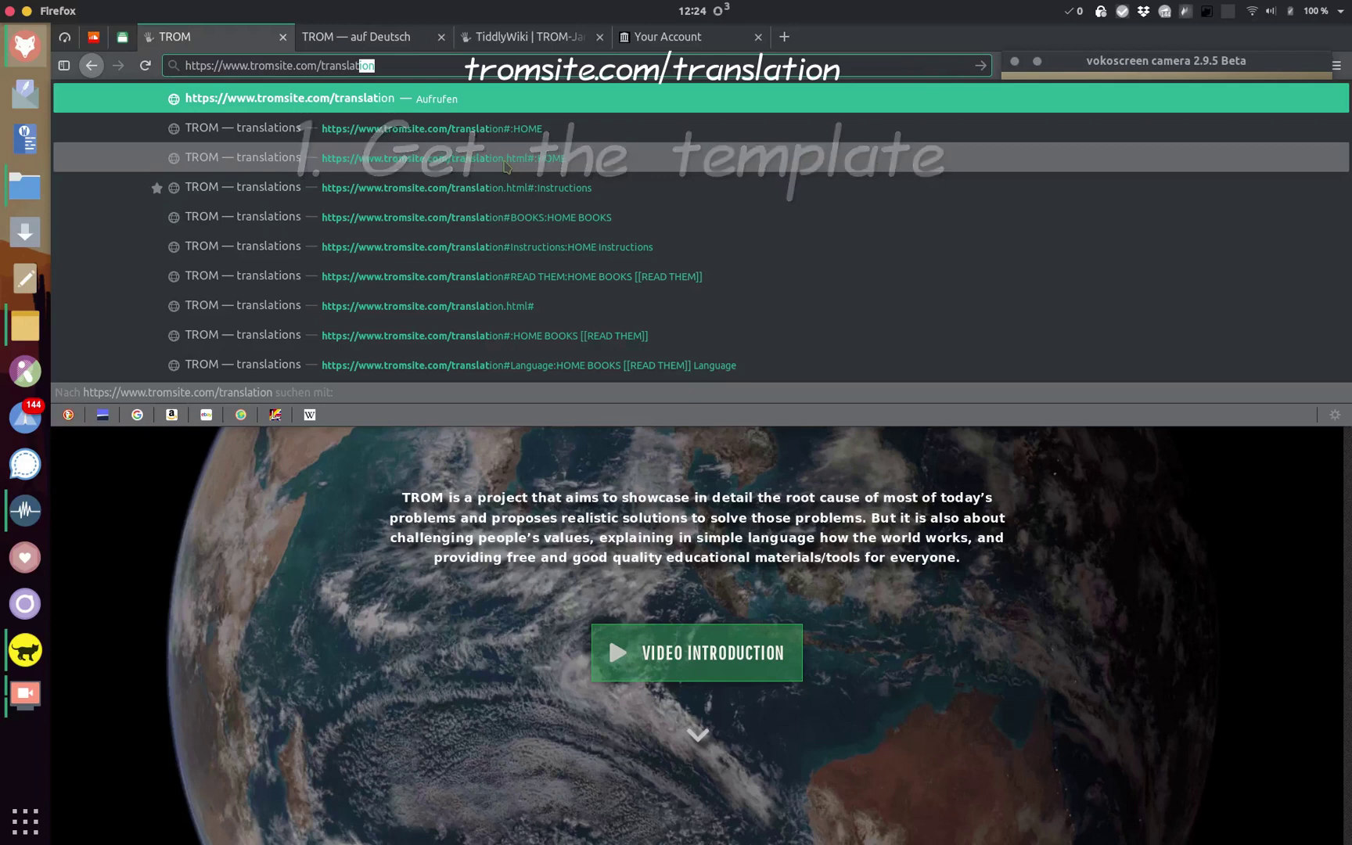
{"action": "key", "text": "Return"}
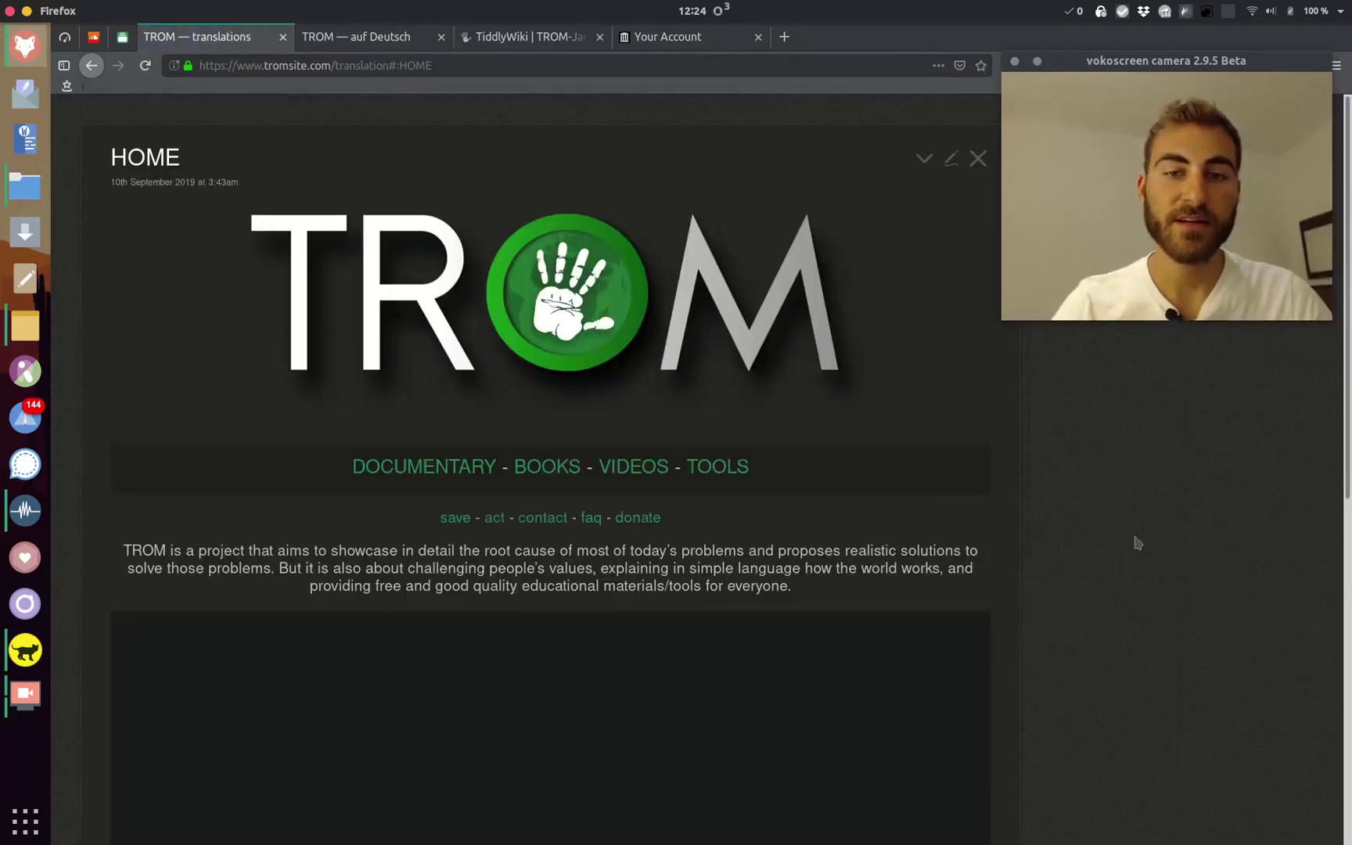
Look over the translations template page and save the wiki as a local file
{"action": "scroll", "coordinate": [1137, 542], "scroll_direction": "down", "scroll_amount": 6}
{"action": "scroll", "coordinate": [1138, 542], "scroll_direction": "up", "scroll_amount": 7}
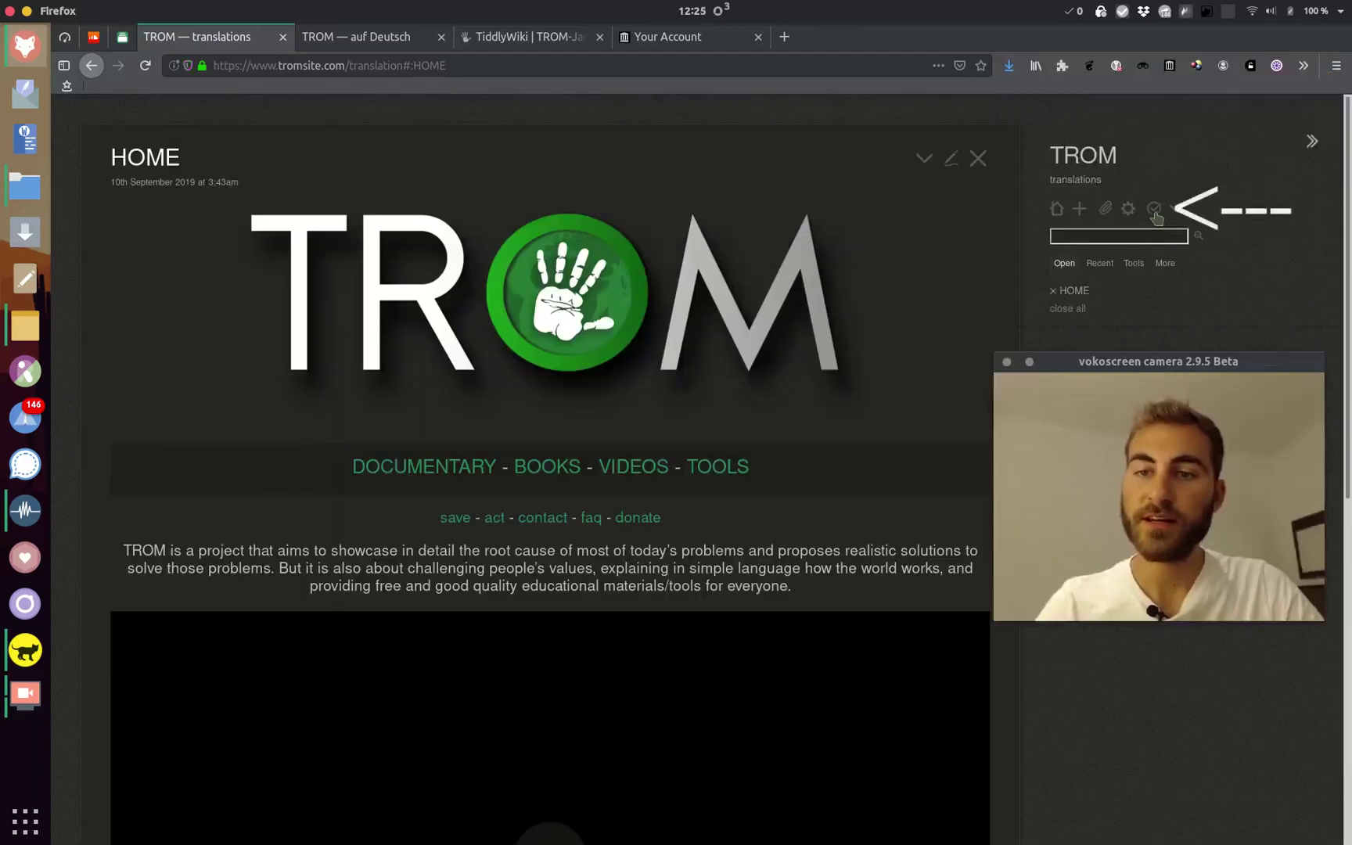
{"action": "left_click", "coordinate": [777, 487]}
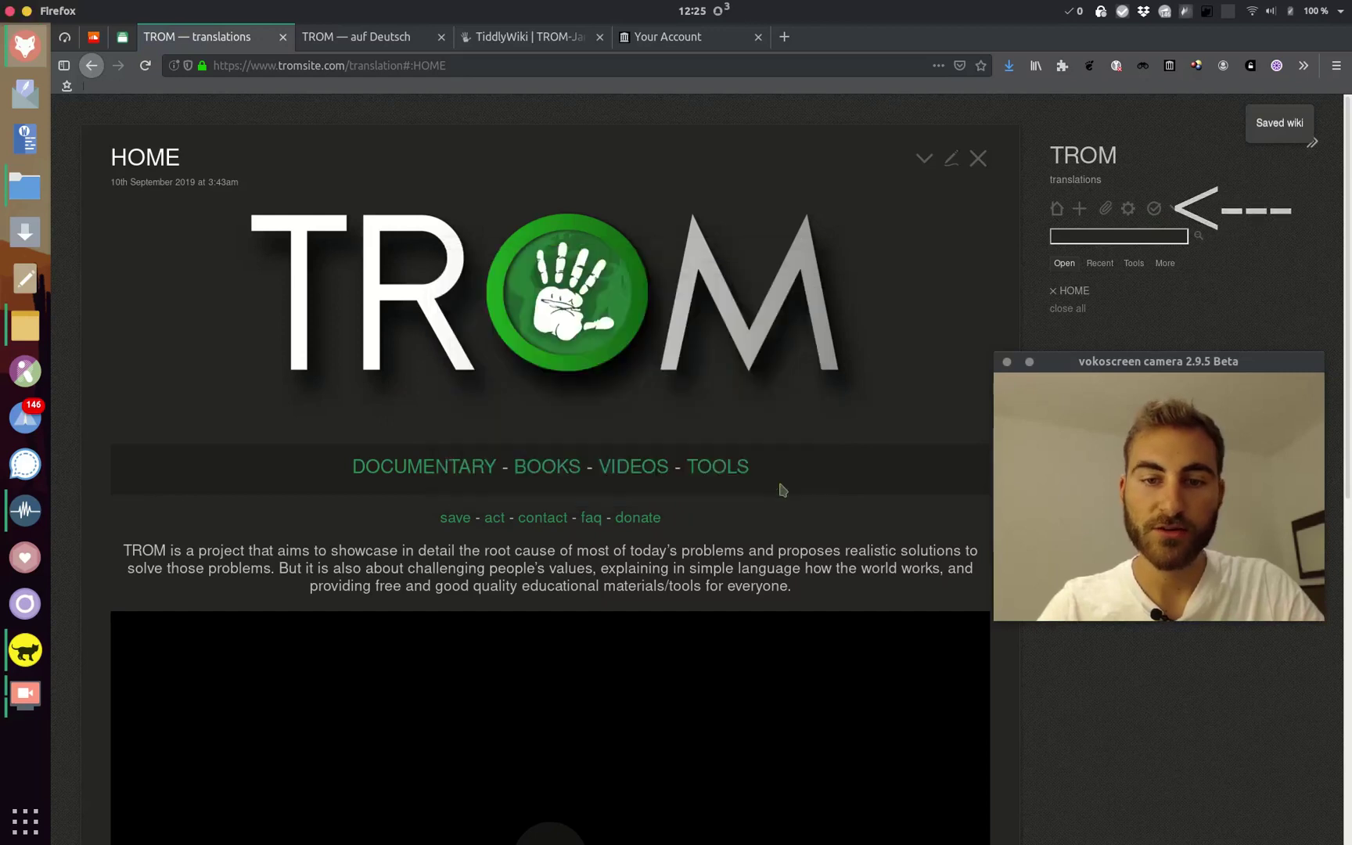
{"action": "left_click", "coordinate": [1133, 87]}
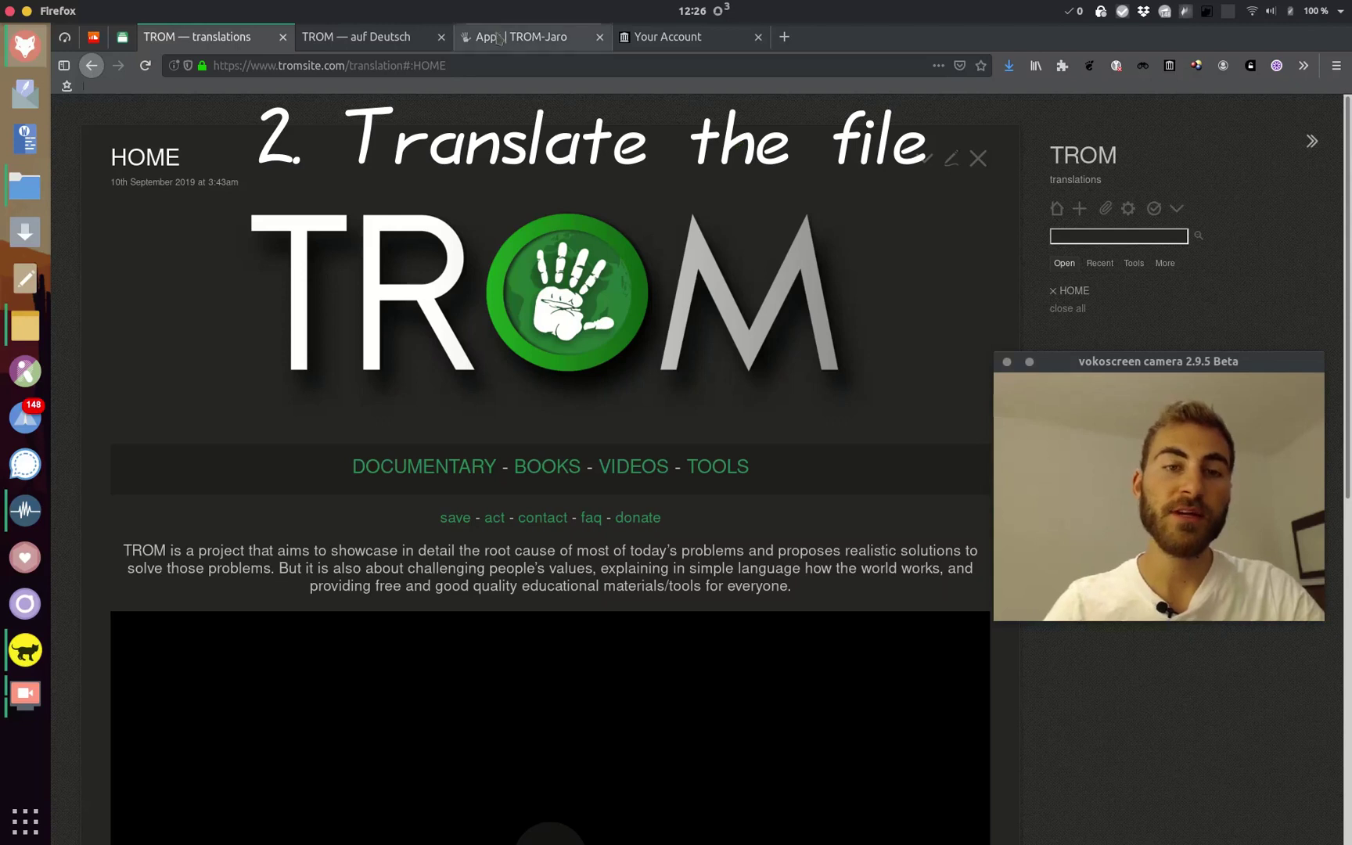
Switch to the TROM-Jaro apps page and open its TiddlyWiki entry
{"action": "left_click", "coordinate": [540, 45]}
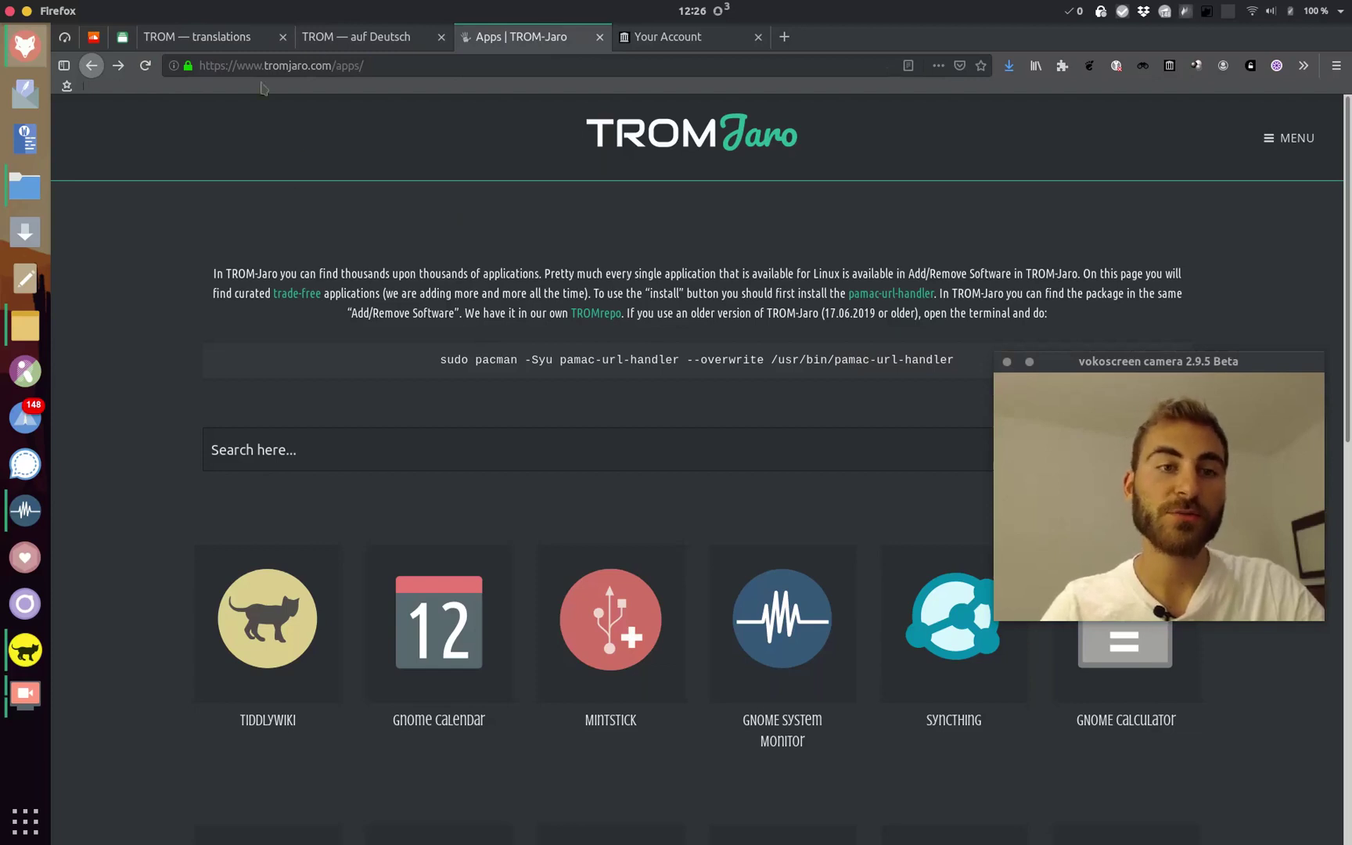
{"action": "scroll", "coordinate": [166, 559], "scroll_direction": "down", "scroll_amount": 4}
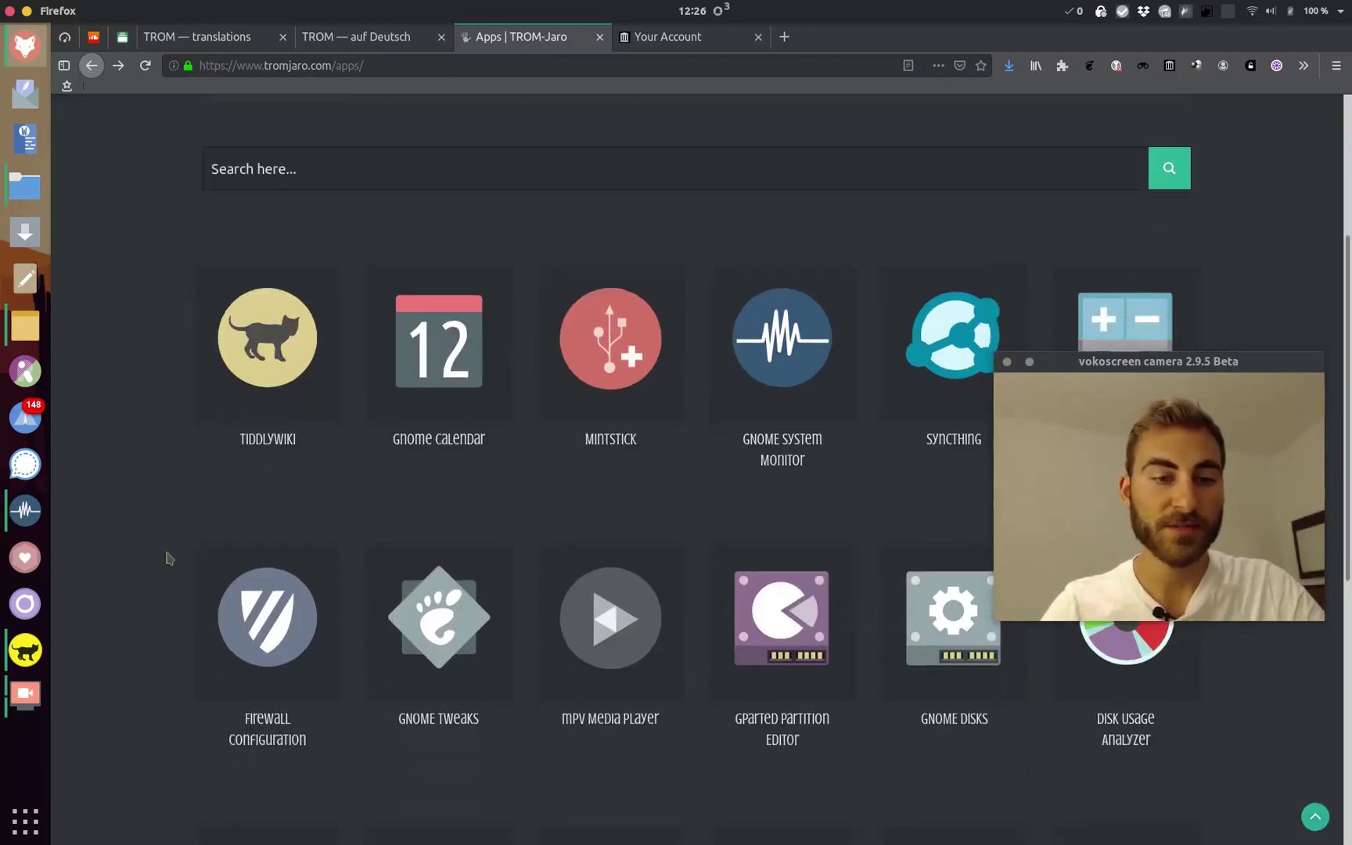
{"action": "left_click", "coordinate": [275, 362]}
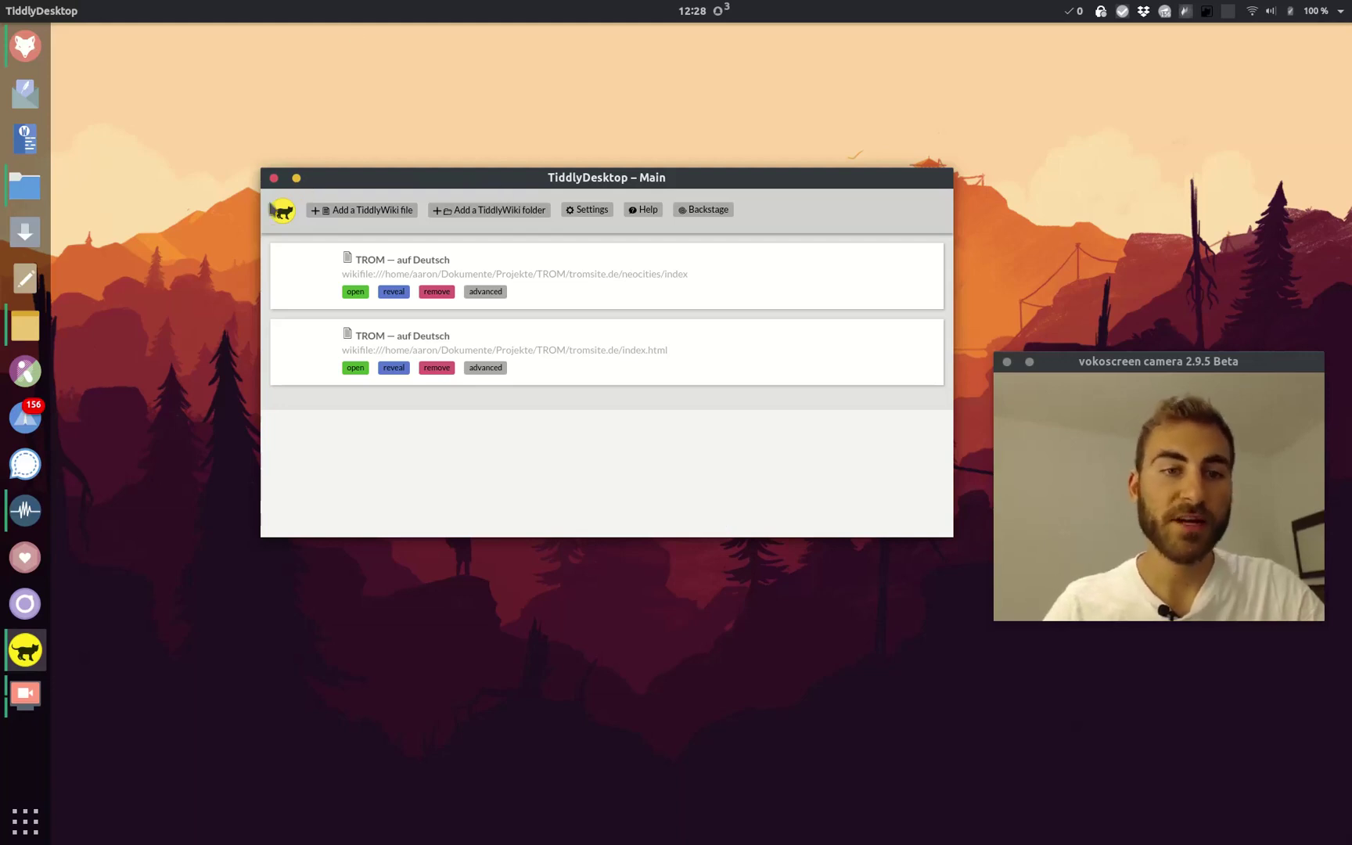
Add the translation file from the Downloads folder to TiddlyDesktop as a TiddlyWiki file
{"action": "left_click", "coordinate": [373, 211]}
{"action": "left_click", "coordinate": [358, 123]}
{"action": "left_click", "coordinate": [1046, 47]}
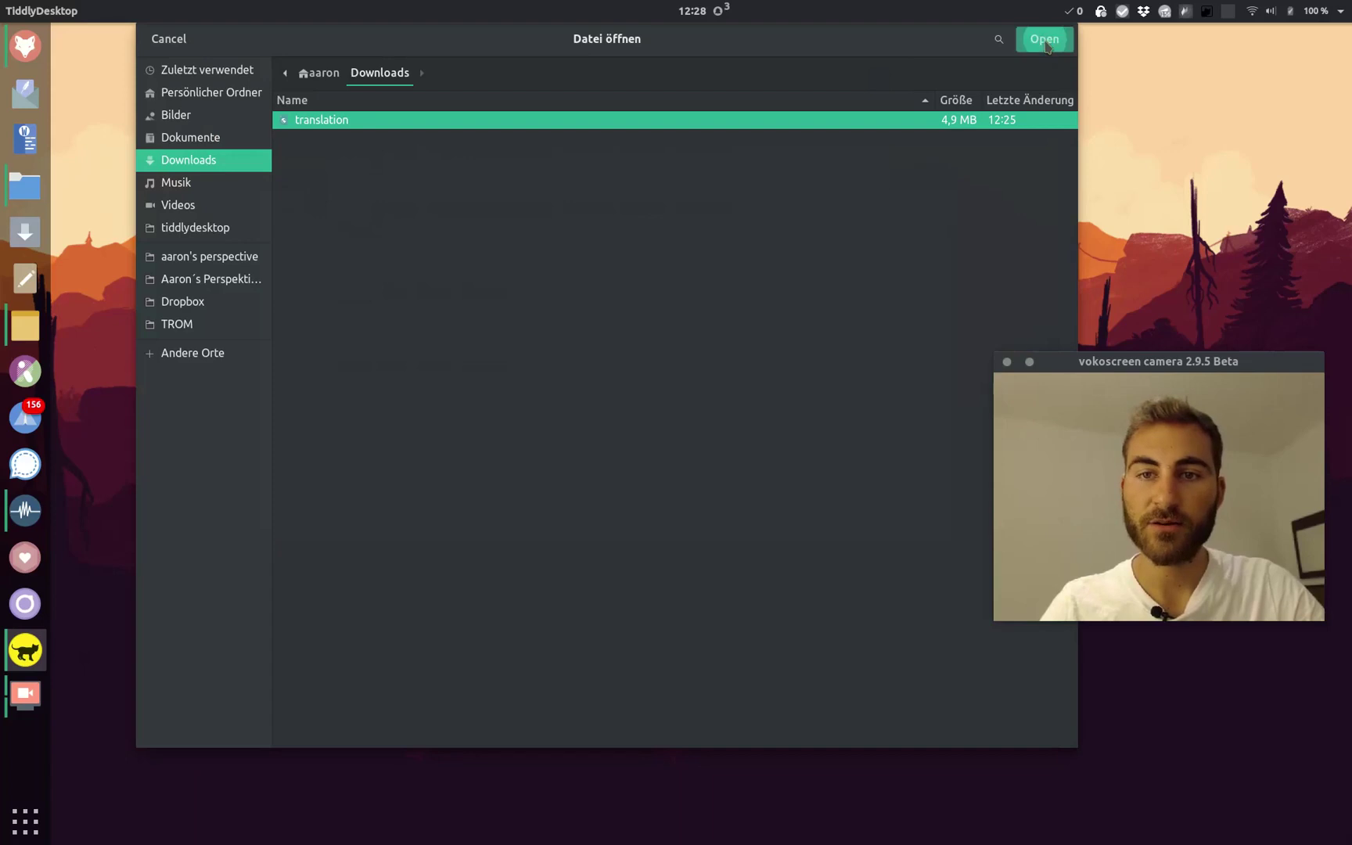
Enlarge the TROM — translations window and arrange it and the TiddlyDesktop main window so both can be reached
{"action": "left_click_drag", "start_coordinate": [646, 60], "coordinate": [434, 208]}
{"action": "left_click_drag", "start_coordinate": [595, 483], "coordinate": [1072, 813]}
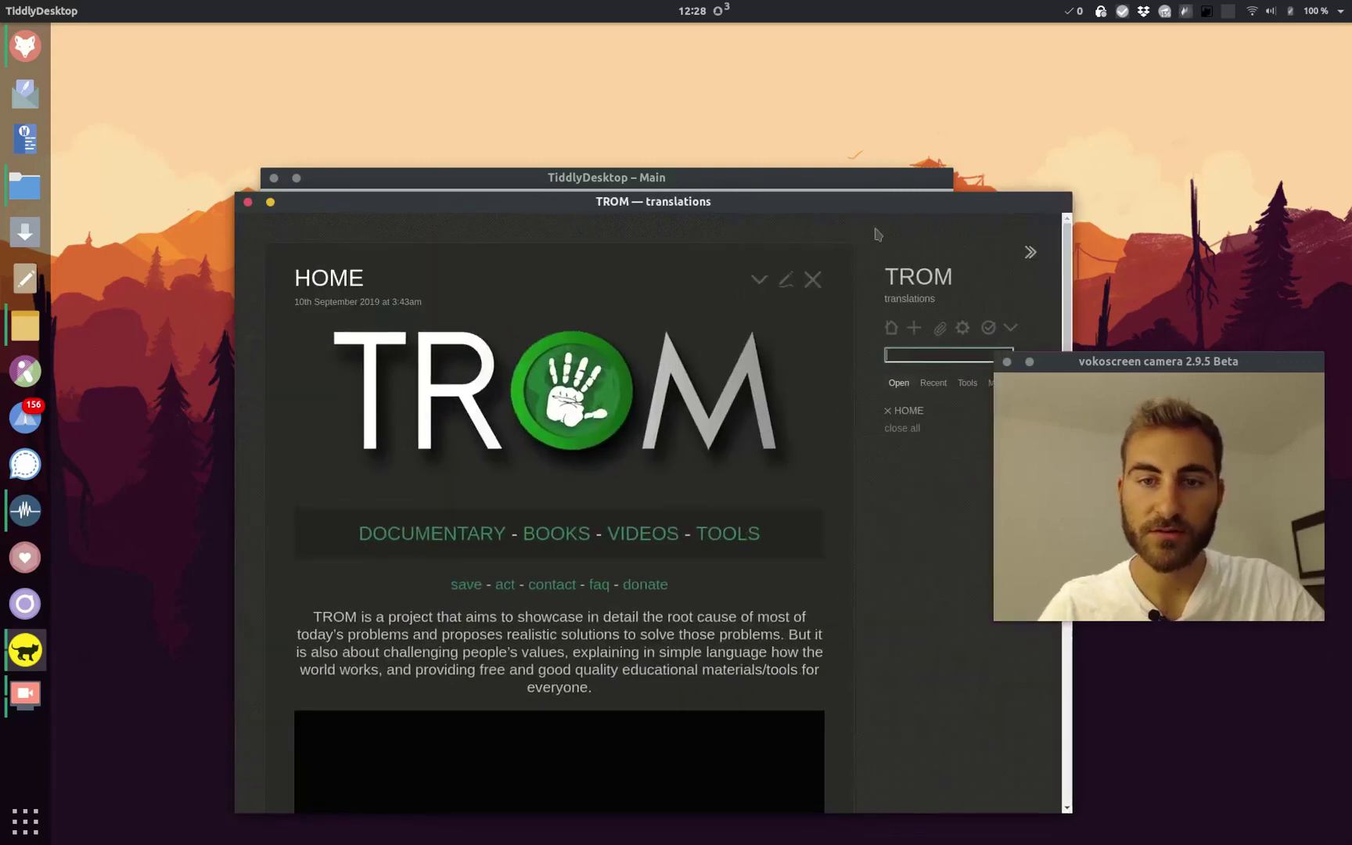
{"action": "left_click_drag", "start_coordinate": [840, 201], "coordinate": [683, 59]}
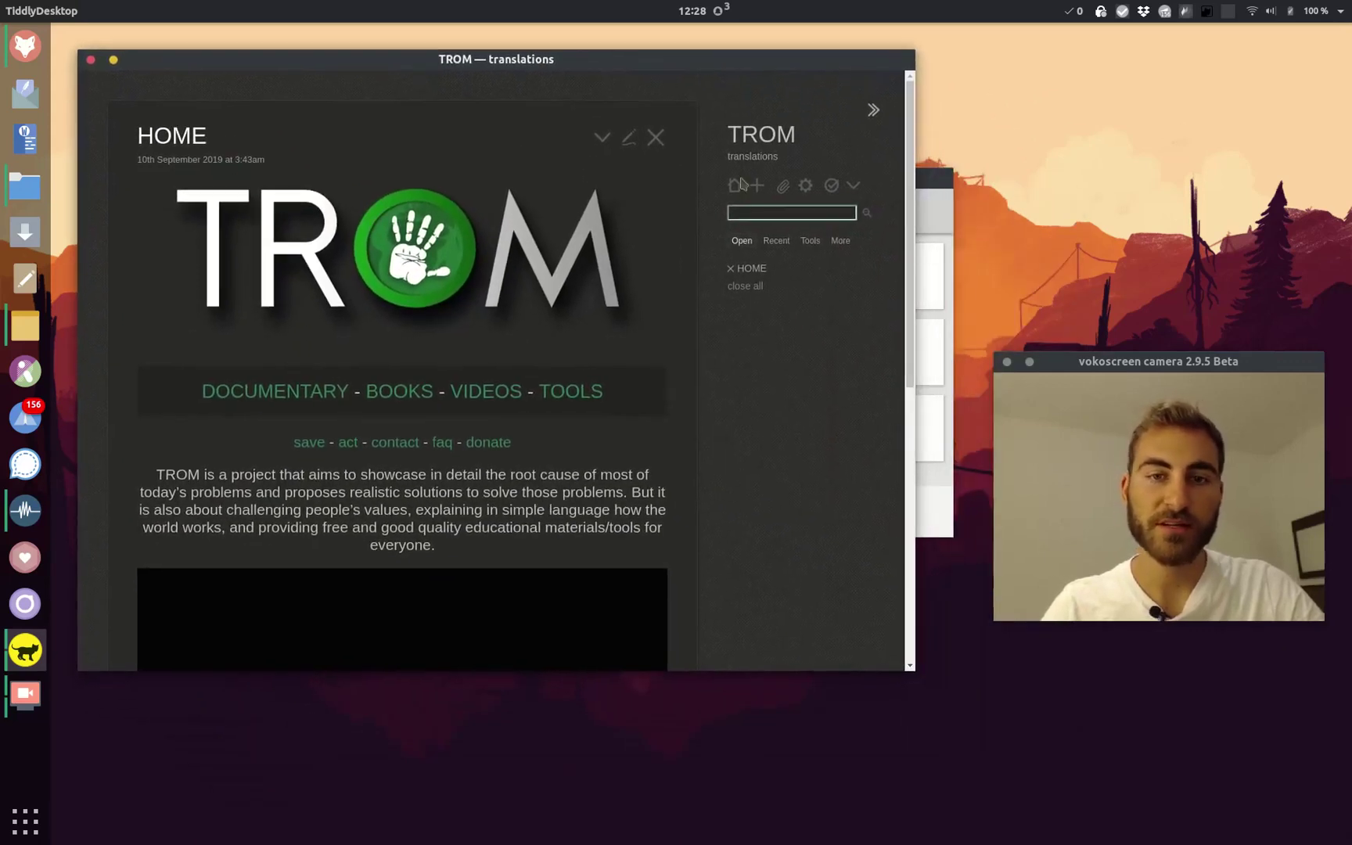
{"action": "left_click_drag", "start_coordinate": [929, 179], "coordinate": [1014, 154]}
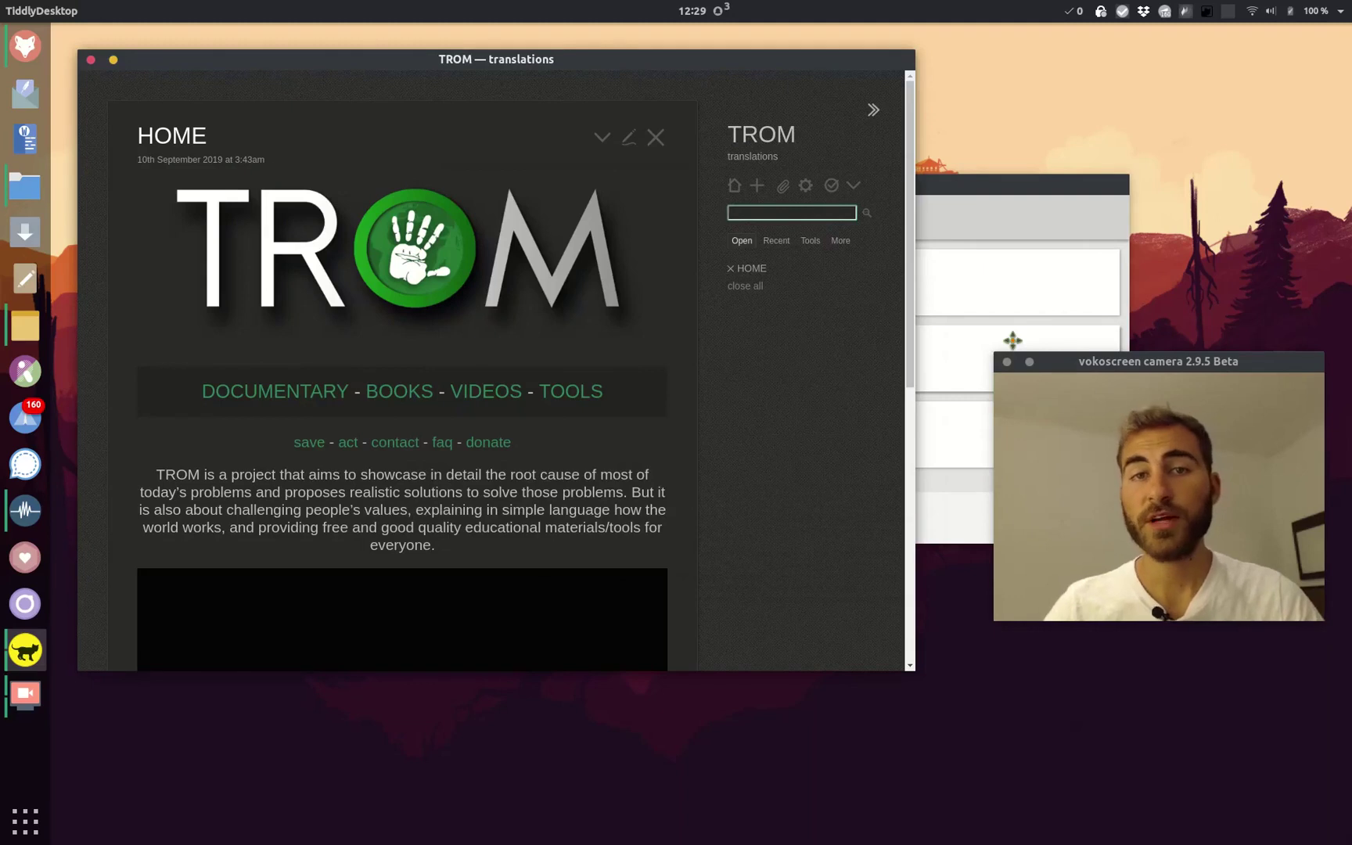
Review the backup folder path in the TiddlyDesktop settings and close the settings window
{"action": "left_click", "coordinate": [982, 185]}
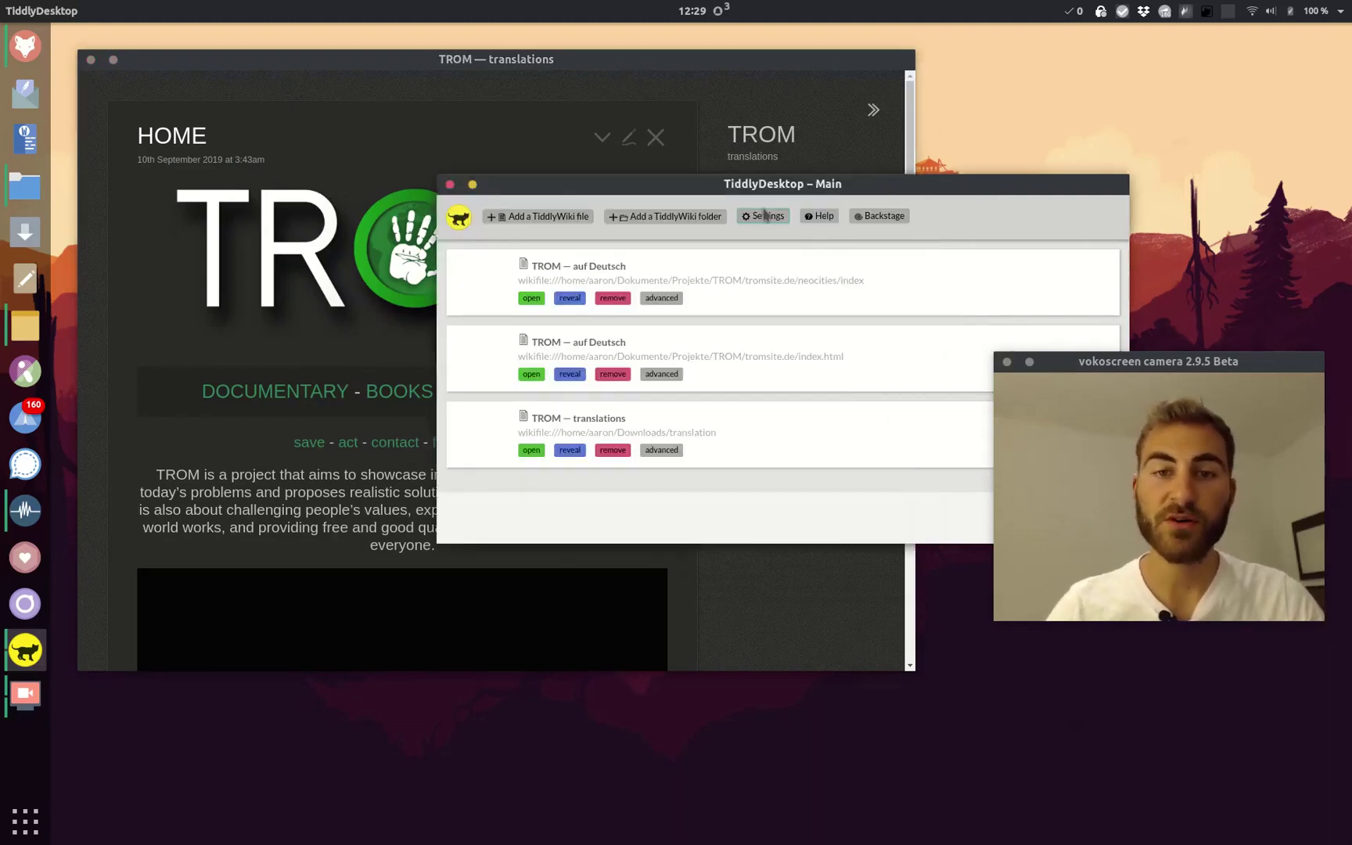
{"action": "left_click", "coordinate": [763, 222]}
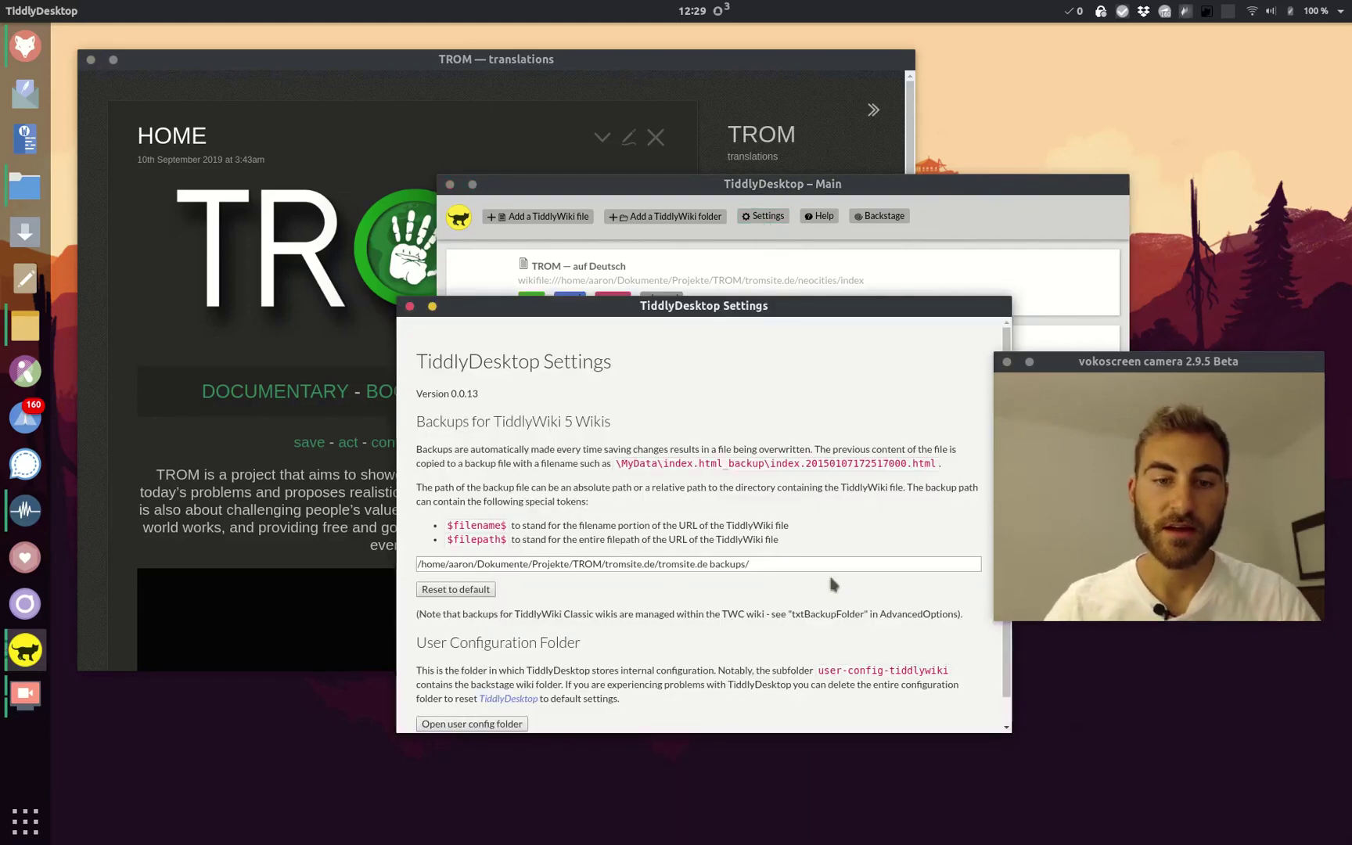
{"action": "left_click", "coordinate": [783, 565]}
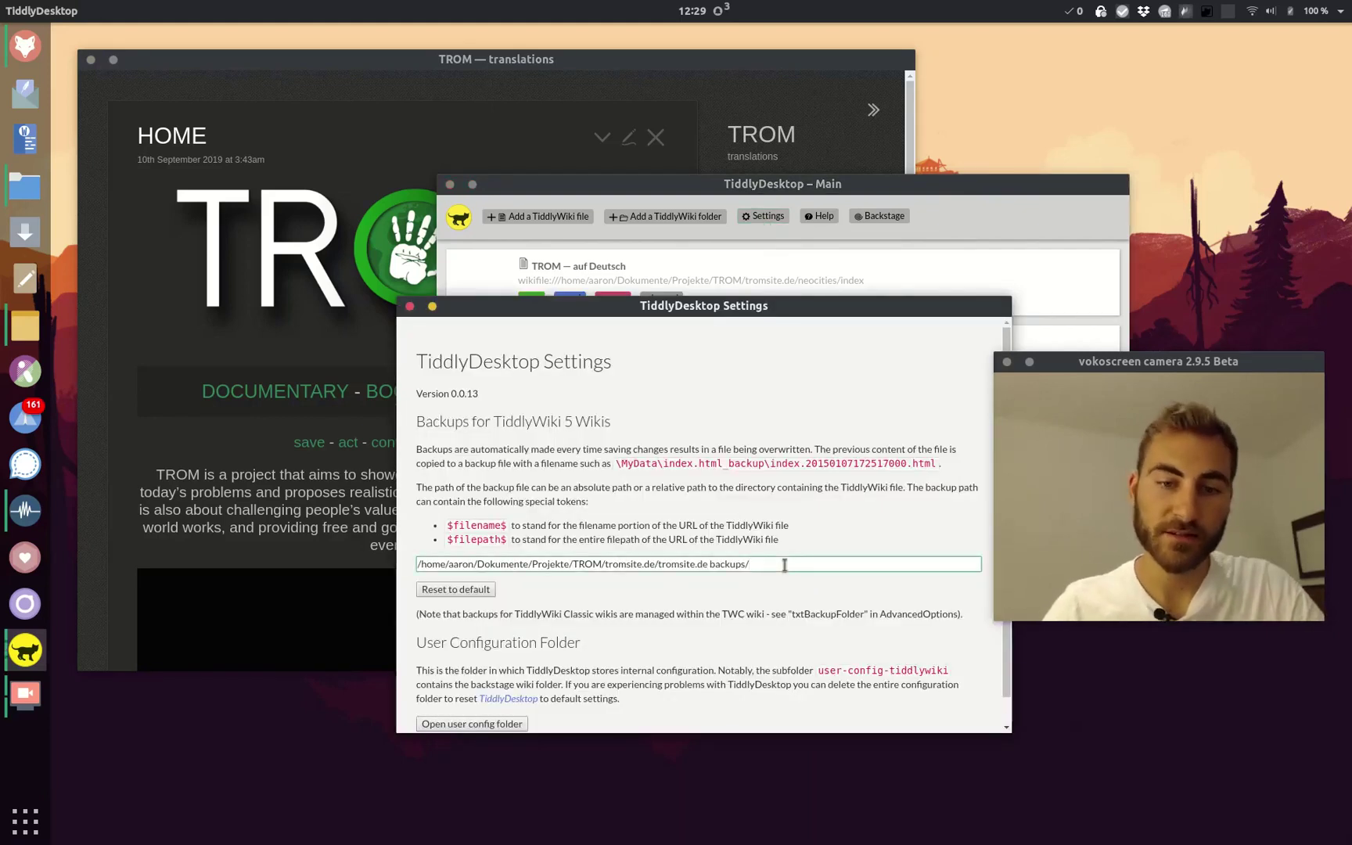
{"action": "scroll", "coordinate": [784, 565], "scroll_direction": "down", "scroll_amount": 1}
{"action": "scroll", "coordinate": [784, 565], "scroll_direction": "up", "scroll_amount": 1}
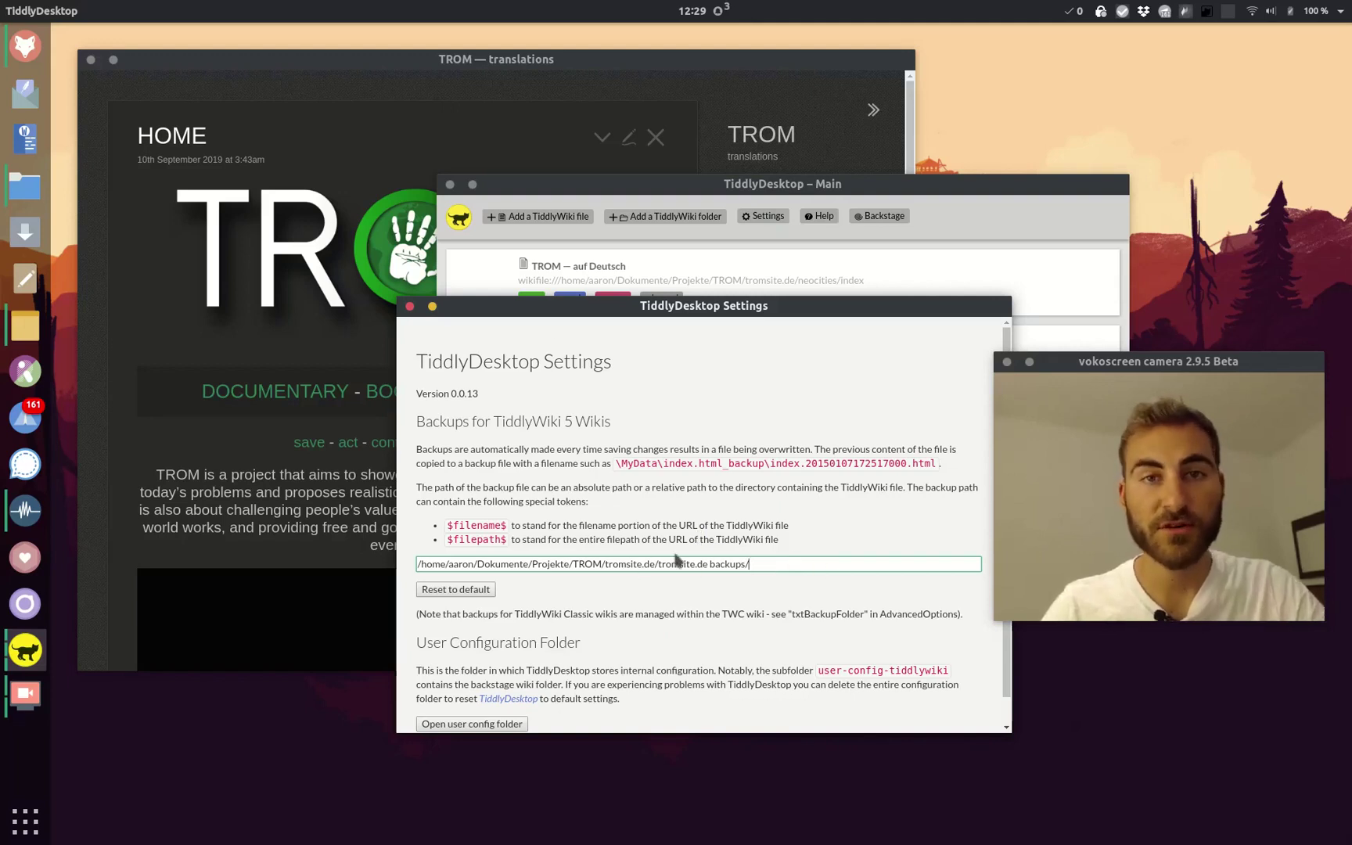
{"action": "left_click", "coordinate": [410, 306]}
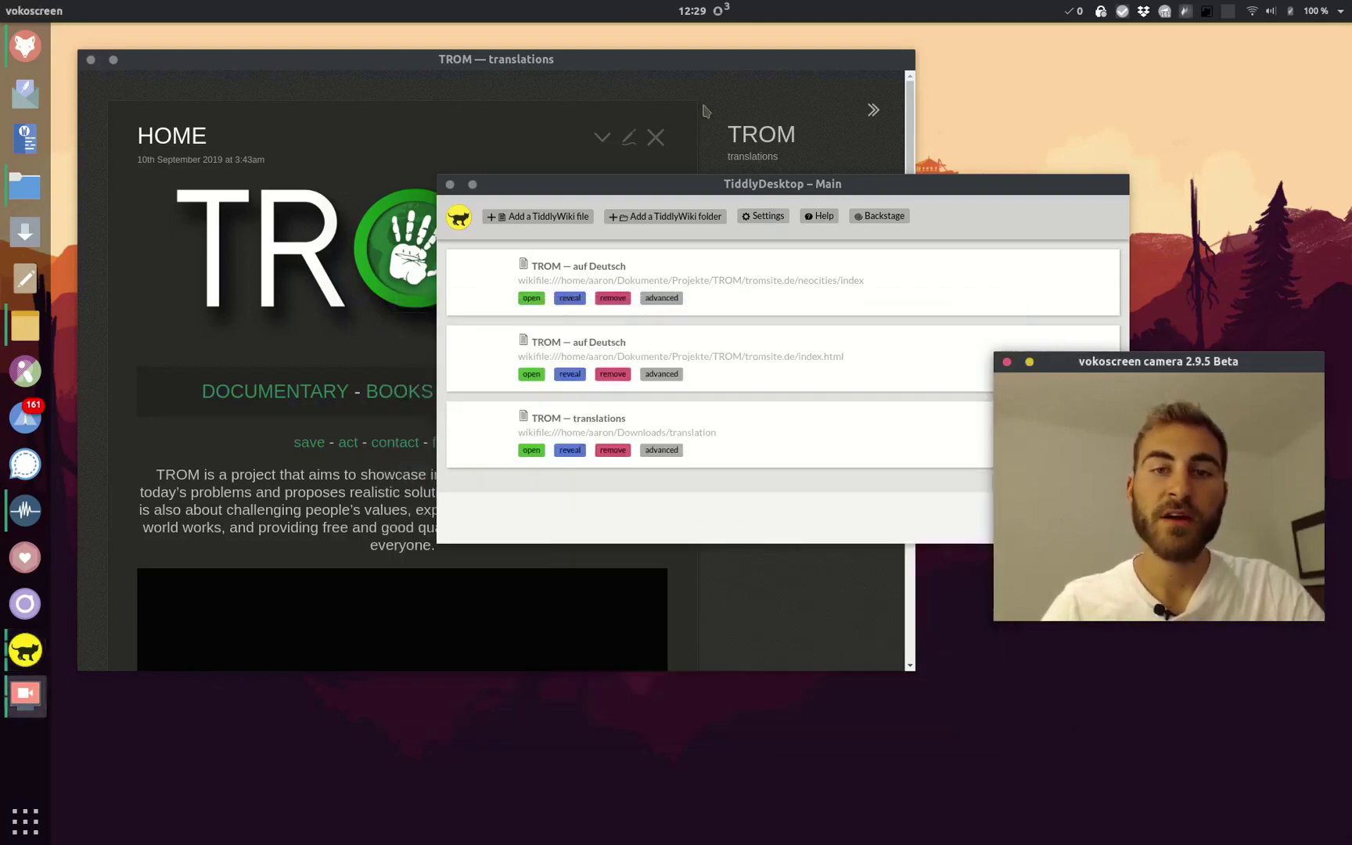
Maximize the TROM — translations wiki, search it for "instructions" and look through the Instructions tiddler
{"action": "left_click", "coordinate": [777, 65]}
{"action": "double_click", "coordinate": [812, 66]}
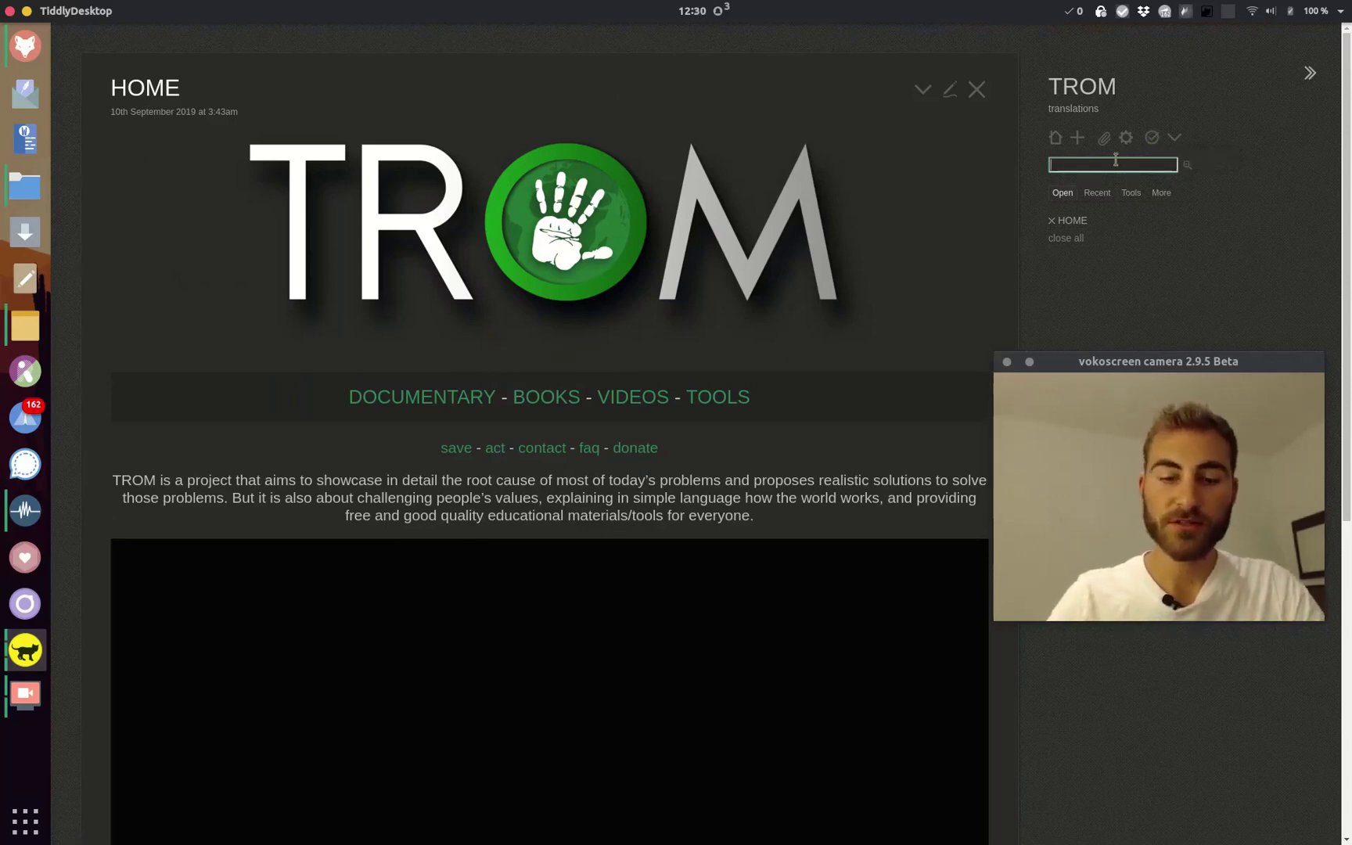
{"action": "type", "text": "instructions"}
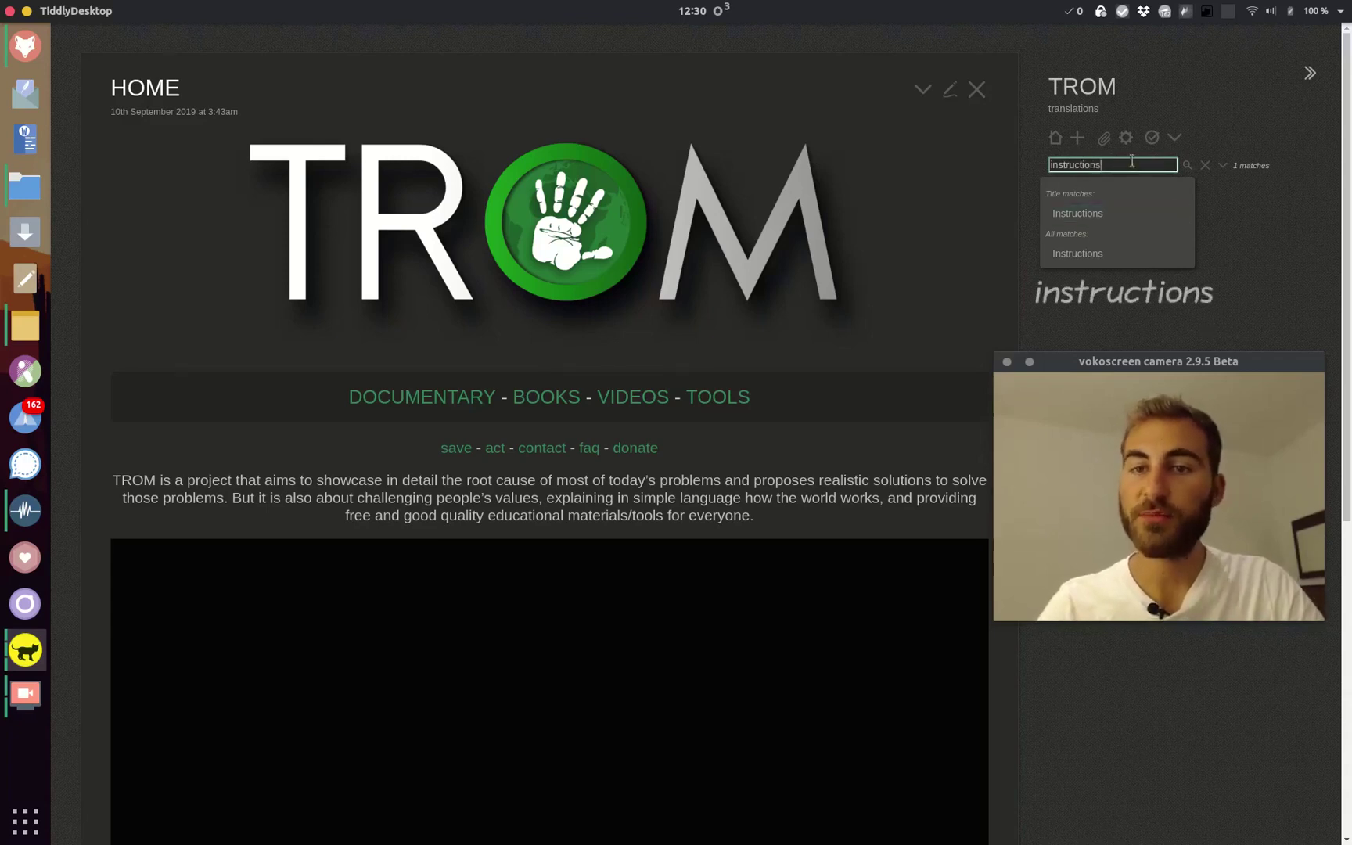
{"action": "left_click", "coordinate": [1092, 214]}
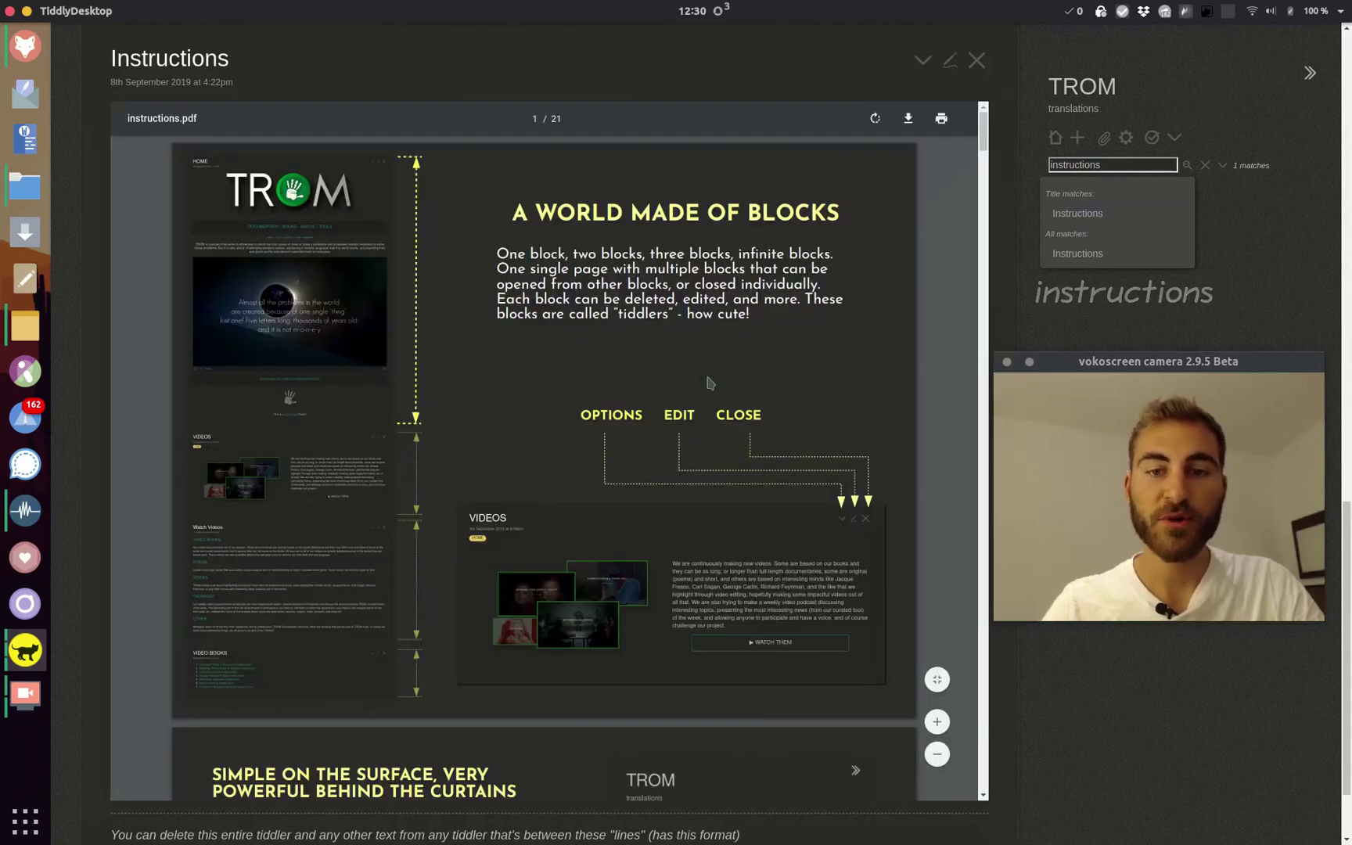
{"action": "scroll", "coordinate": [711, 384], "scroll_direction": "down", "scroll_amount": 8}
{"action": "scroll", "coordinate": [783, 407], "scroll_direction": "up", "scroll_amount": 10}
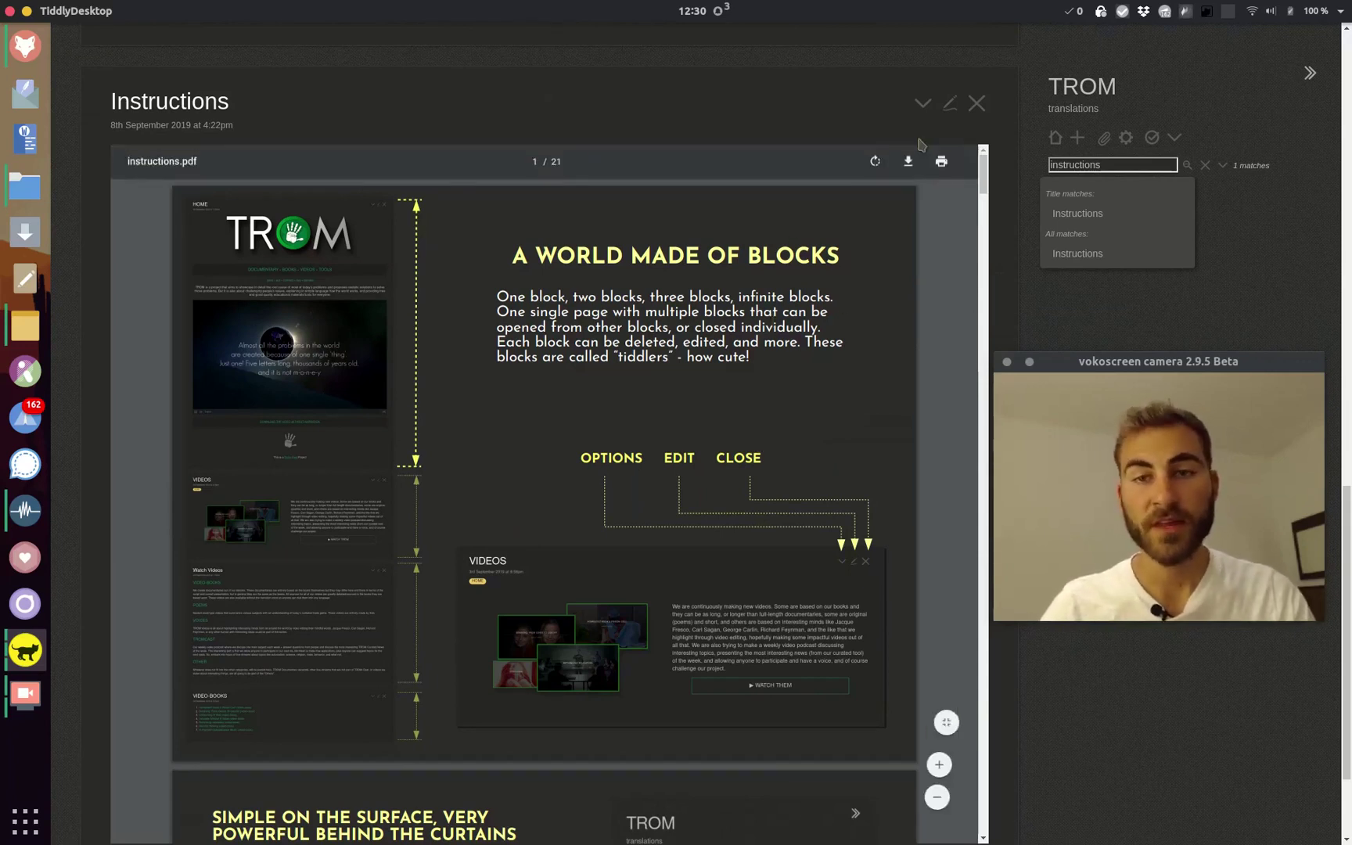
From the HOME tiddler, open the DOCUMENTARY, WATCH IT ALL and work tiddlers and view the work tiddler's options
{"action": "scroll", "coordinate": [920, 138], "scroll_direction": "up", "scroll_amount": 15}
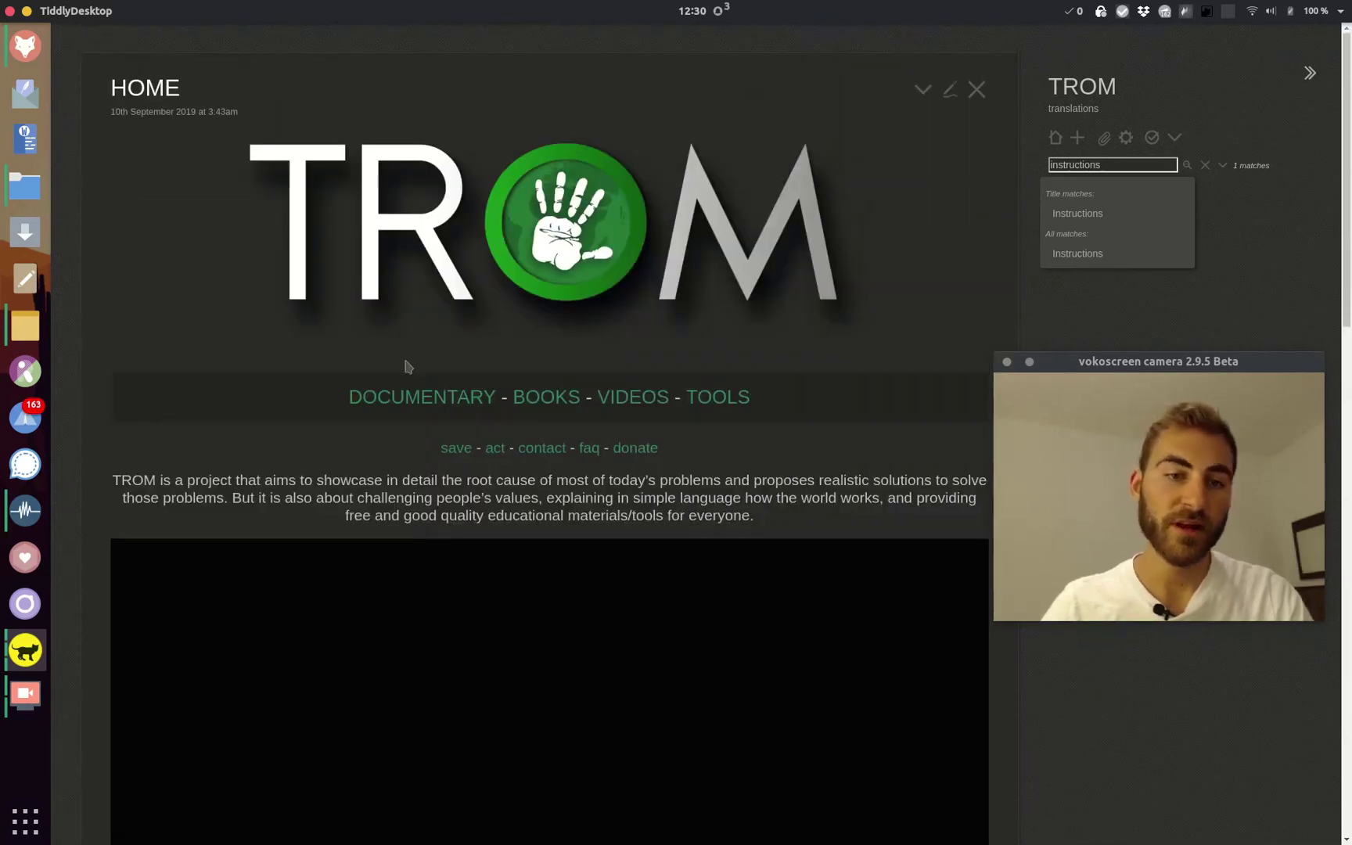
{"action": "left_click", "coordinate": [423, 398]}
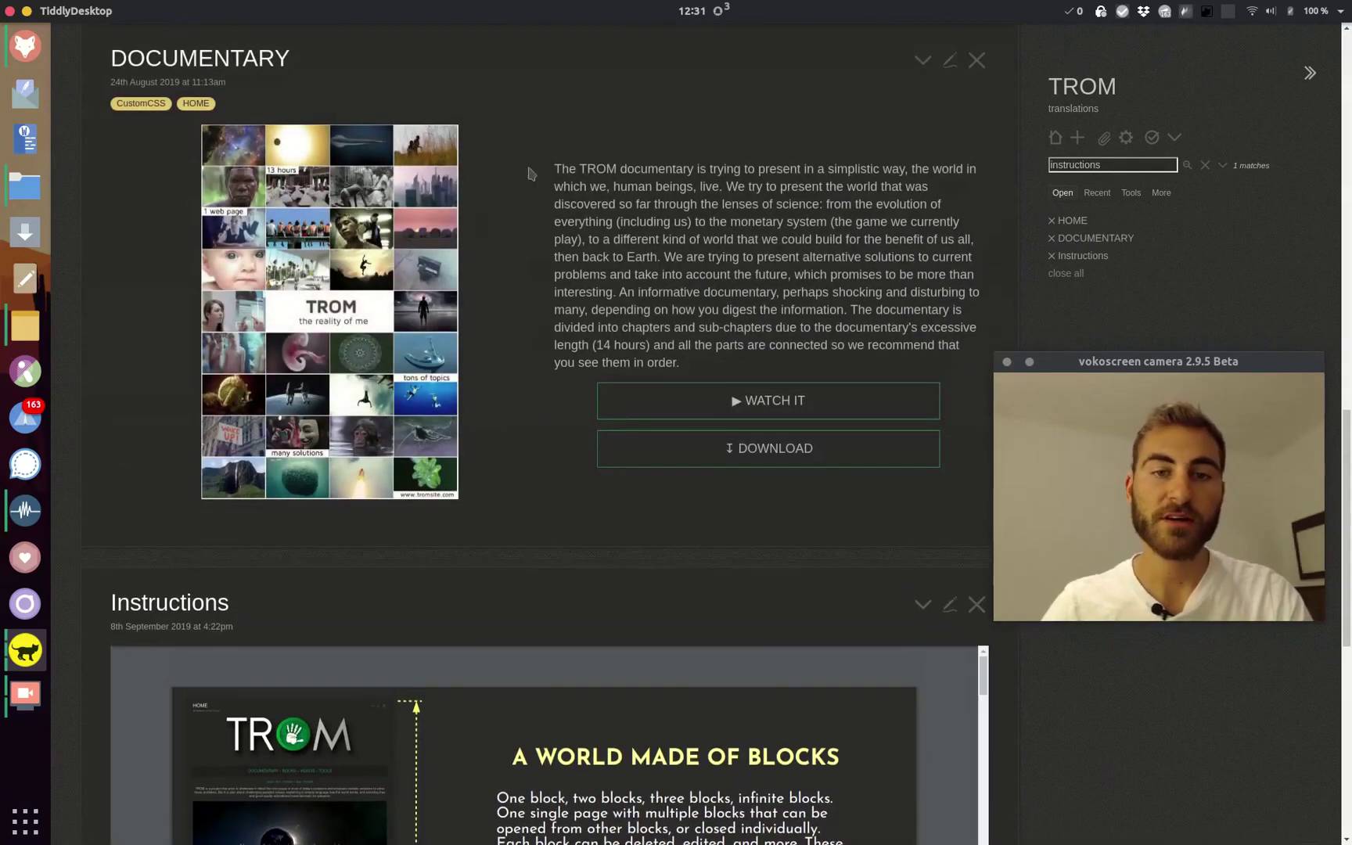
{"action": "left_click", "coordinate": [795, 403]}
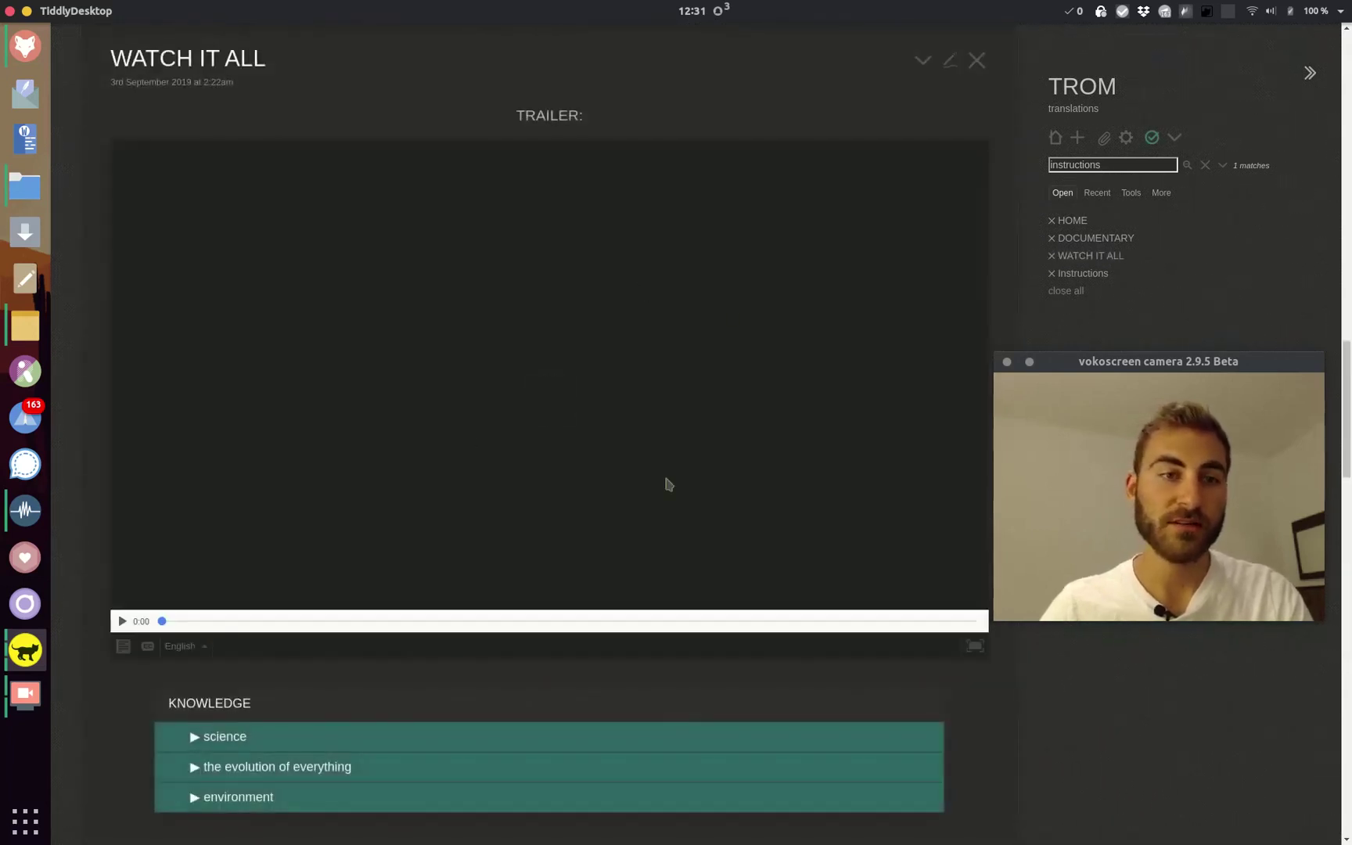
{"action": "scroll", "coordinate": [669, 485], "scroll_direction": "down", "scroll_amount": 5}
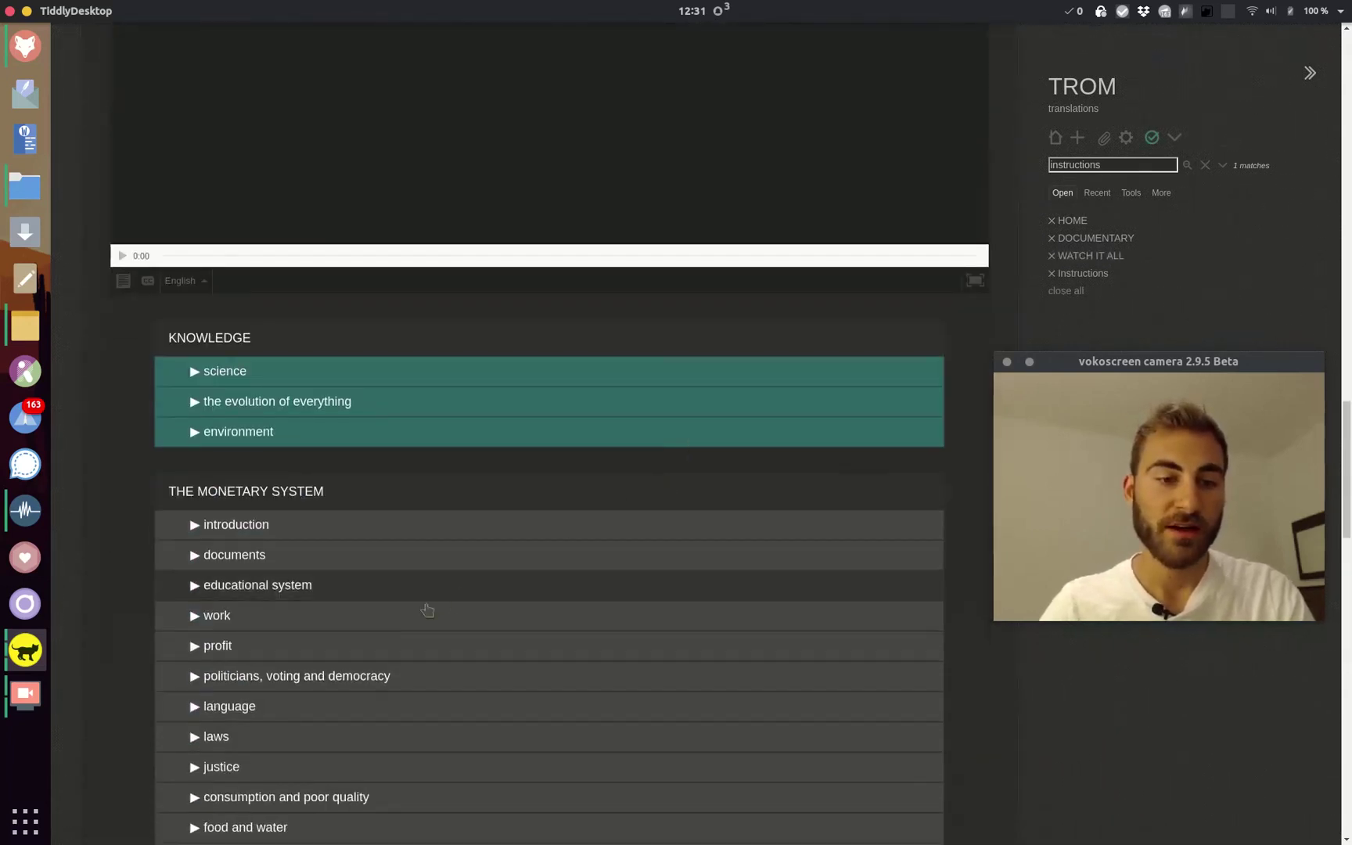
{"action": "left_click", "coordinate": [370, 609]}
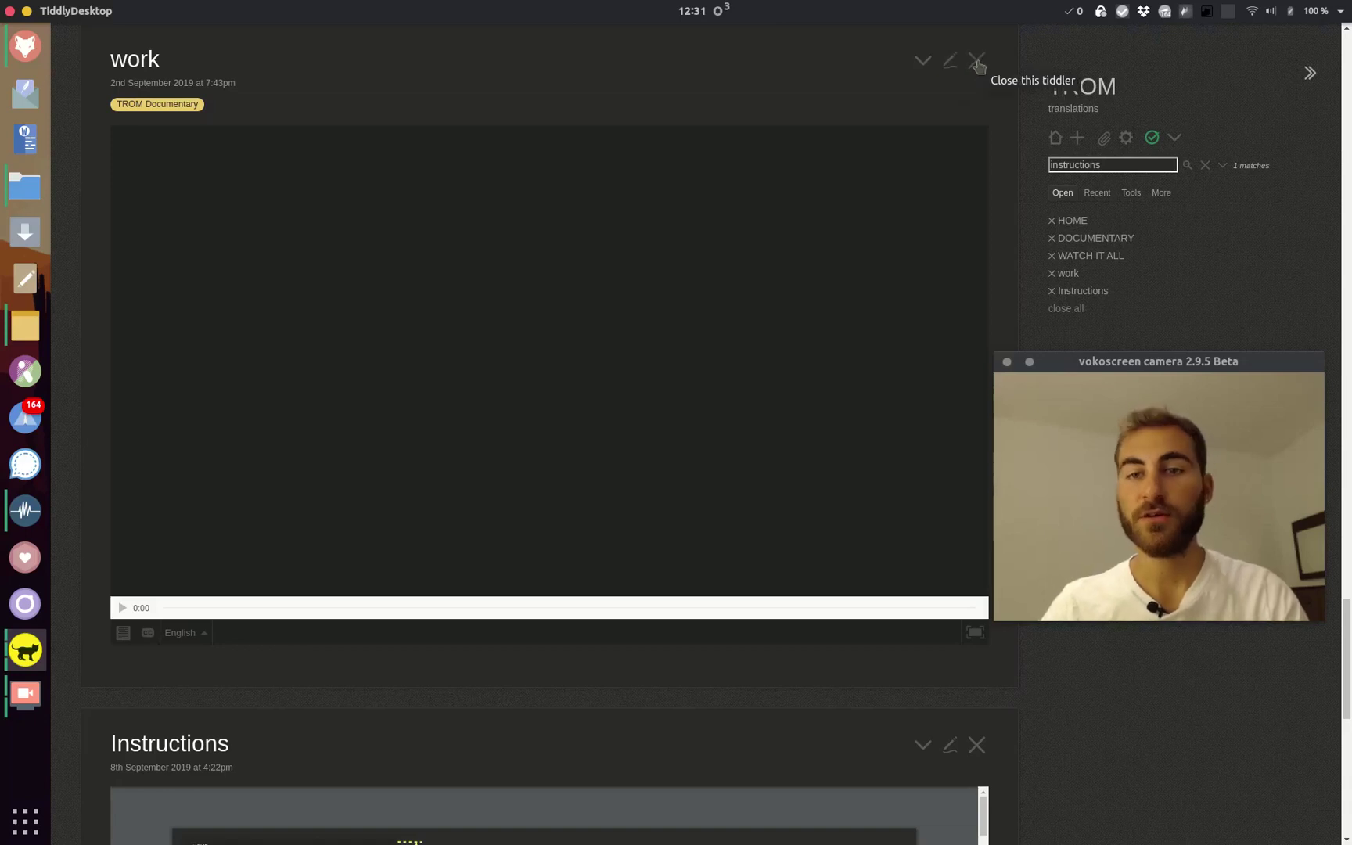
{"action": "left_click", "coordinate": [920, 63]}
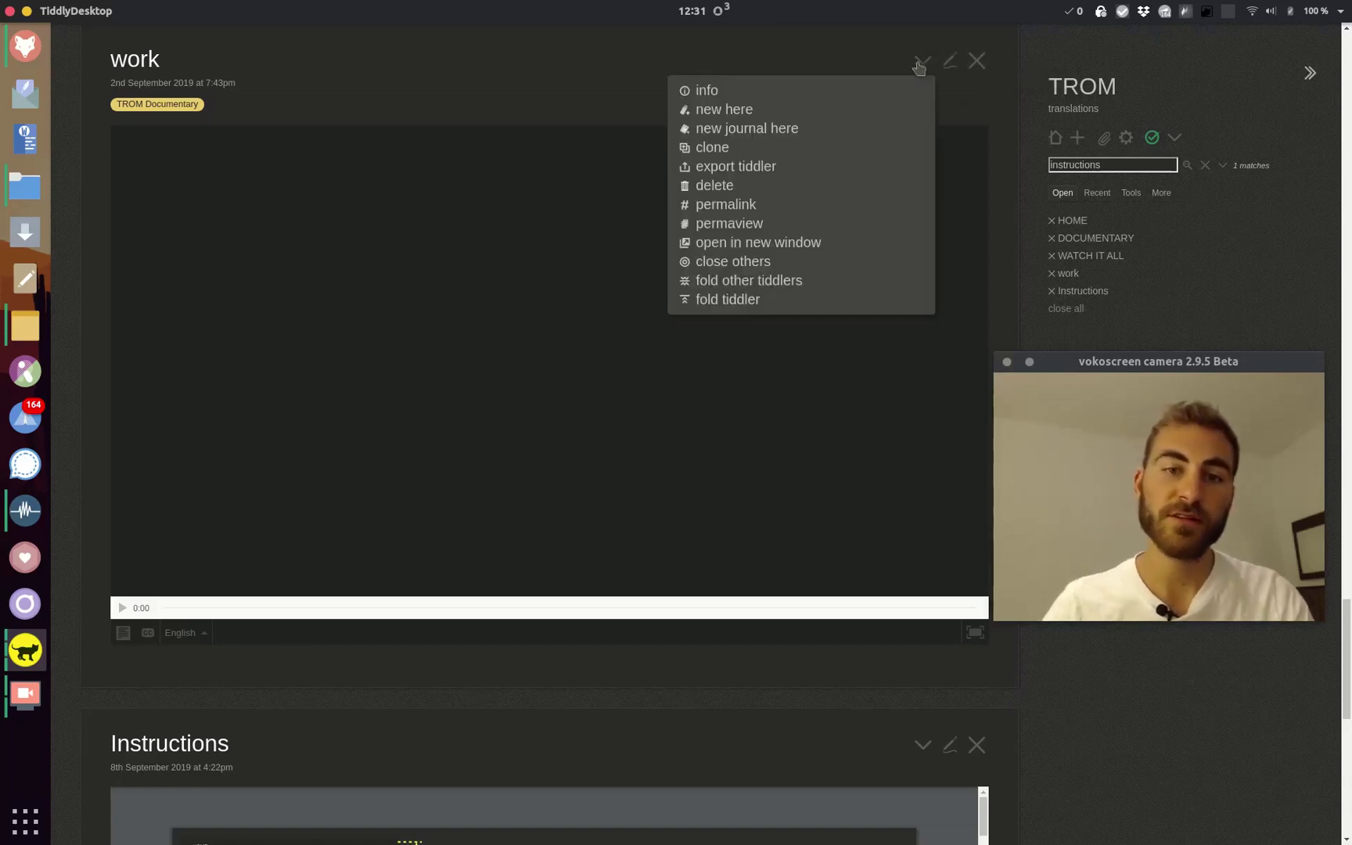
{"action": "left_click", "coordinate": [919, 68]}
Close the work and WATCH IT ALL tiddlers
{"action": "scroll", "coordinate": [927, 208], "scroll_direction": "up", "scroll_amount": 3}
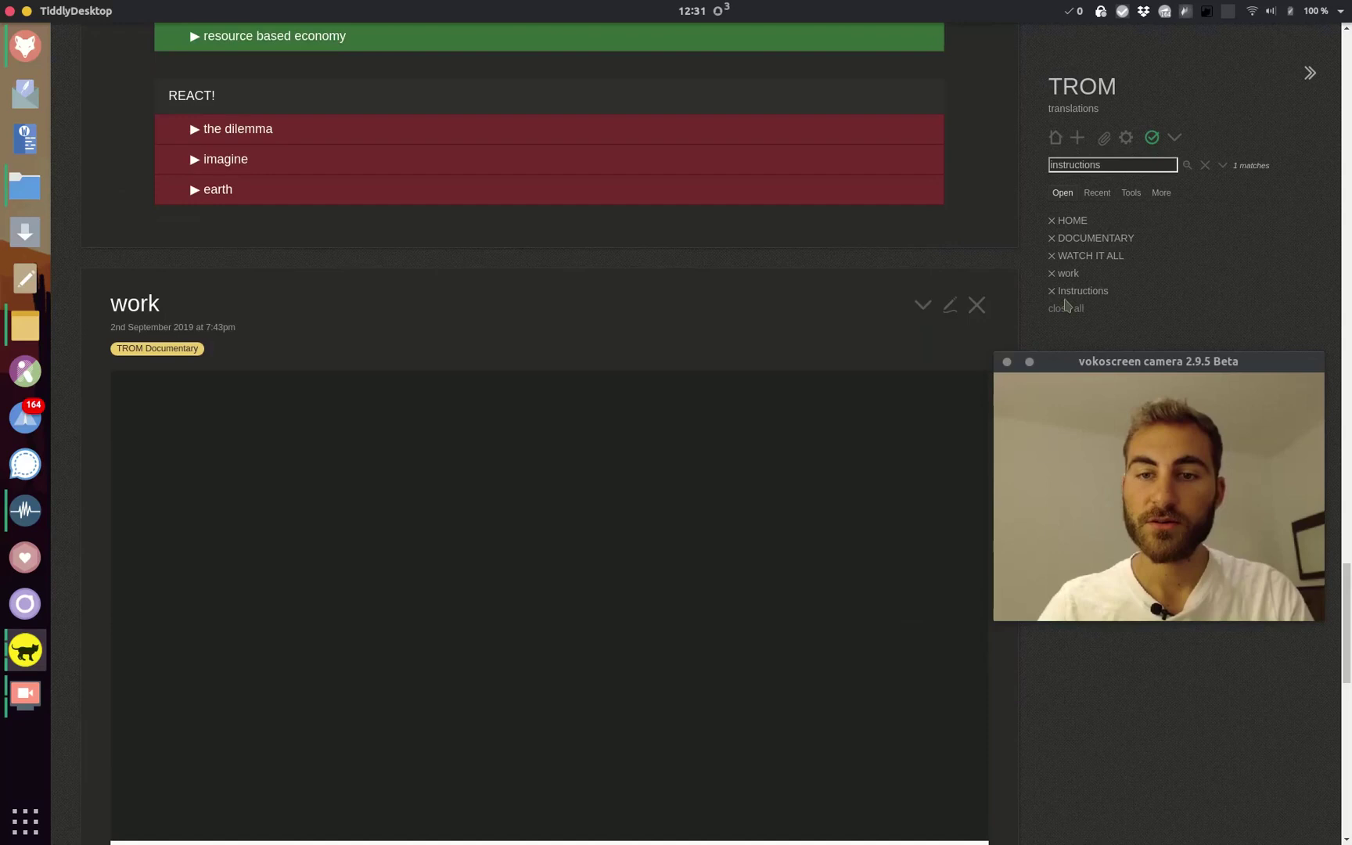
{"action": "left_click", "coordinate": [977, 305]}
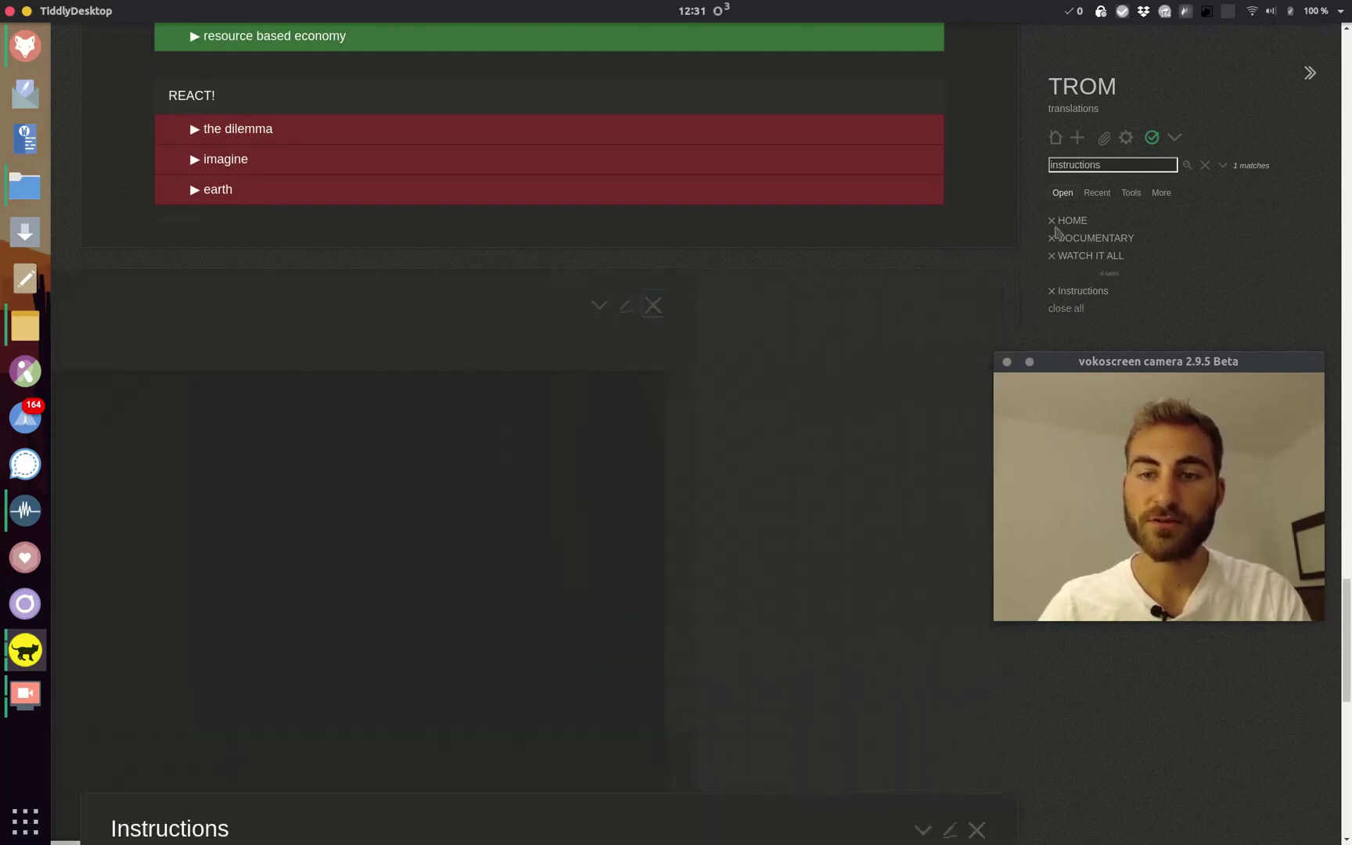
{"action": "scroll", "coordinate": [955, 212], "scroll_direction": "up", "scroll_amount": 10}
{"action": "scroll", "coordinate": [954, 212], "scroll_direction": "up", "scroll_amount": 10}
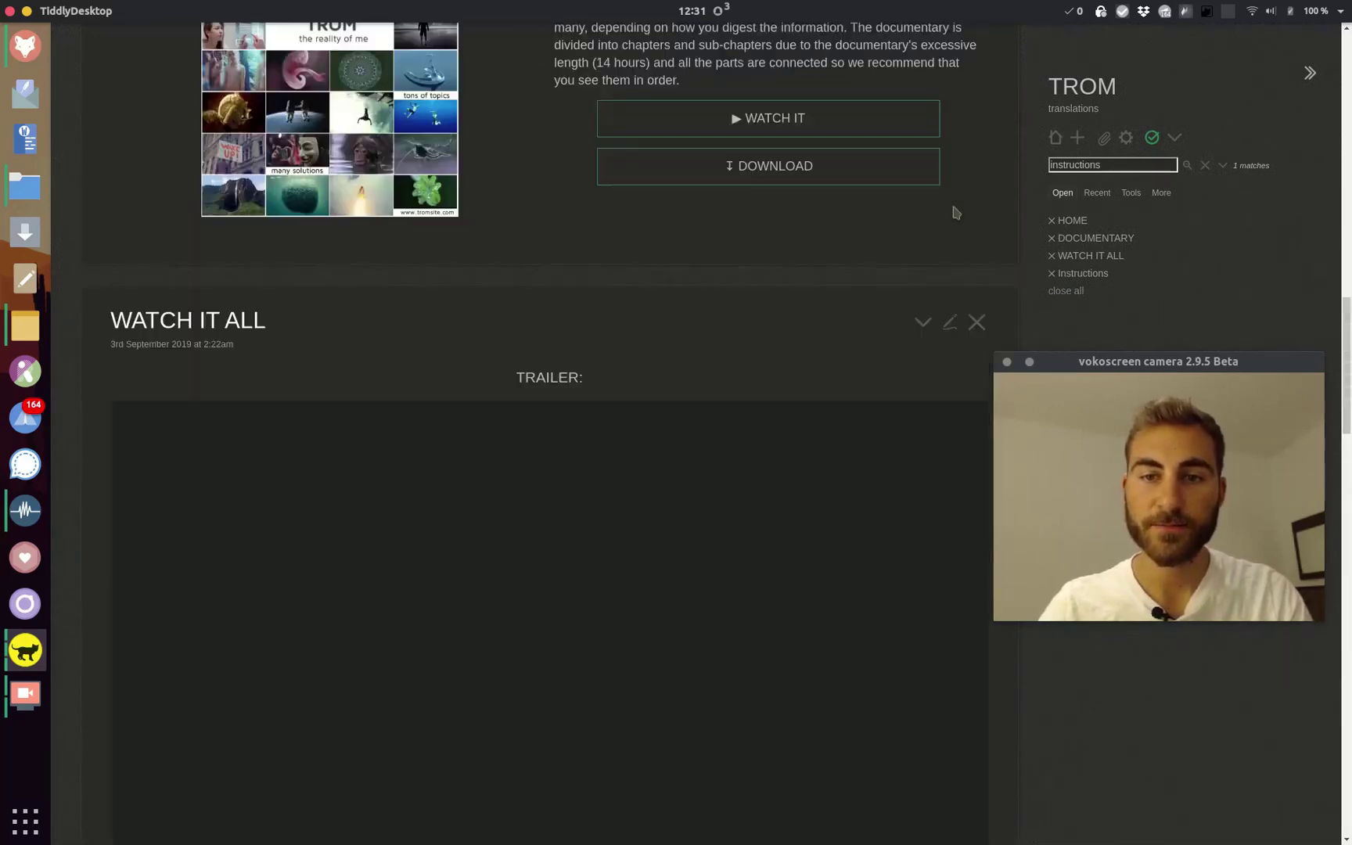
{"action": "left_click", "coordinate": [974, 321]}
Edit the DOCUMENTARY tiddler and change its title to "Dokumentarfilm"
{"action": "scroll", "coordinate": [975, 327], "scroll_direction": "down", "scroll_amount": 8}
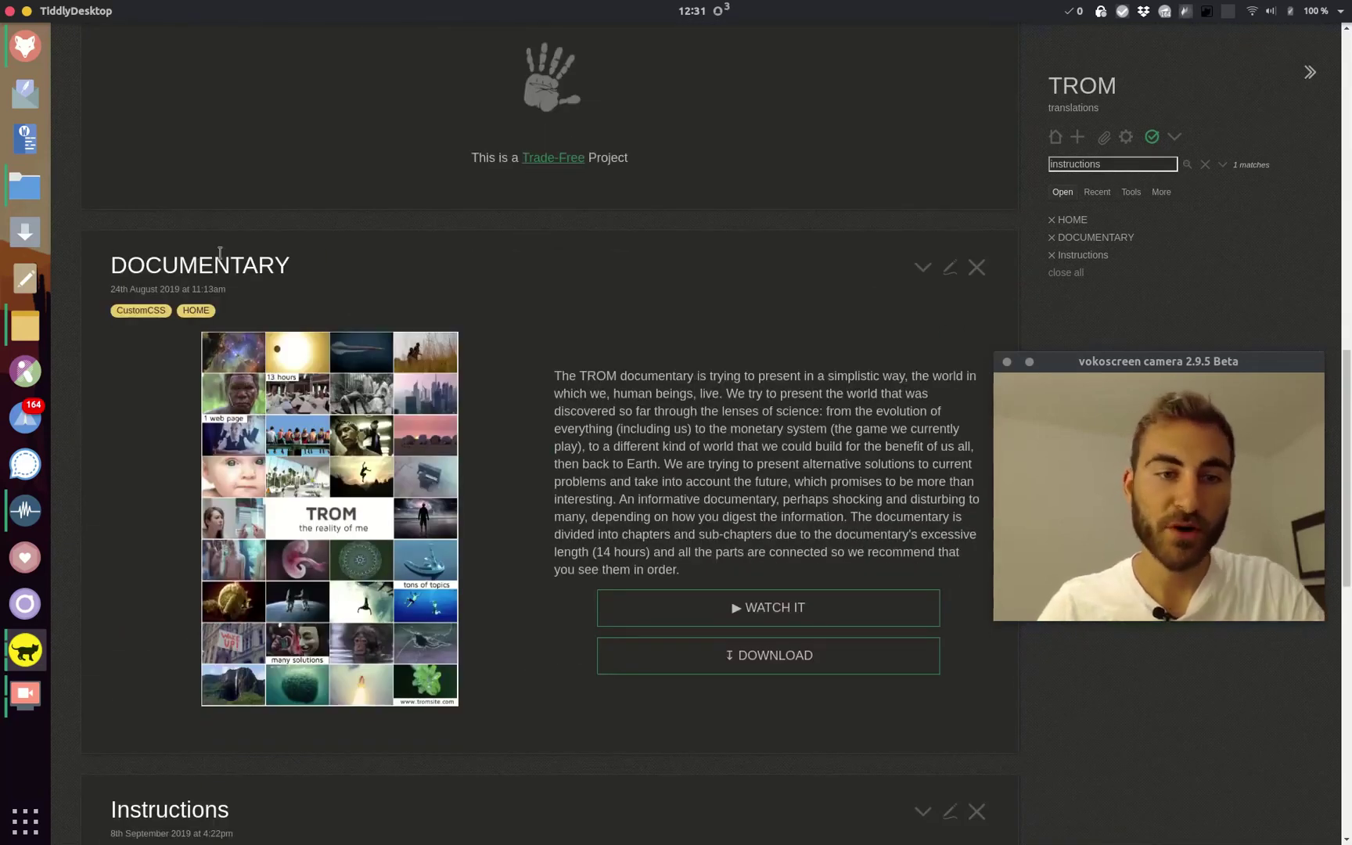
{"action": "left_click", "coordinate": [950, 267]}
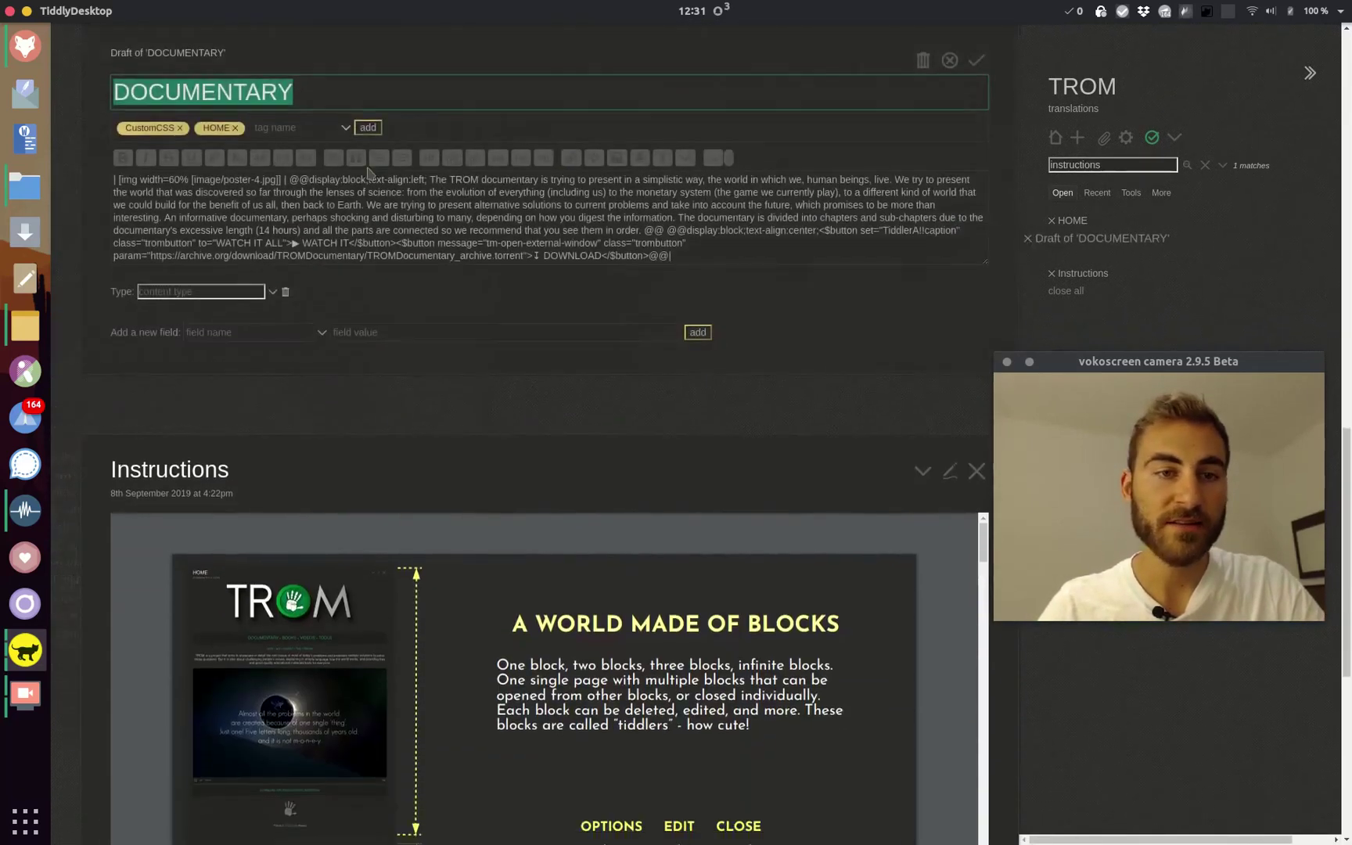
{"action": "left_click", "coordinate": [331, 92]}
{"action": "double_click", "coordinate": [203, 93]}
{"action": "left_click", "coordinate": [129, 92]}
{"action": "left_click_drag", "start_coordinate": [117, 92], "coordinate": [400, 90]}
{"action": "left_click", "coordinate": [320, 92]}
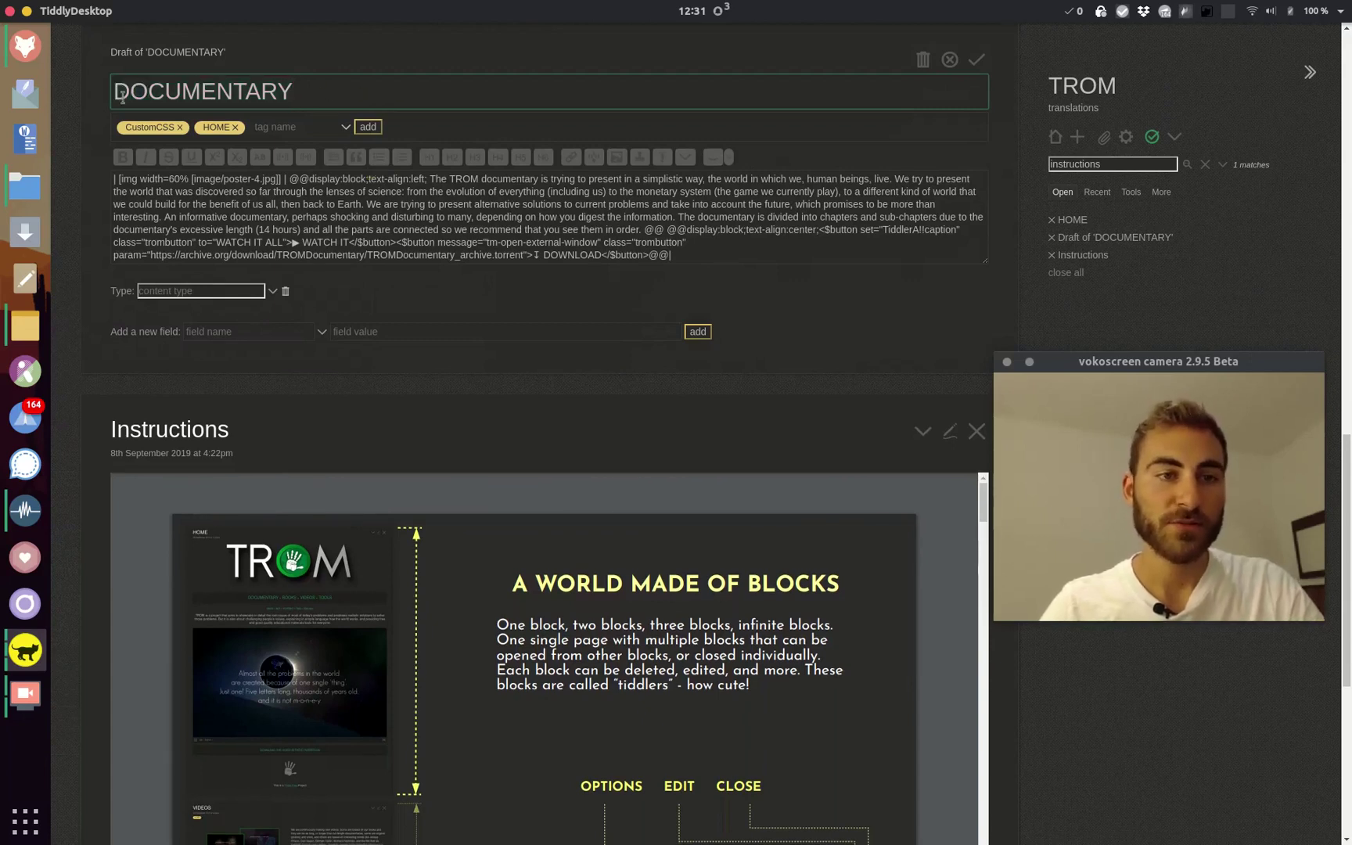
{"action": "left_click_drag", "start_coordinate": [129, 92], "coordinate": [458, 92]}
{"action": "type", "text": "okumentarfilm"}
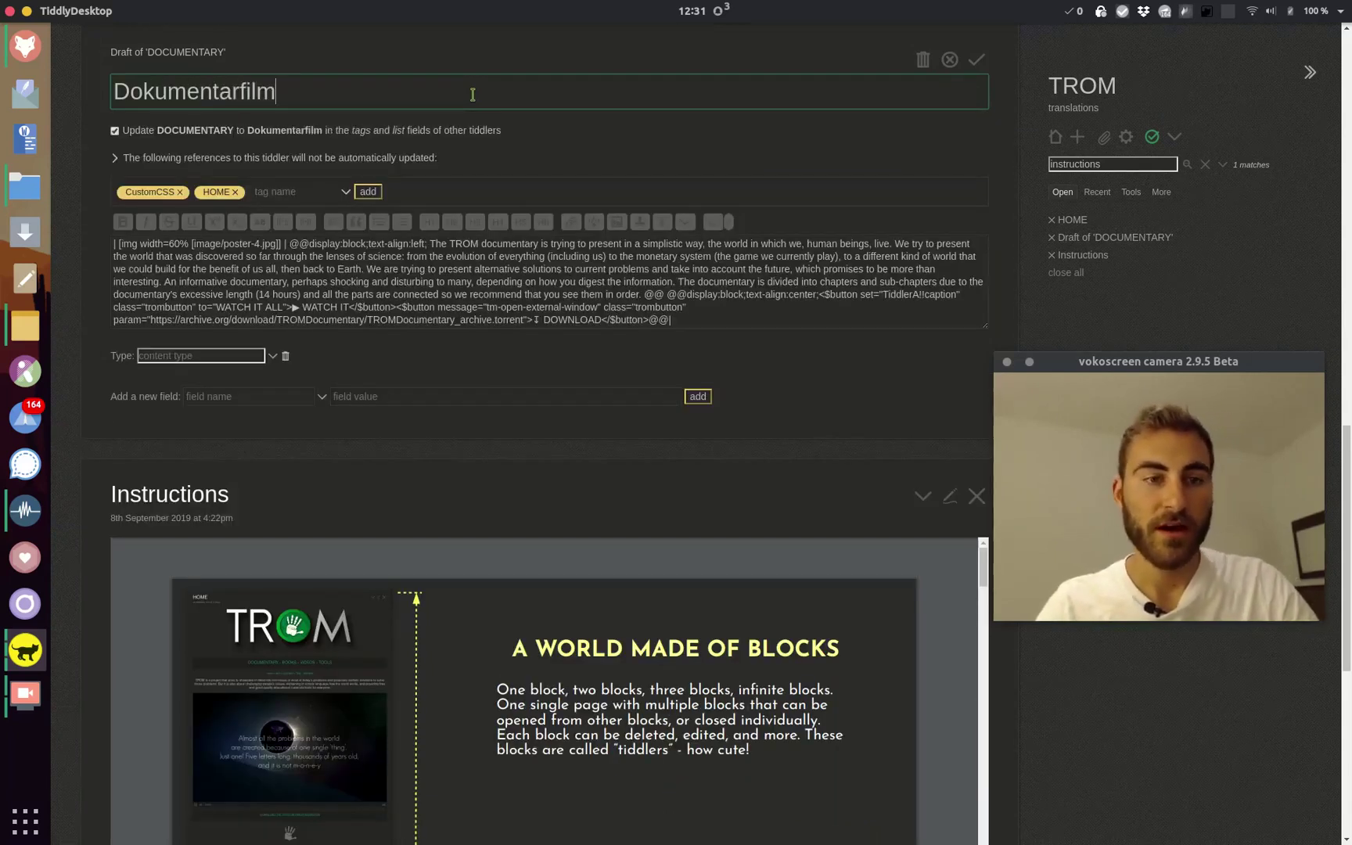
Copy the new title "Dokumentarfilm" and save the tiddler
{"action": "key", "text": "ctrl+a"}
{"action": "key", "text": "ctrl+c"}
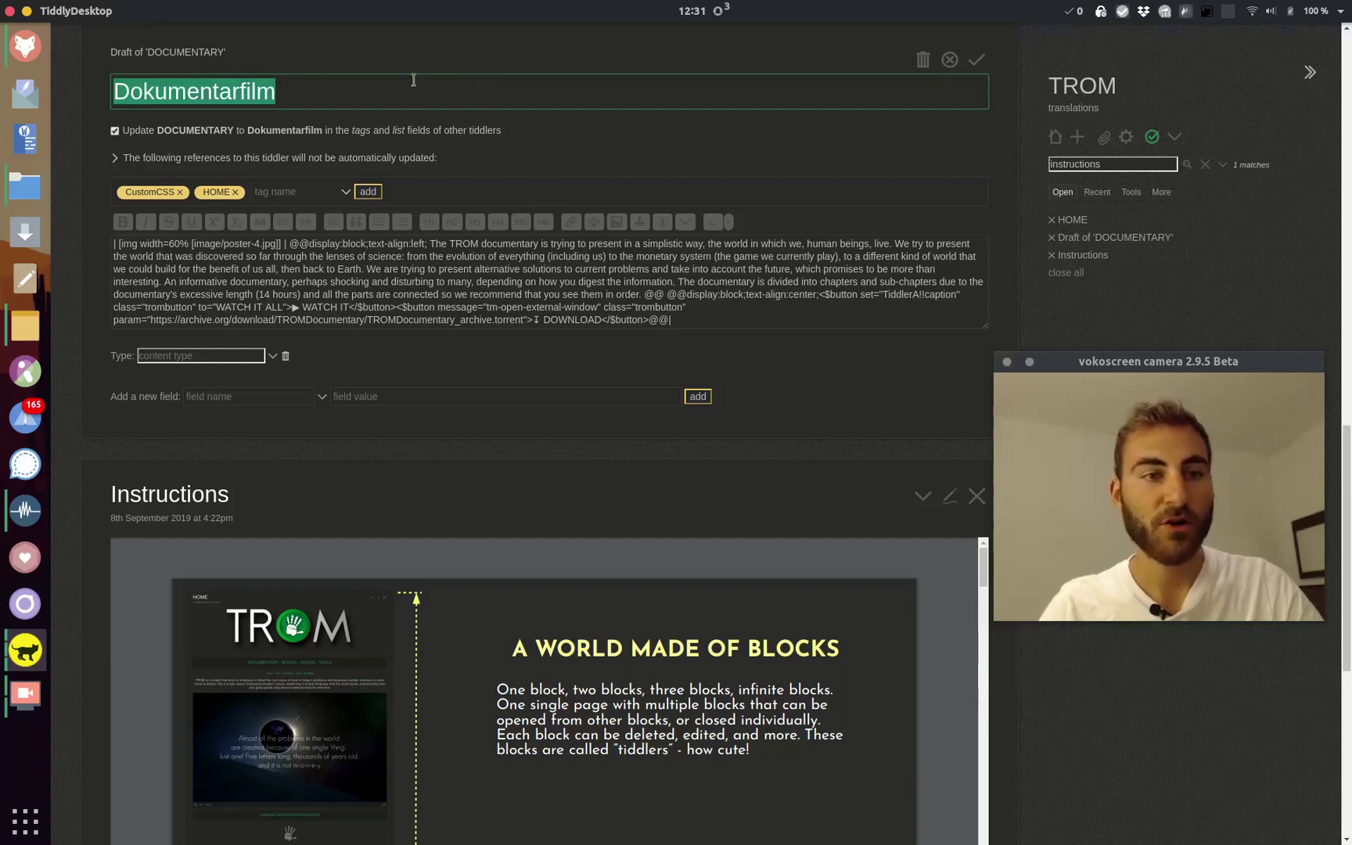
{"action": "left_click", "coordinate": [222, 92]}
{"action": "left_click", "coordinate": [978, 62]}
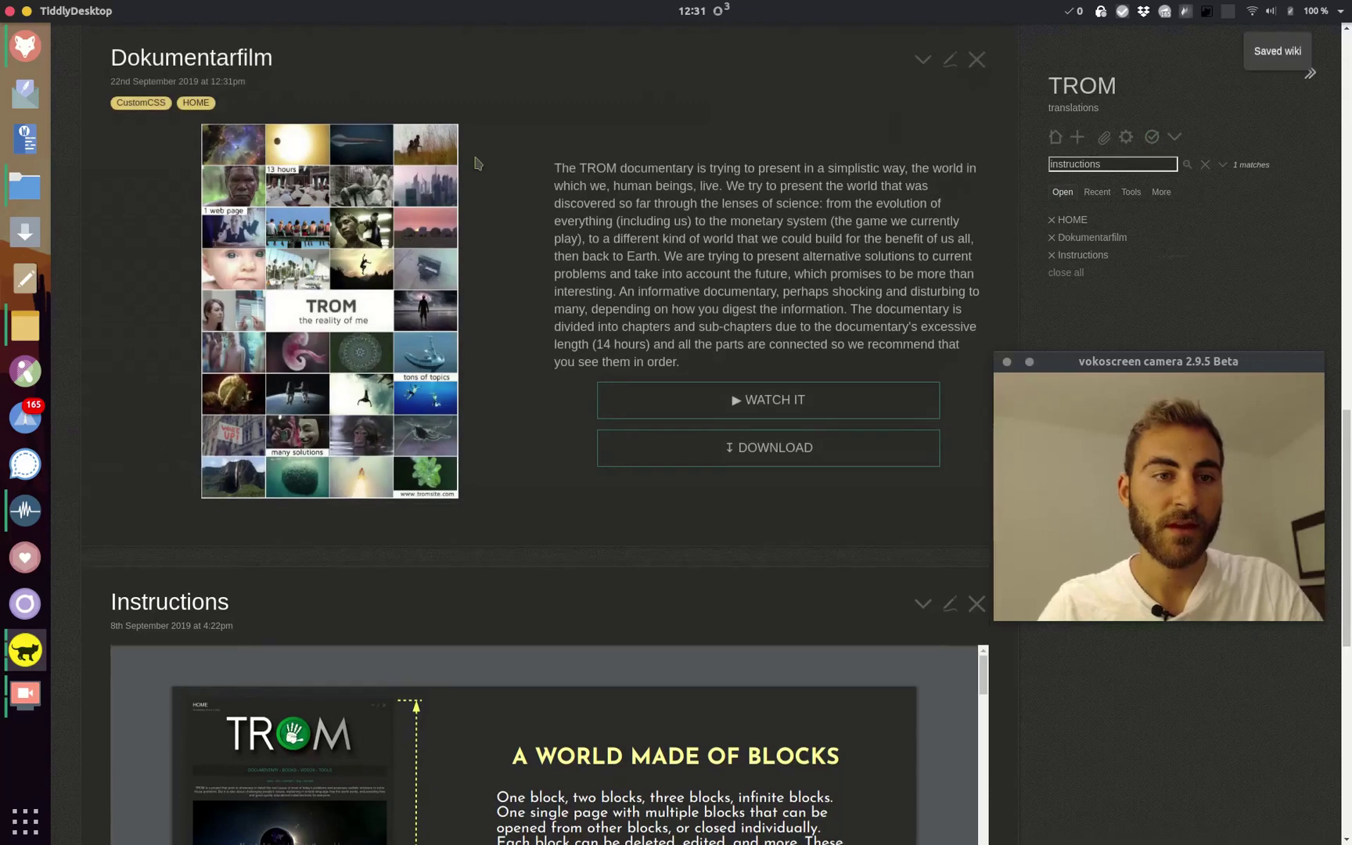
Test the DOCUMENTARY link in the HOME tiddler's navigation line
{"action": "scroll", "coordinate": [169, 221], "scroll_direction": "up", "scroll_amount": 3}
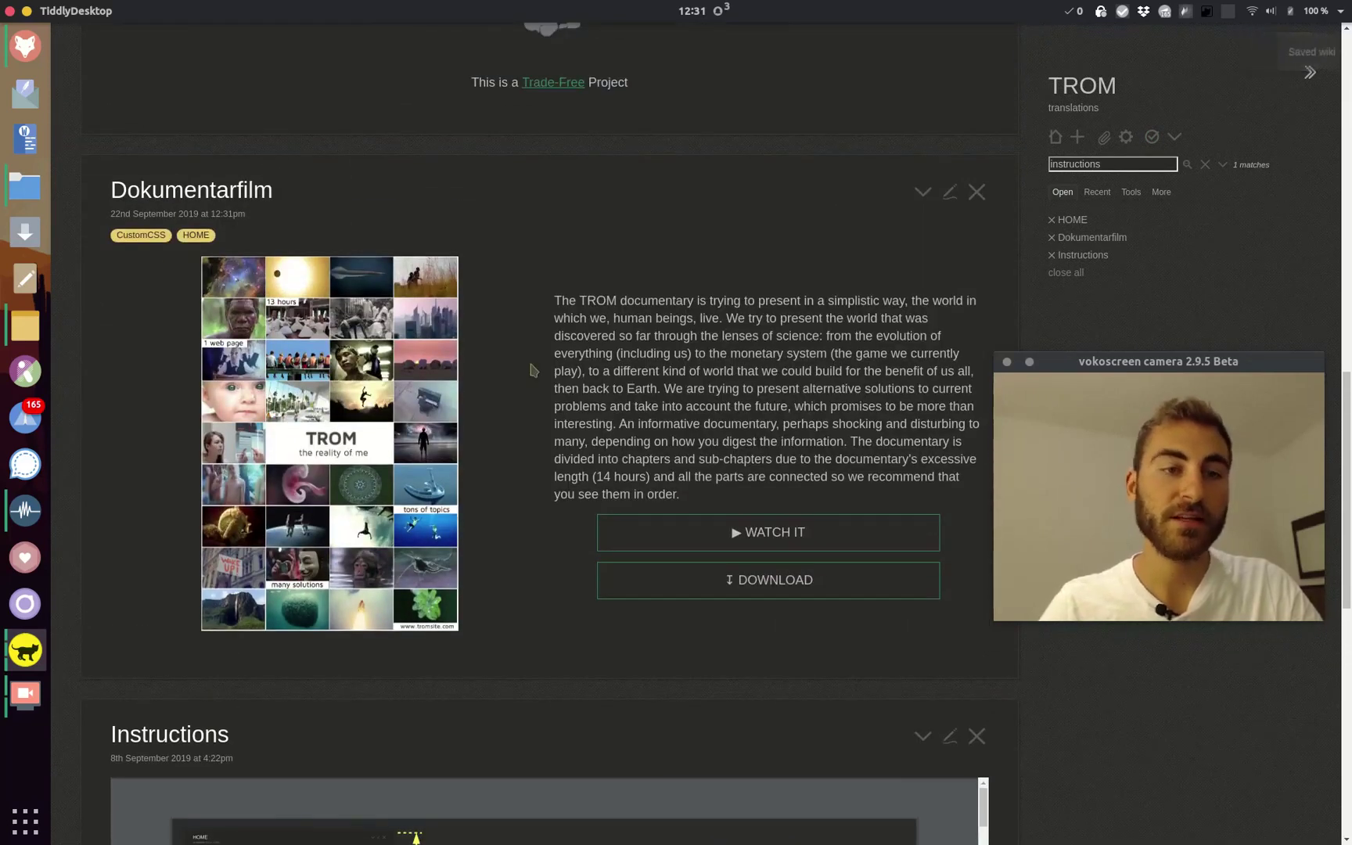
{"action": "scroll", "coordinate": [564, 360], "scroll_direction": "up", "scroll_amount": 10}
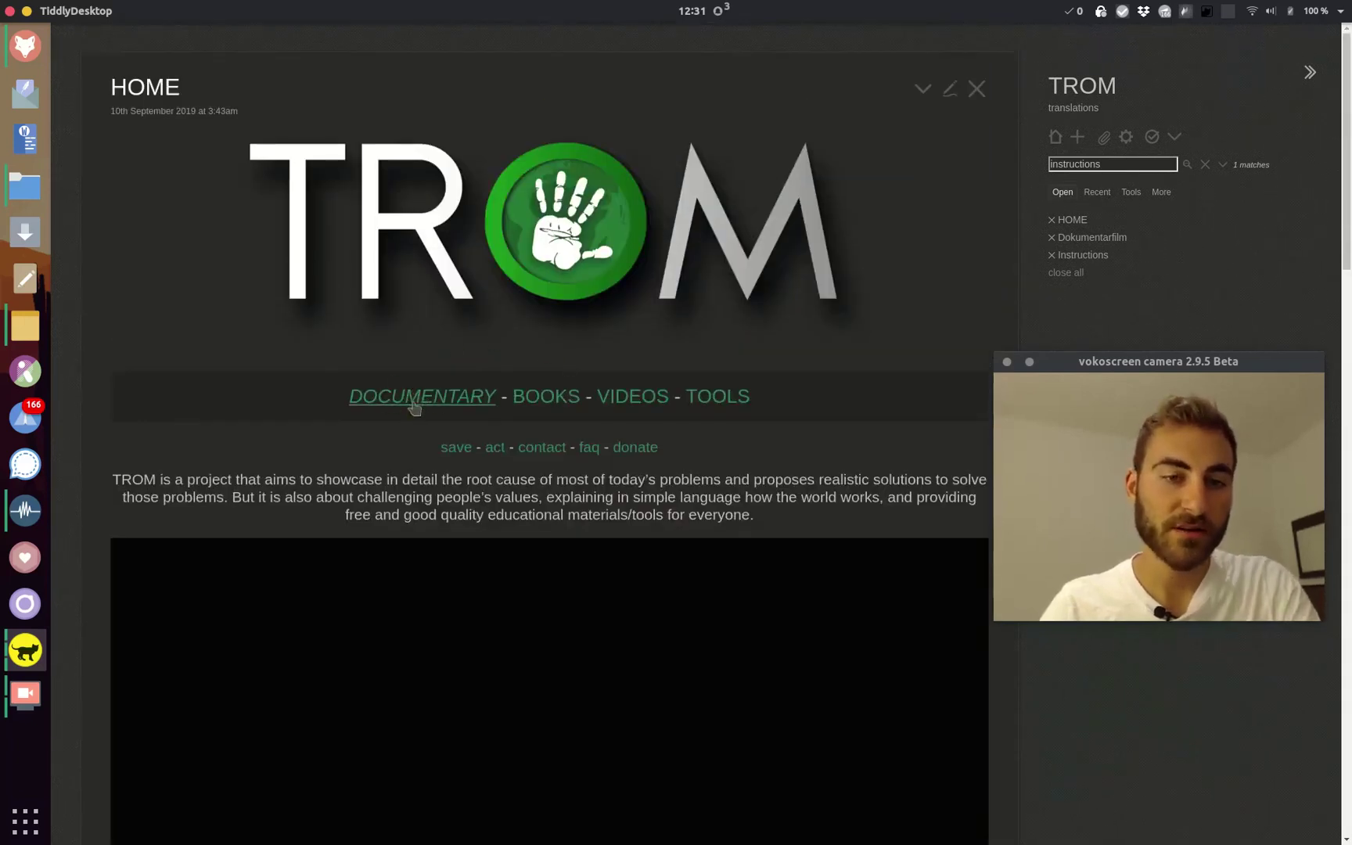
{"action": "left_click", "coordinate": [413, 407]}
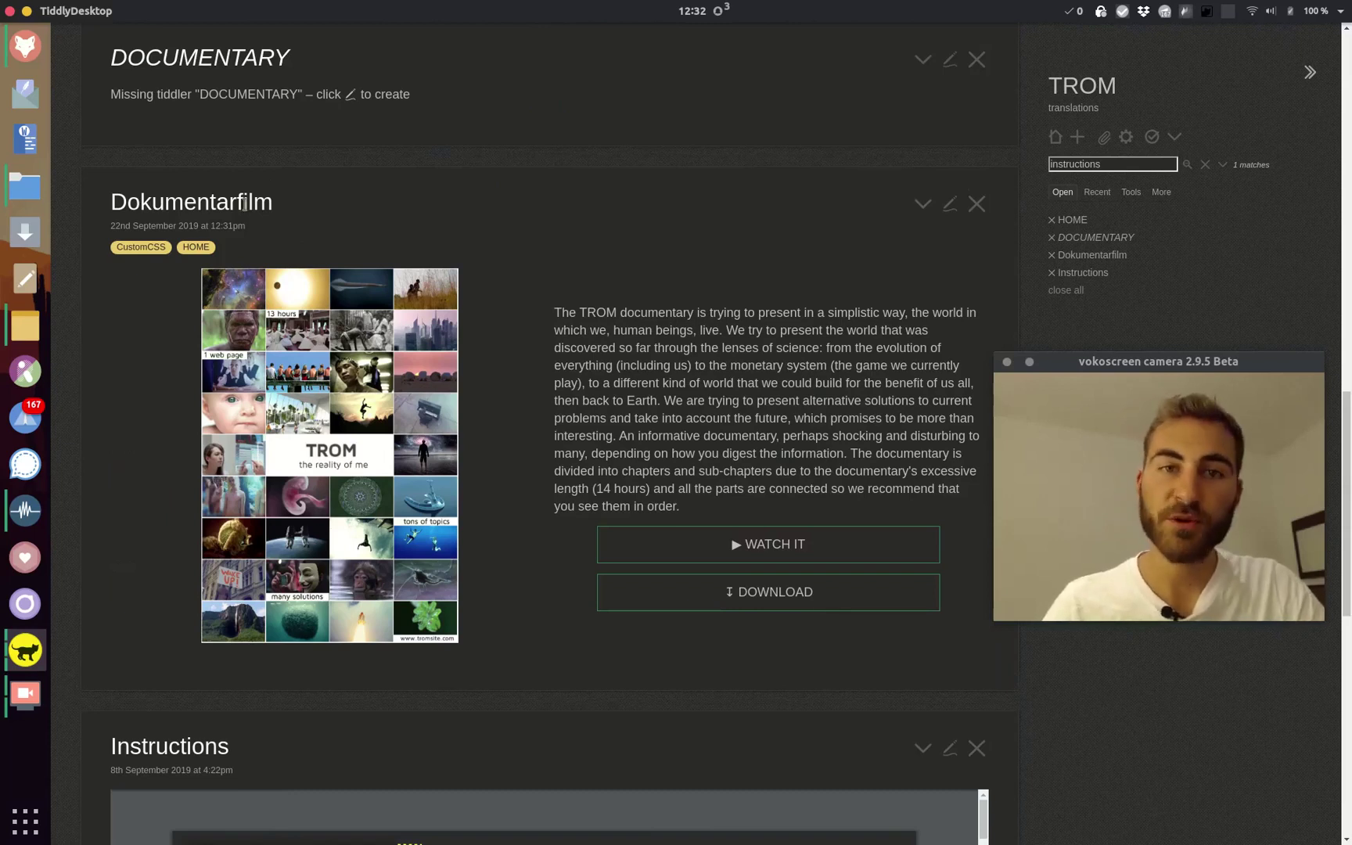
In the HOME tiddler, replace both the label and the target of the DOCUMENTARY link with "Dokumentarfilm" and save
{"action": "scroll", "coordinate": [511, 247], "scroll_direction": "up", "scroll_amount": 15}
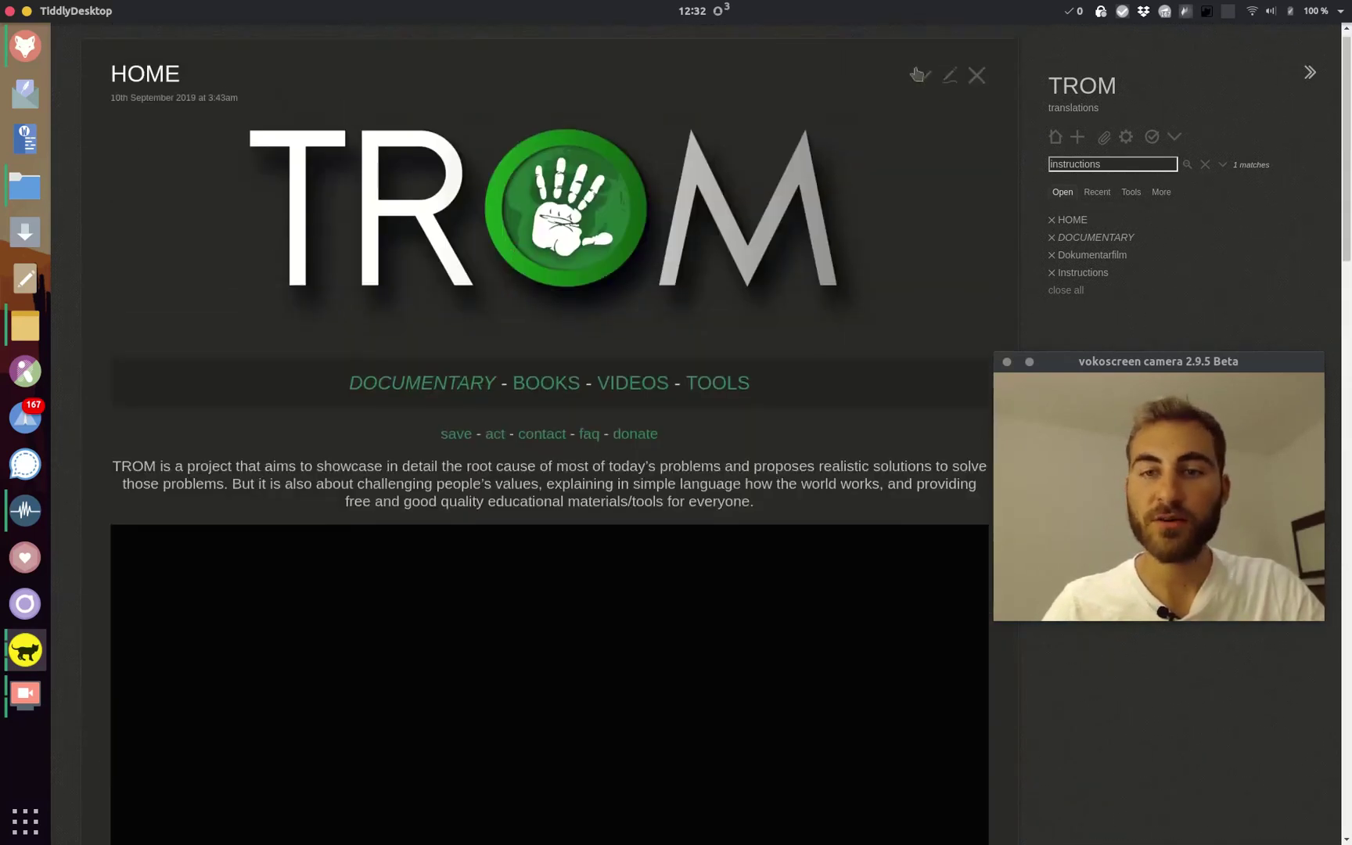
{"action": "left_click", "coordinate": [950, 77]}
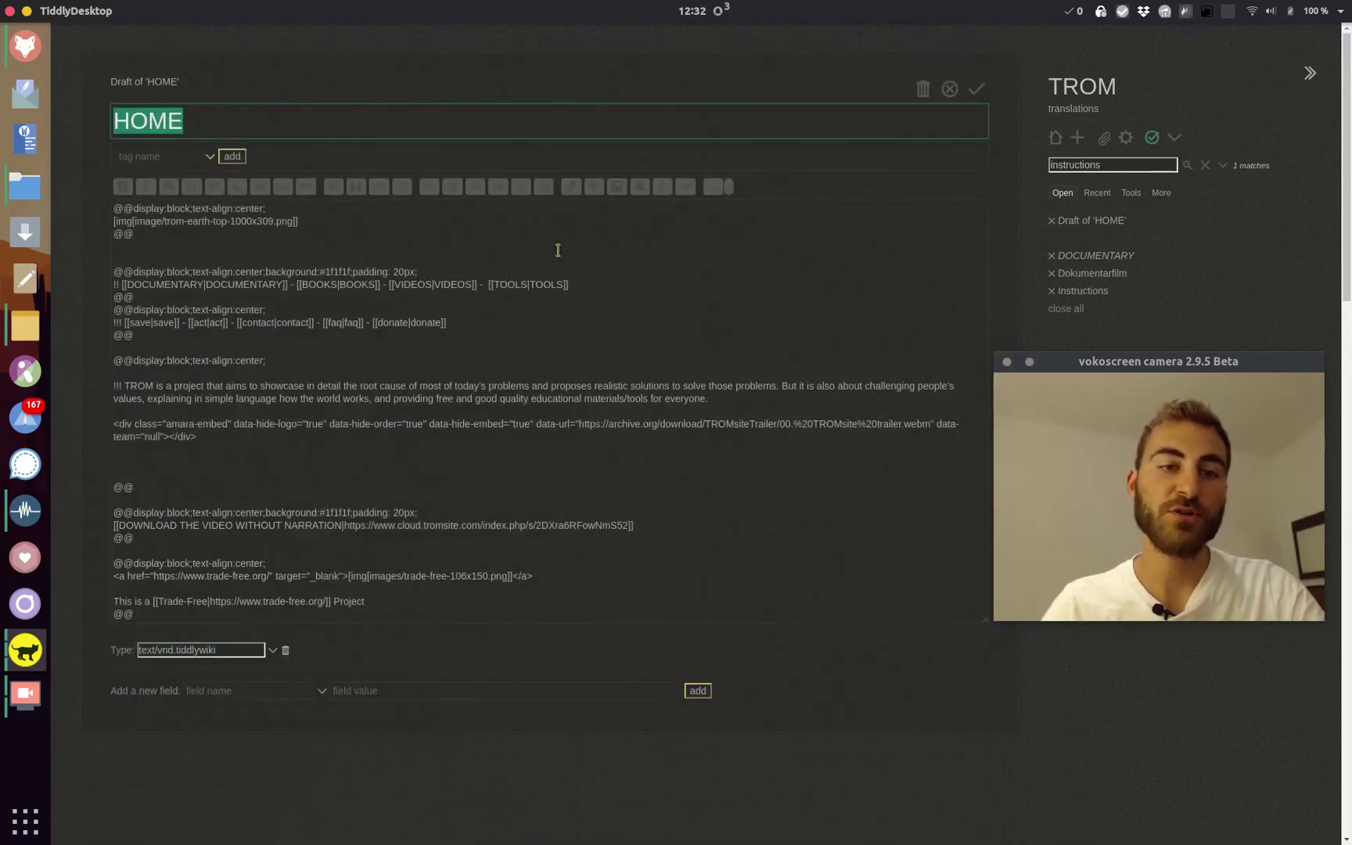
{"action": "double_click", "coordinate": [158, 282]}
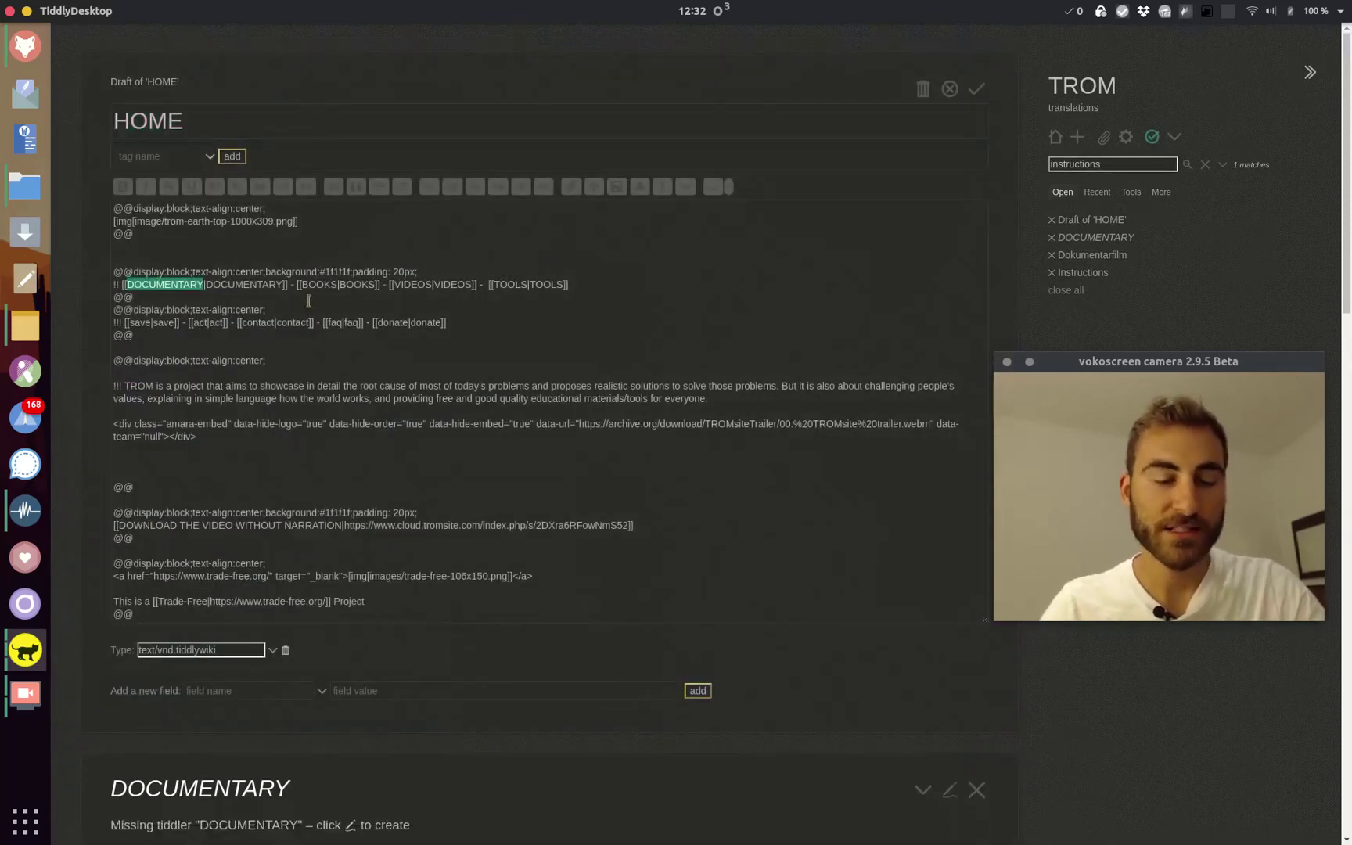
{"action": "key", "text": "ctrl+v"}
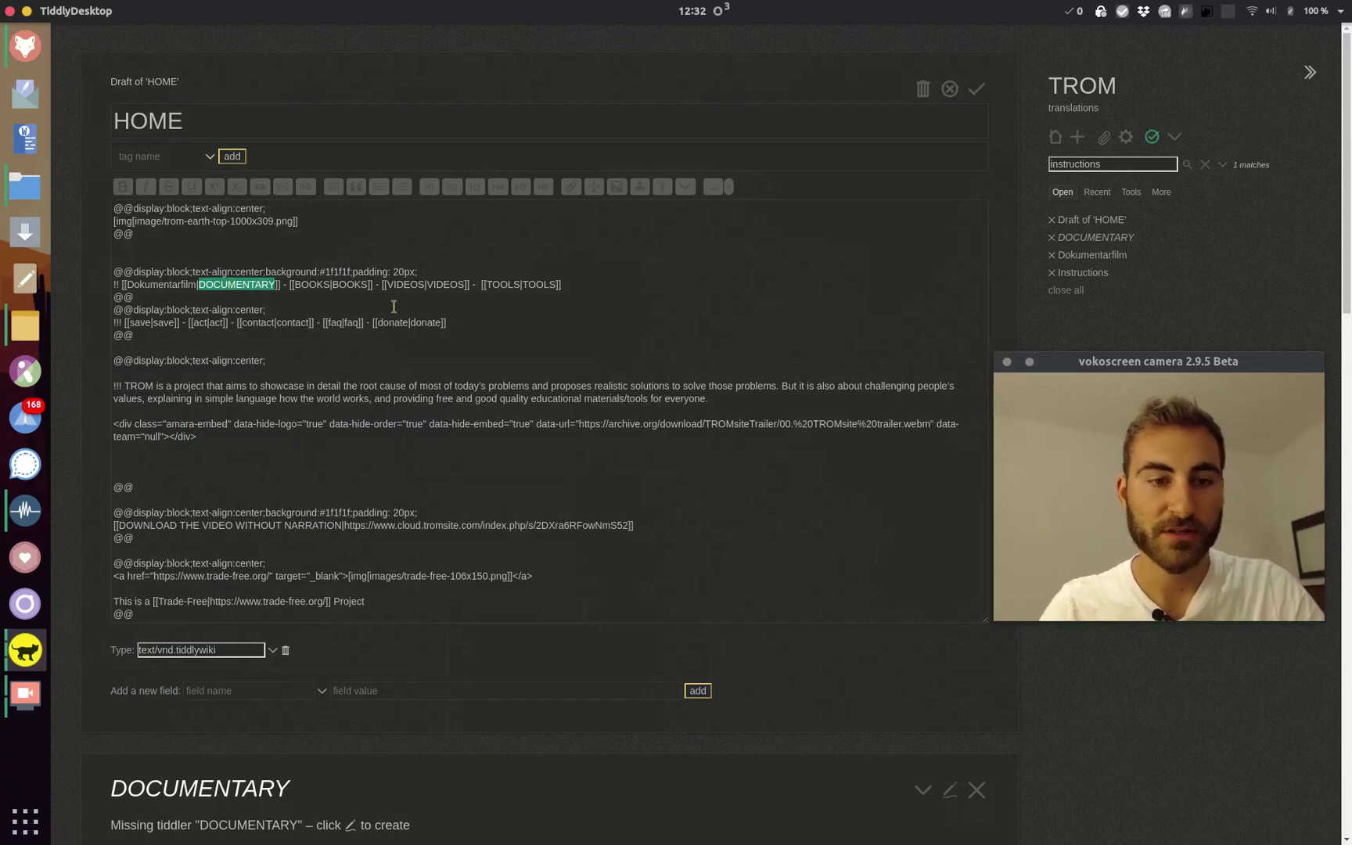
{"action": "key", "text": "ctrl+v"}
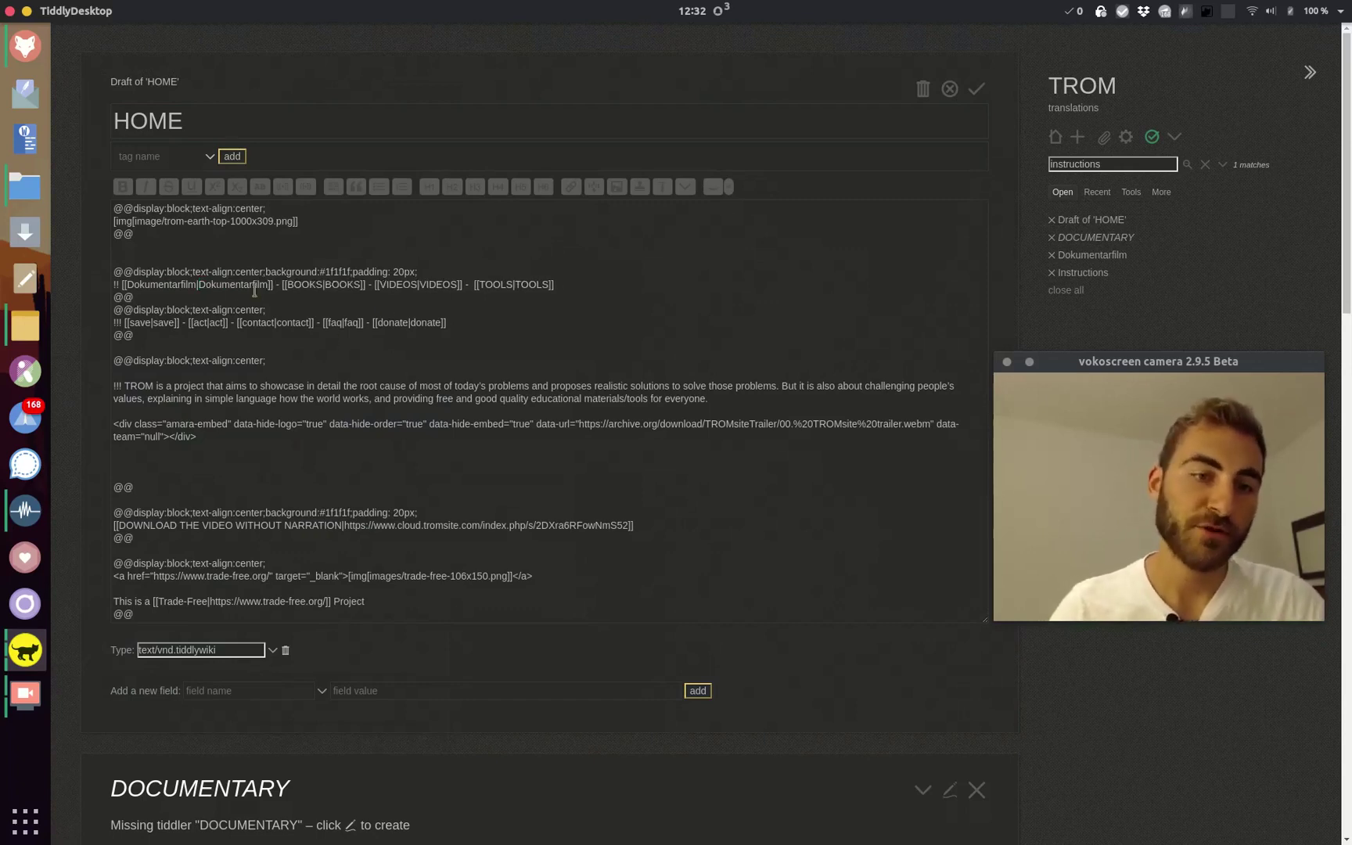
{"action": "left_click", "coordinate": [981, 91]}
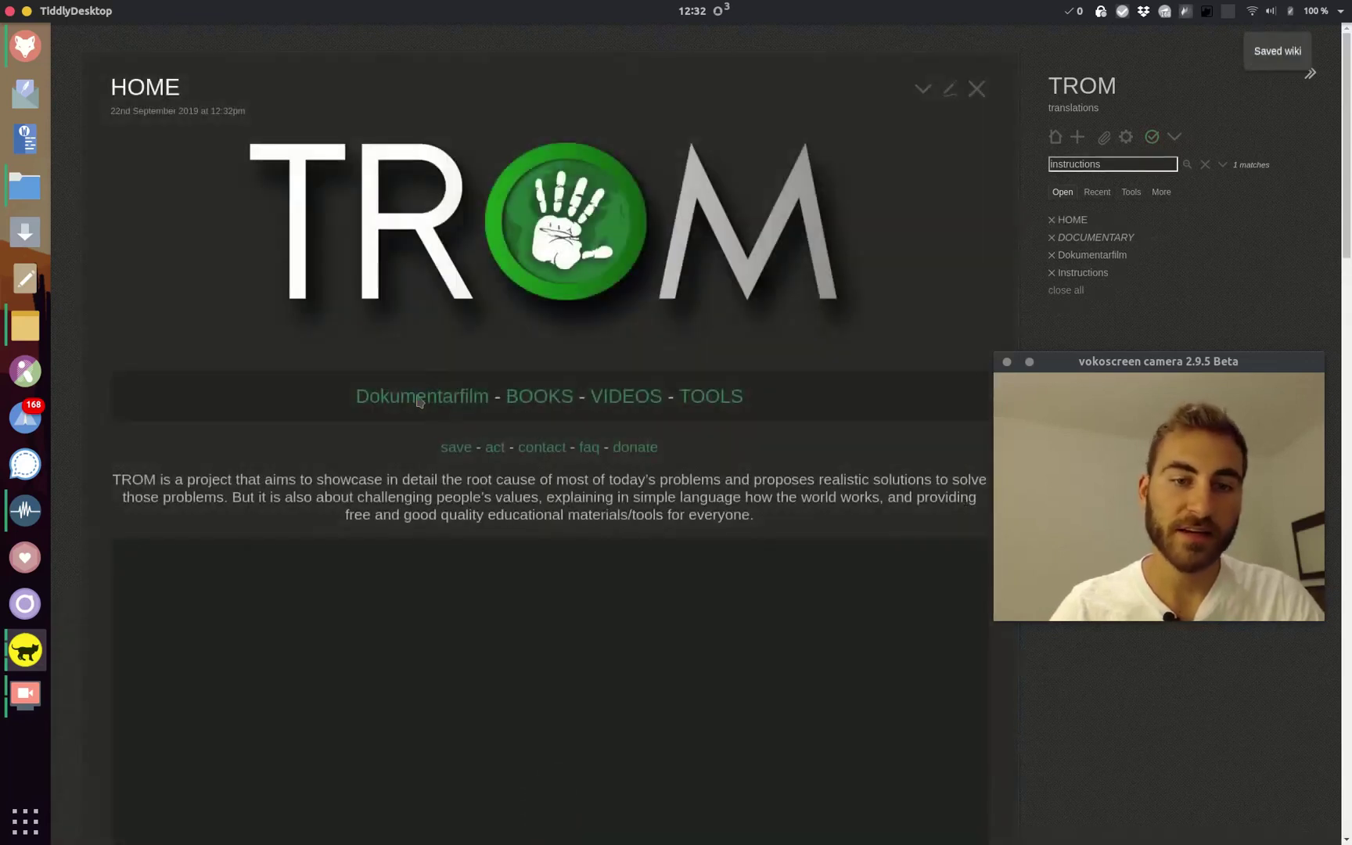
Test the Dokumentarfilm link in the HOME tiddler
{"action": "left_click", "coordinate": [413, 398]}
{"action": "scroll", "coordinate": [441, 341], "scroll_direction": "up", "scroll_amount": 15}
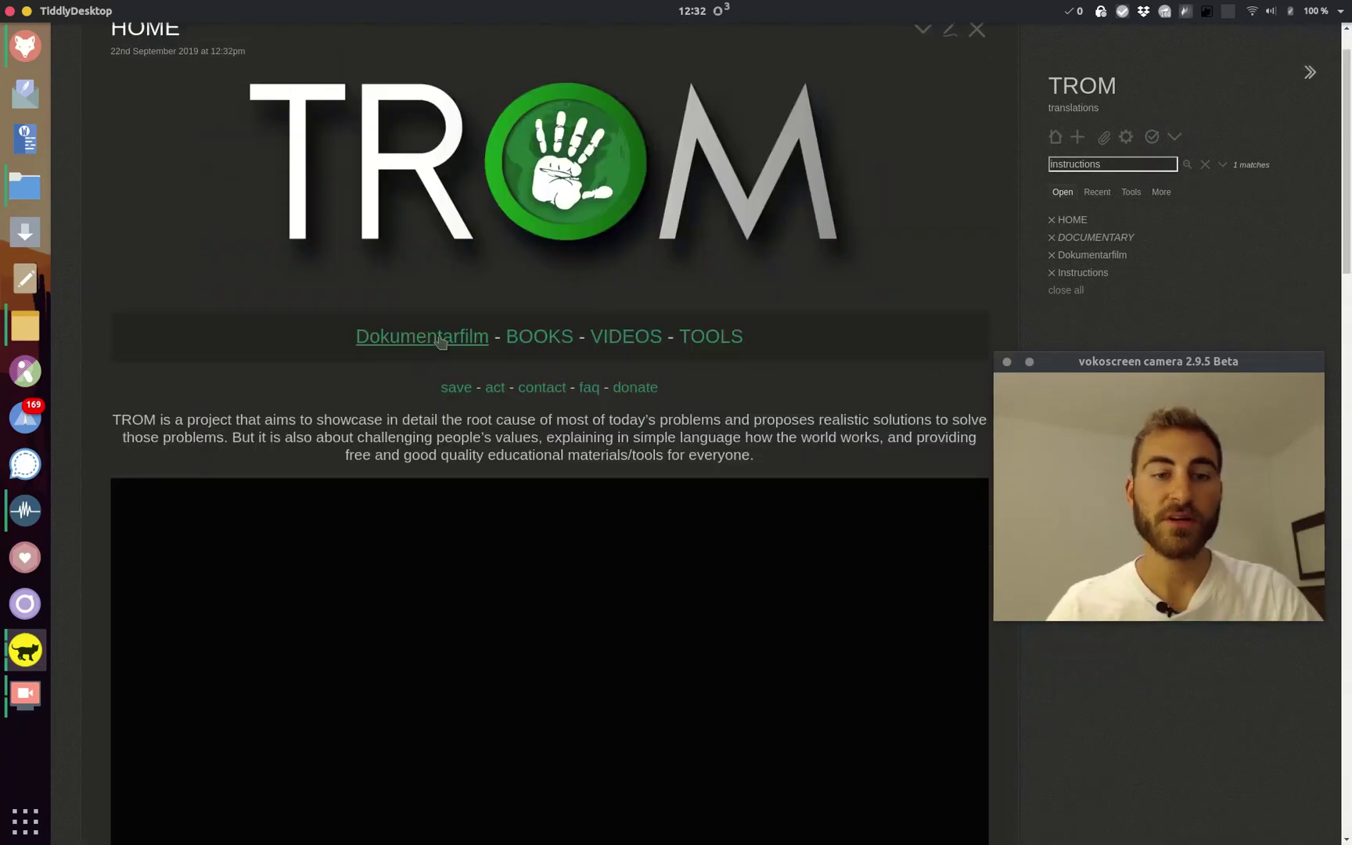
{"action": "left_click", "coordinate": [432, 338]}
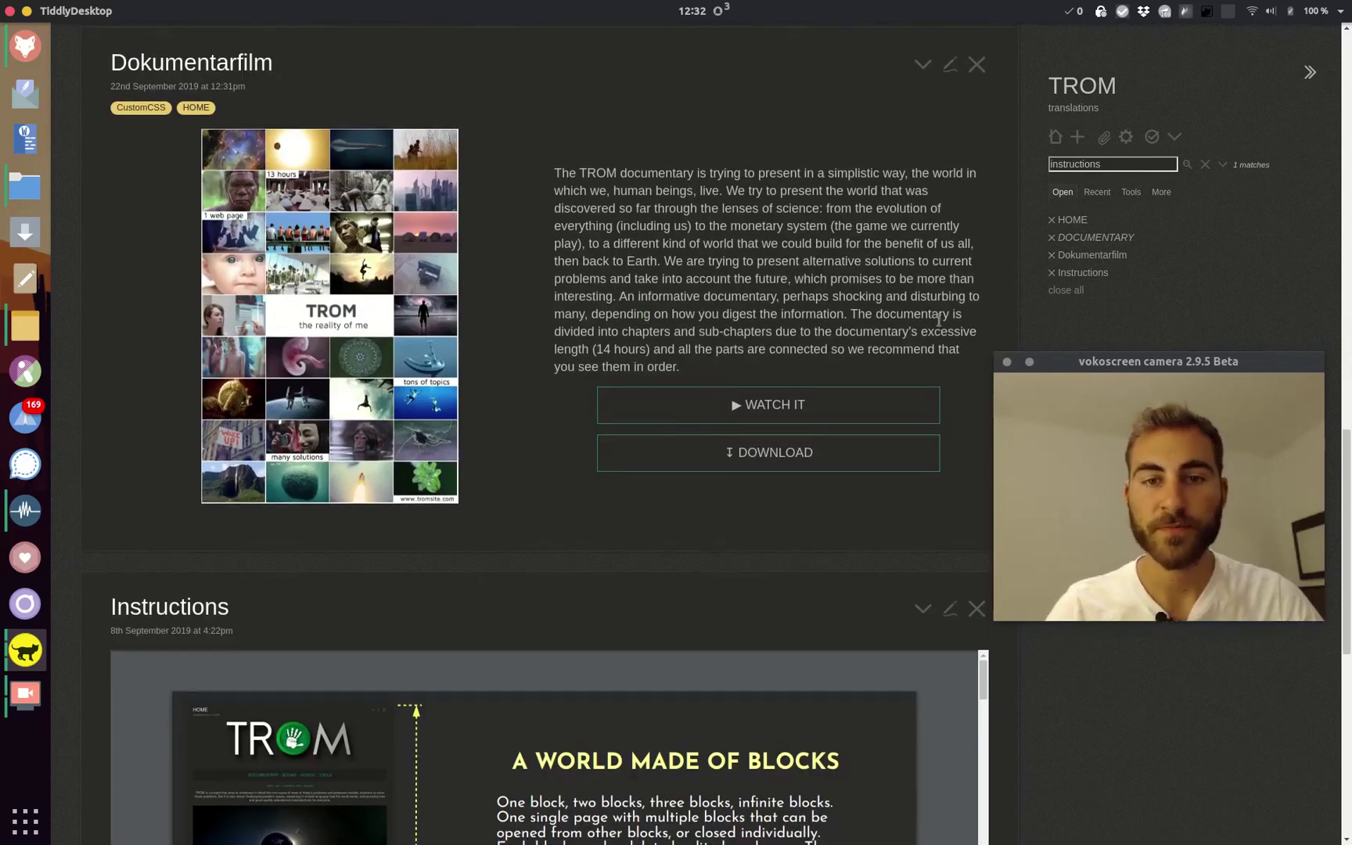
Close the missing DOCUMENTARY tiddler
{"action": "scroll", "coordinate": [939, 318], "scroll_direction": "up", "scroll_amount": 3}
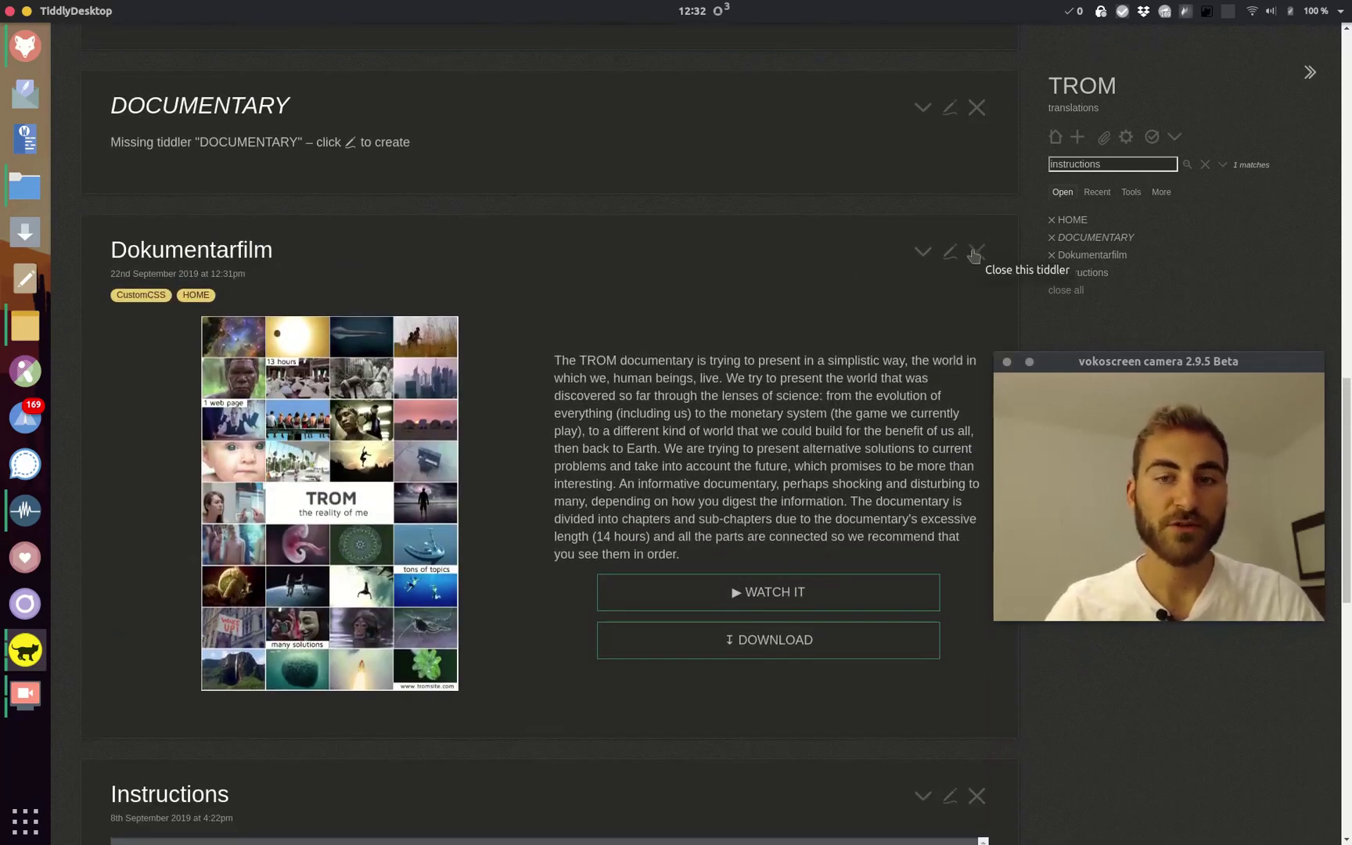
{"action": "scroll", "coordinate": [974, 256], "scroll_direction": "up", "scroll_amount": 2}
{"action": "left_click", "coordinate": [977, 218]}
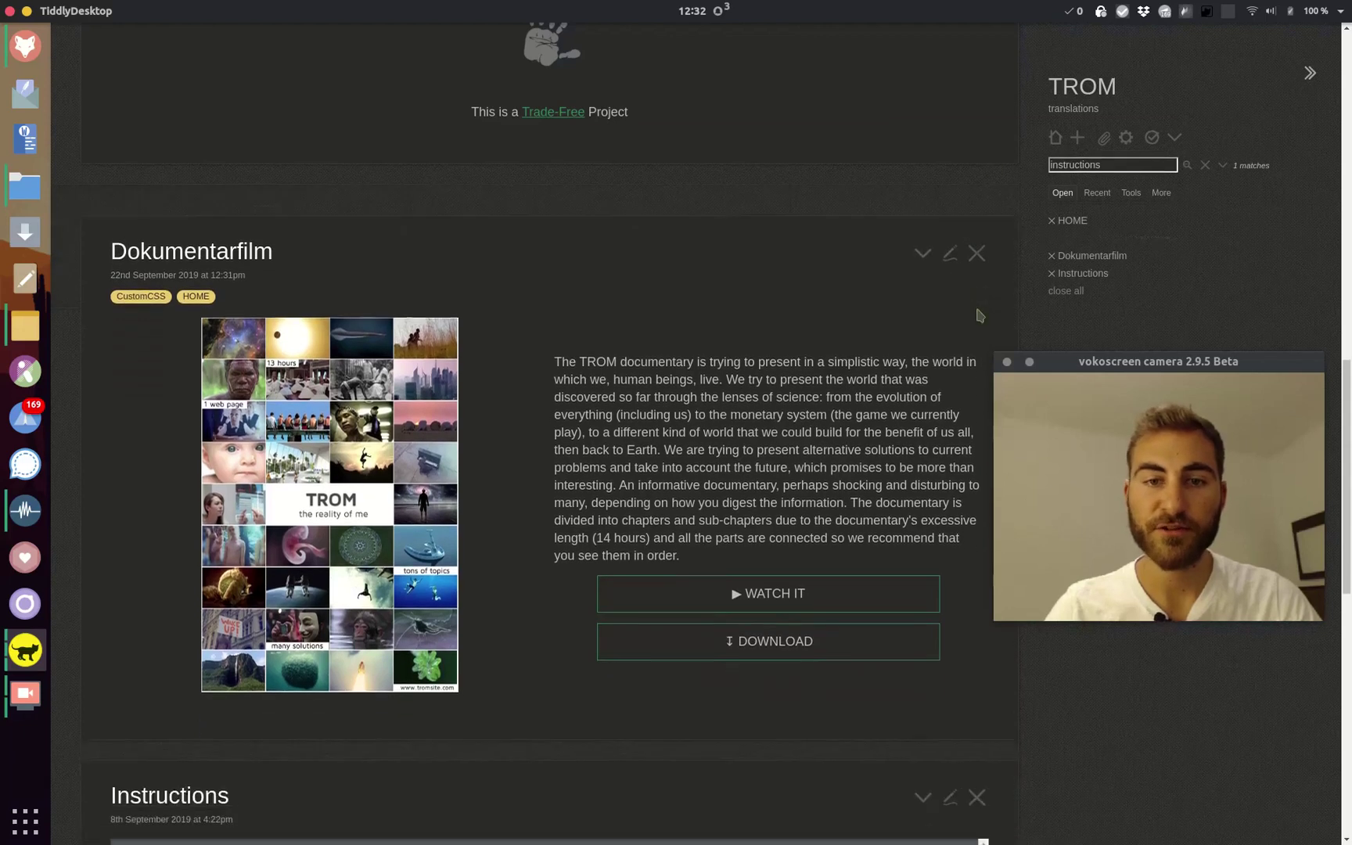
Open the BOOKS tiddler from HOME, rename it to "Bücher" and save it
{"action": "scroll", "coordinate": [977, 316], "scroll_direction": "up", "scroll_amount": 6}
{"action": "scroll", "coordinate": [951, 311], "scroll_direction": "up", "scroll_amount": 8}
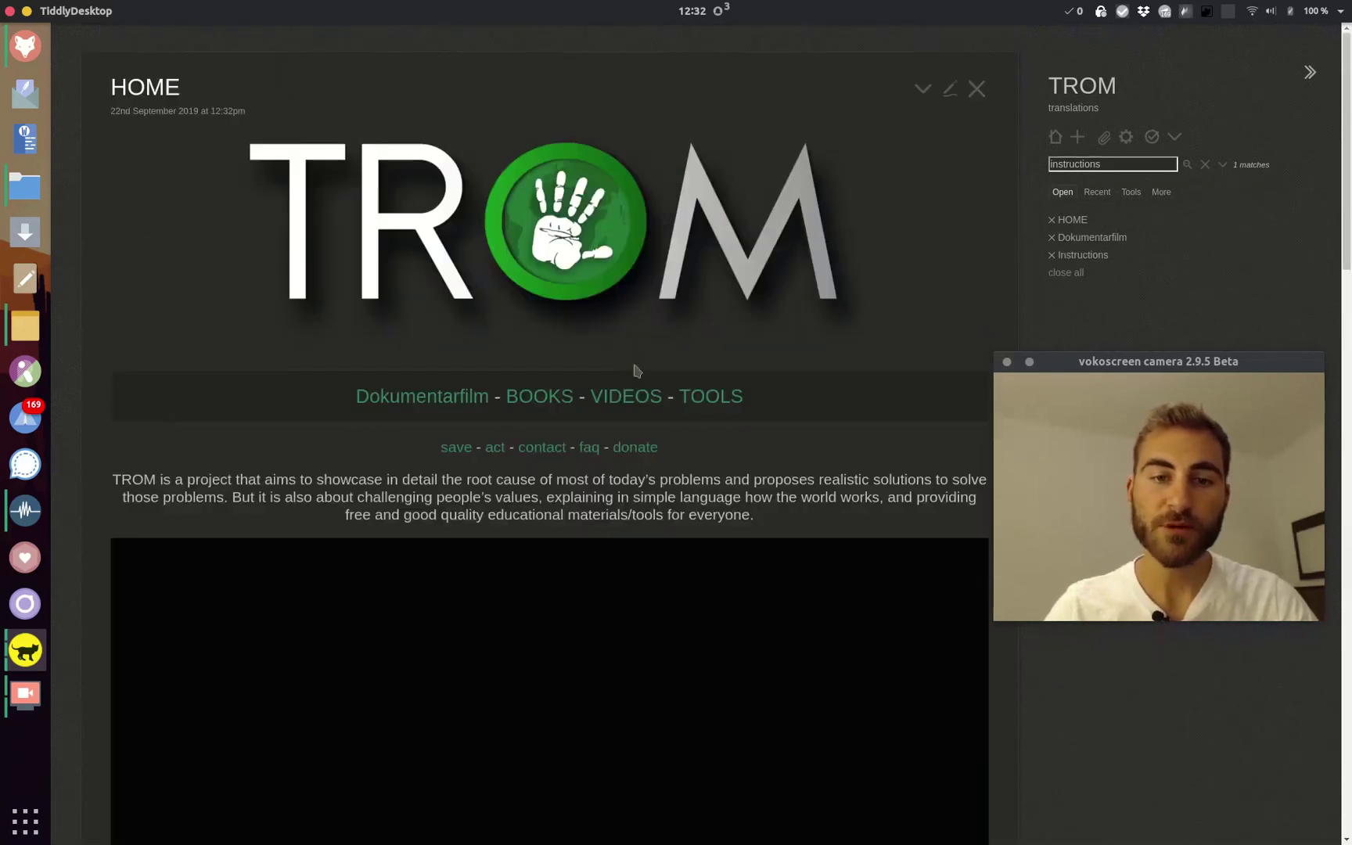
{"action": "left_click", "coordinate": [546, 402]}
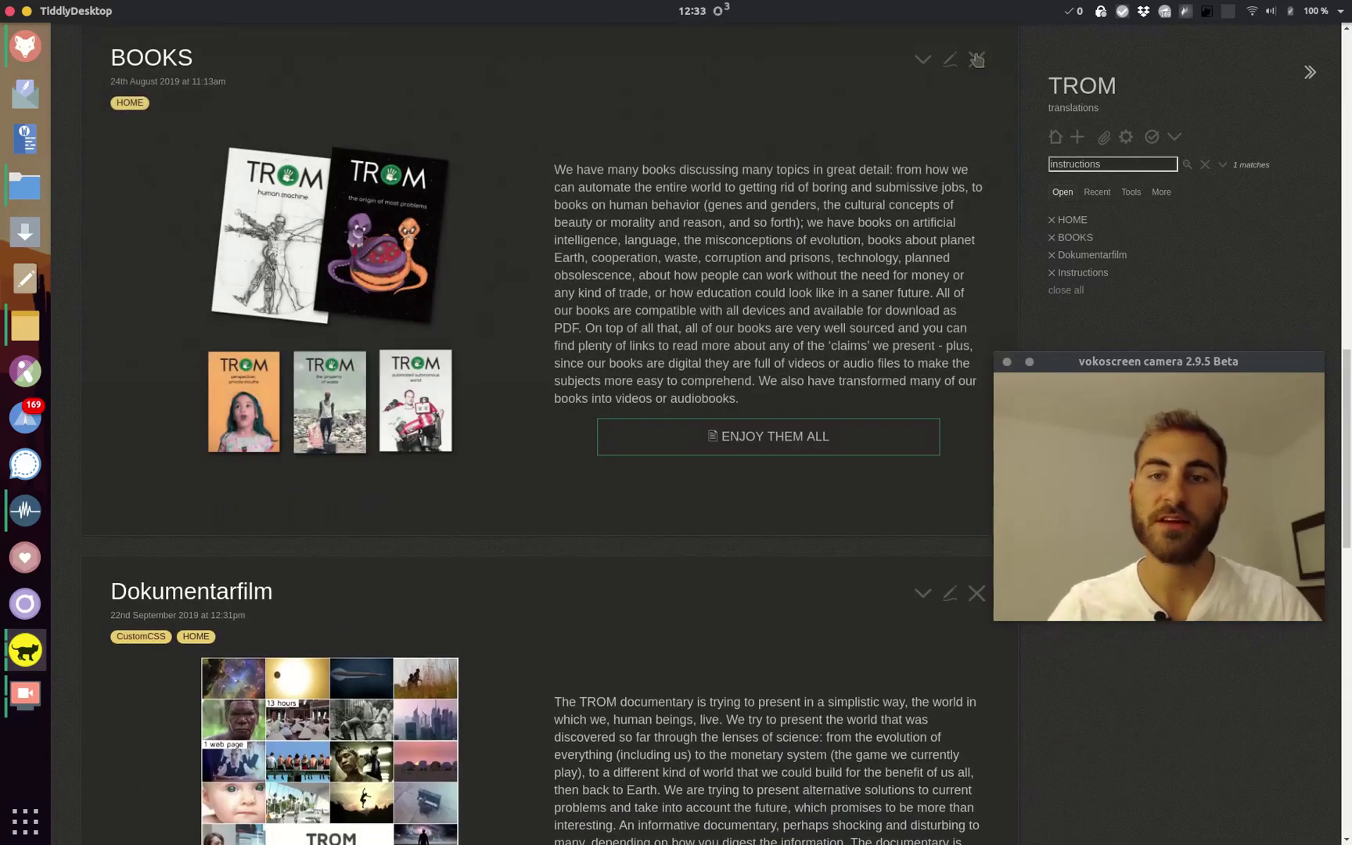
{"action": "left_click", "coordinate": [951, 59]}
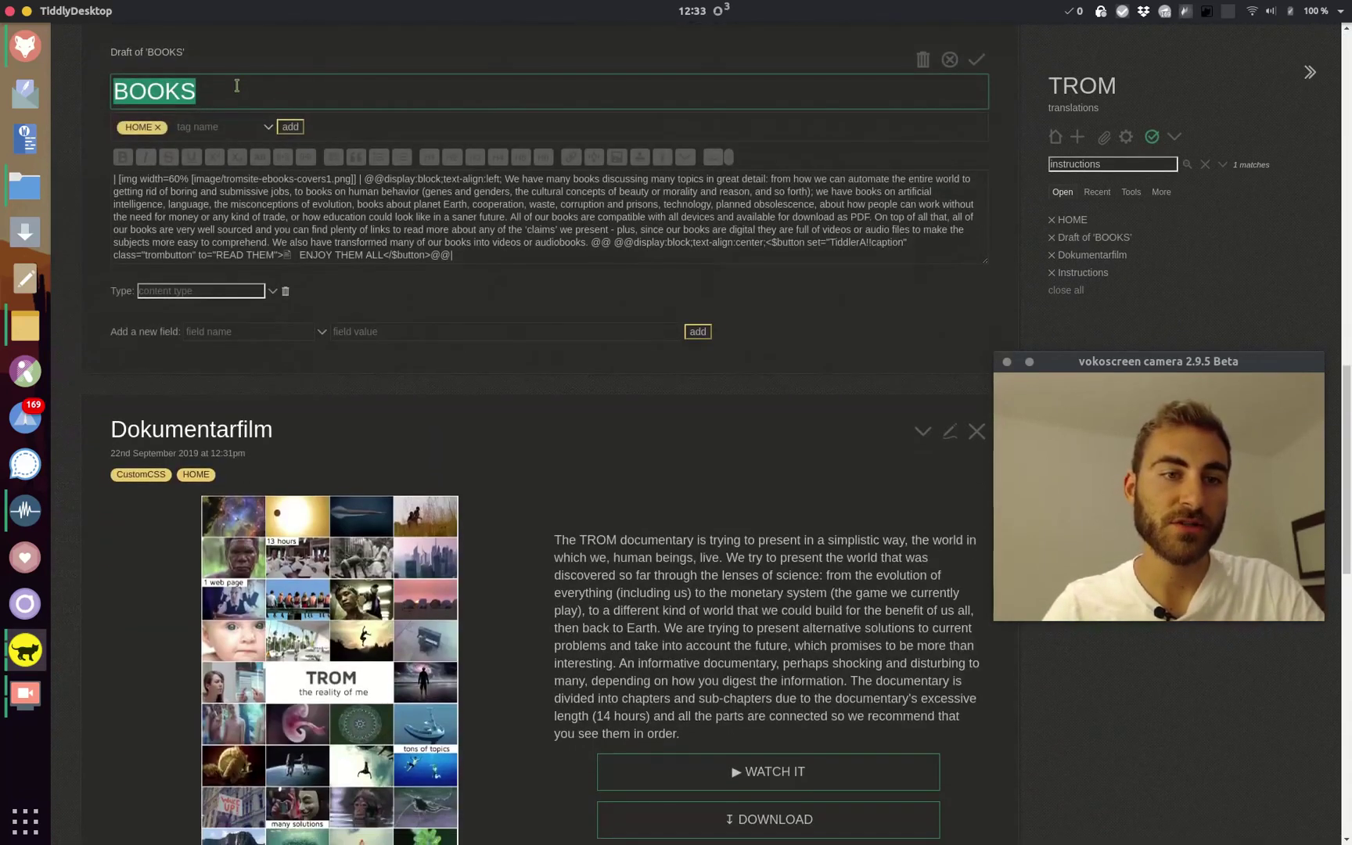
{"action": "left_click_drag", "start_coordinate": [129, 91], "coordinate": [322, 98]}
{"action": "type", "text": "ücher"}
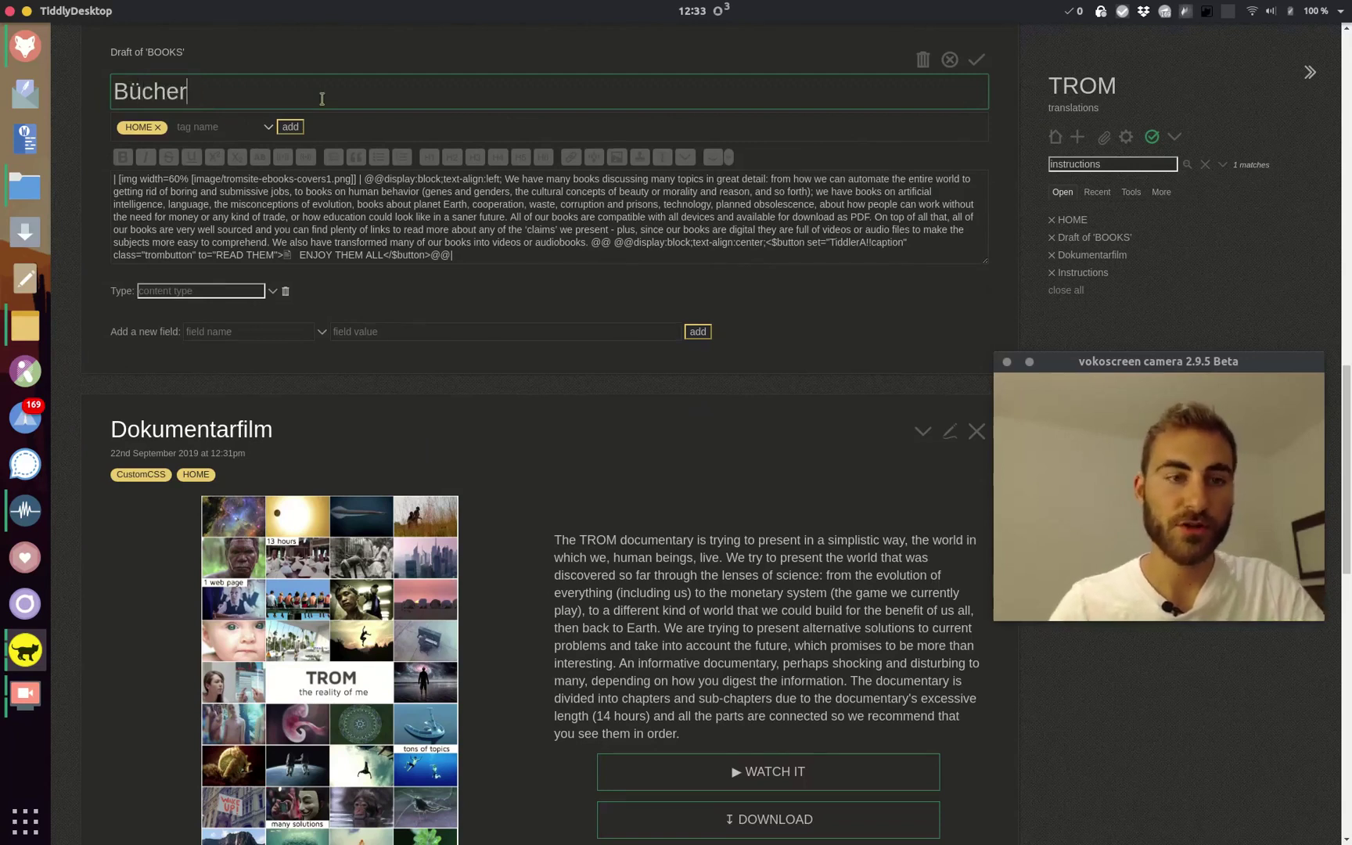
{"action": "key", "text": "ctrl+a"}
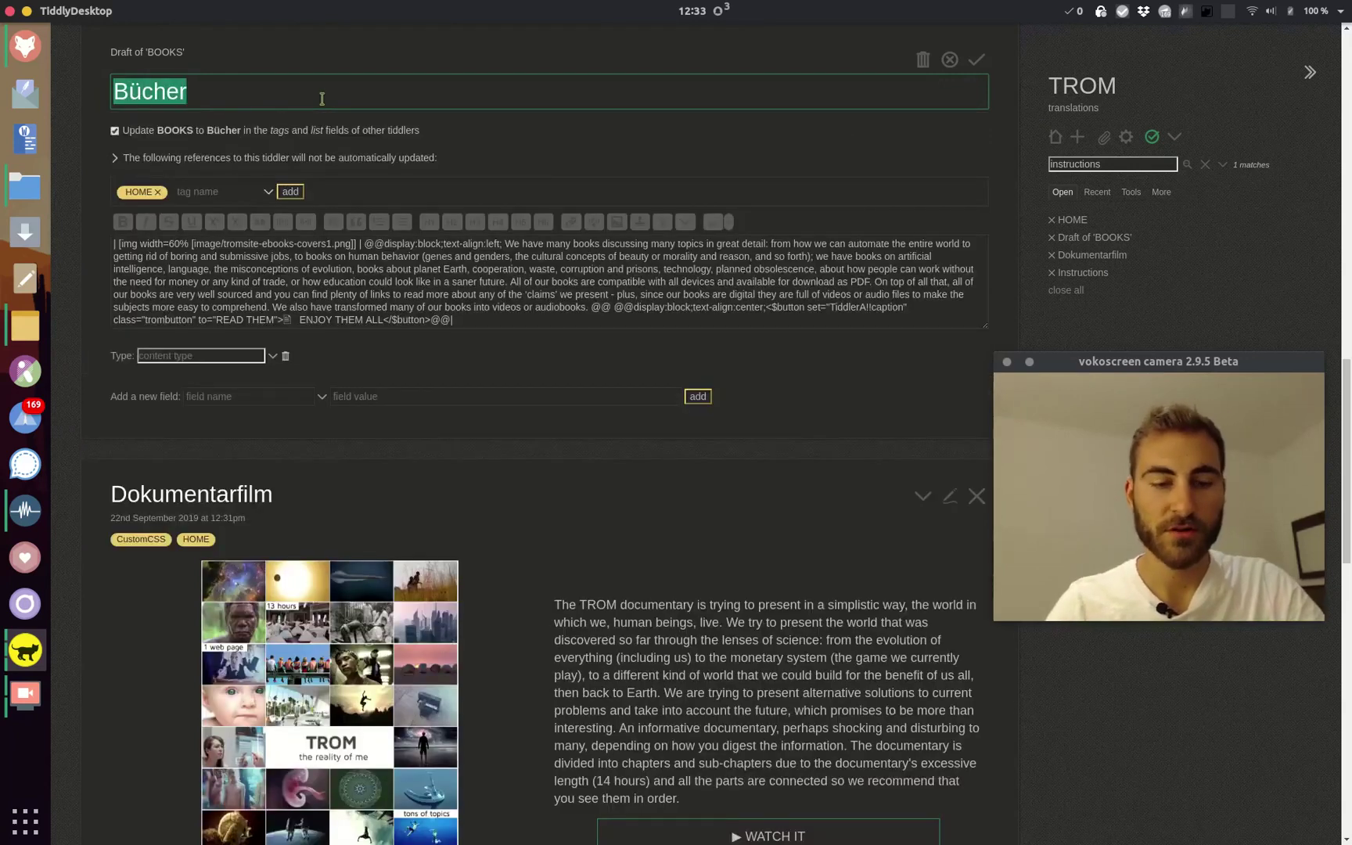
{"action": "left_click", "coordinate": [978, 63]}
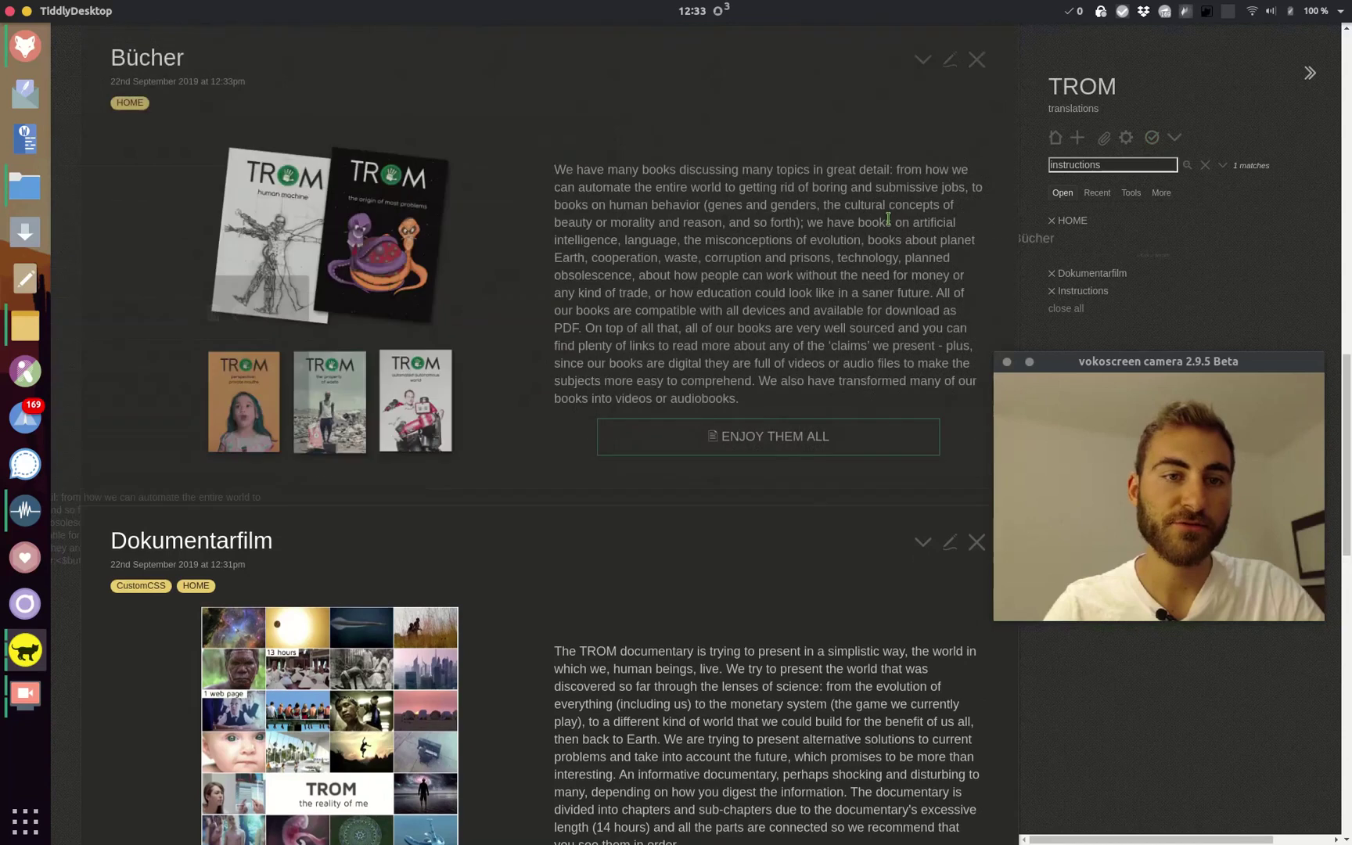
In the HOME tiddler's text, replace both the label and the target of the BOOKS link with "Bücher"
{"action": "scroll", "coordinate": [889, 219], "scroll_direction": "up", "scroll_amount": 15}
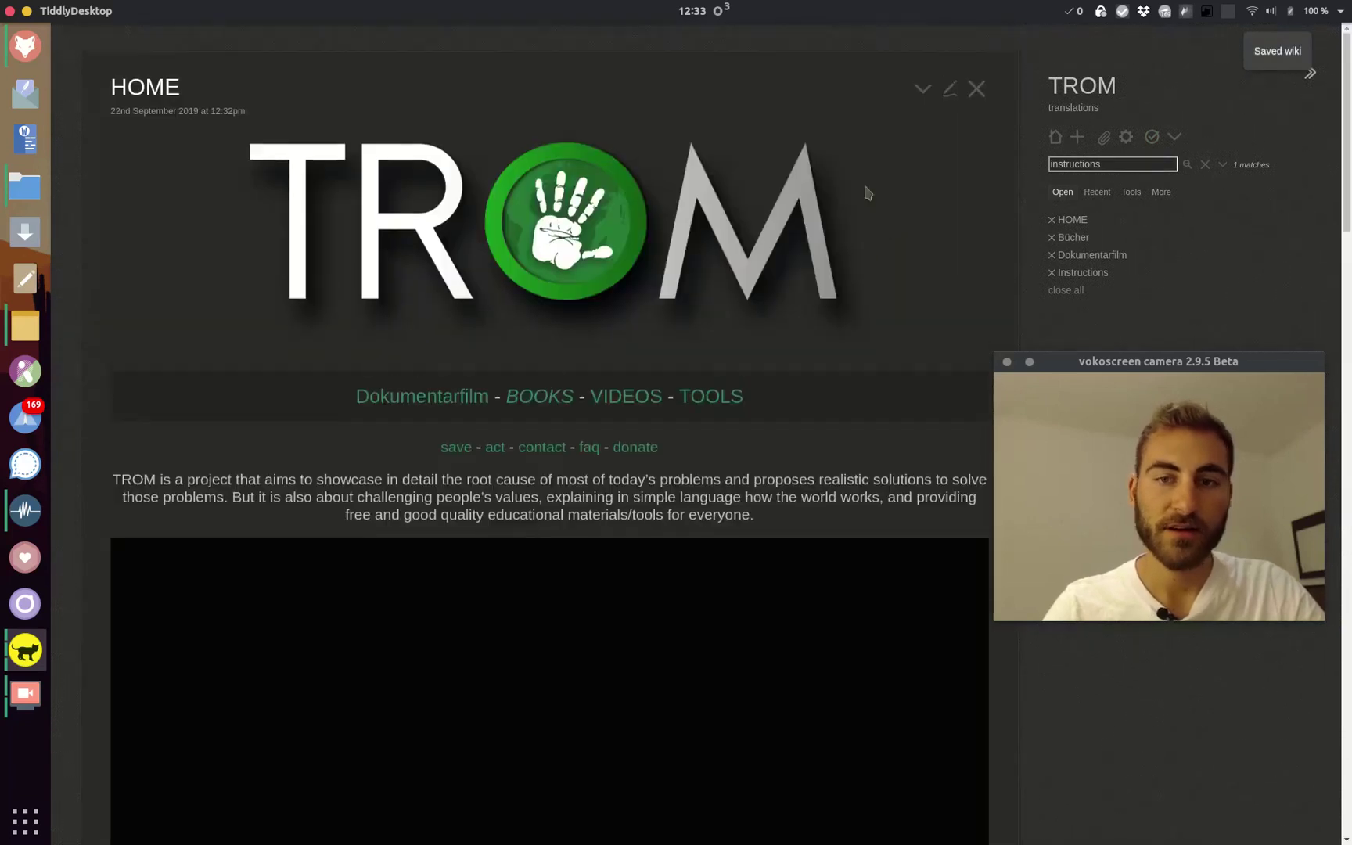
{"action": "left_click", "coordinate": [949, 88]}
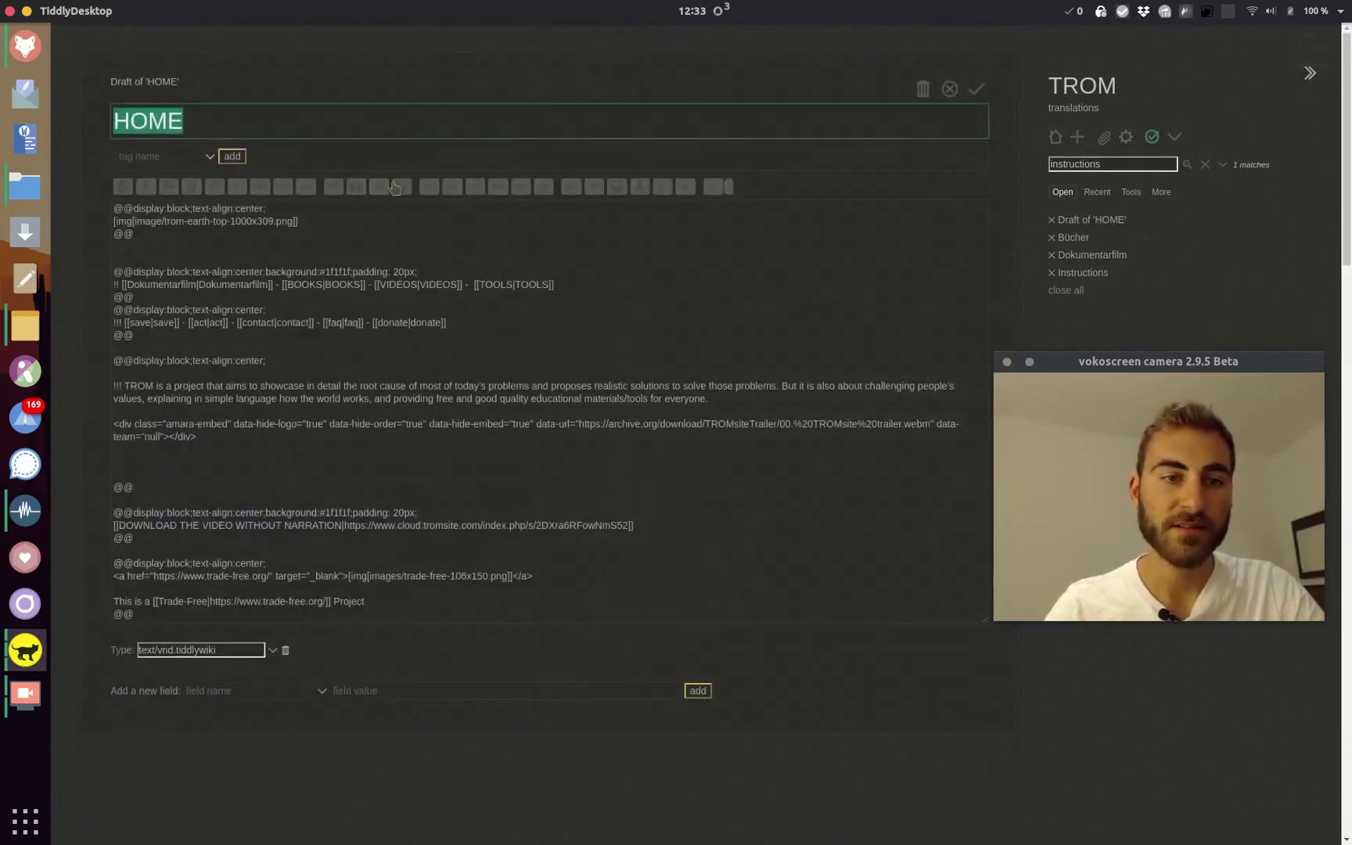
{"action": "double_click", "coordinate": [306, 285]}
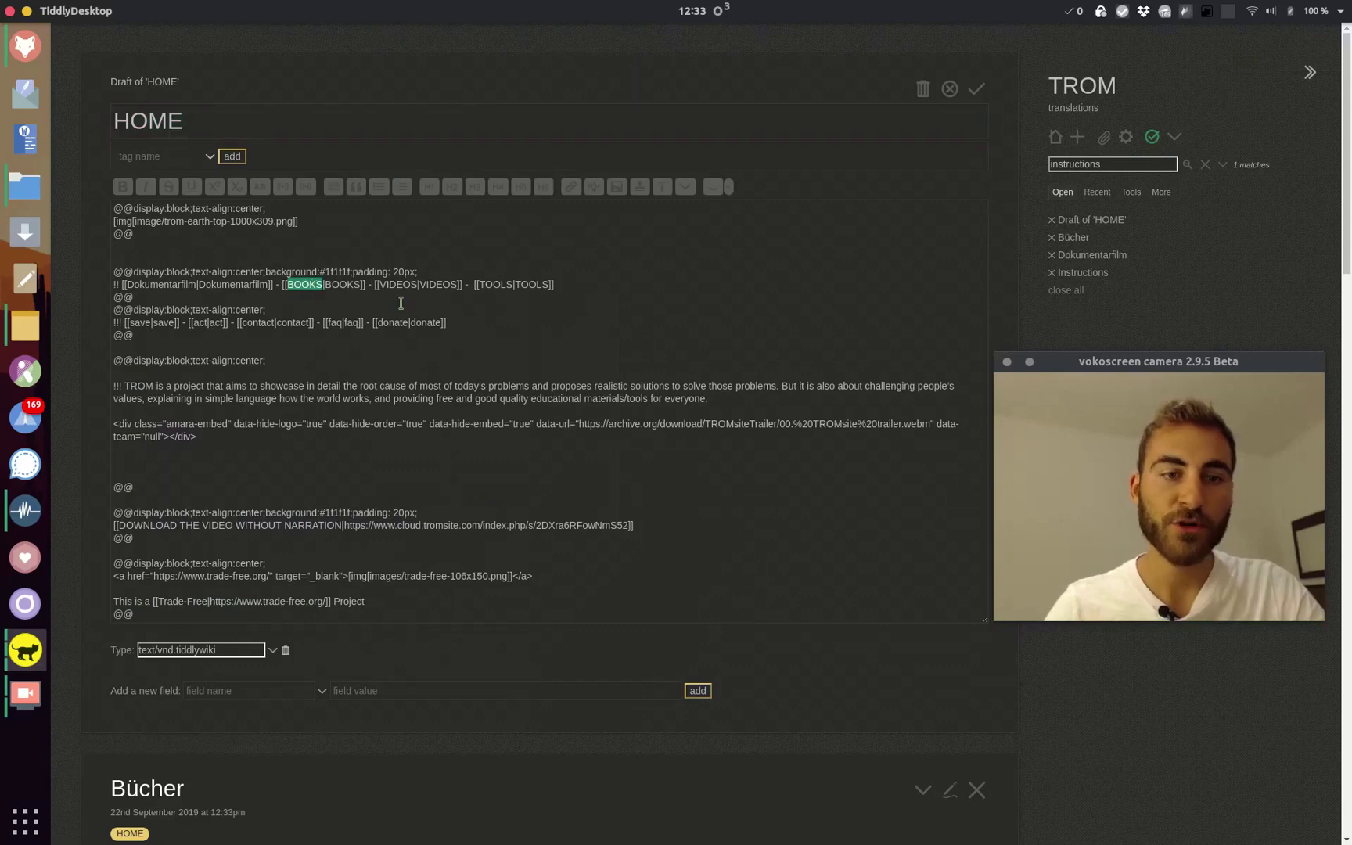
{"action": "type", "text": "Bücher"}
{"action": "double_click", "coordinate": [334, 285]}
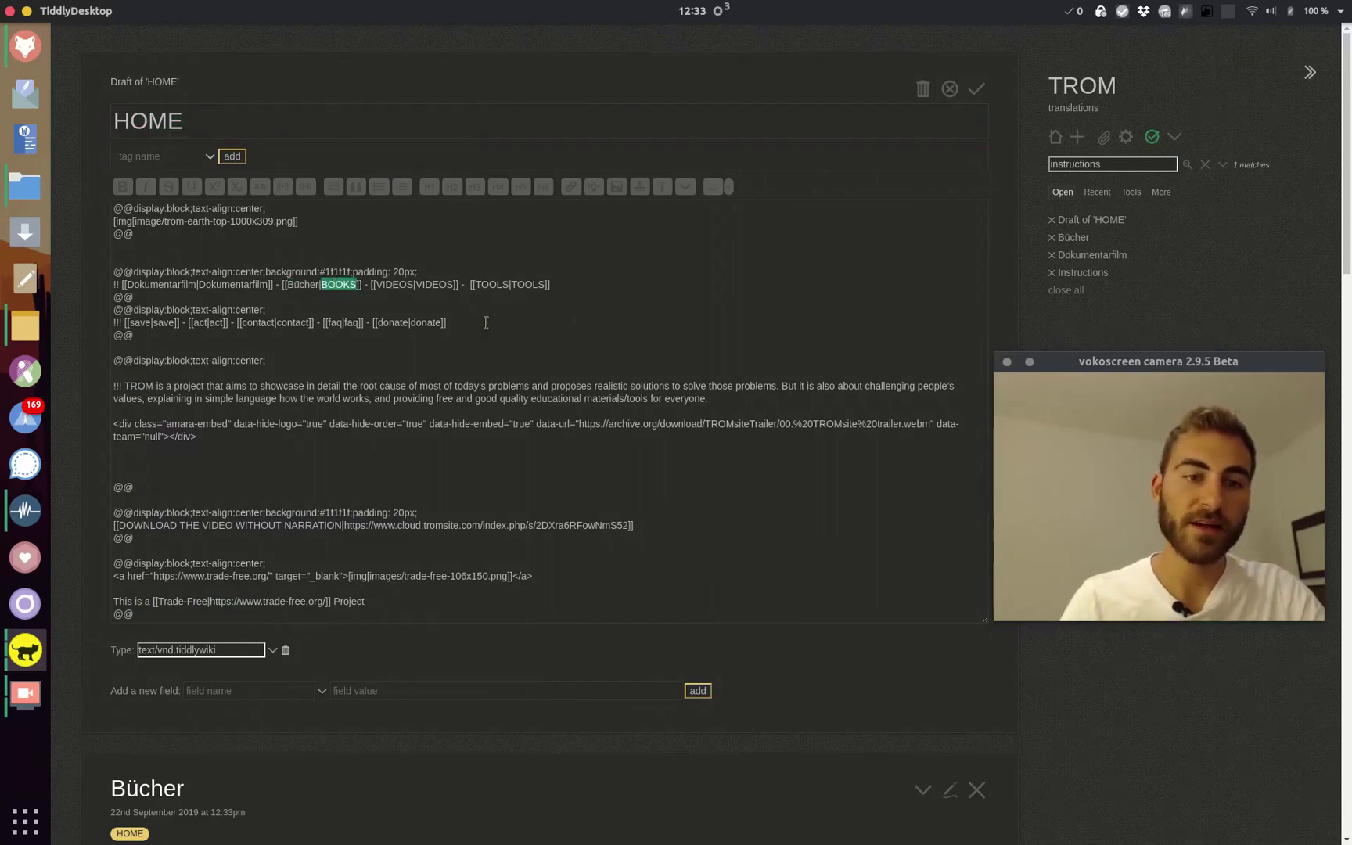
{"action": "type", "text": "Bücher"}
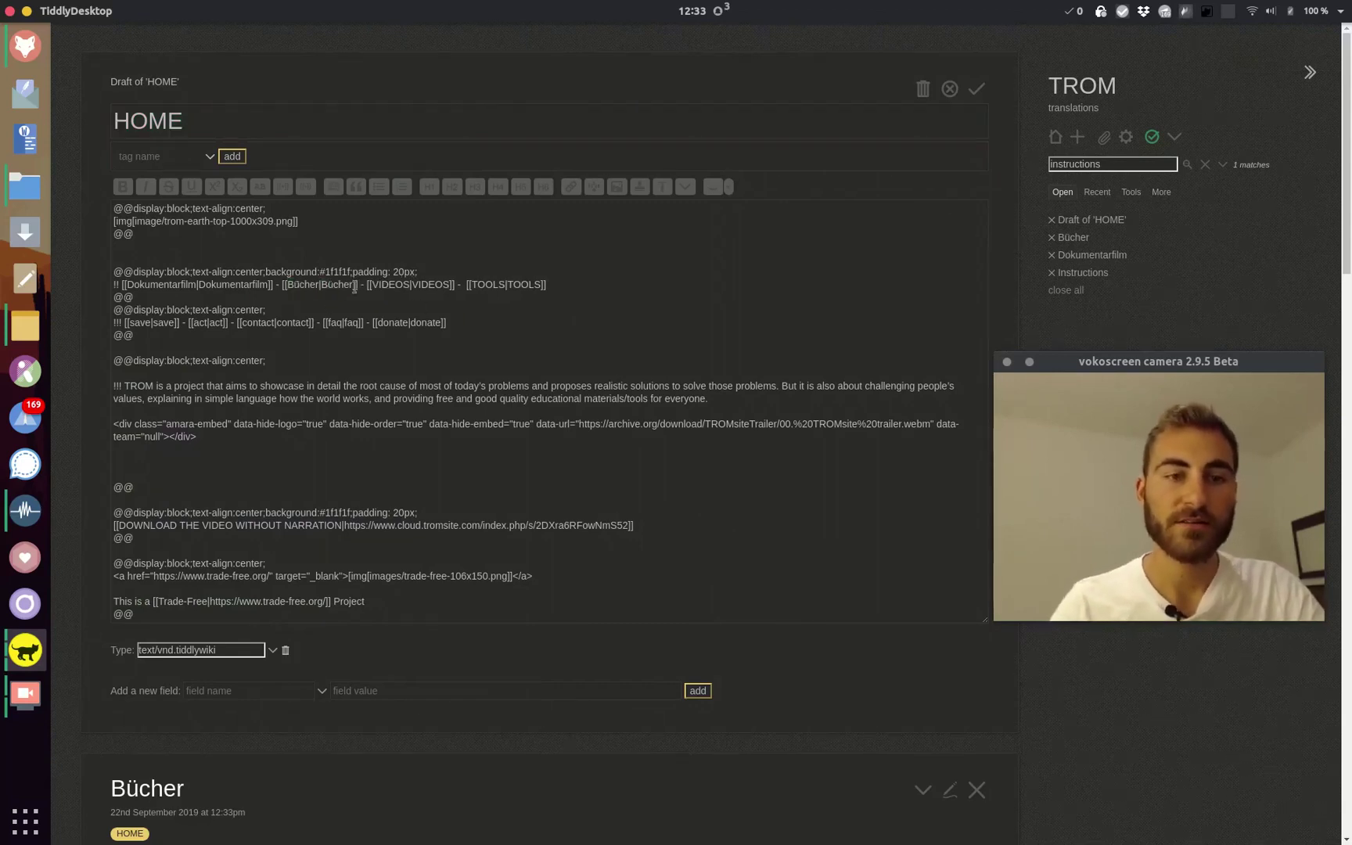
Change only the label of the Bücher link to "TROm Bücher", keeping its target, and save the HOME tiddler
{"action": "double_click", "coordinate": [302, 284]}
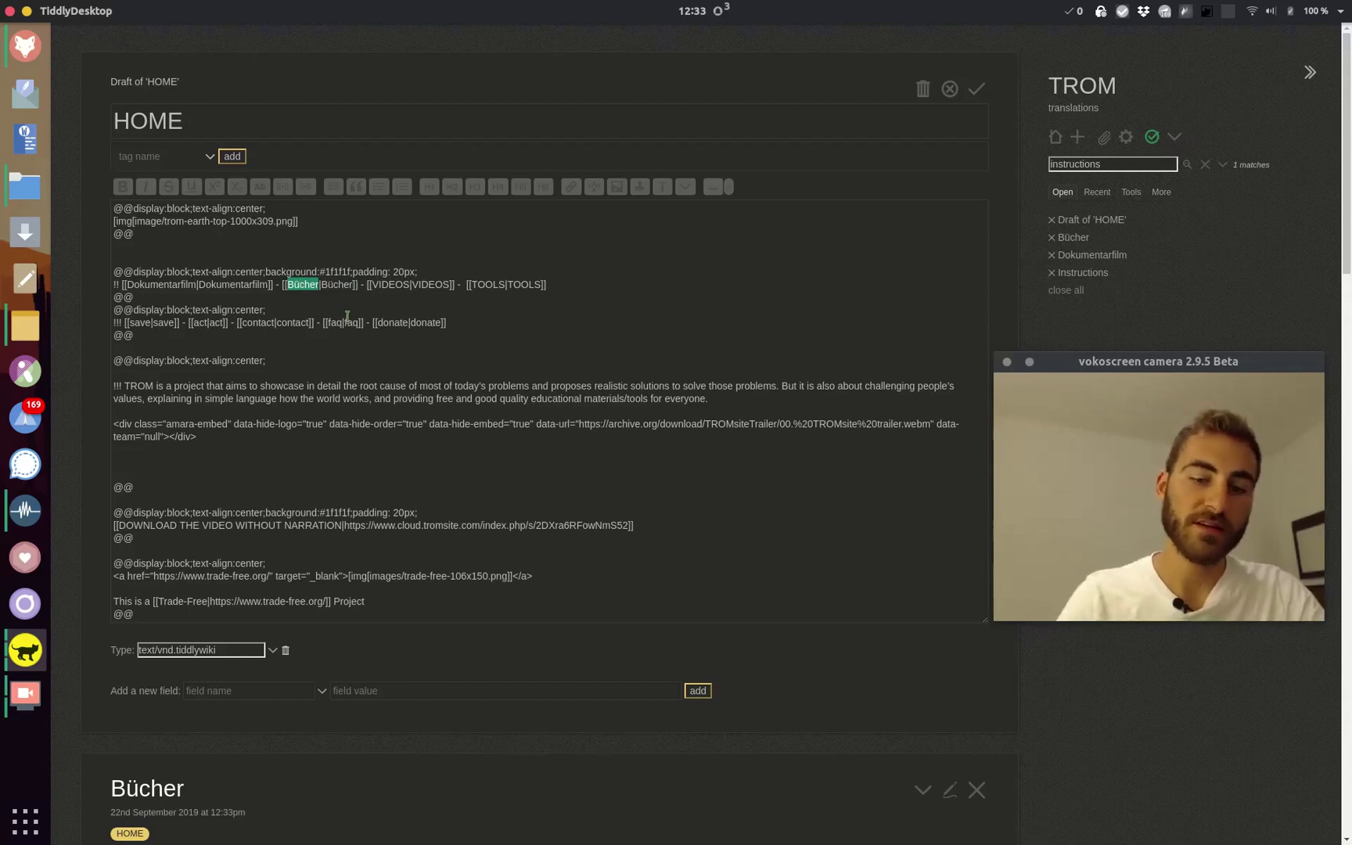
{"action": "type", "text": "TROm"}
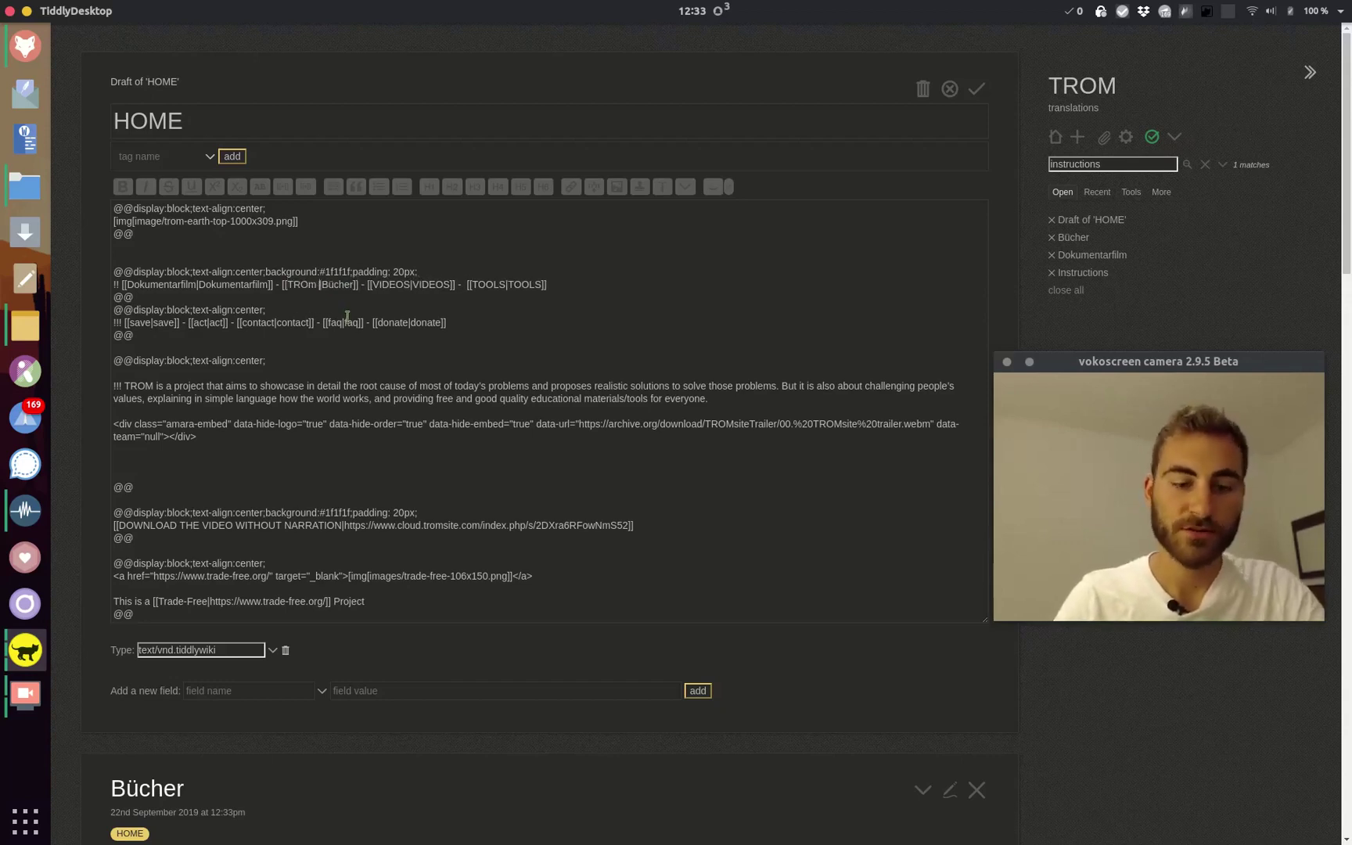
{"action": "type", "text": " Bücher"}
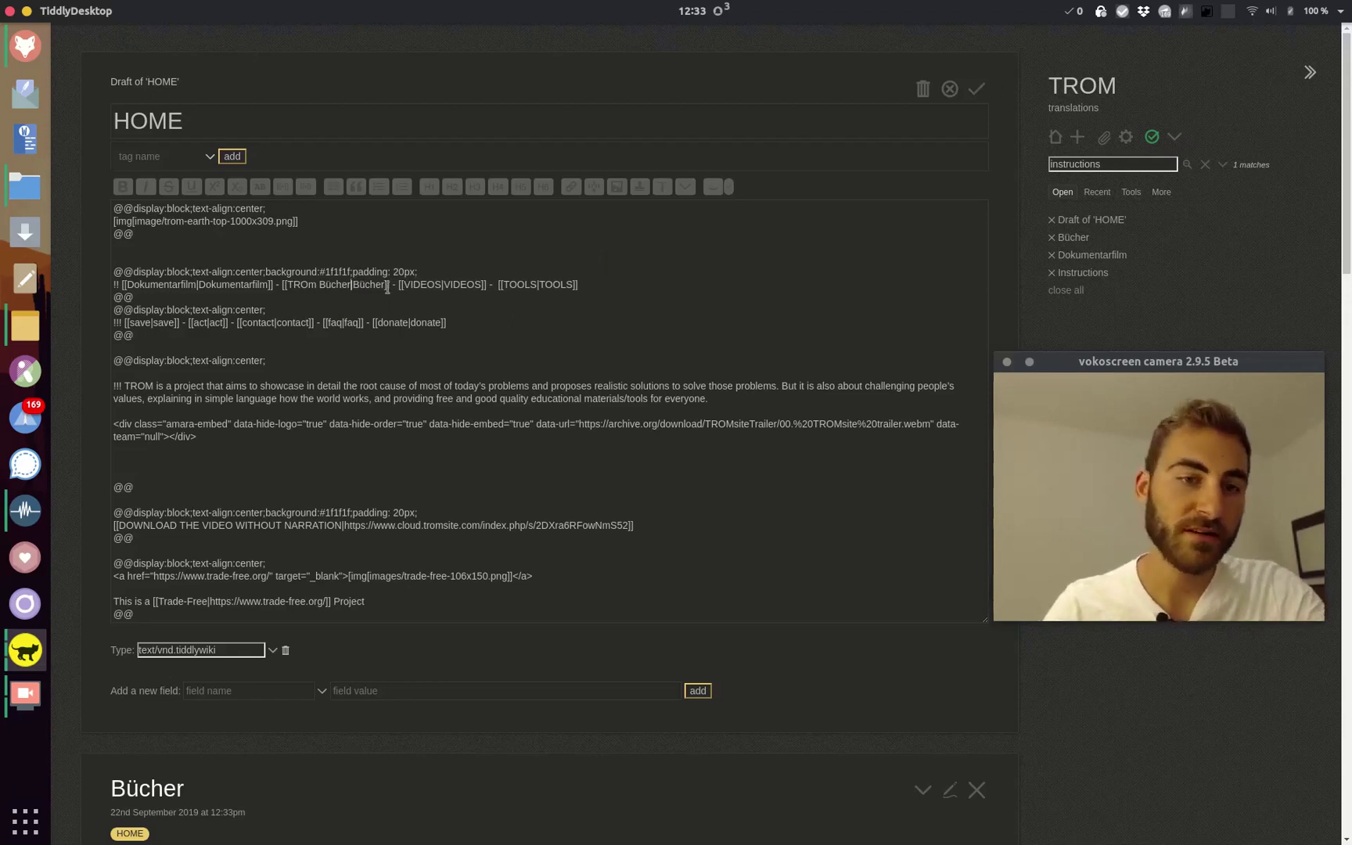
{"action": "double_click", "coordinate": [366, 284]}
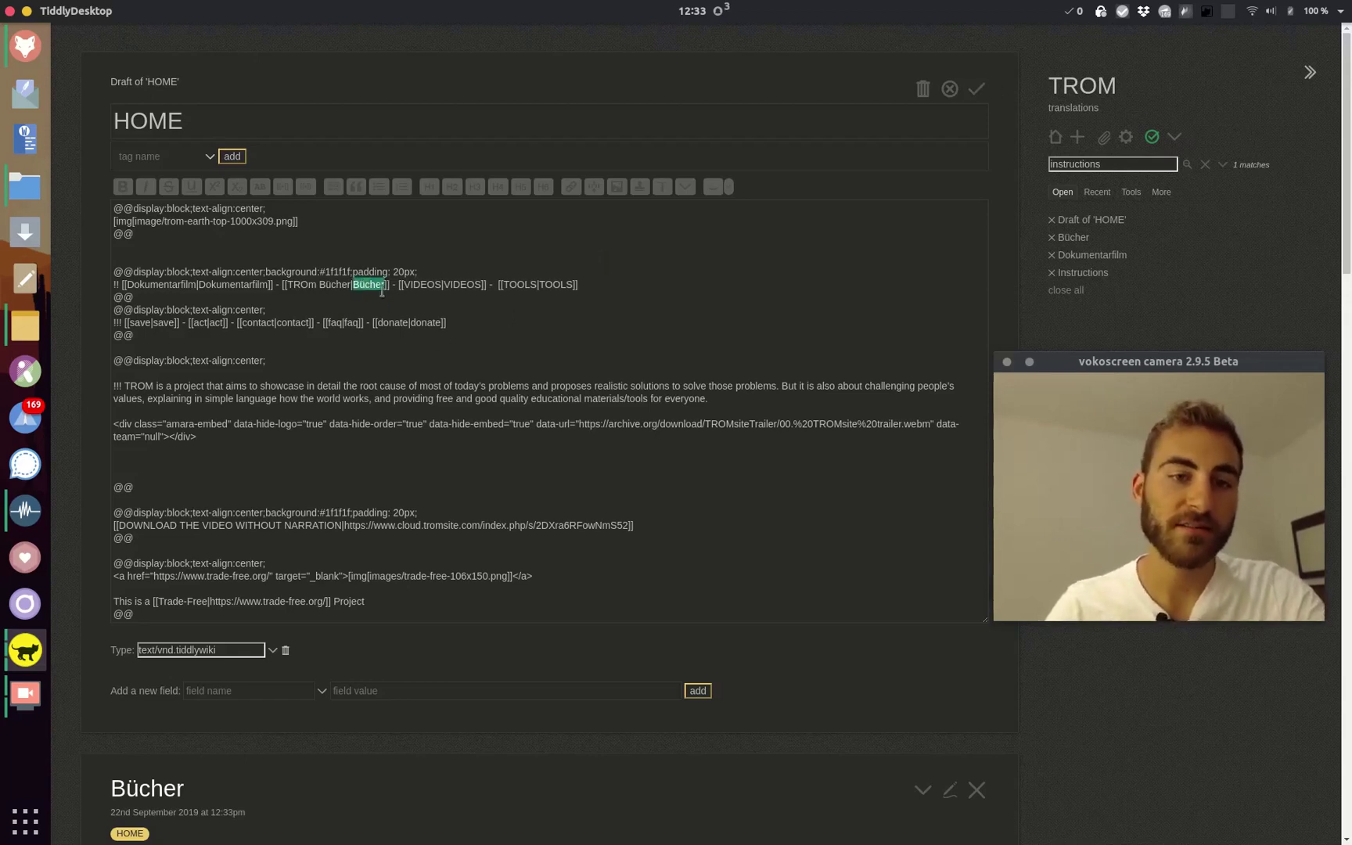
{"action": "left_click", "coordinate": [977, 89]}
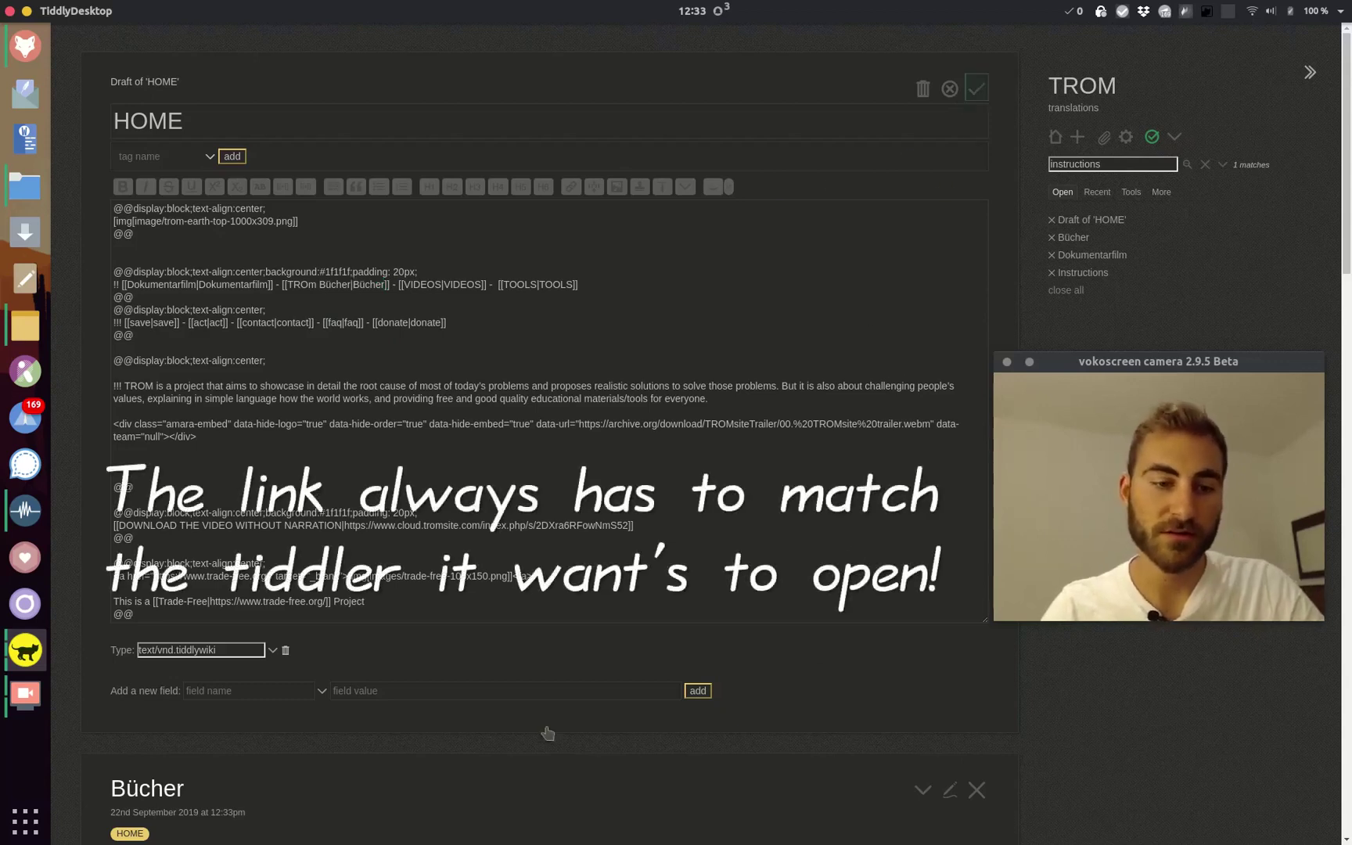
Test the relabelled TROm Bücher link in HOME by opening its tiddler, and return to HOME
{"action": "scroll", "coordinate": [673, 446], "scroll_direction": "down", "scroll_amount": 3}
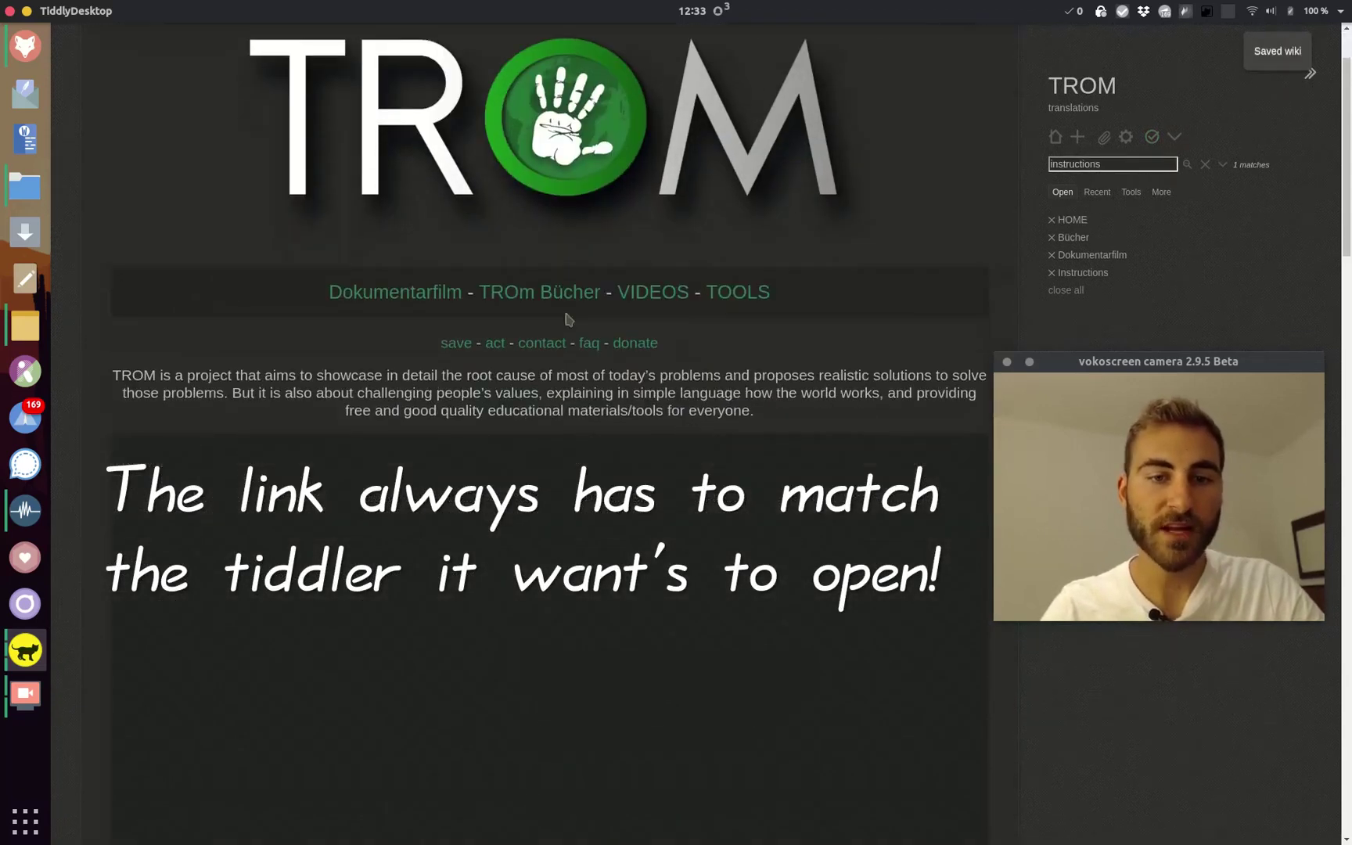
{"action": "left_click", "coordinate": [521, 302]}
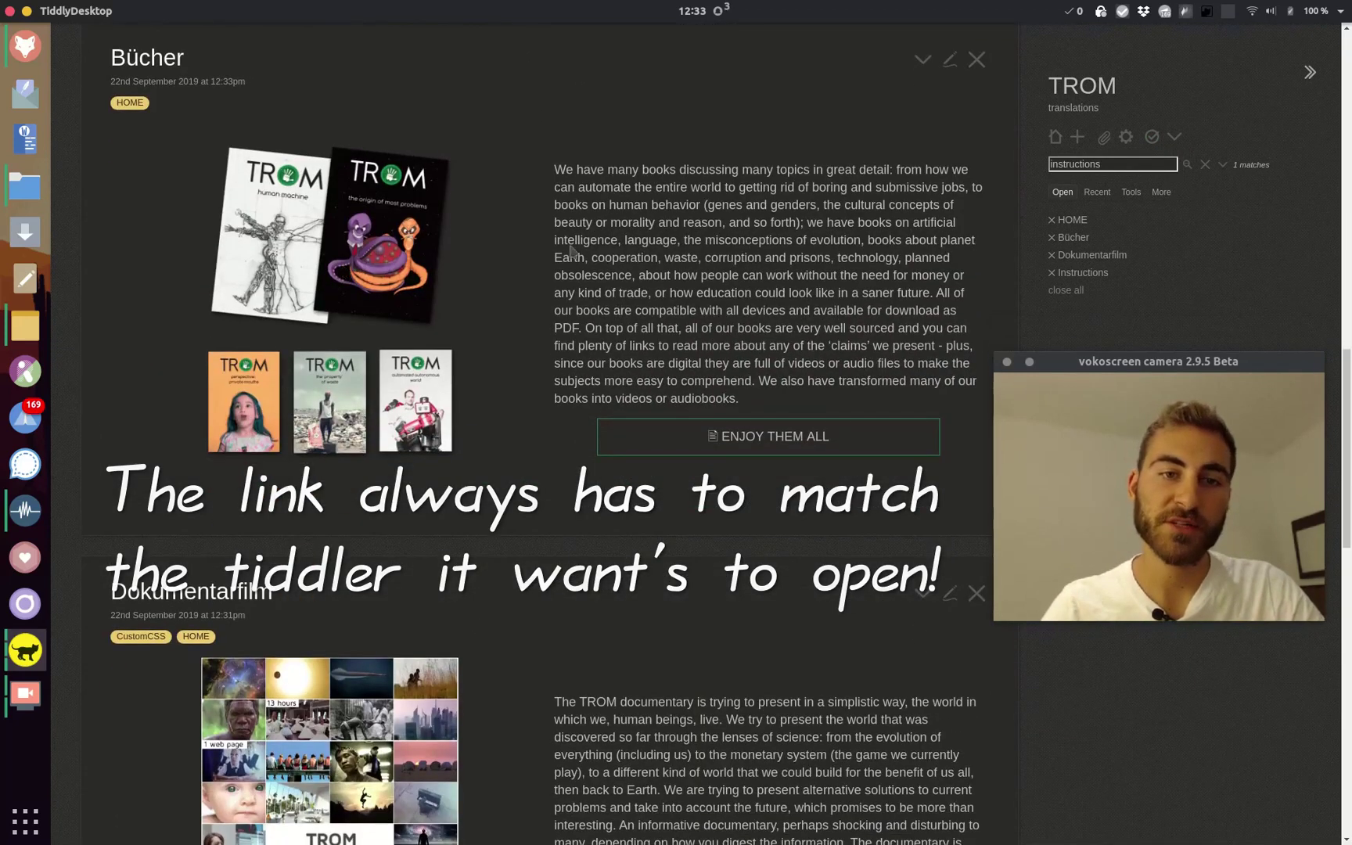
{"action": "scroll", "coordinate": [819, 410], "scroll_direction": "up", "scroll_amount": 10}
{"action": "scroll", "coordinate": [819, 410], "scroll_direction": "up", "scroll_amount": 2}
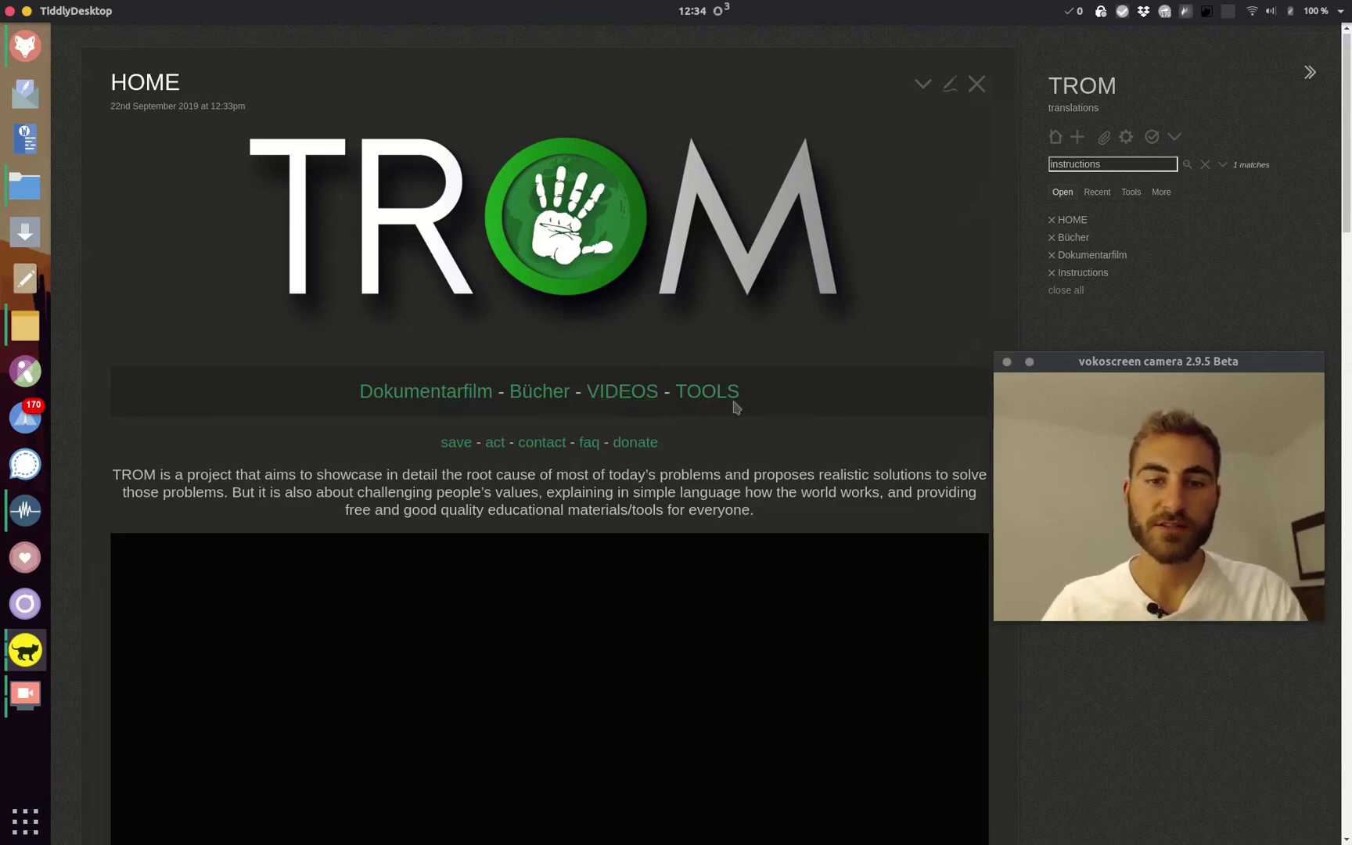
Open the VIDEOS tiddler from HOME for editing, mark its description paragraph and turn on the preview
{"action": "left_click", "coordinate": [624, 393]}
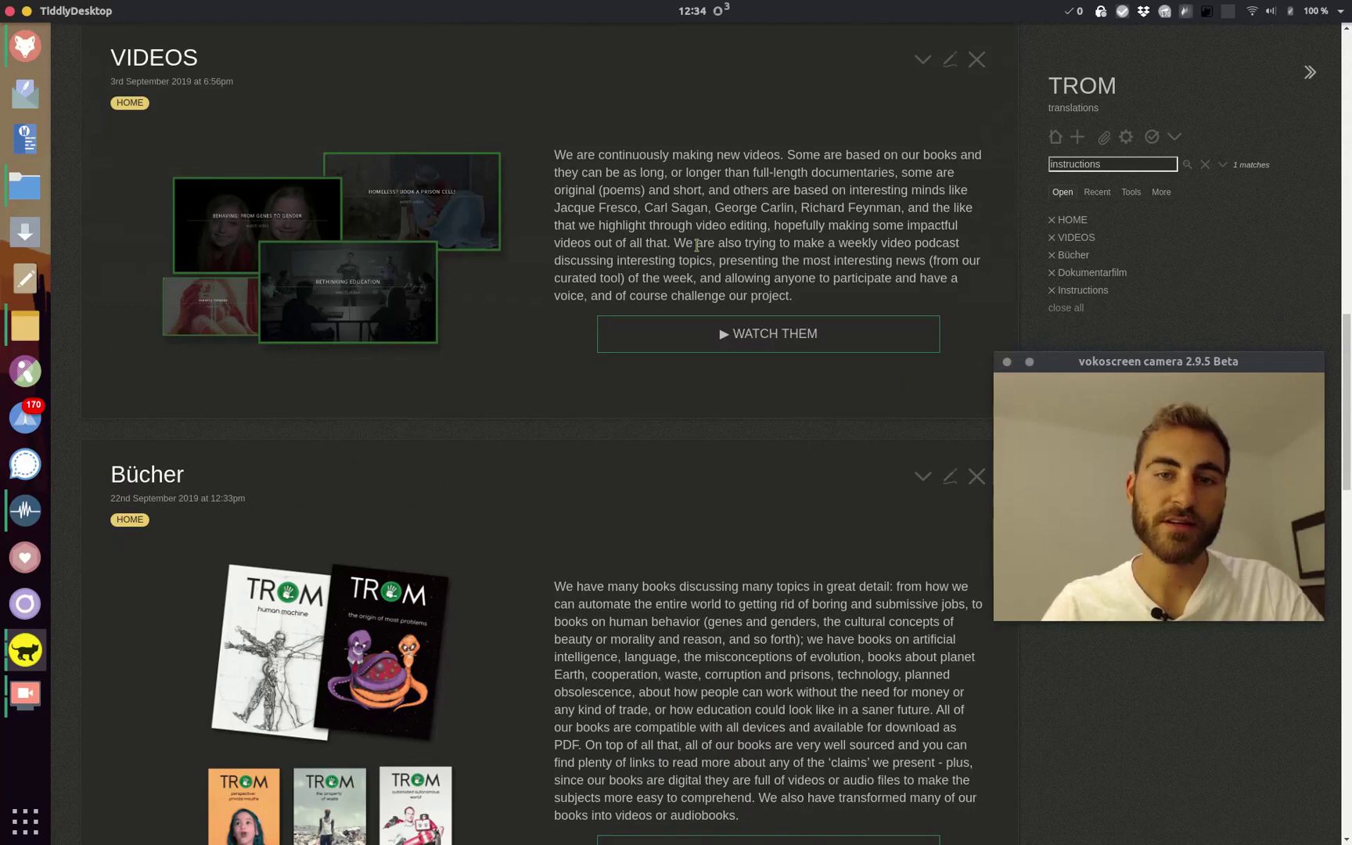
{"action": "scroll", "coordinate": [697, 245], "scroll_direction": "up", "scroll_amount": 12}
{"action": "scroll", "coordinate": [778, 336], "scroll_direction": "down", "scroll_amount": 7}
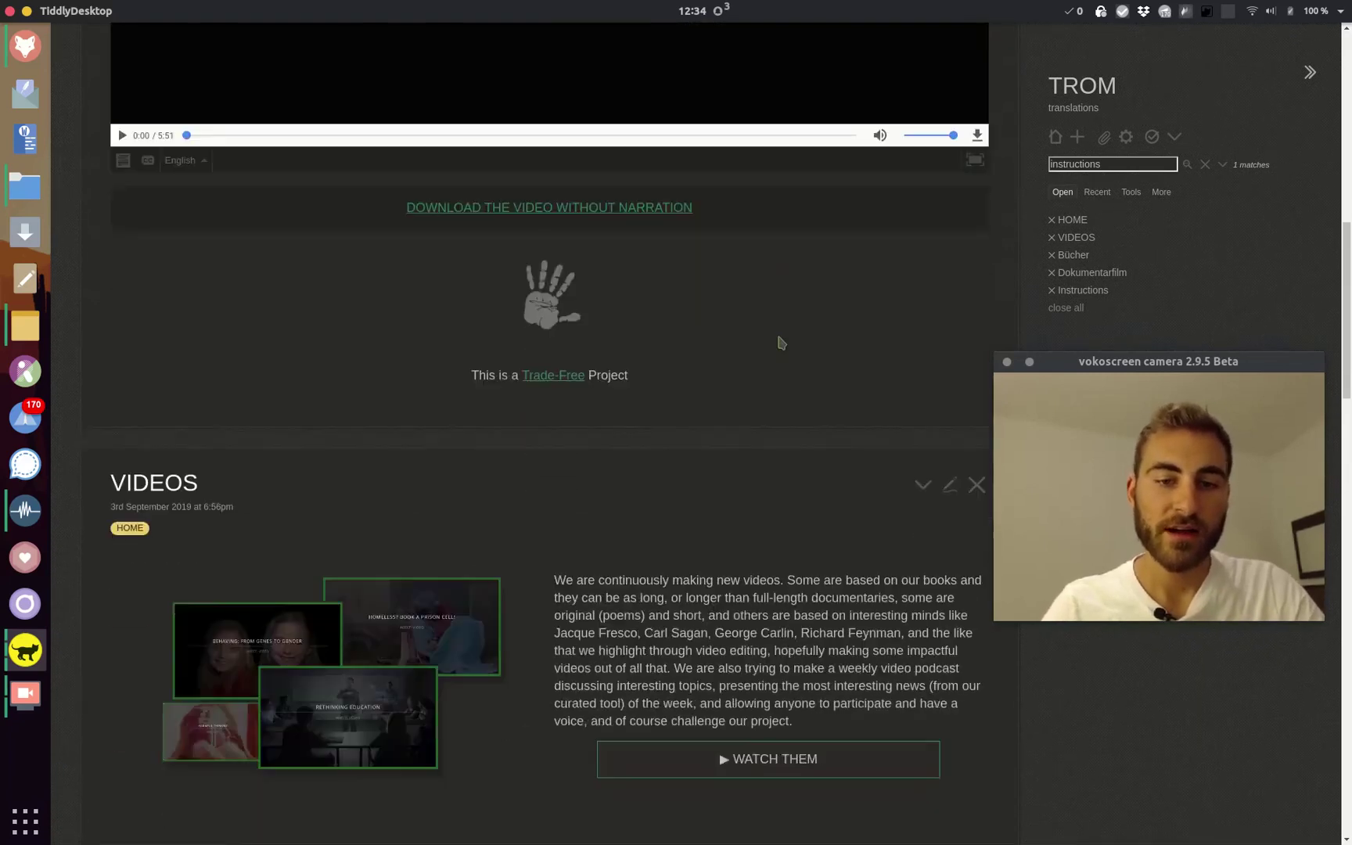
{"action": "scroll", "coordinate": [778, 342], "scroll_direction": "down", "scroll_amount": 3}
{"action": "left_click", "coordinate": [951, 307]}
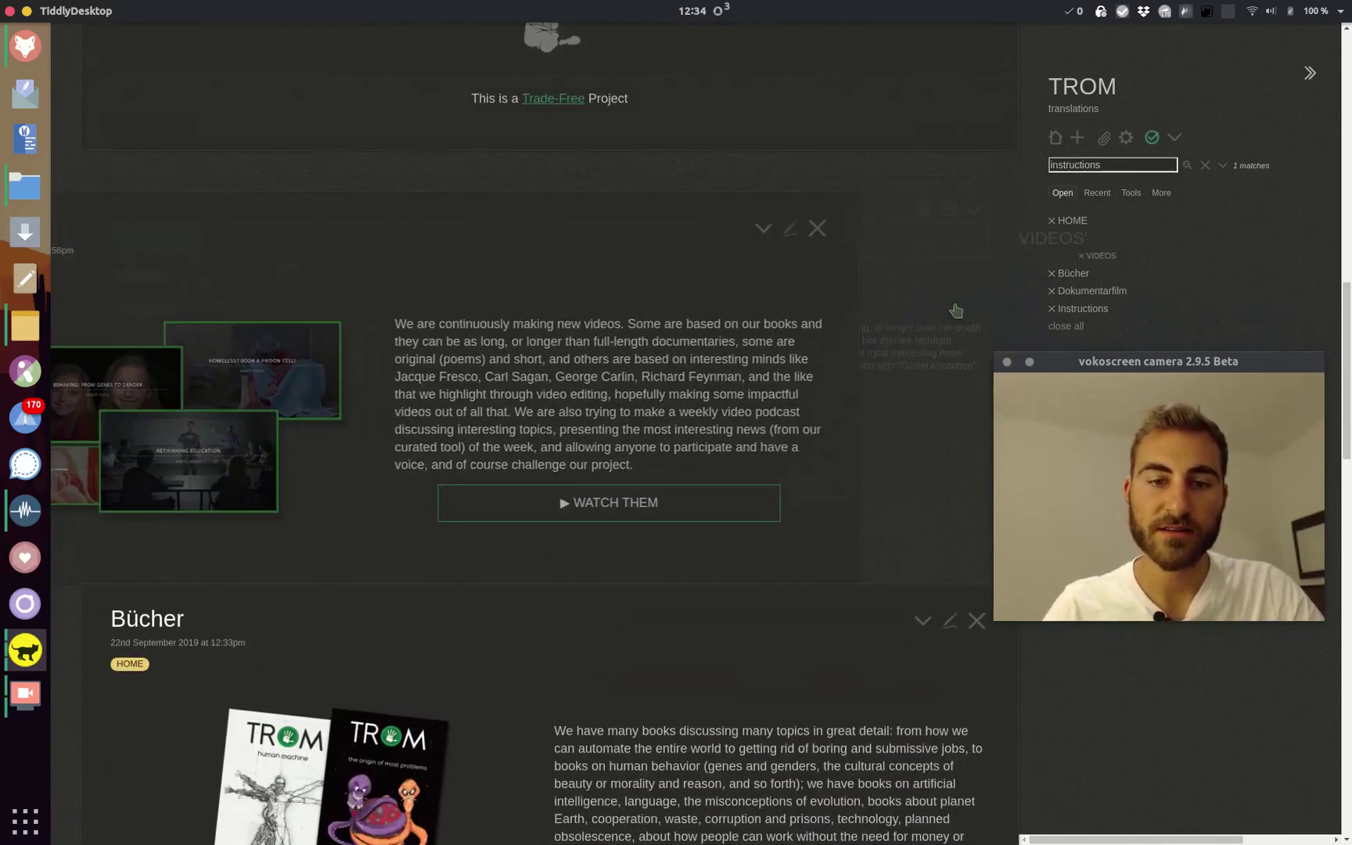
{"action": "scroll", "coordinate": [454, 313], "scroll_direction": "up", "scroll_amount": 1}
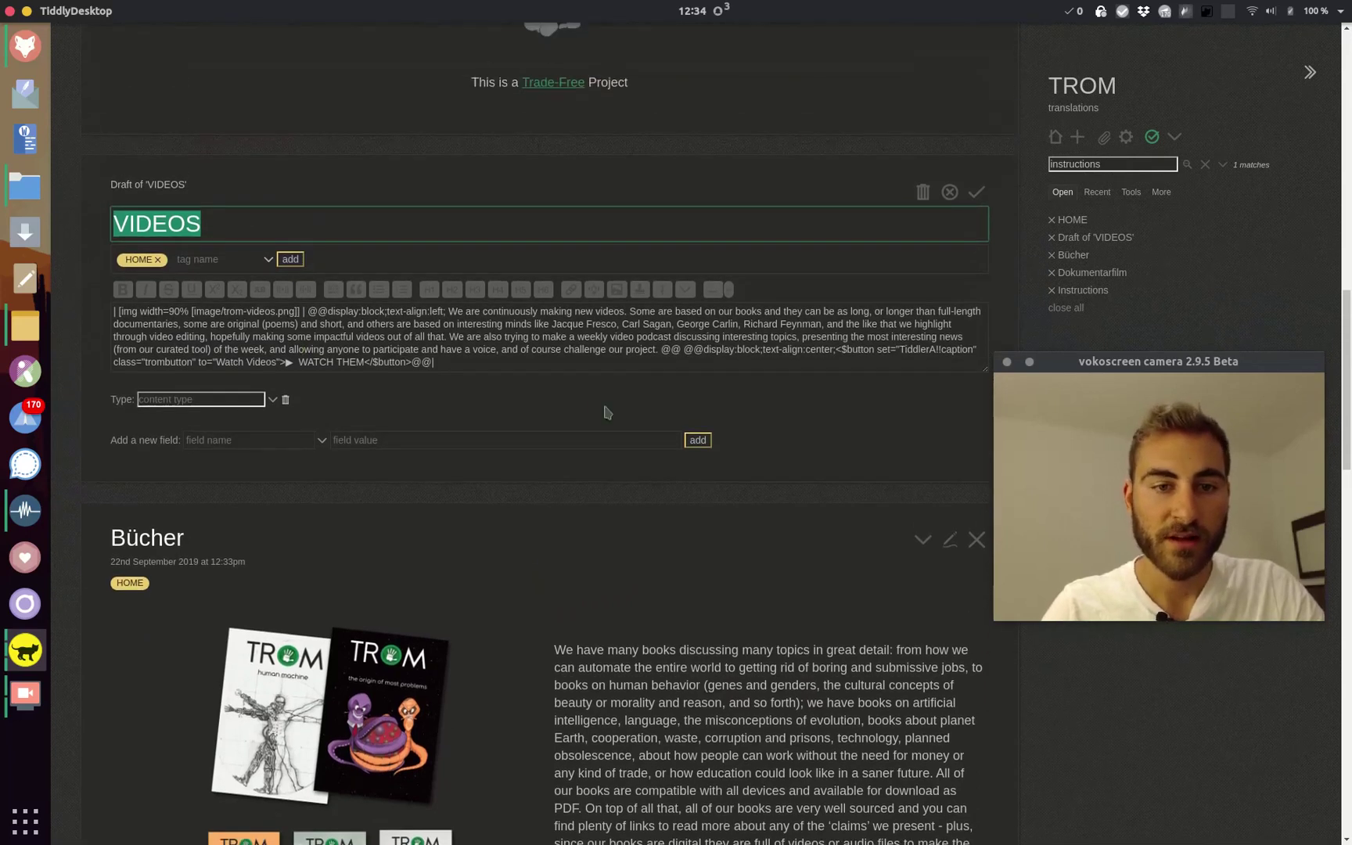
{"action": "left_click_drag", "start_coordinate": [449, 311], "coordinate": [646, 347]}
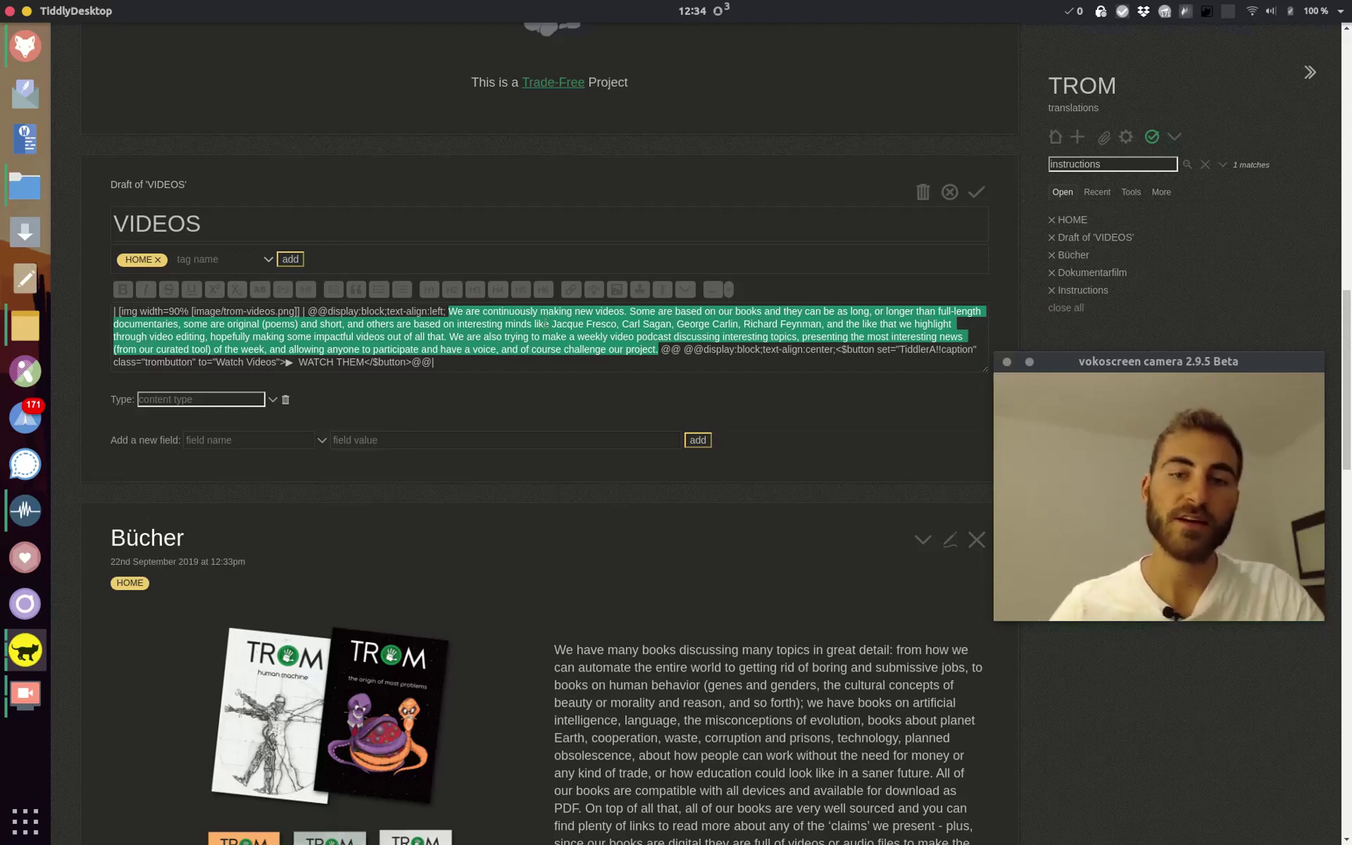
{"action": "left_click", "coordinate": [714, 291]}
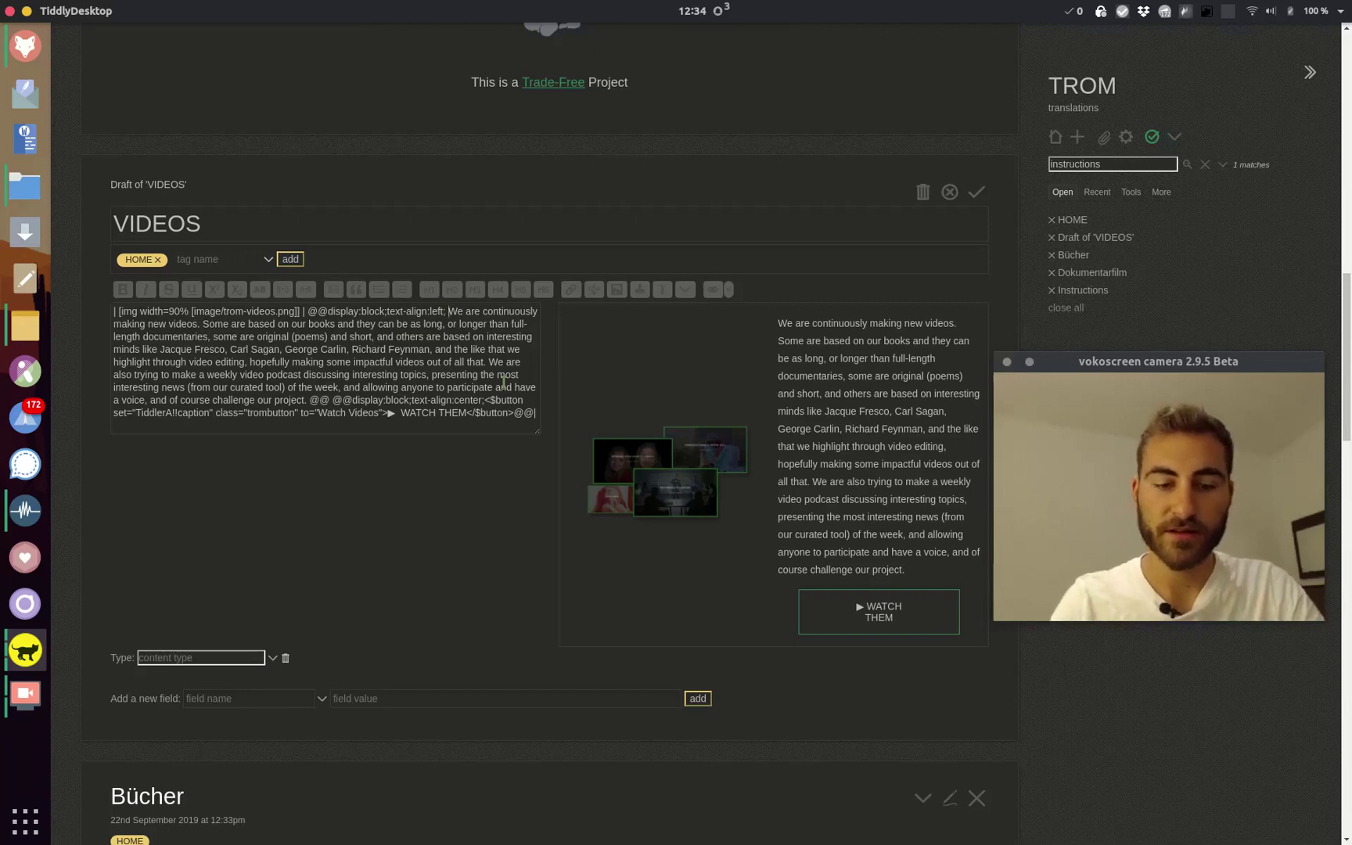
Try inserting "This is a test" before the description in the VIDEOS draft, and remove it again
{"action": "type", "text": "This is a test"}
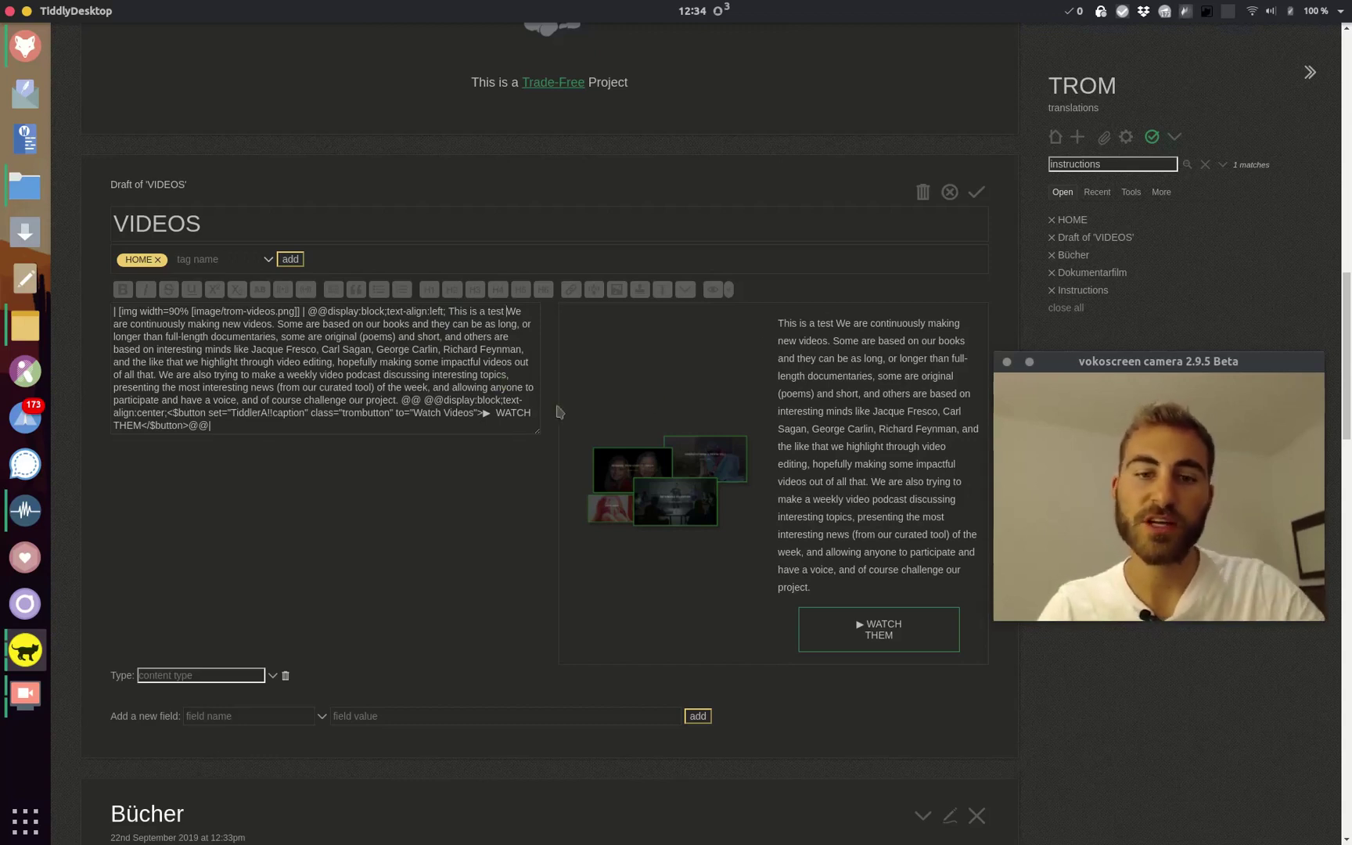
{"action": "key", "text": "BackSpace"}
{"action": "key", "text": "BackSpace"}
{"action": "key", "text": "BackSpace"}
{"action": "key", "text": "BackSpace"}
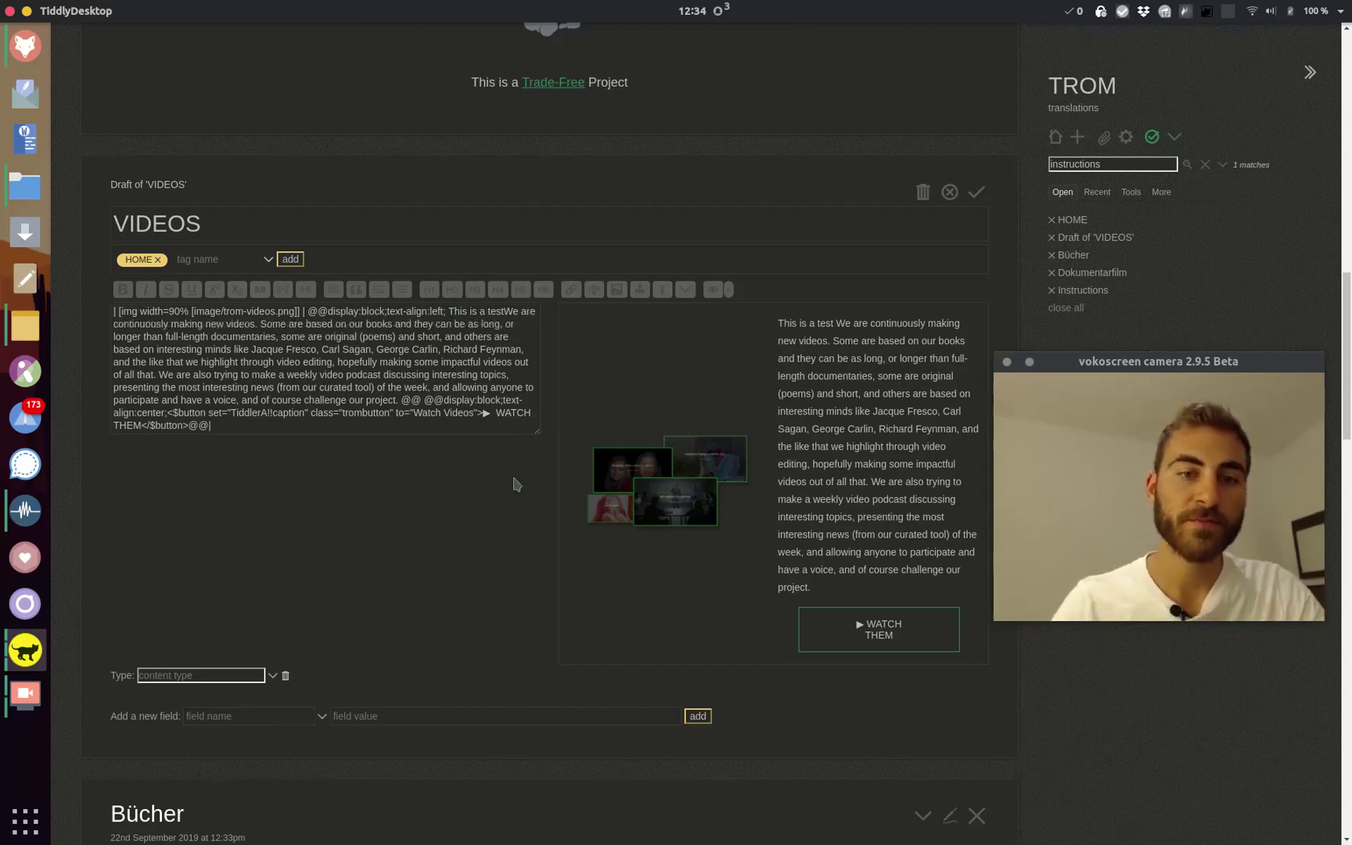
{"action": "key", "text": "BackSpace"}
{"action": "key", "text": "BackSpace"}
{"action": "key", "text": "BackSpace"}
{"action": "key", "text": "BackSpace"}
{"action": "key", "text": "BackSpace"}
{"action": "key", "text": "BackSpace"}
{"action": "key", "text": "BackSpace"}
{"action": "key", "text": "BackSpace"}
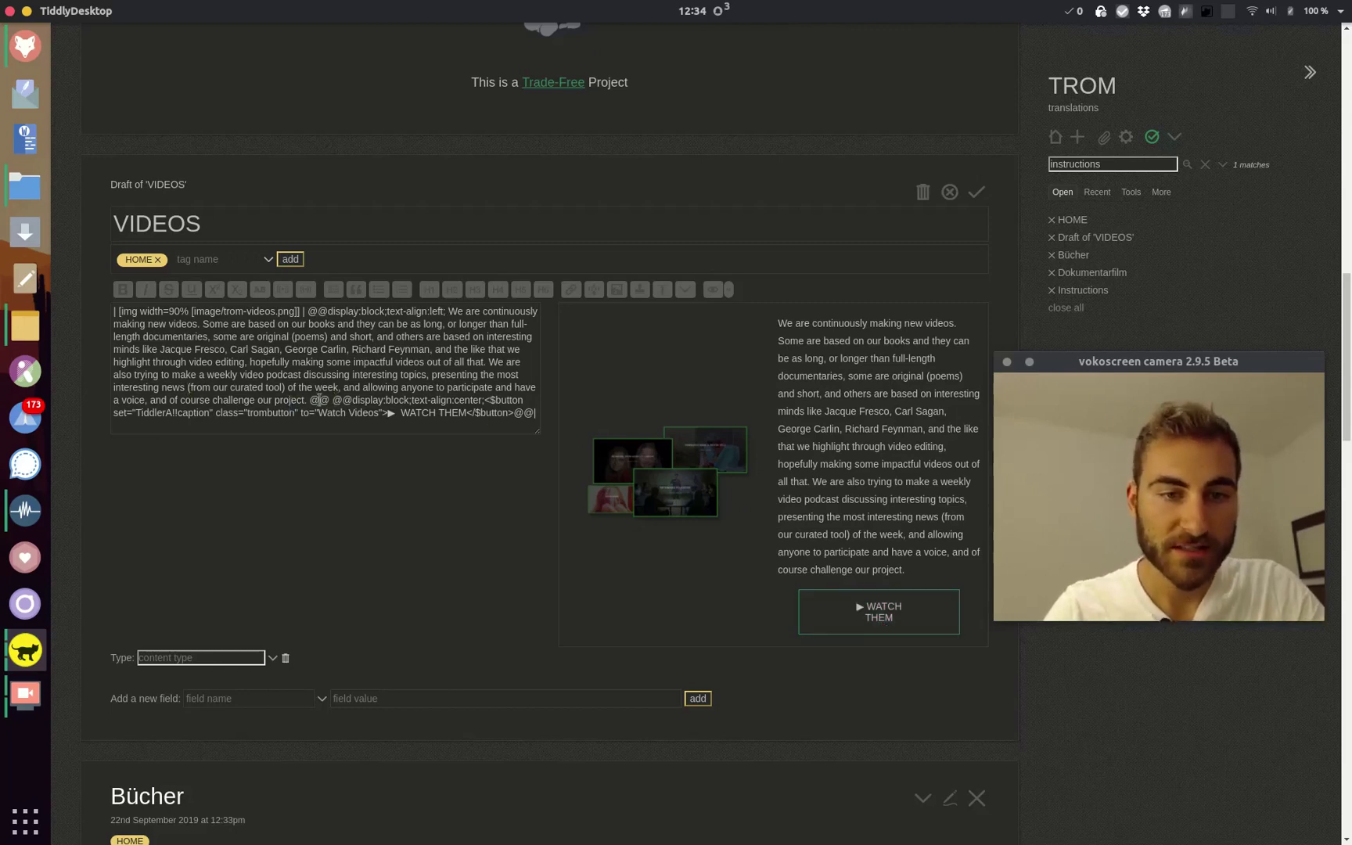
Examine the button code in the VIDEOS draft and open its target tiddler Watch Videos from the preview
{"action": "left_click_drag", "start_coordinate": [337, 401], "coordinate": [530, 410]}
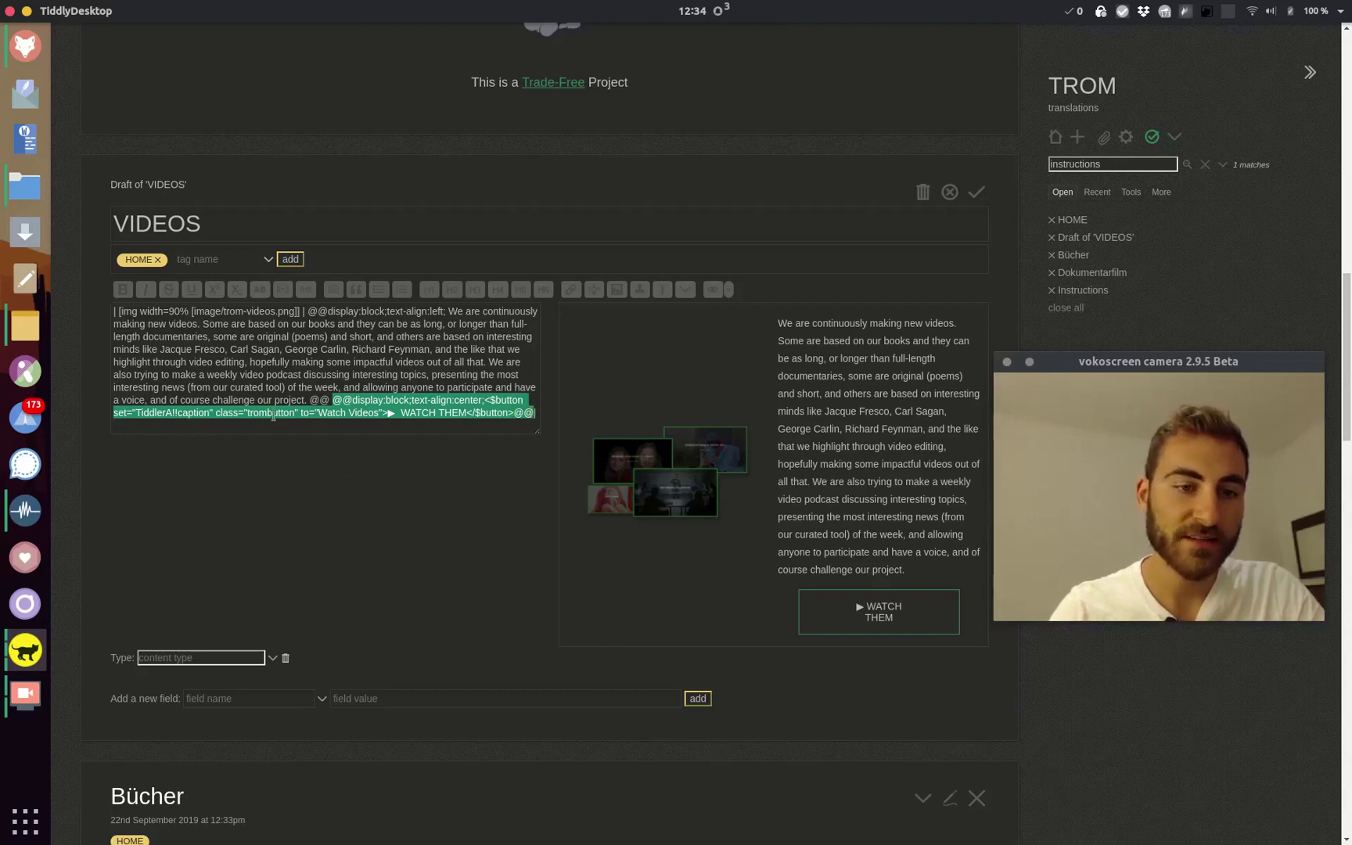
{"action": "double_click", "coordinate": [331, 413]}
{"action": "double_click", "coordinate": [365, 413]}
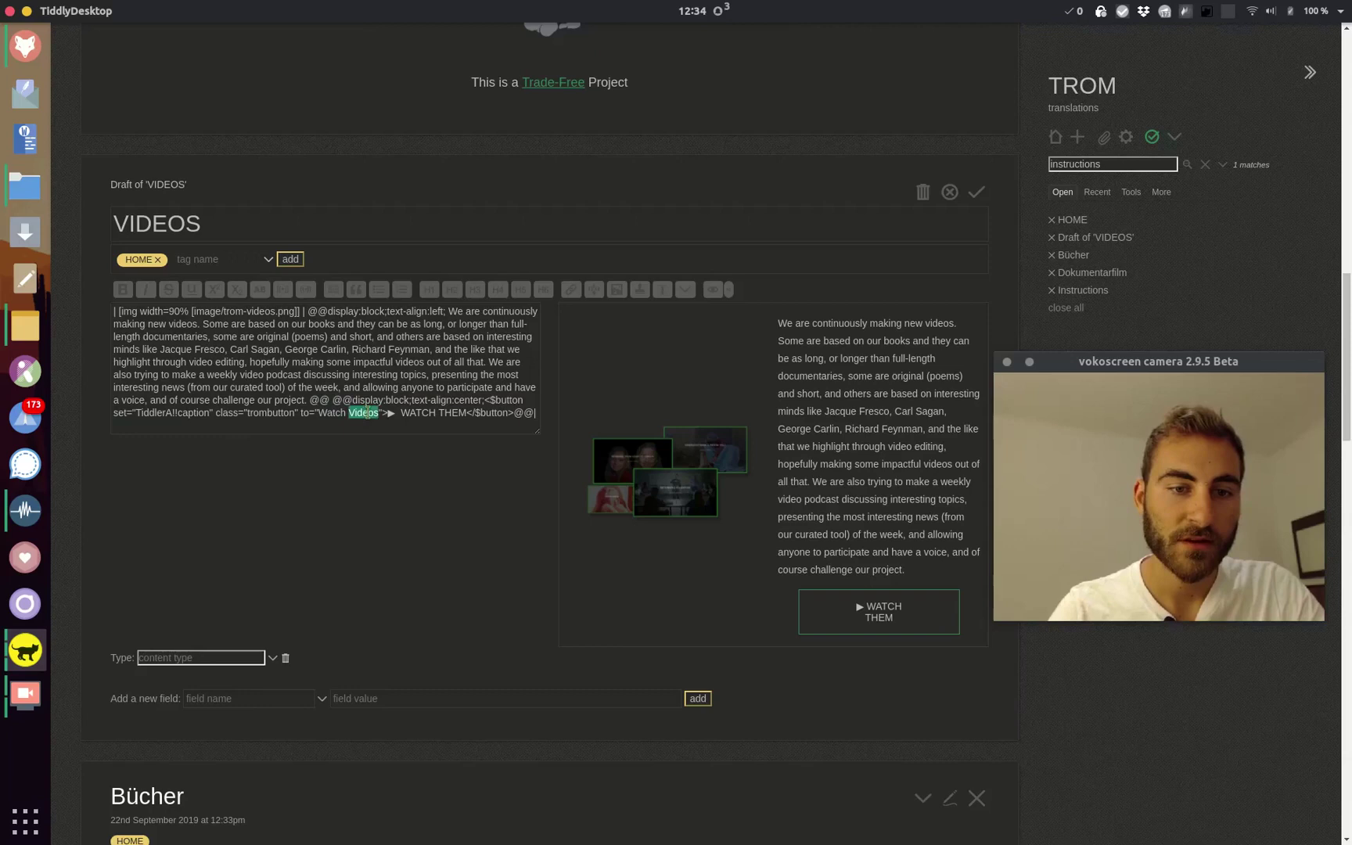
{"action": "left_click", "coordinate": [943, 624]}
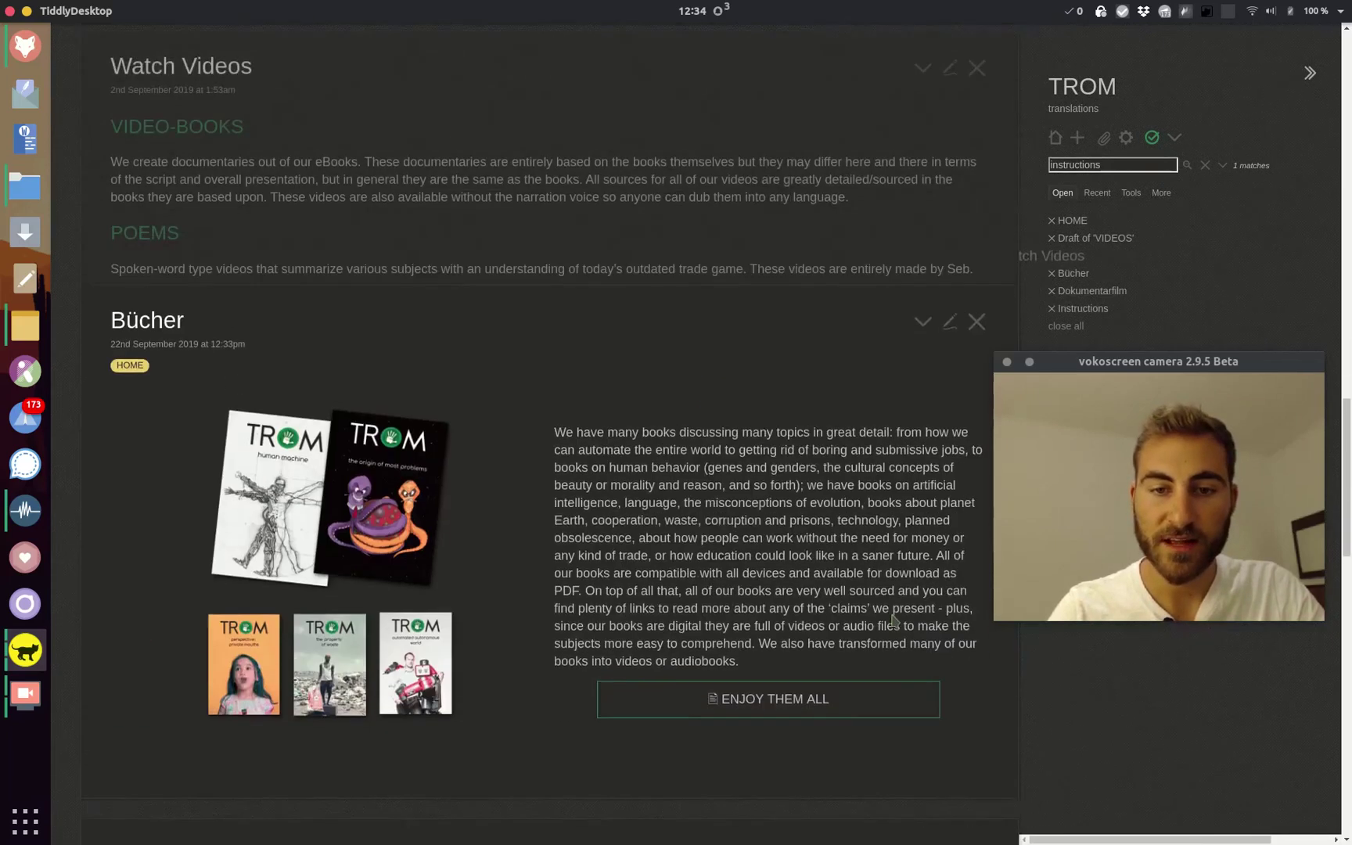
{"action": "scroll", "coordinate": [341, 294], "scroll_direction": "up", "scroll_amount": 3}
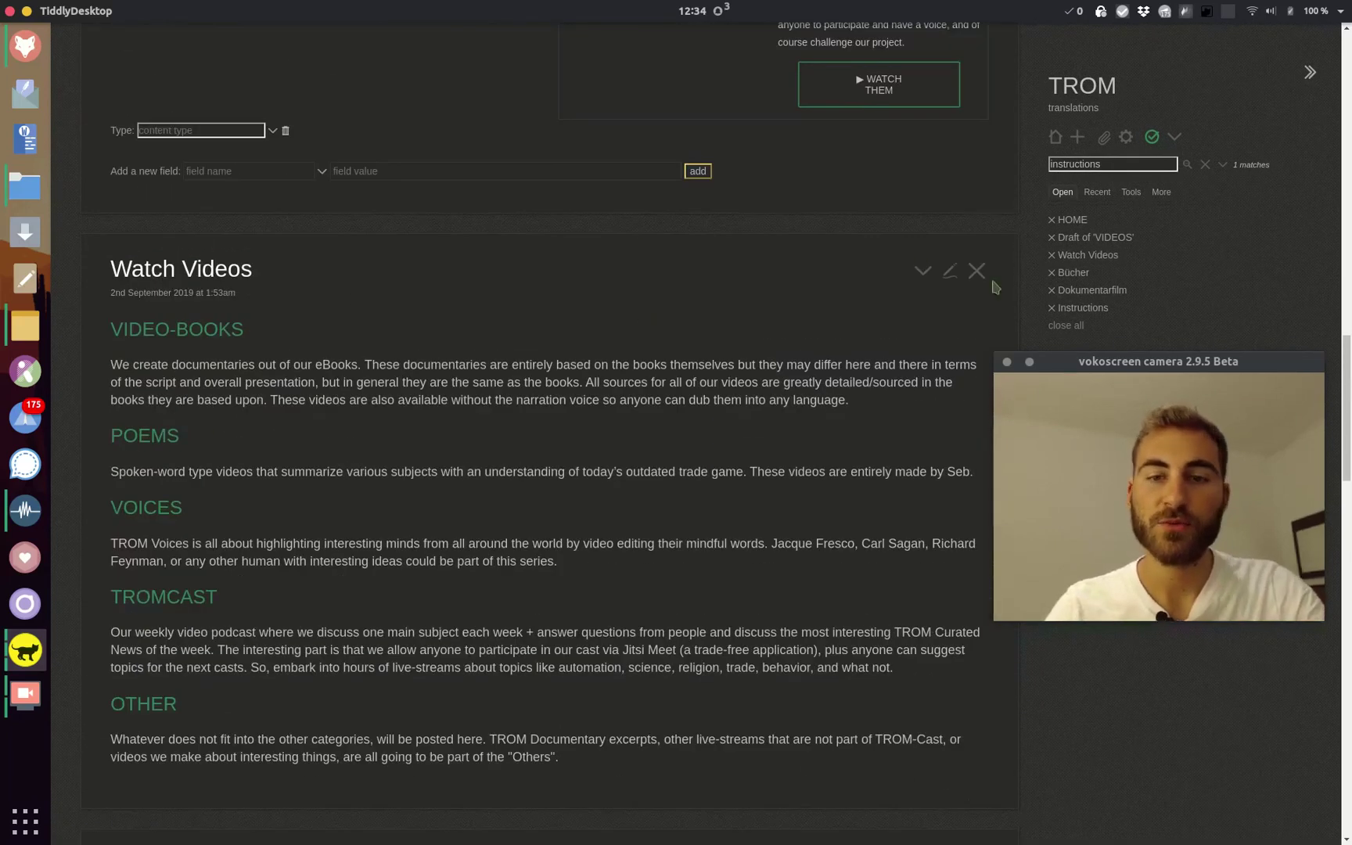
Rename the Watch Videos tiddler to "Videos anschauen", copy the new title and save the tiddler
{"action": "left_click", "coordinate": [942, 267]}
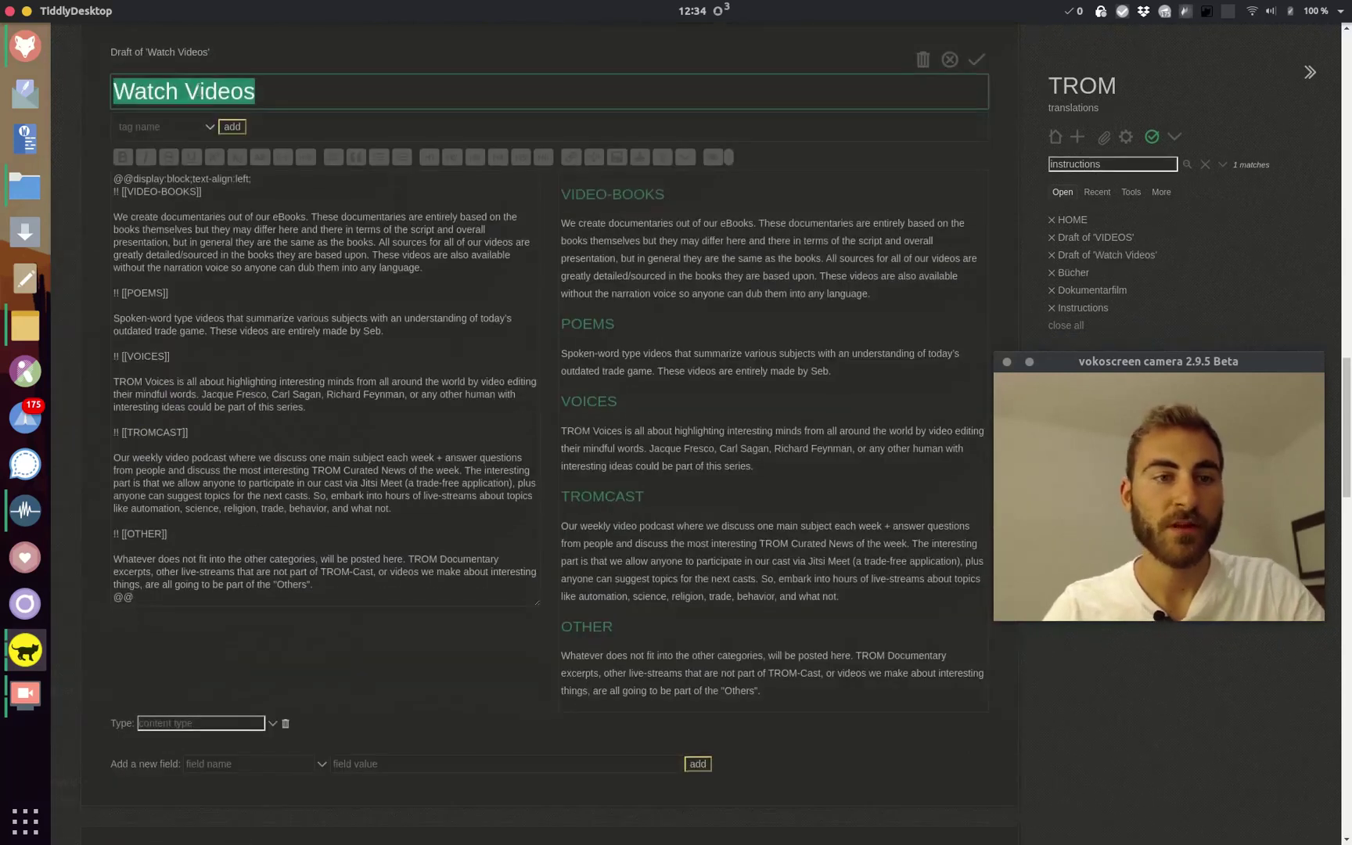
{"action": "left_click_drag", "start_coordinate": [193, 184], "coordinate": [39, 182]}
{"action": "key", "text": "BackSpace"}
{"action": "left_click", "coordinate": [196, 185]}
{"action": "type", "text": "anschauen"}
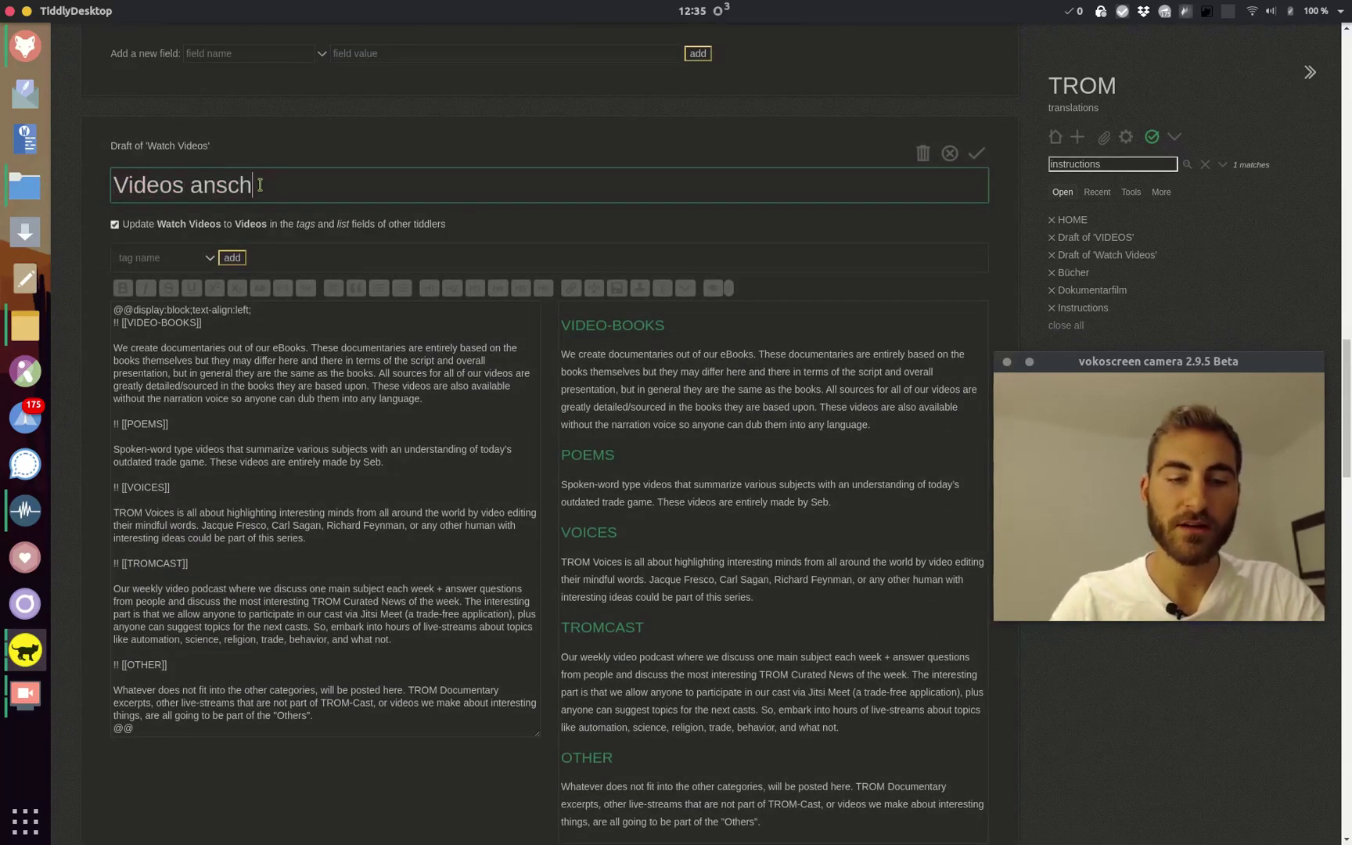
{"action": "key", "text": "ctrl+a"}
{"action": "key", "text": "ctrl+c"}
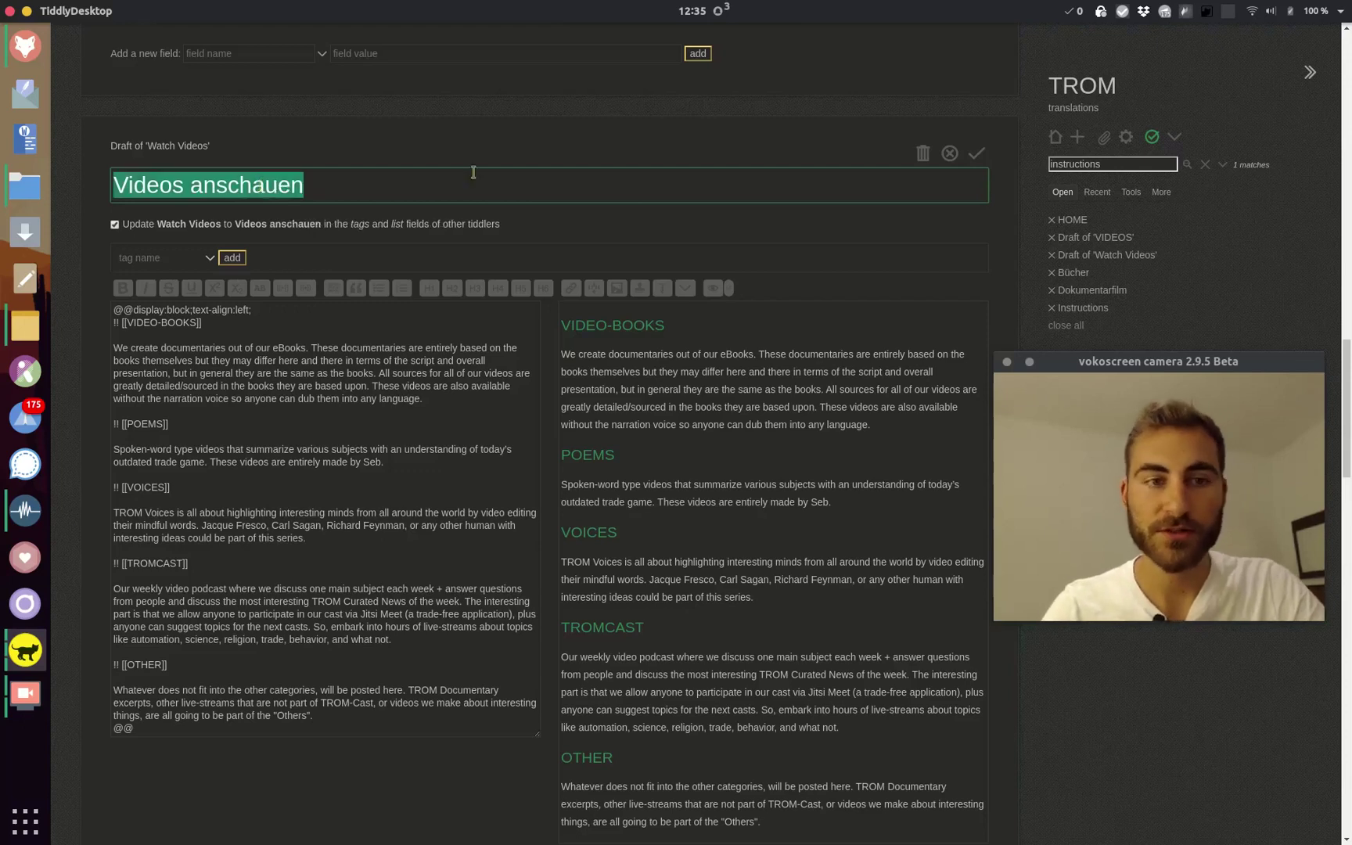
{"action": "left_click", "coordinate": [977, 155]}
In the VIDEOS draft's button code, replace the target "Watch Videos" with the copied title "Videos anschauen"
{"action": "scroll", "coordinate": [933, 178], "scroll_direction": "up", "scroll_amount": 5}
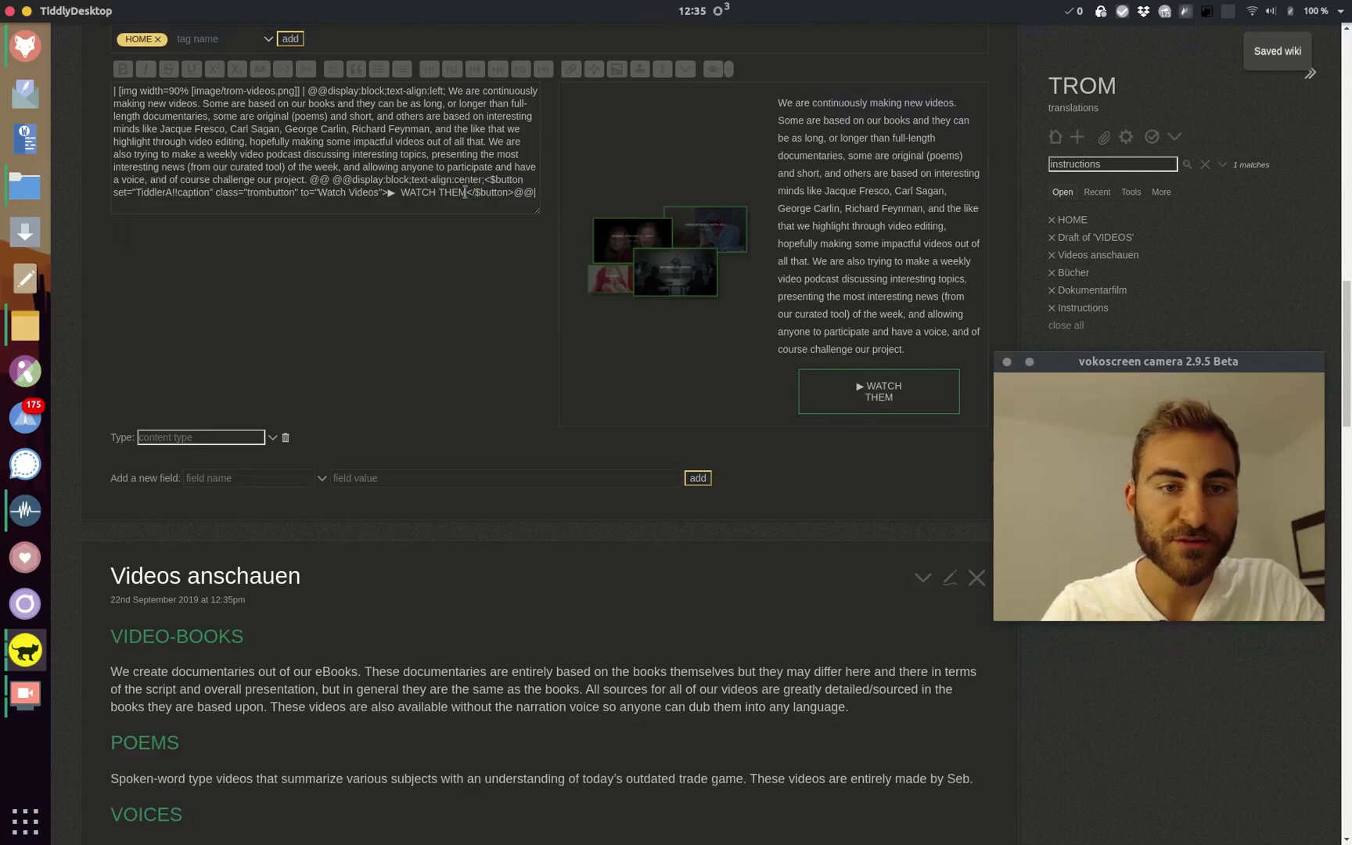
{"action": "double_click", "coordinate": [328, 191]}
{"action": "left_click_drag", "start_coordinate": [330, 191], "coordinate": [366, 190]}
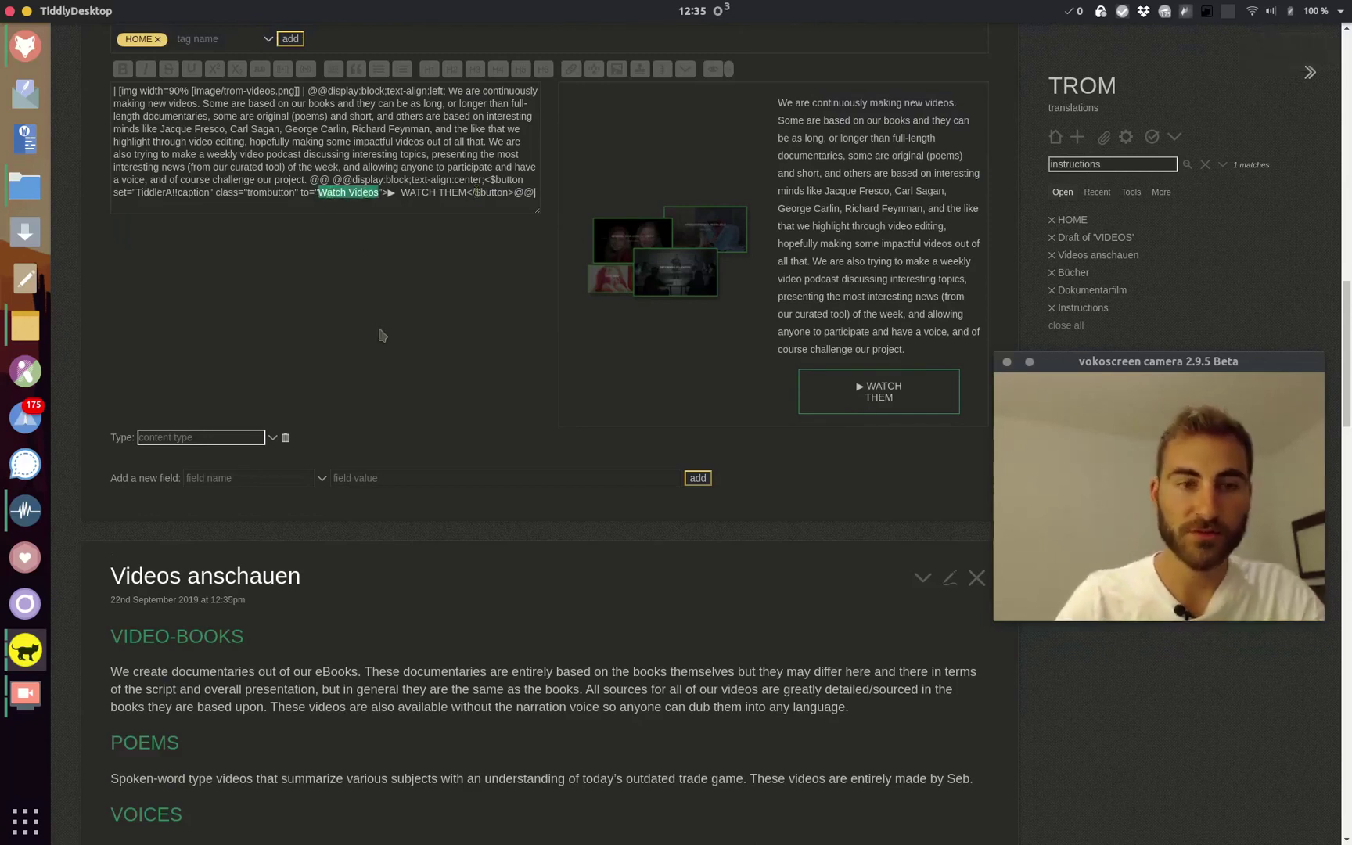
{"action": "key", "text": "ctrl+v"}
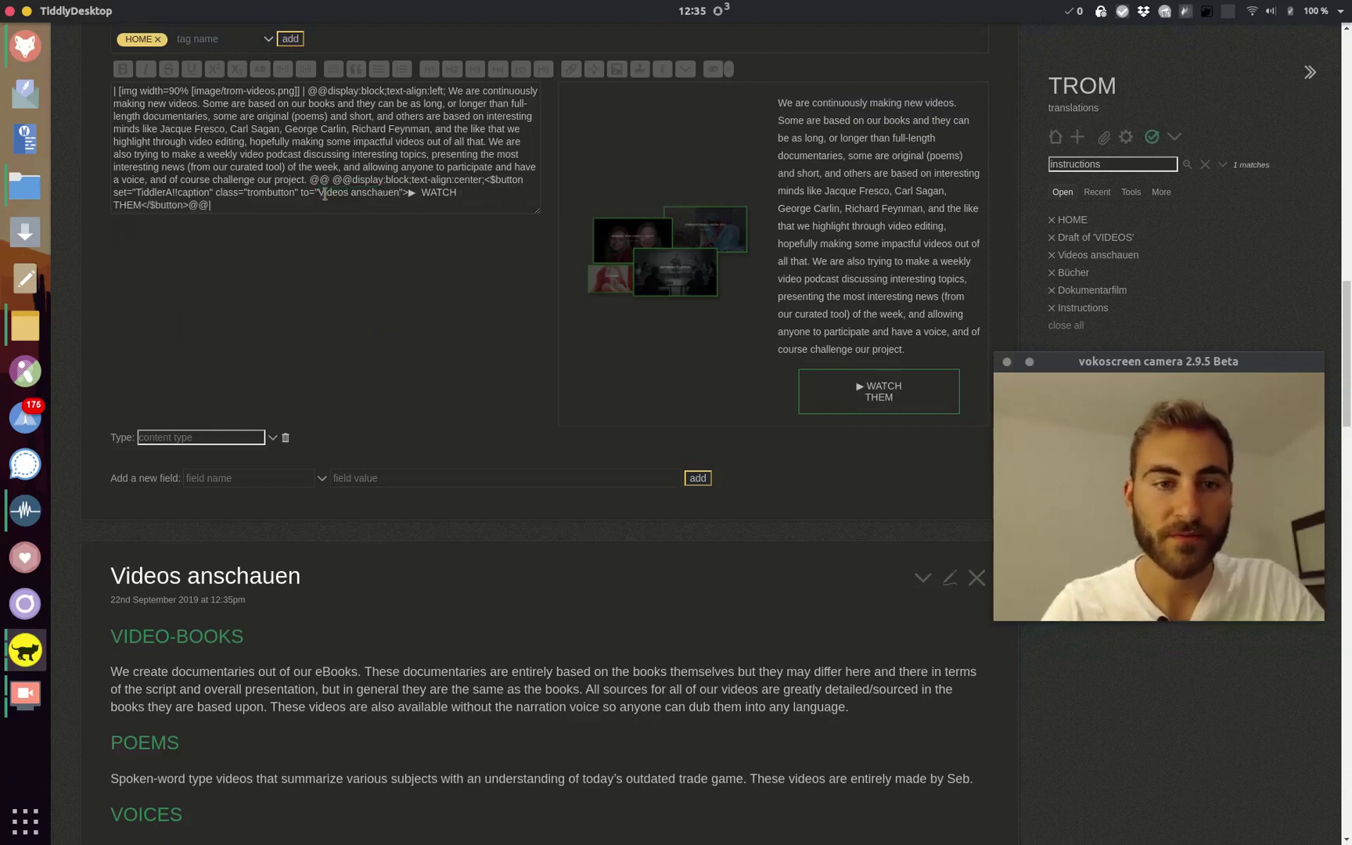
Replace the button label "WATCH THEM" in the VIDEOS draft with "Anschauen"
{"action": "double_click", "coordinate": [444, 192]}
{"action": "left_click_drag", "start_coordinate": [444, 192], "coordinate": [137, 205]}
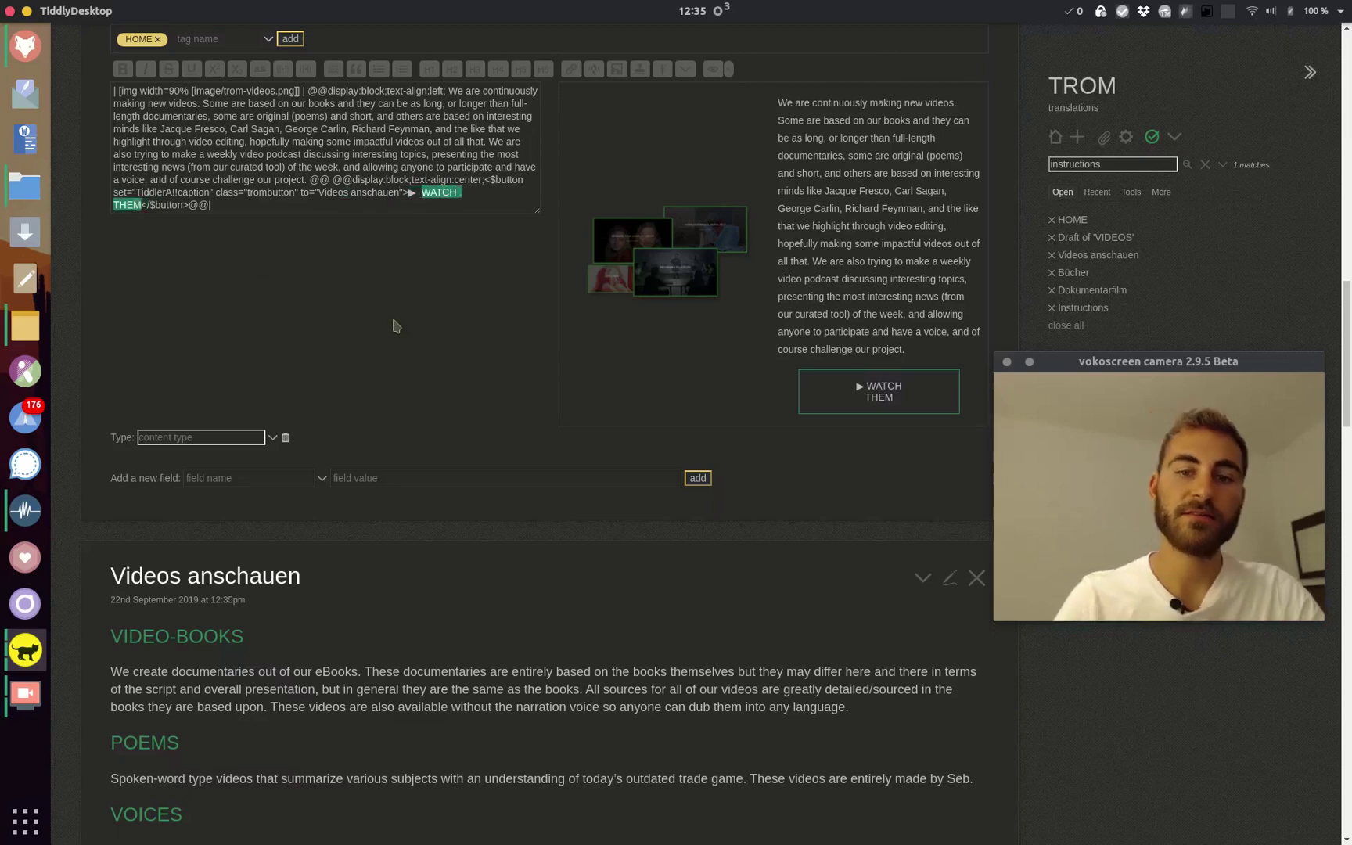
{"action": "type", "text": "Anschauen"}
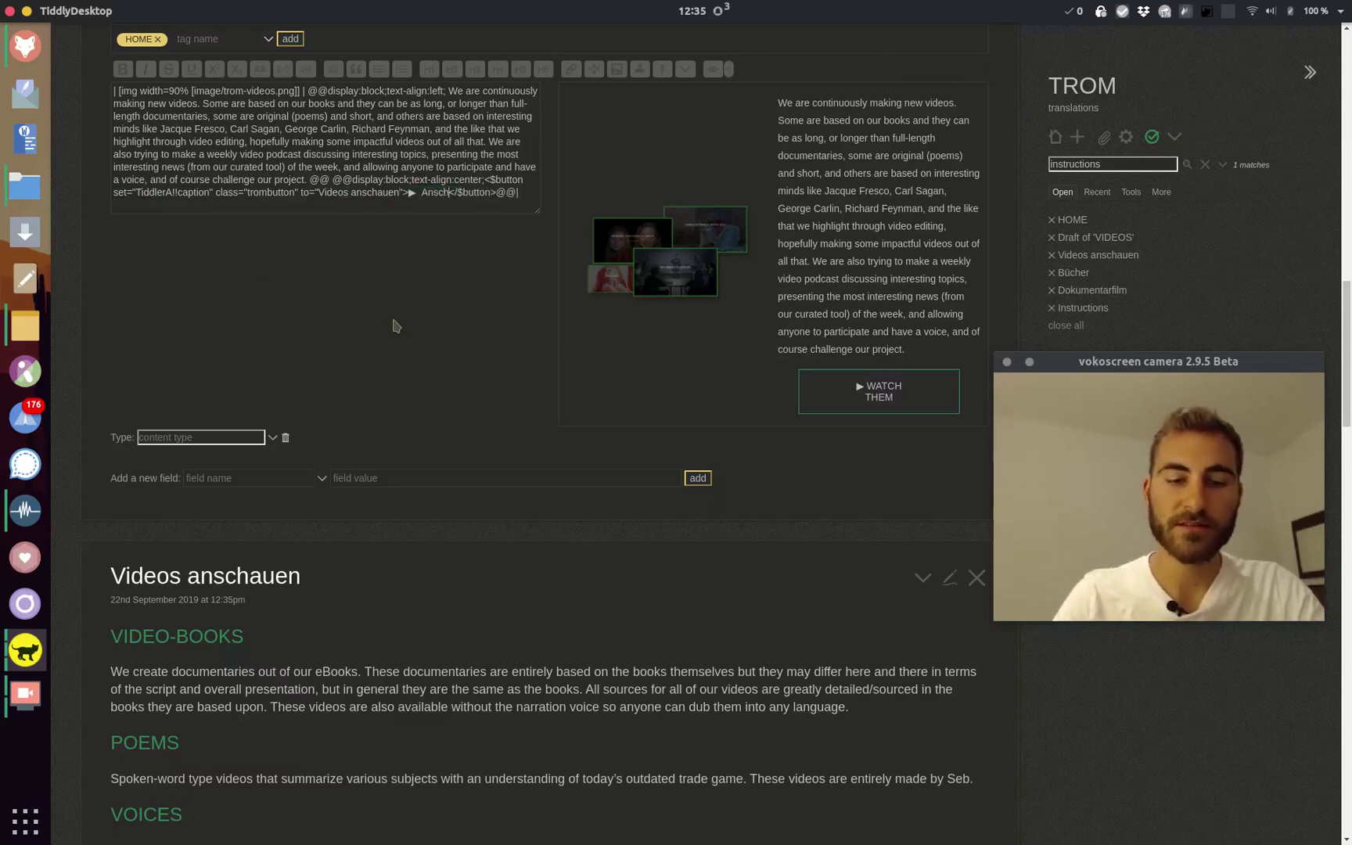
Test the Anschauen button in the VIDEOS preview by following it to its target tiddler
{"action": "left_click", "coordinate": [874, 390]}
{"action": "left_click", "coordinate": [868, 389]}
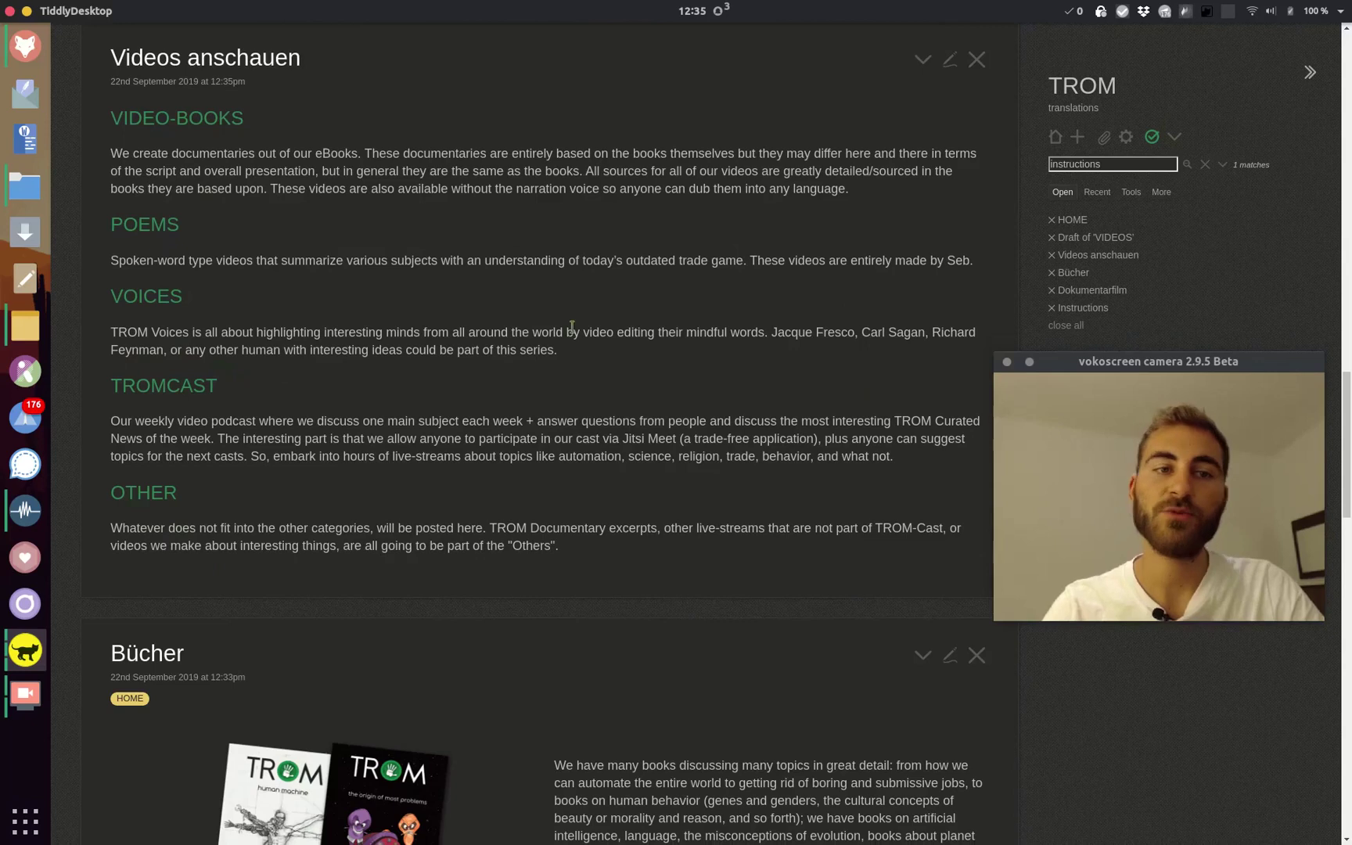
{"action": "scroll", "coordinate": [637, 354], "scroll_direction": "up", "scroll_amount": 3}
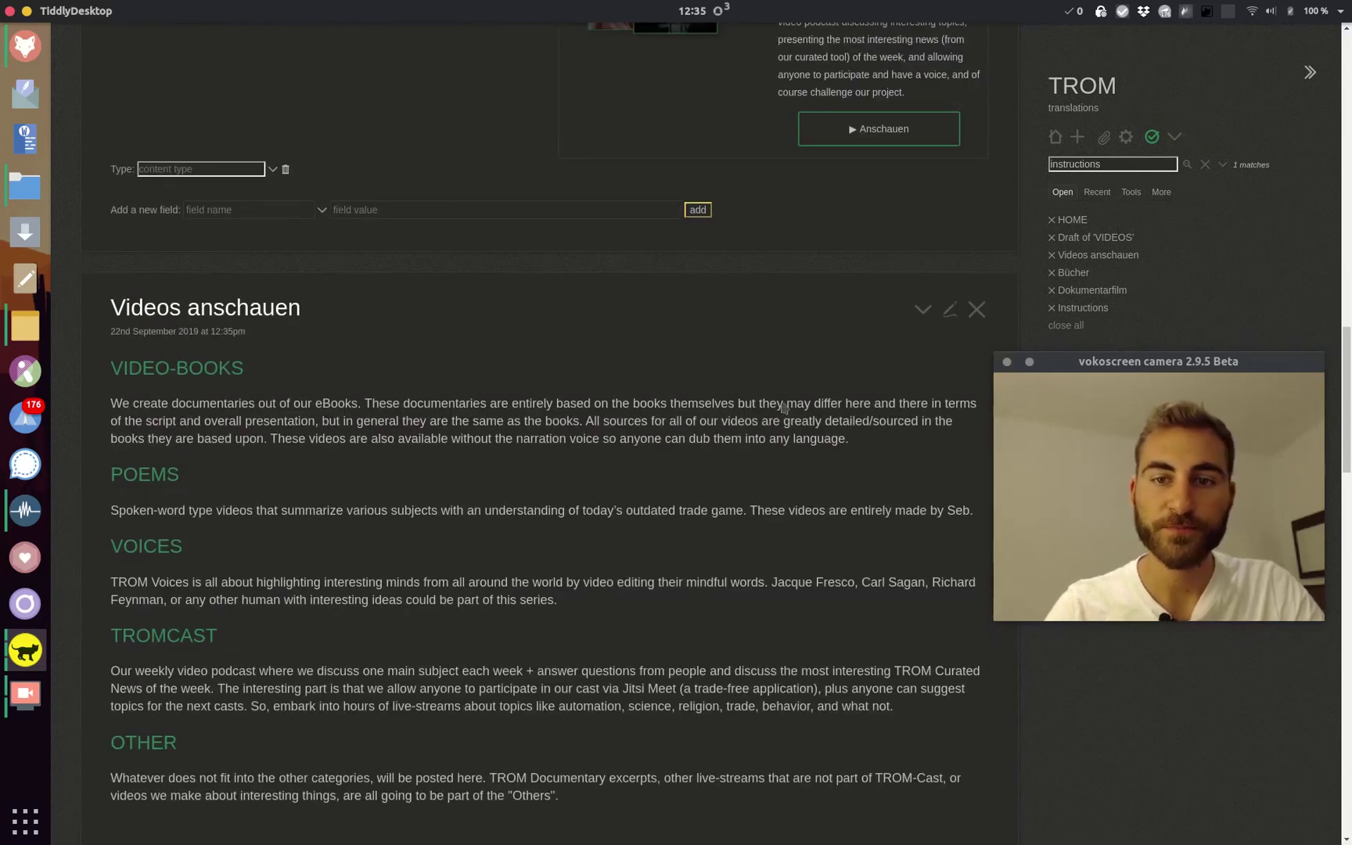
Close the Videos anschauen tiddler and save the VIDEOS draft
{"action": "left_click", "coordinate": [976, 309]}
{"action": "left_click", "coordinate": [422, 399]}
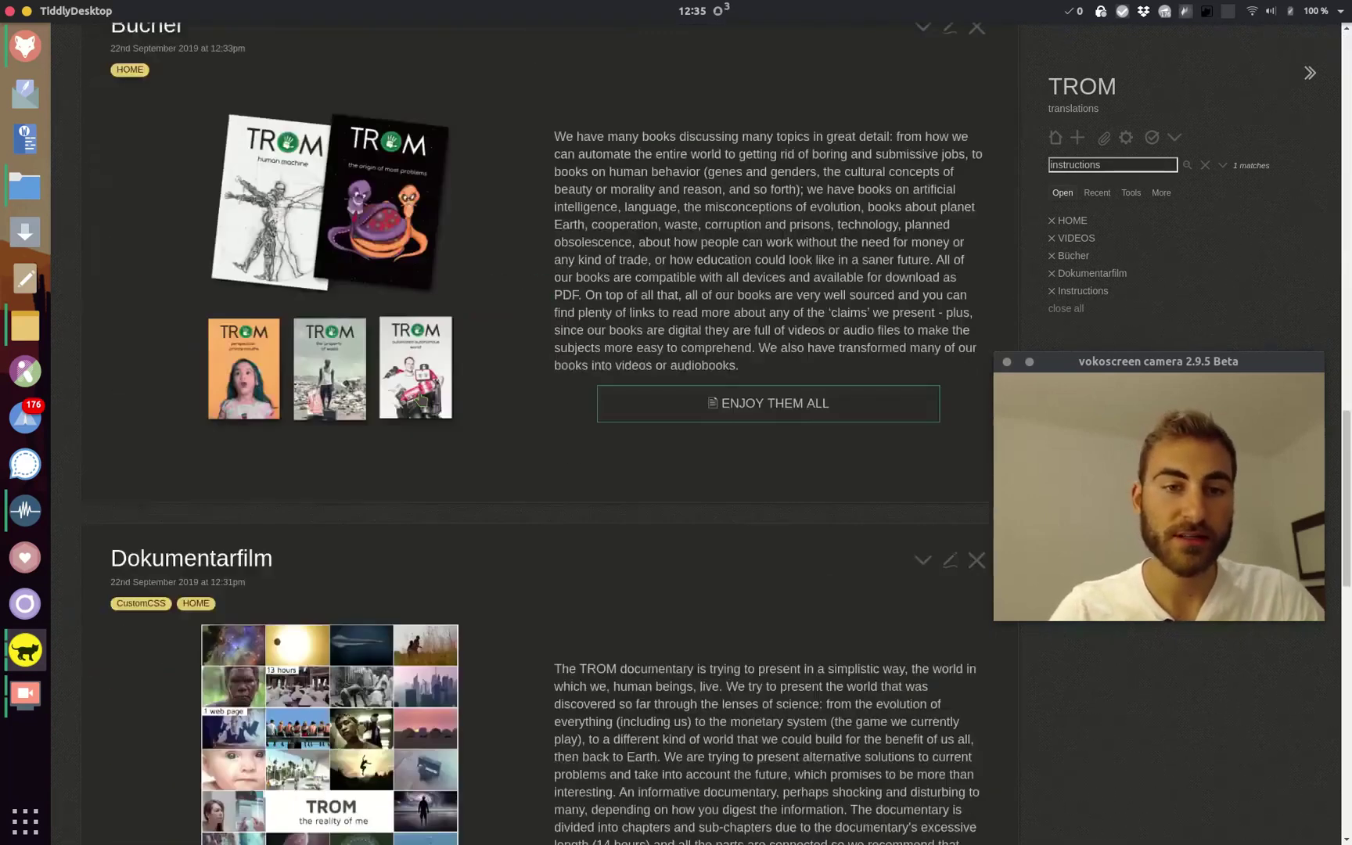
Open WATCH IT ALL from the Dokumentarfilm tiddler, and open its science chapter for editing
{"action": "left_click", "coordinate": [767, 400]}
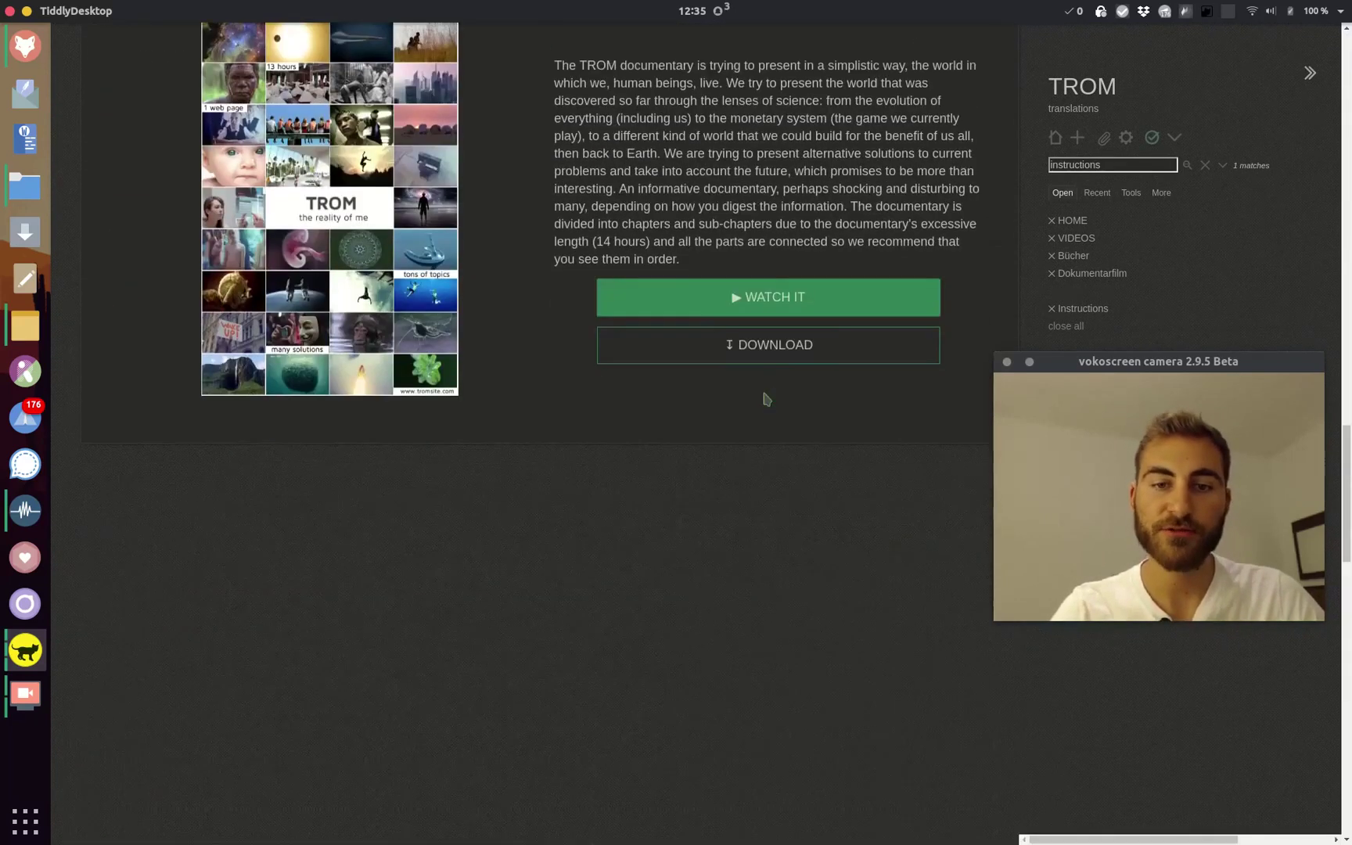
{"action": "scroll", "coordinate": [588, 564], "scroll_direction": "down", "scroll_amount": 3}
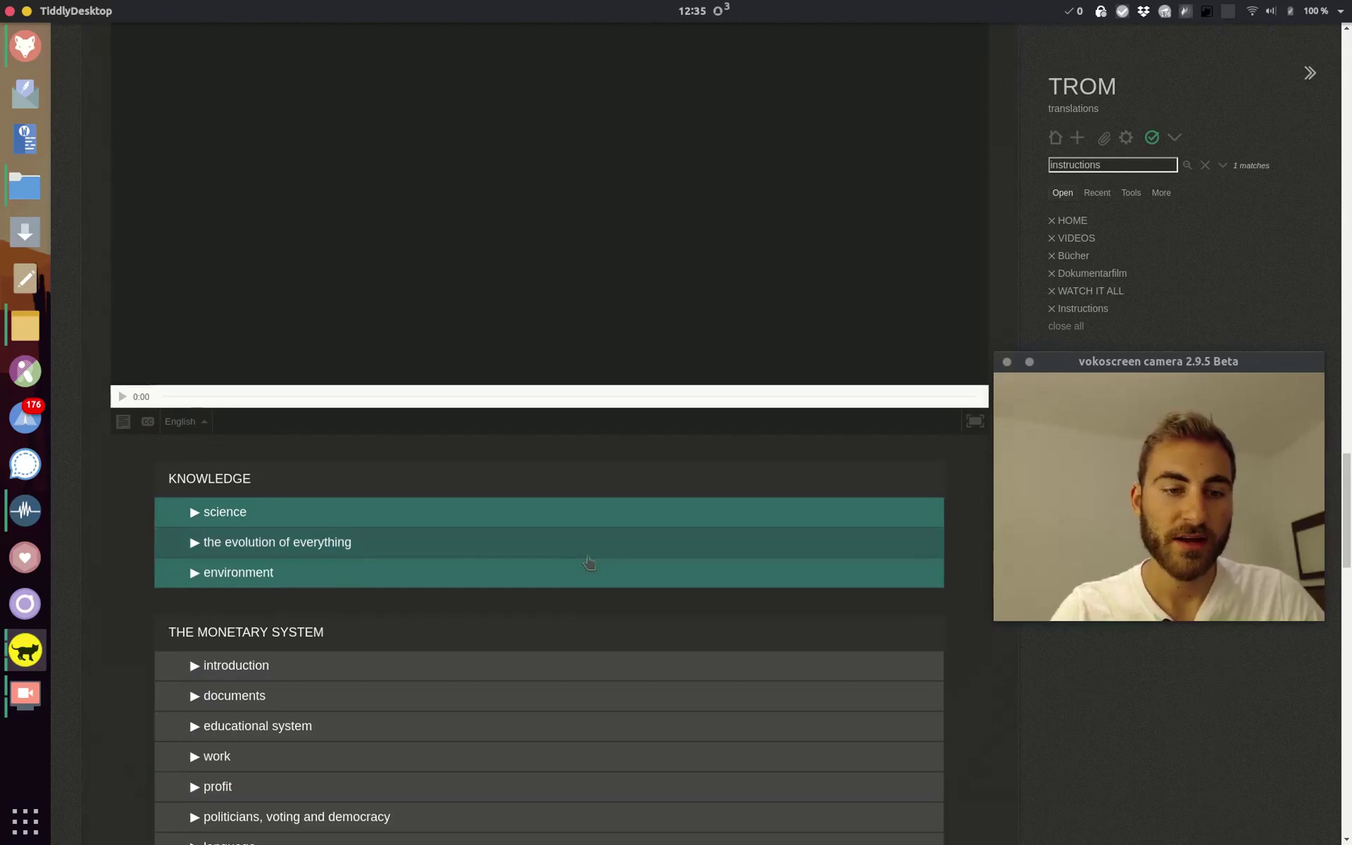
{"action": "scroll", "coordinate": [422, 518], "scroll_direction": "down", "scroll_amount": 1}
{"action": "left_click", "coordinate": [288, 458]}
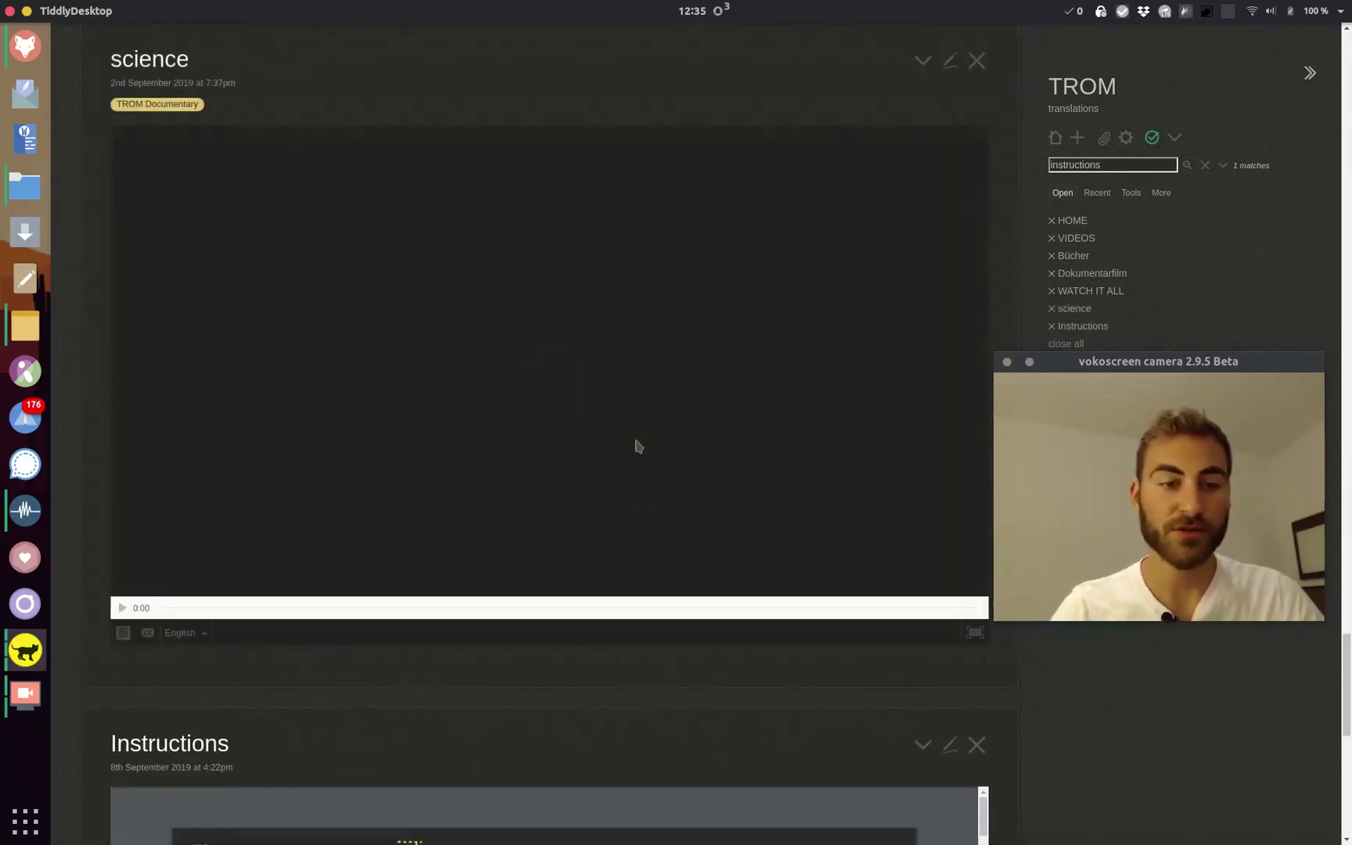
{"action": "left_click", "coordinate": [951, 63]}
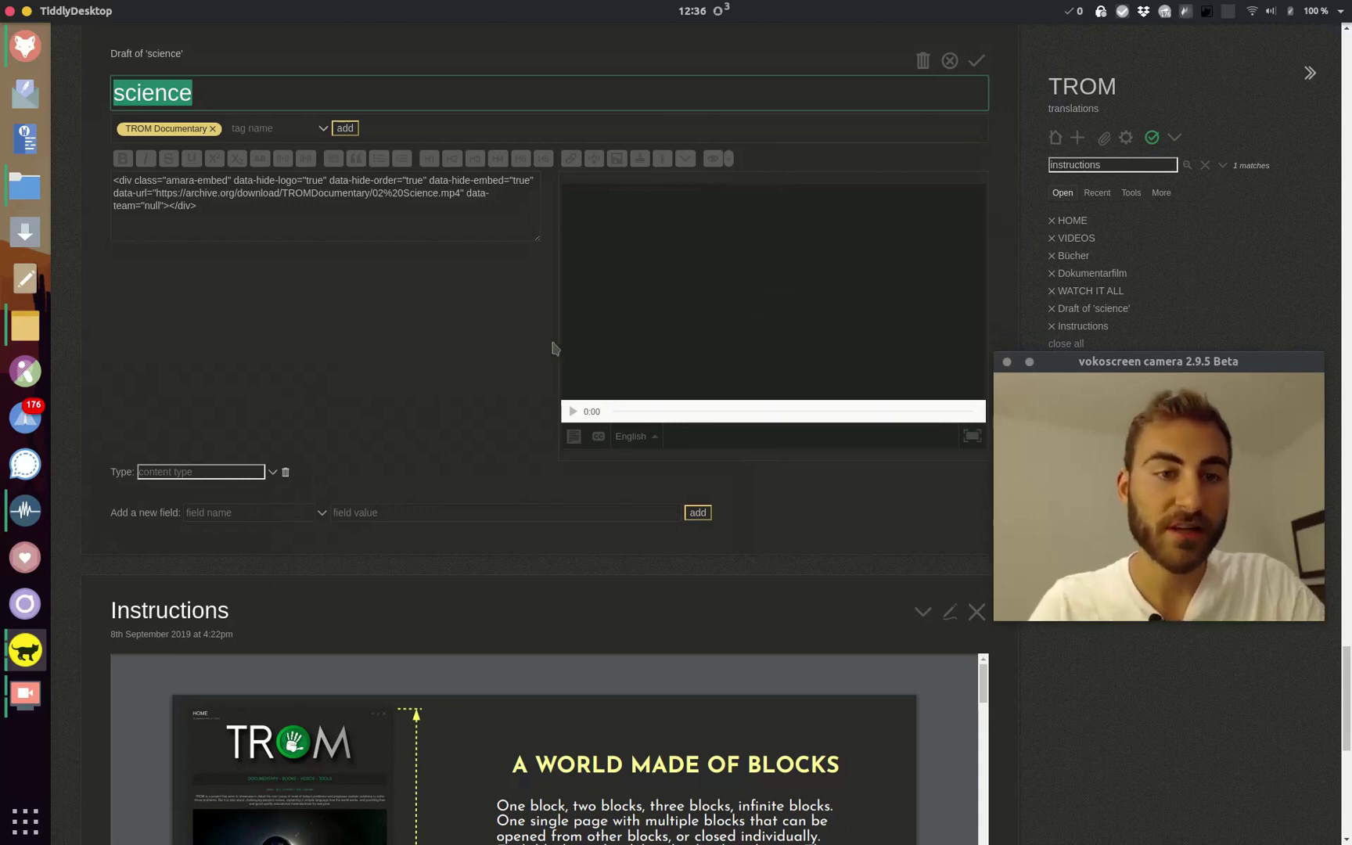
Switch to the German TROM site in Firefox and open its Dokumentarfilm tiddler and the Anschauen tiddler linked there
{"action": "key", "text": "alt+Tab"}
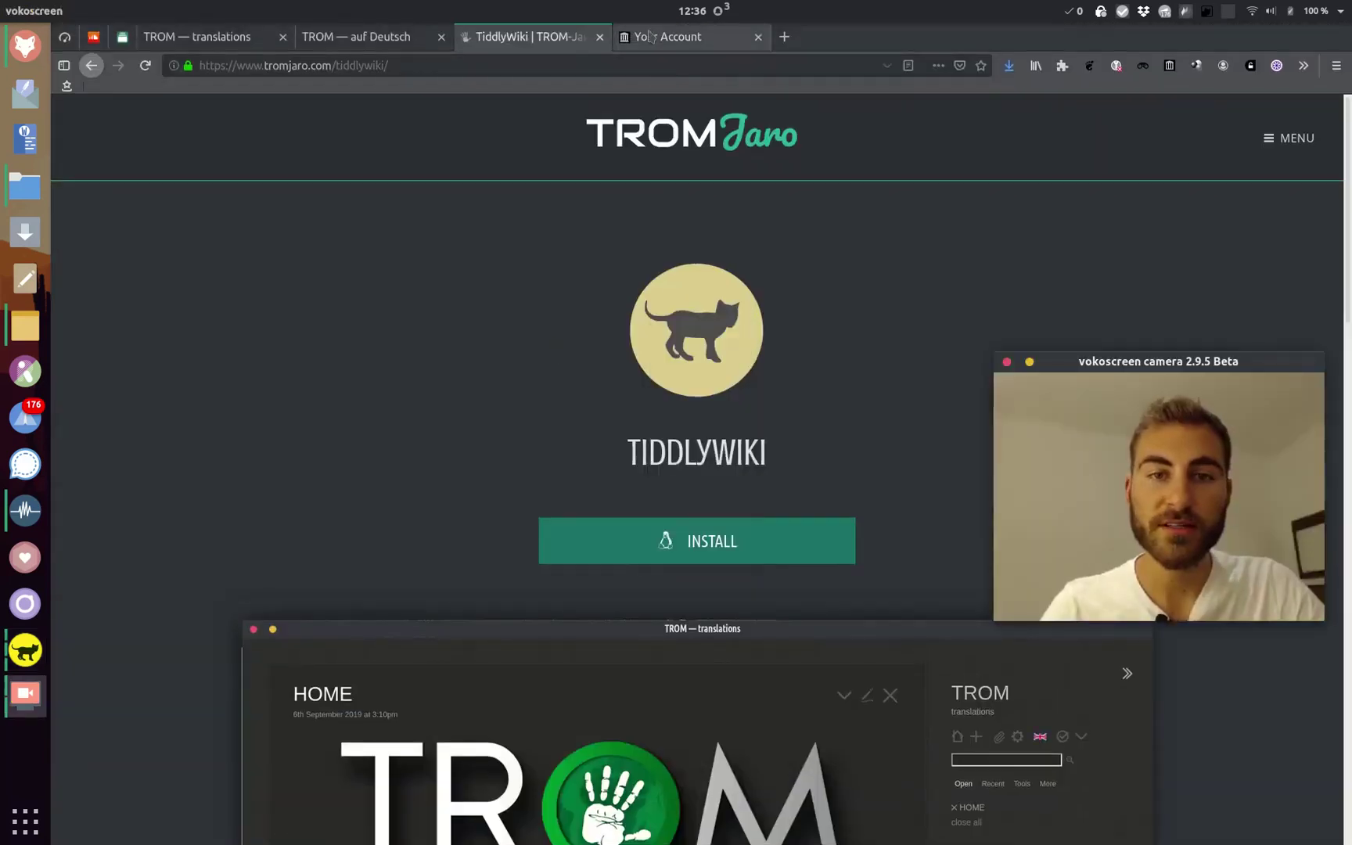
{"action": "left_click", "coordinate": [356, 35]}
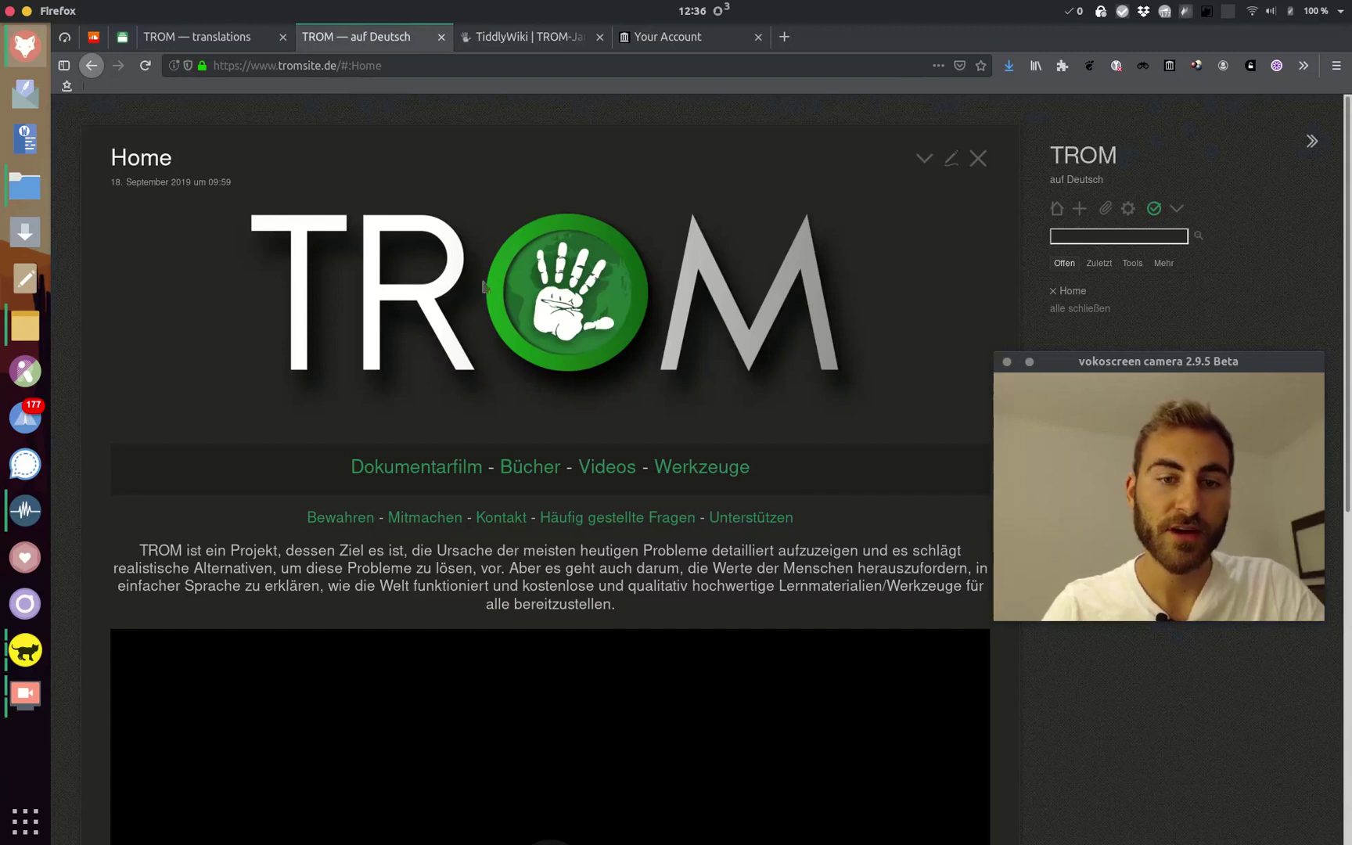
{"action": "left_click", "coordinate": [416, 469]}
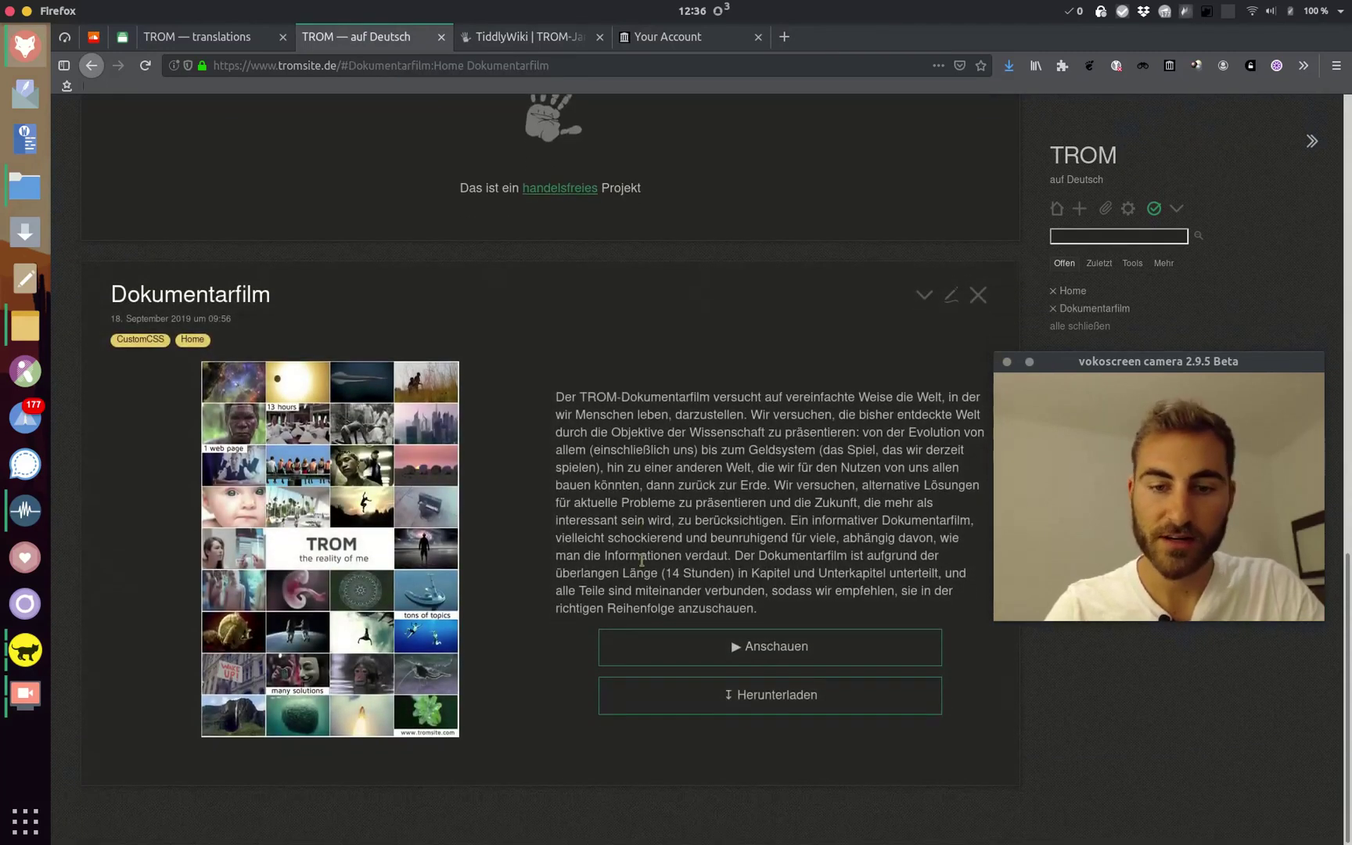
{"action": "left_click", "coordinate": [725, 645]}
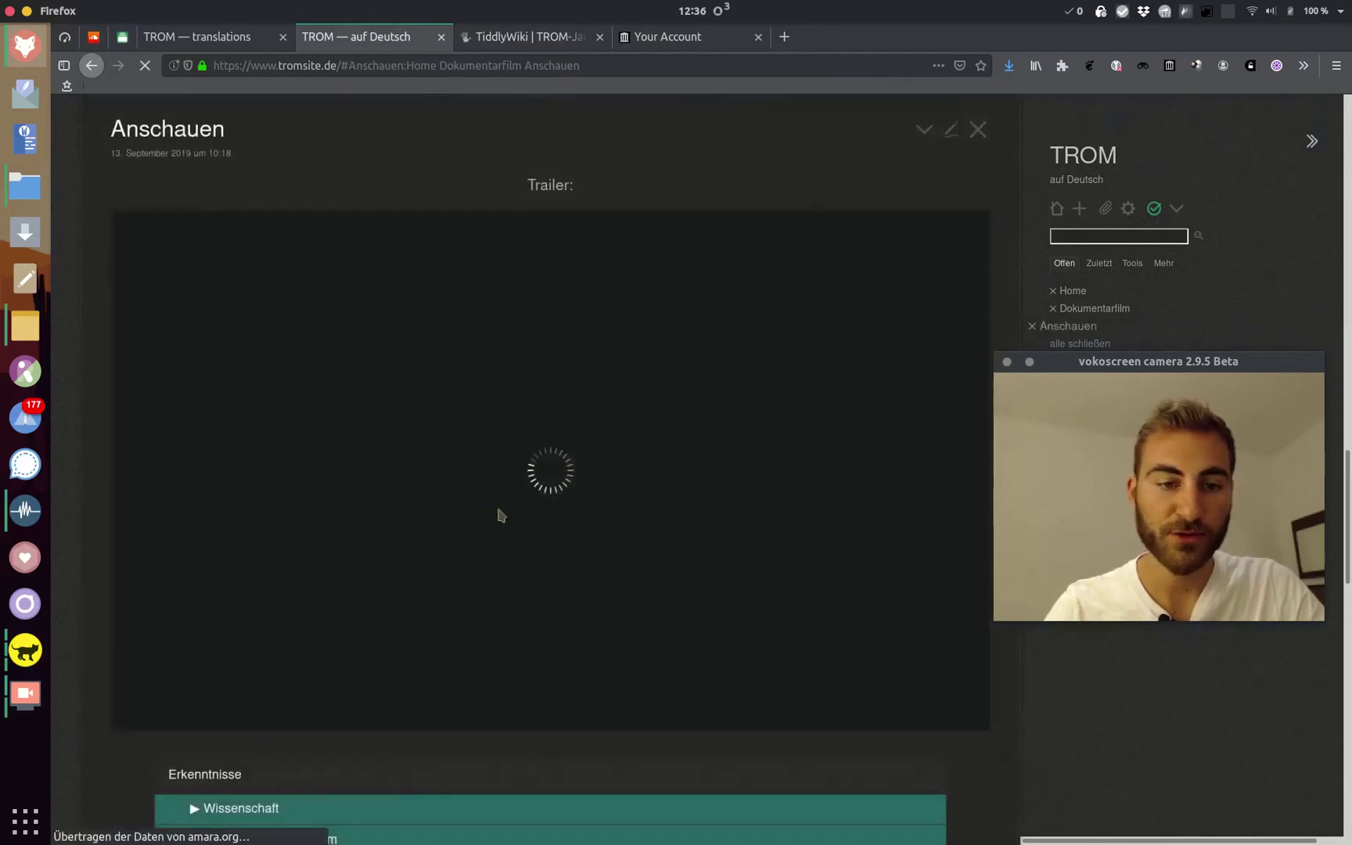
Look through the chapter list in the Anschauen tiddler, open its Wissenschaft chapter and open that tiddler for editing
{"action": "scroll", "coordinate": [501, 515], "scroll_direction": "down", "scroll_amount": 3}
{"action": "scroll", "coordinate": [899, 349], "scroll_direction": "up", "scroll_amount": 3}
{"action": "scroll", "coordinate": [747, 531], "scroll_direction": "down", "scroll_amount": 3}
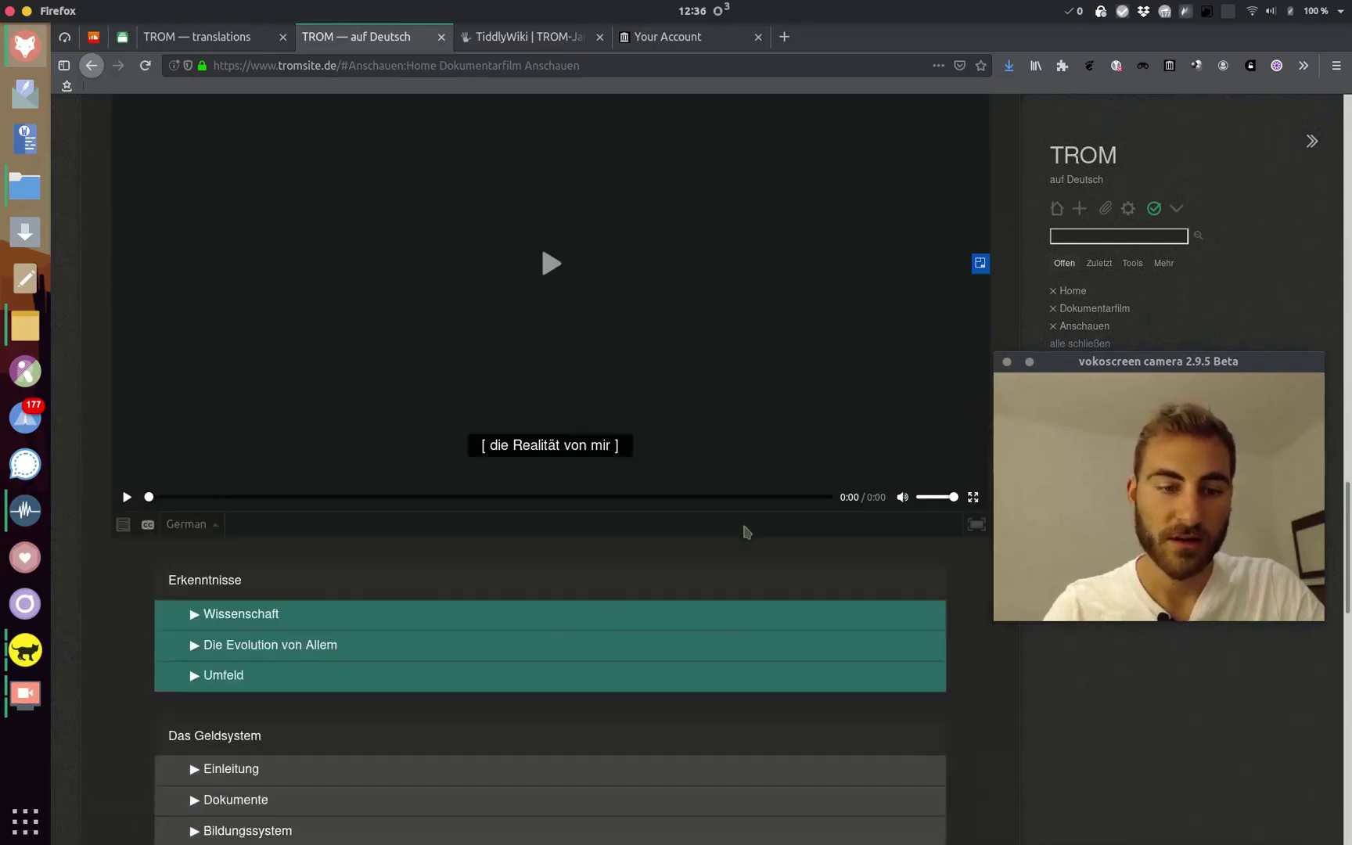
{"action": "left_click", "coordinate": [408, 534]}
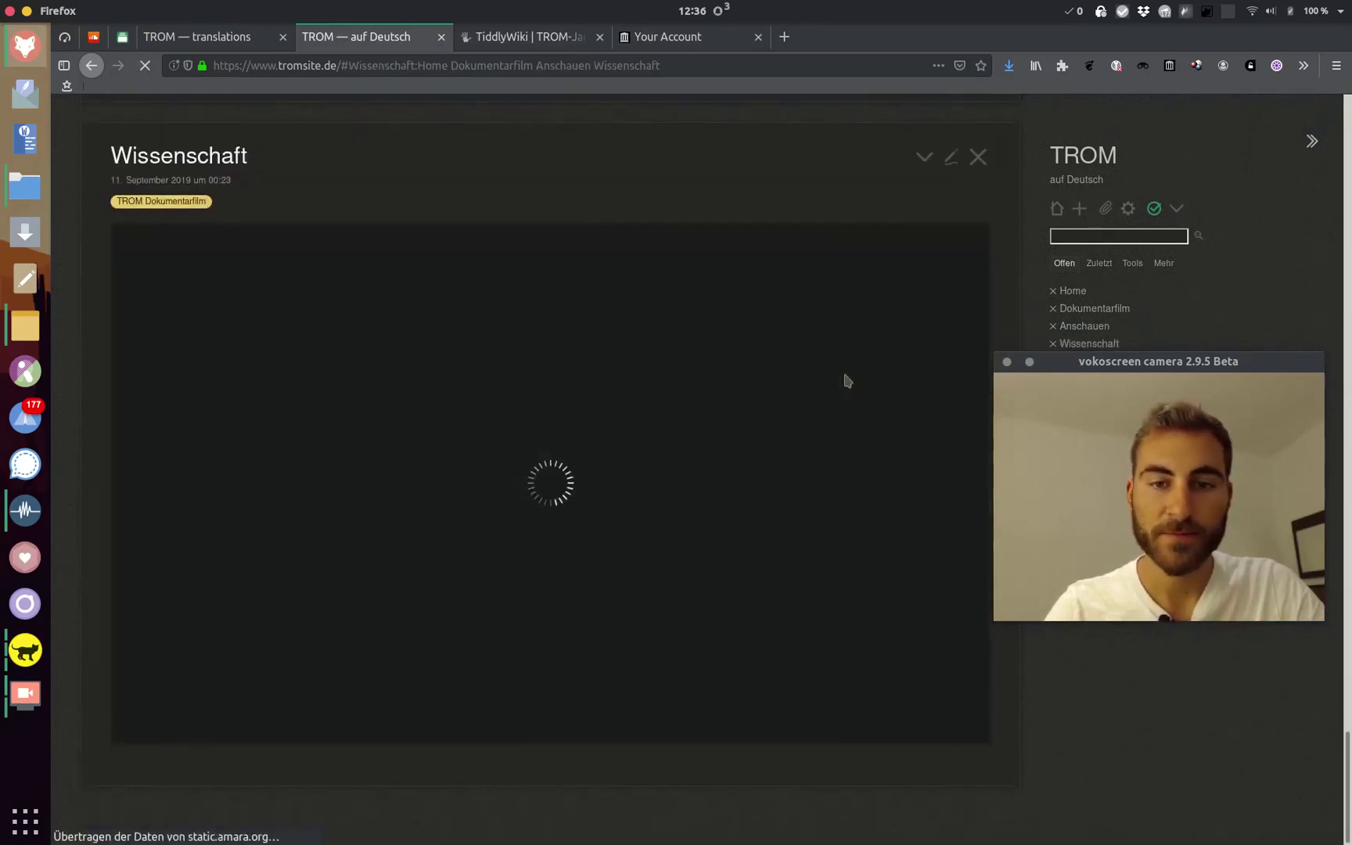
{"action": "left_click", "coordinate": [956, 158]}
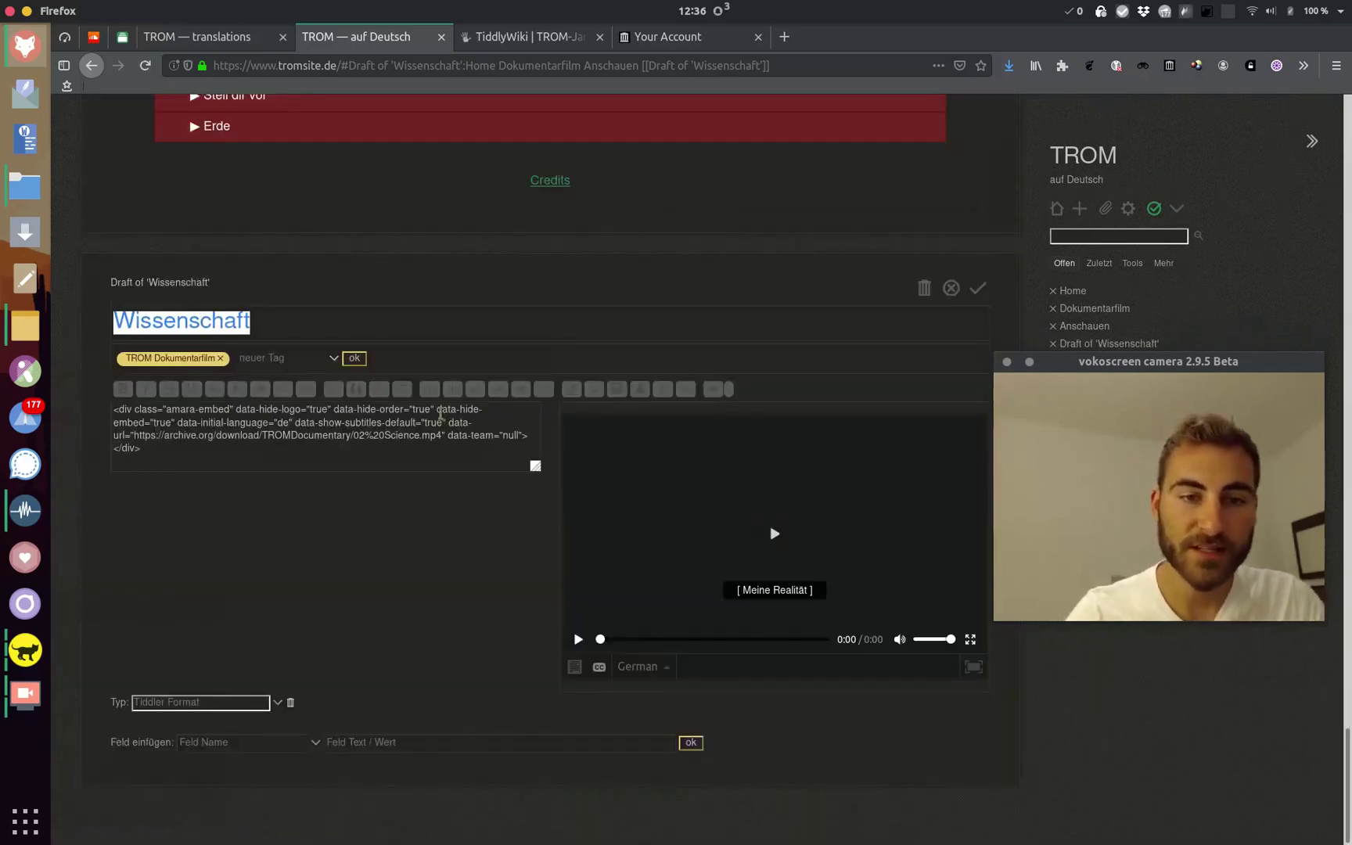
Copy the data-initial-language="de" and data-show-subtitles-default="true" attributes from the Wissenschaft video's embed code
{"action": "left_click_drag", "start_coordinate": [177, 422], "coordinate": [292, 423]}
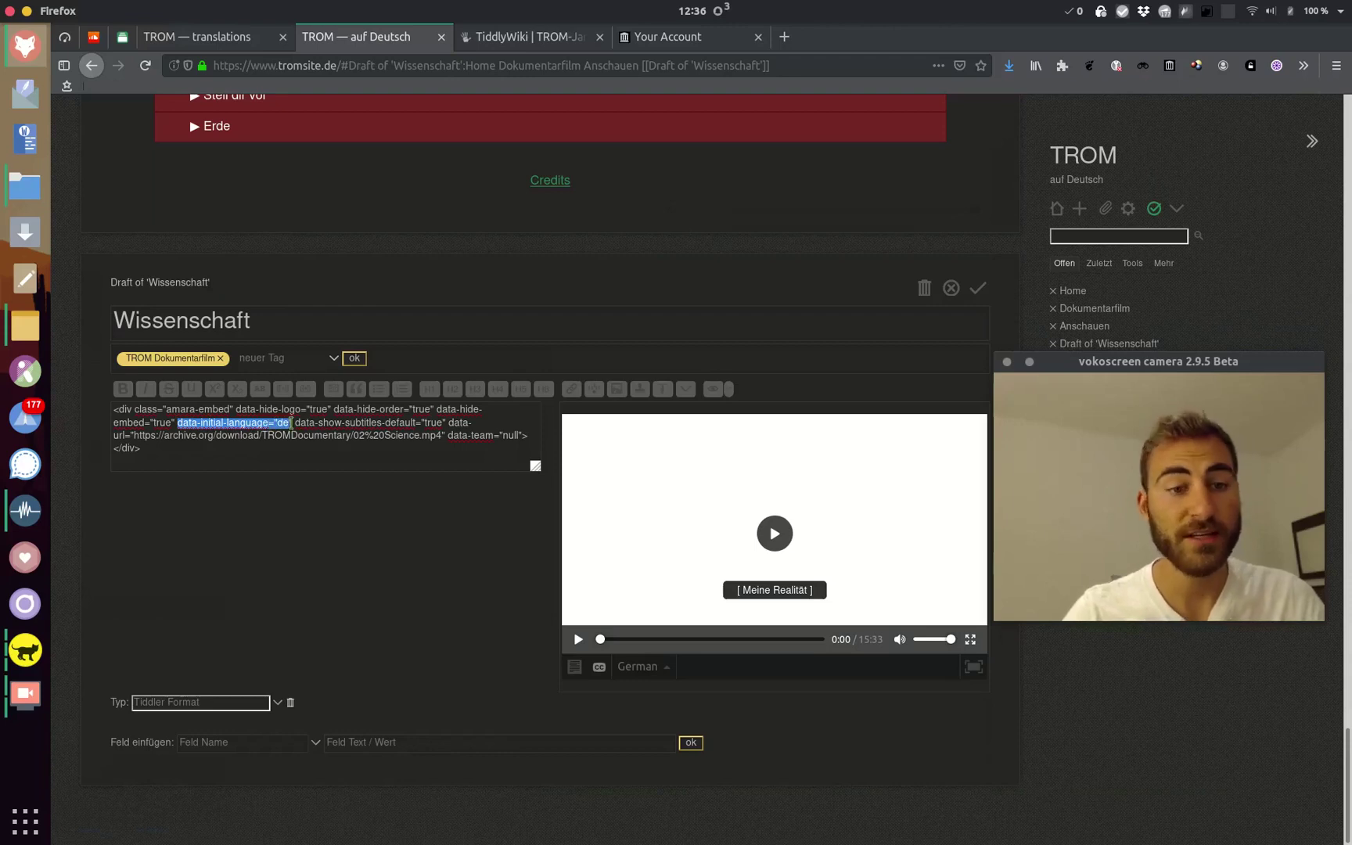
{"action": "left_click_drag", "start_coordinate": [294, 422], "coordinate": [436, 422]}
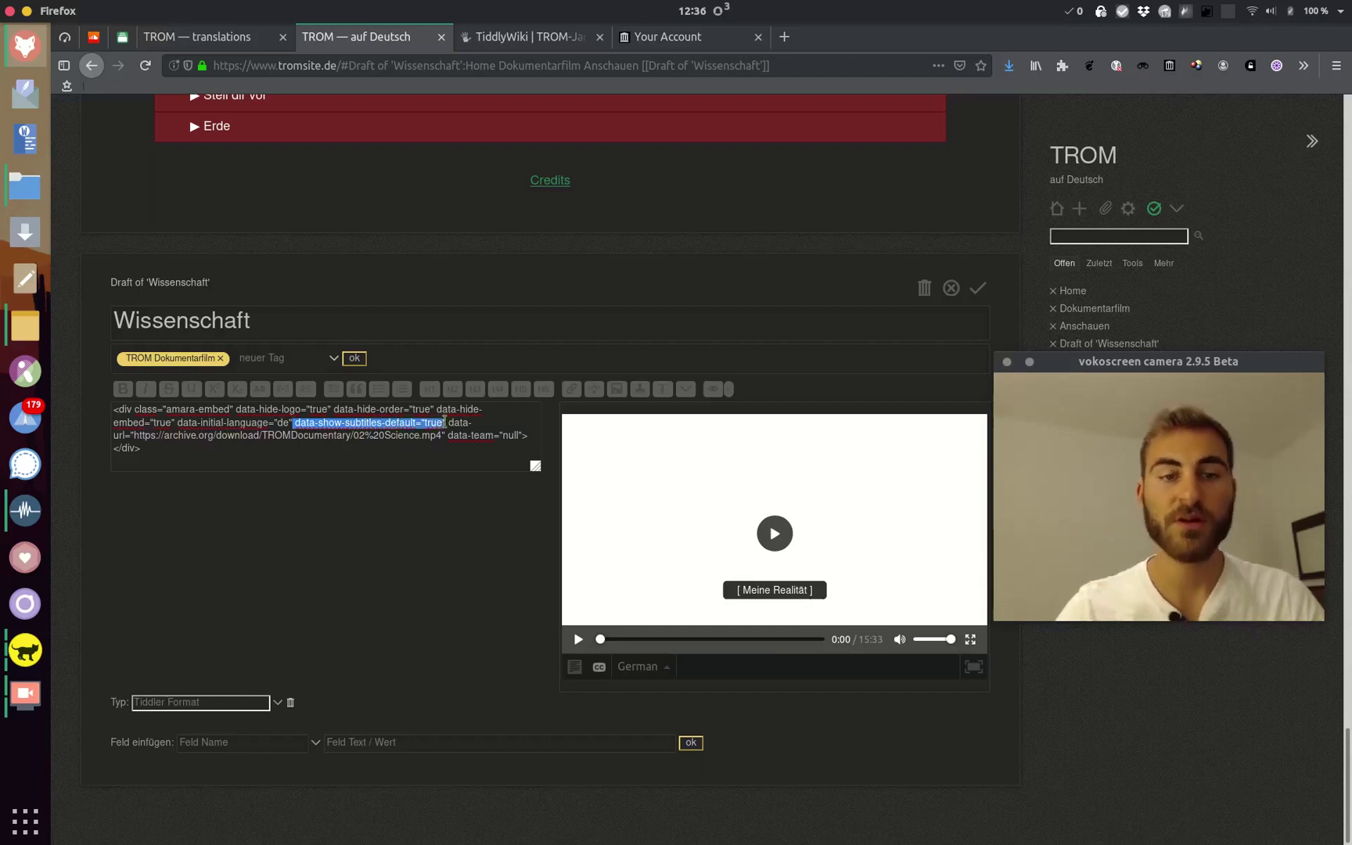
{"action": "left_click", "coordinate": [444, 423]}
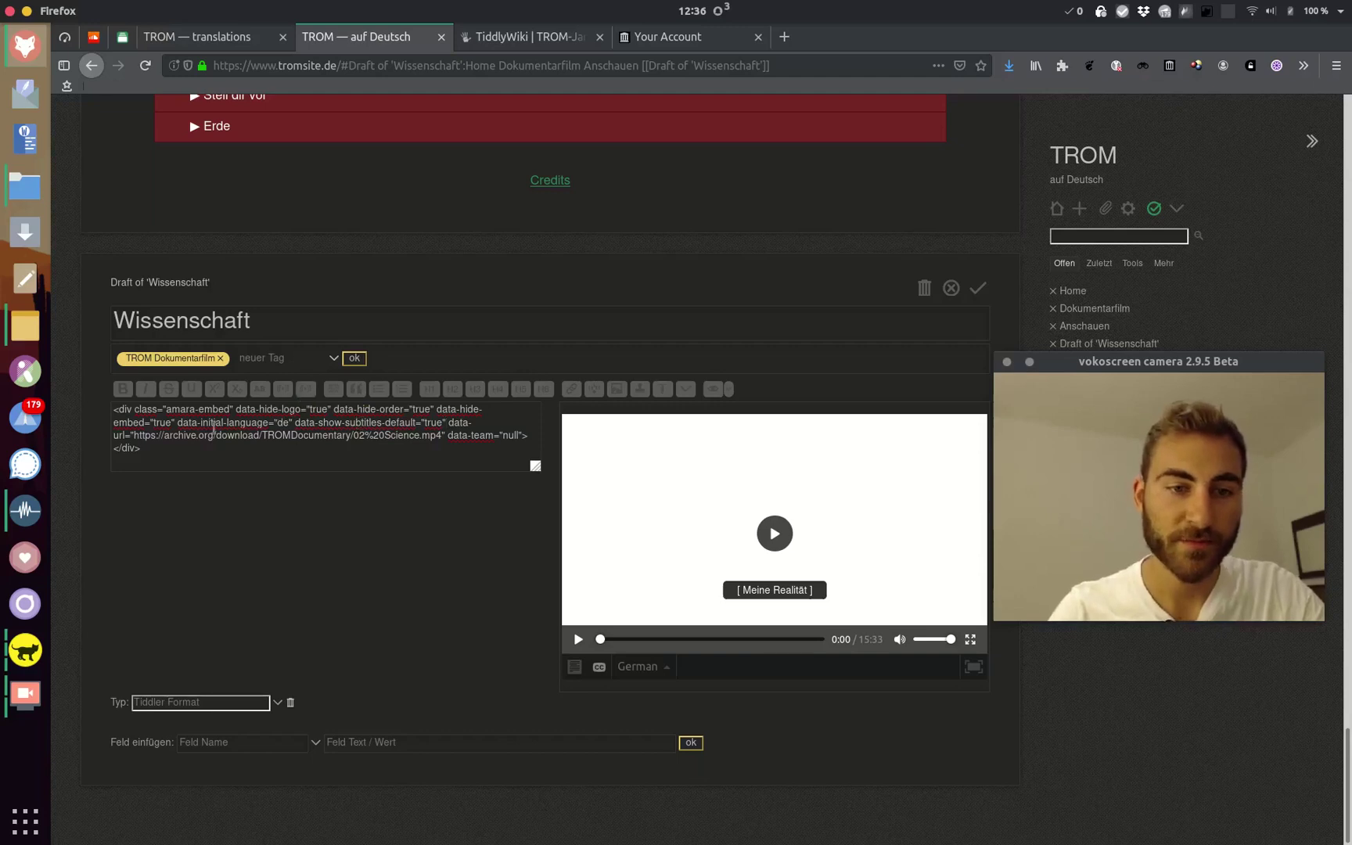
{"action": "left_click_drag", "start_coordinate": [177, 422], "coordinate": [440, 423]}
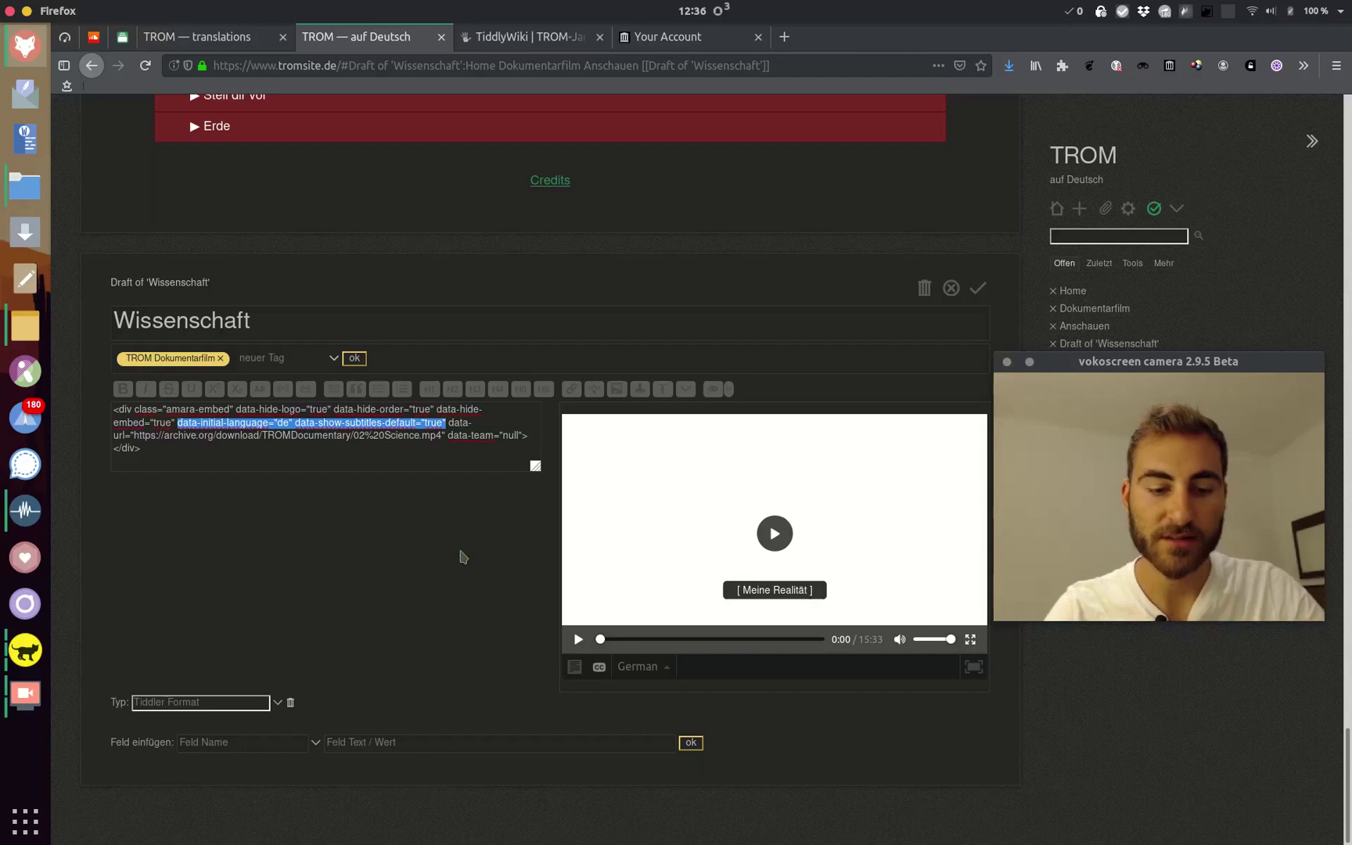
{"action": "left_click", "coordinate": [278, 423]}
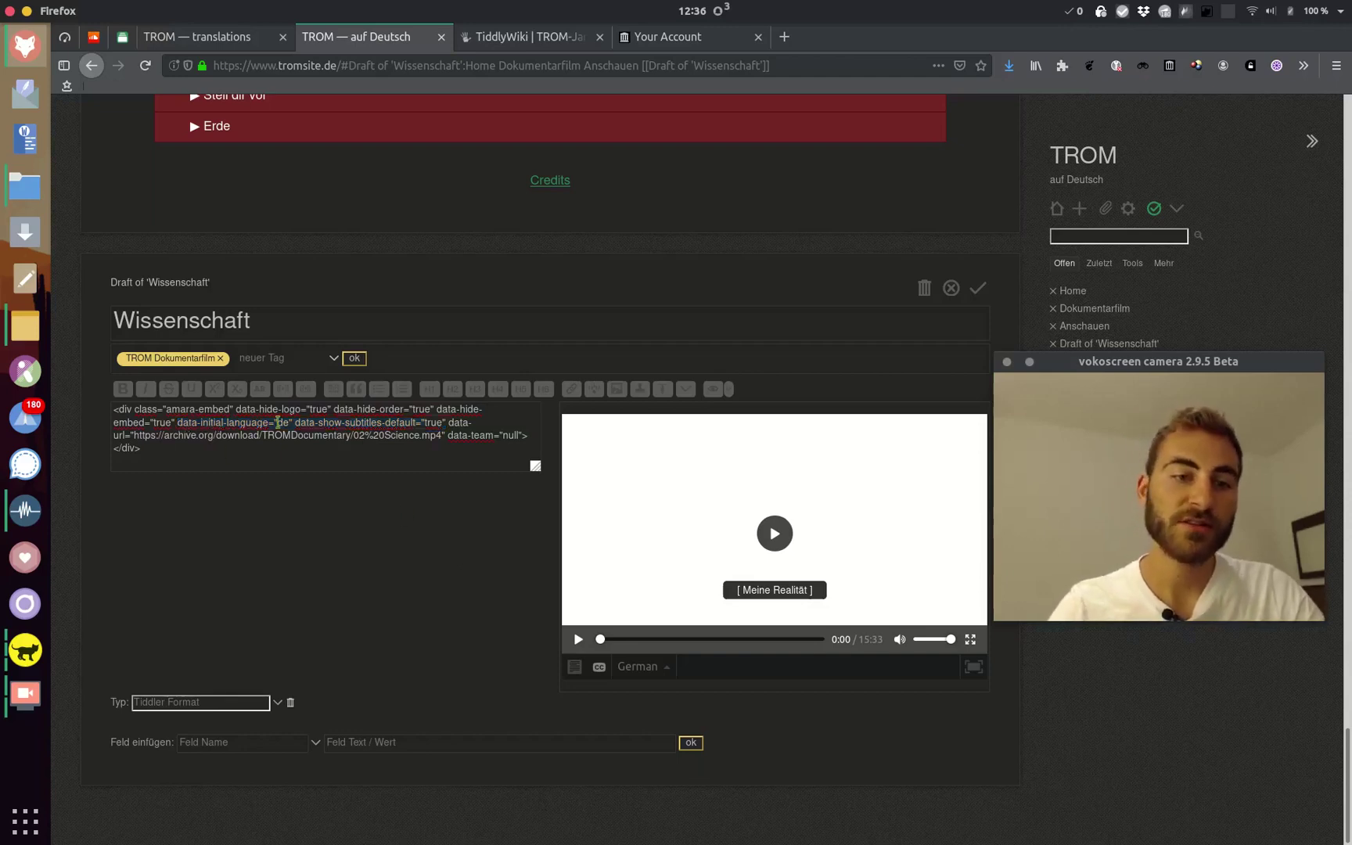
Switch to TiddlyDesktop and insert data-initial-language="de" data-show-subtitles-default="true" before data-url in the science draft's embed code
{"action": "key", "text": "ctrl+alt+Up"}
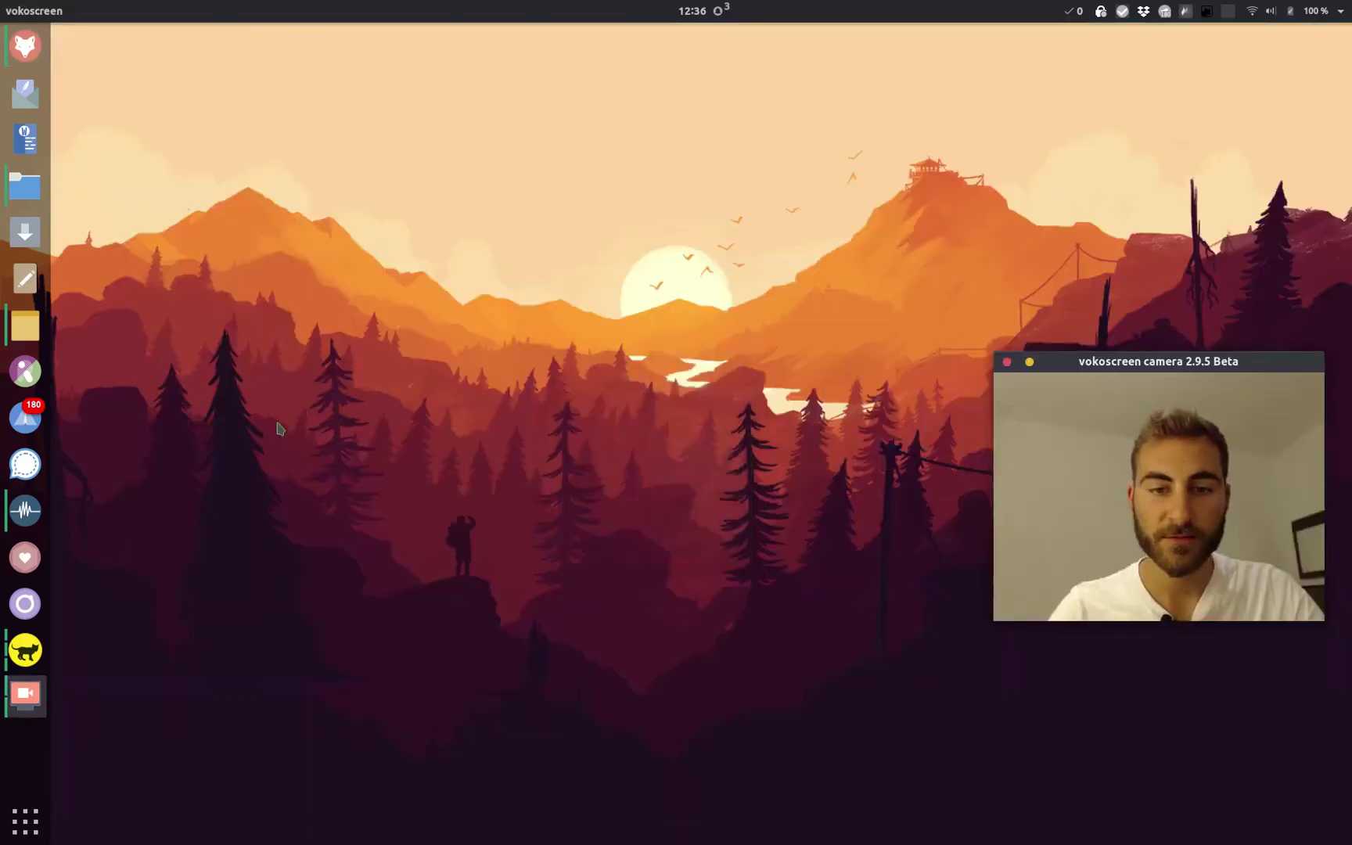
{"action": "key", "text": "ctrl+alt+Up"}
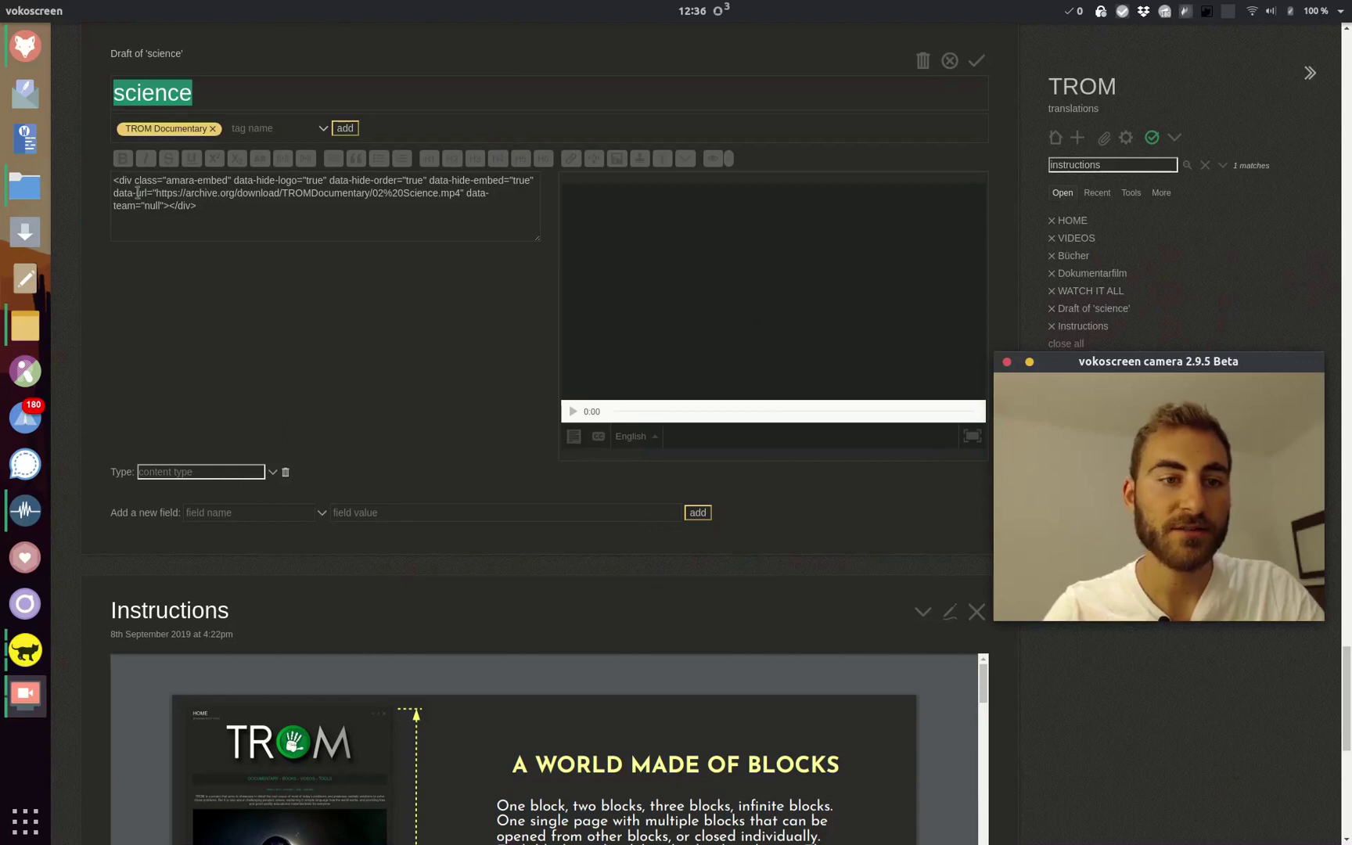
{"action": "left_click", "coordinate": [120, 199]}
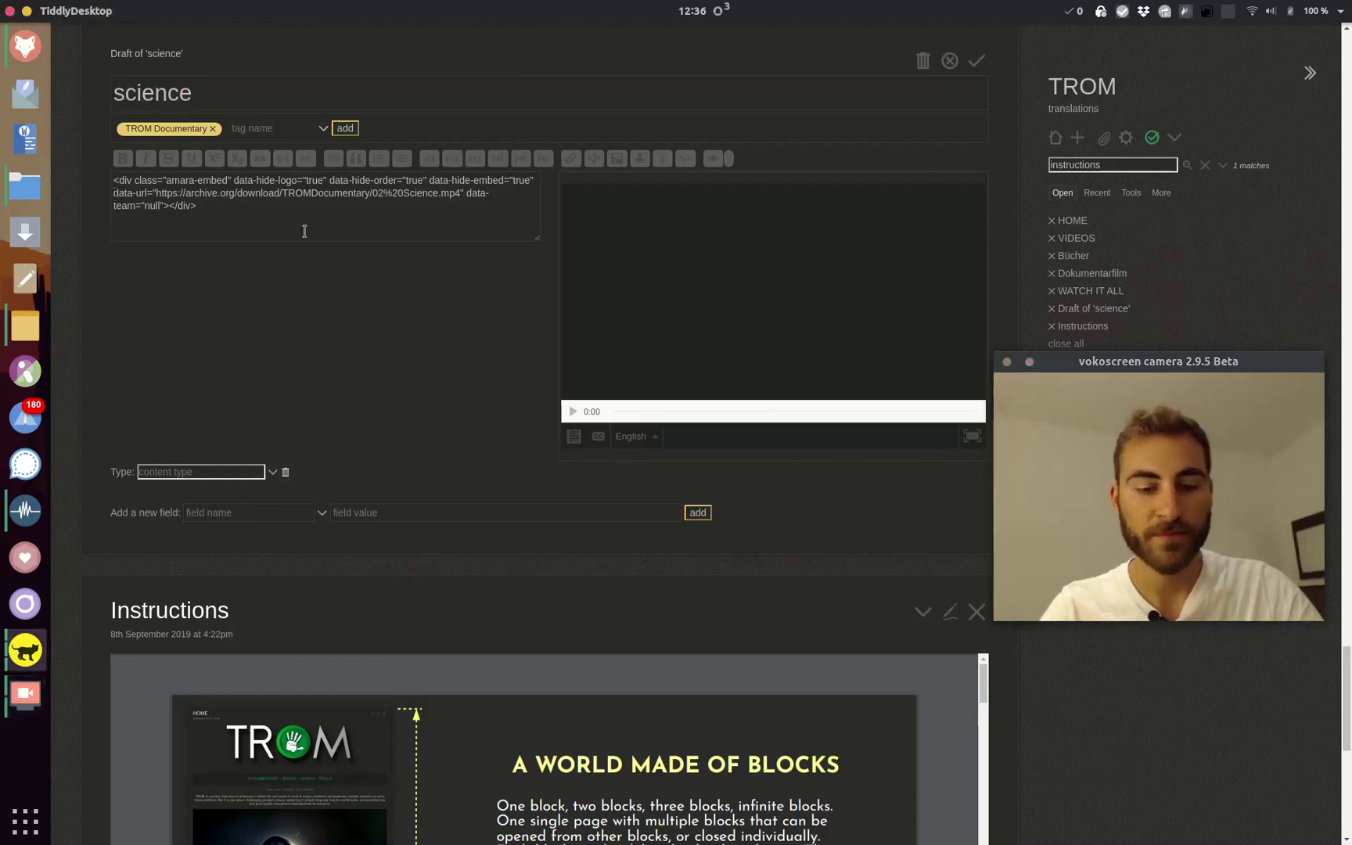
{"action": "type", "text": "data-initial-language=\"de\" data-show-subtitles-default=\"true\""}
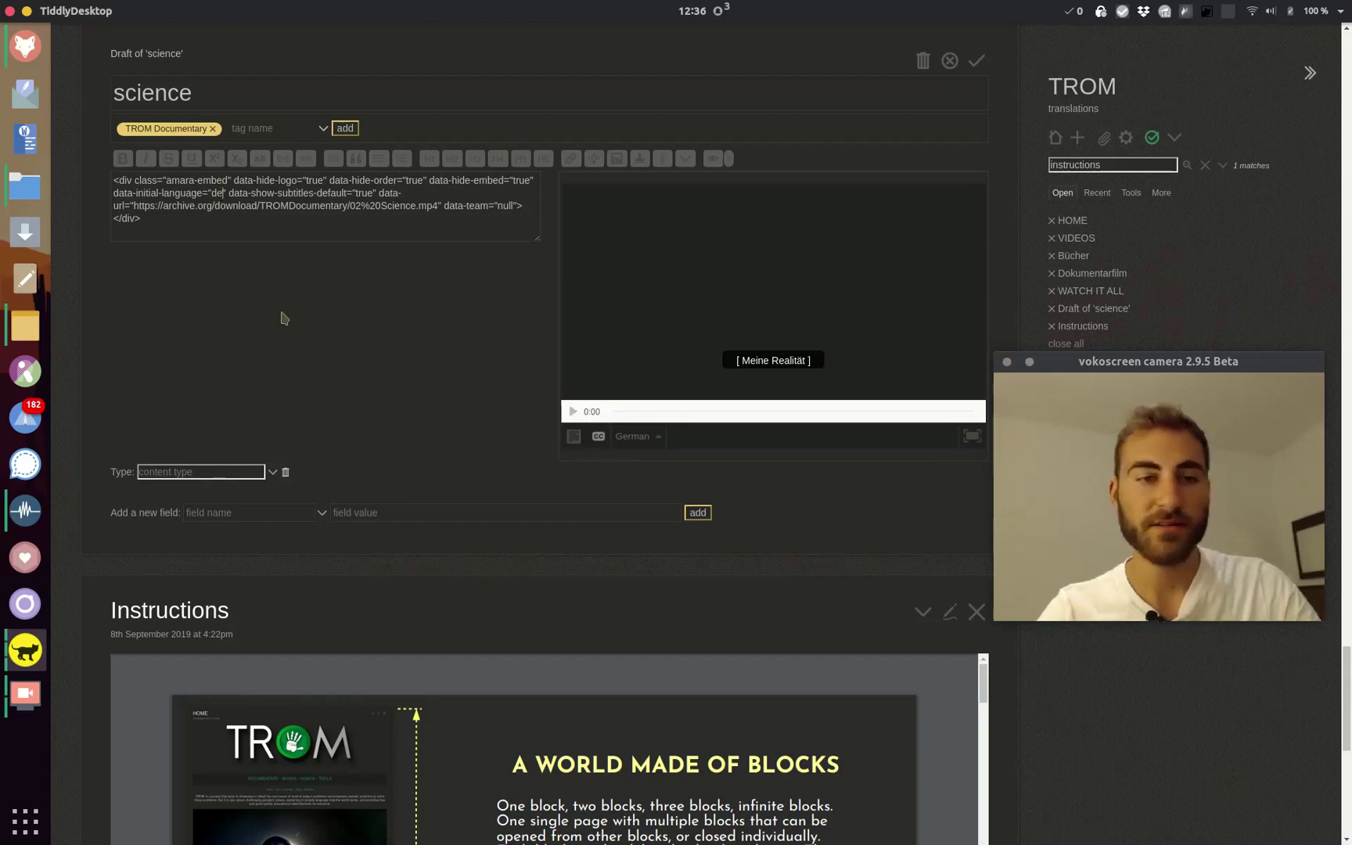
Set the data-initial-language value in the science draft's embed code to "es"
{"action": "key", "text": "BackSpace"}
{"action": "key", "text": "BackSpace"}
{"action": "type", "text": "es"}
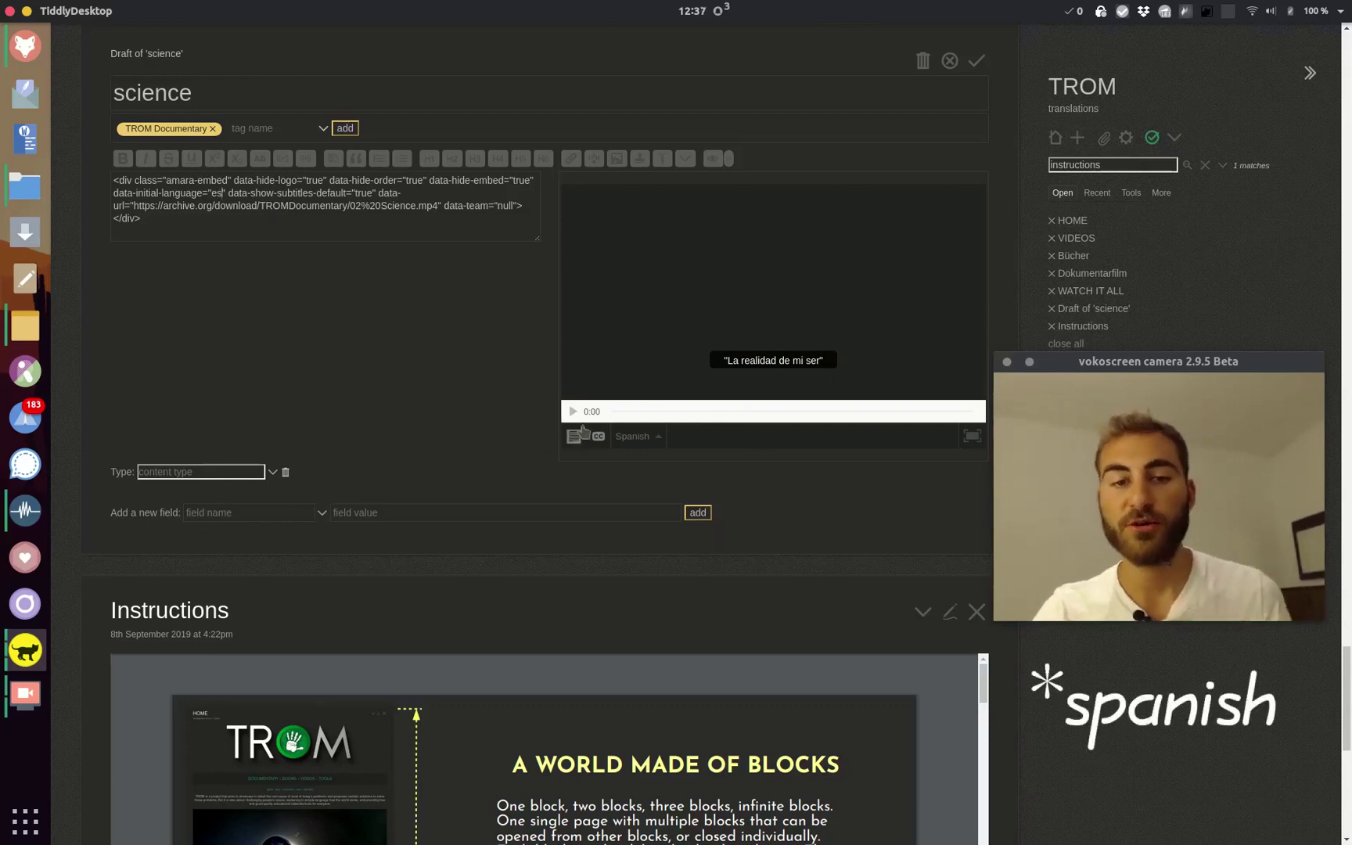
Toggle the subtitles in the science video preview and browse its list of subtitle languages
{"action": "left_click", "coordinate": [600, 445]}
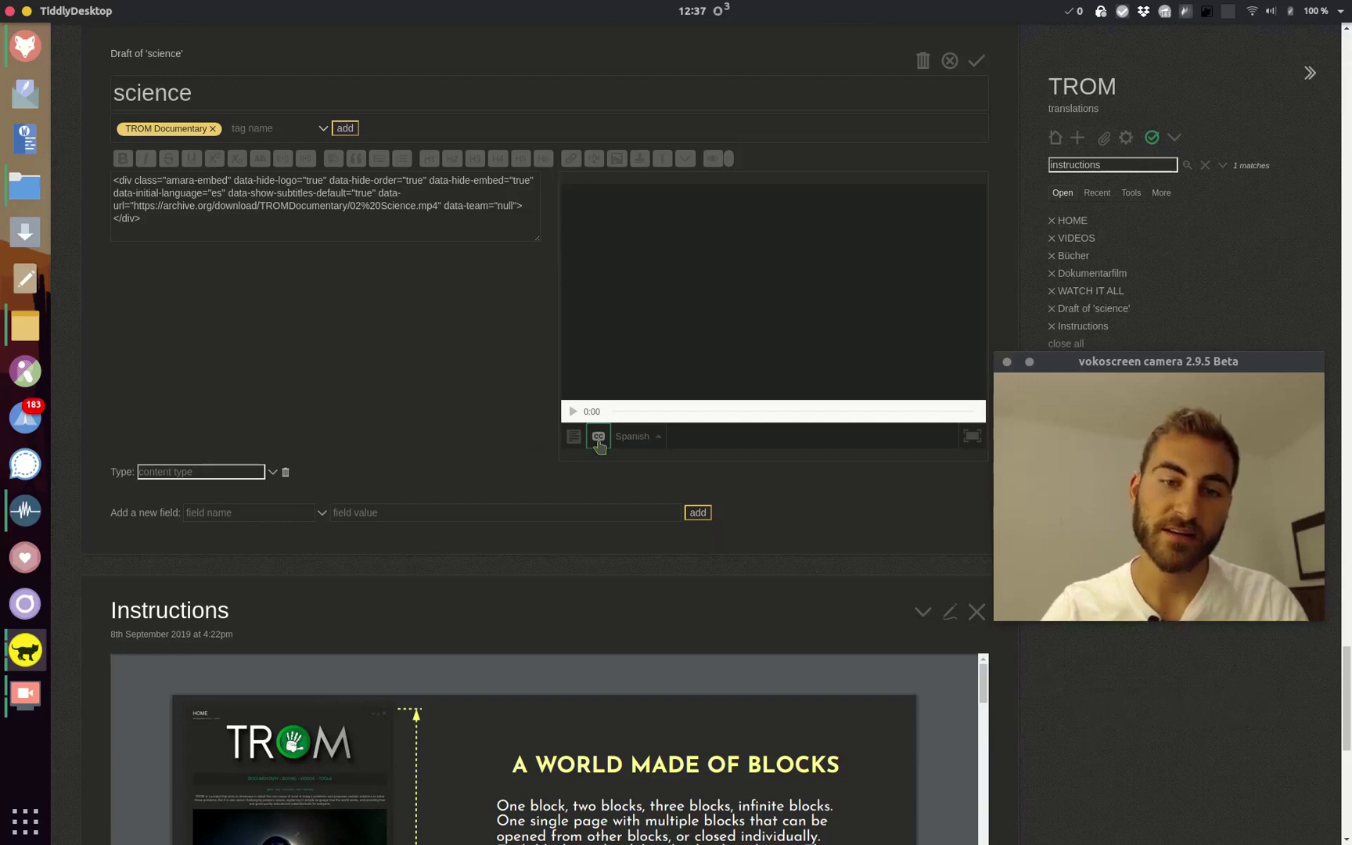
{"action": "left_click", "coordinate": [655, 440]}
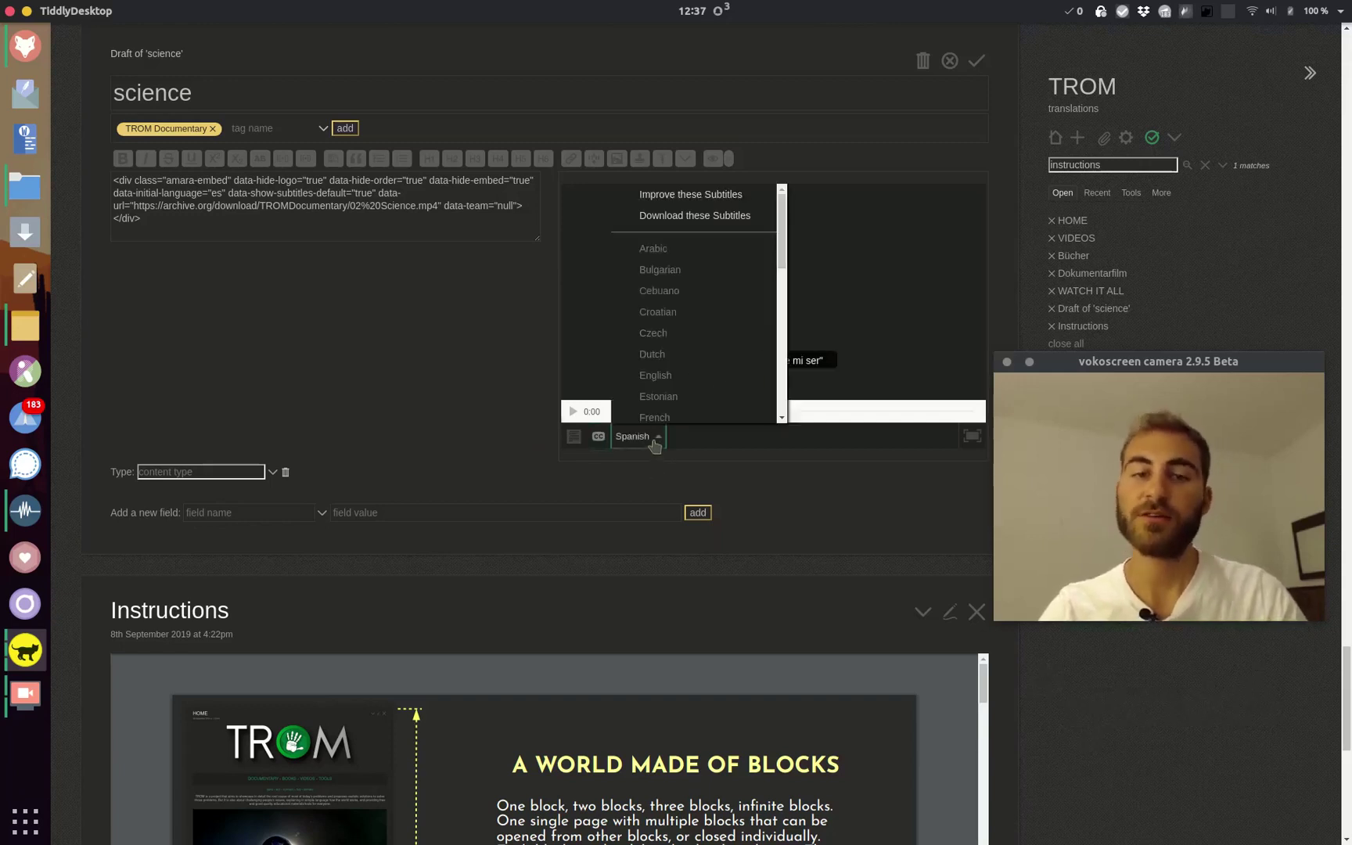
{"action": "scroll", "coordinate": [697, 366], "scroll_direction": "down", "scroll_amount": 2}
{"action": "scroll", "coordinate": [696, 366], "scroll_direction": "up", "scroll_amount": 3}
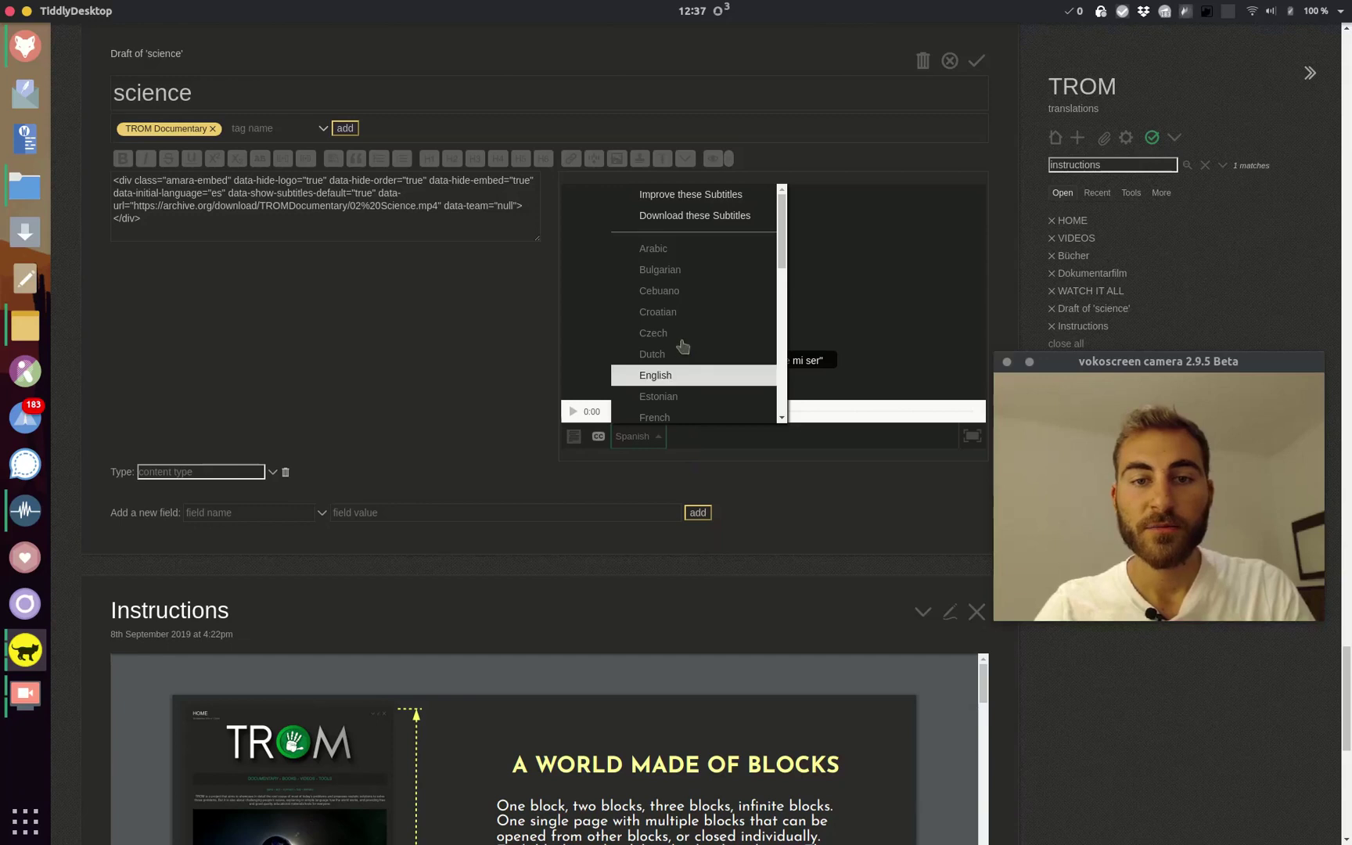
Open Improve these Subtitles for the science video, enlarge and reposition the Amara editor window, examine the Spanish lines and close it
{"action": "left_click", "coordinate": [721, 202]}
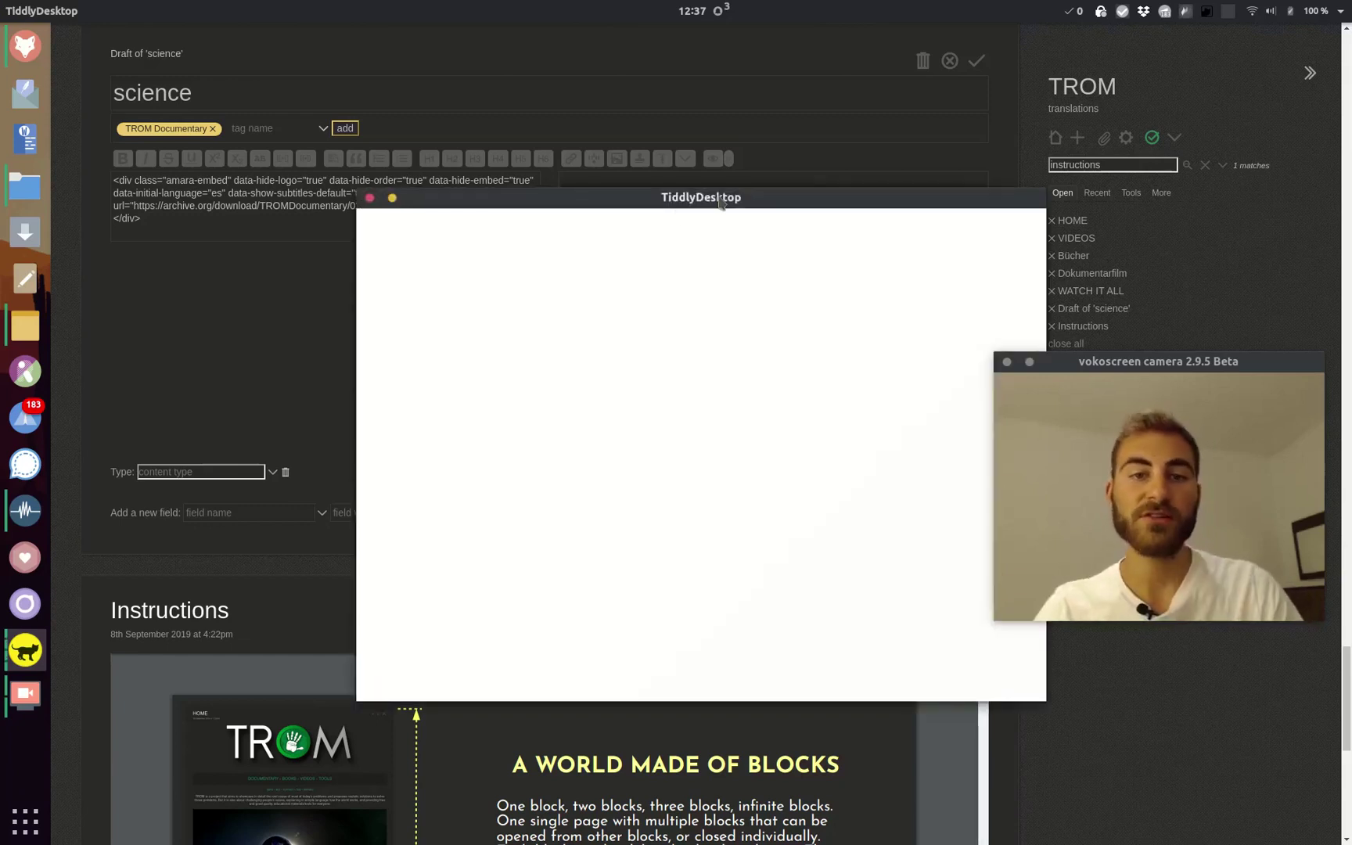
{"action": "left_click_drag", "start_coordinate": [1047, 700], "coordinate": [1156, 772]}
{"action": "left_click_drag", "start_coordinate": [764, 195], "coordinate": [546, 100]}
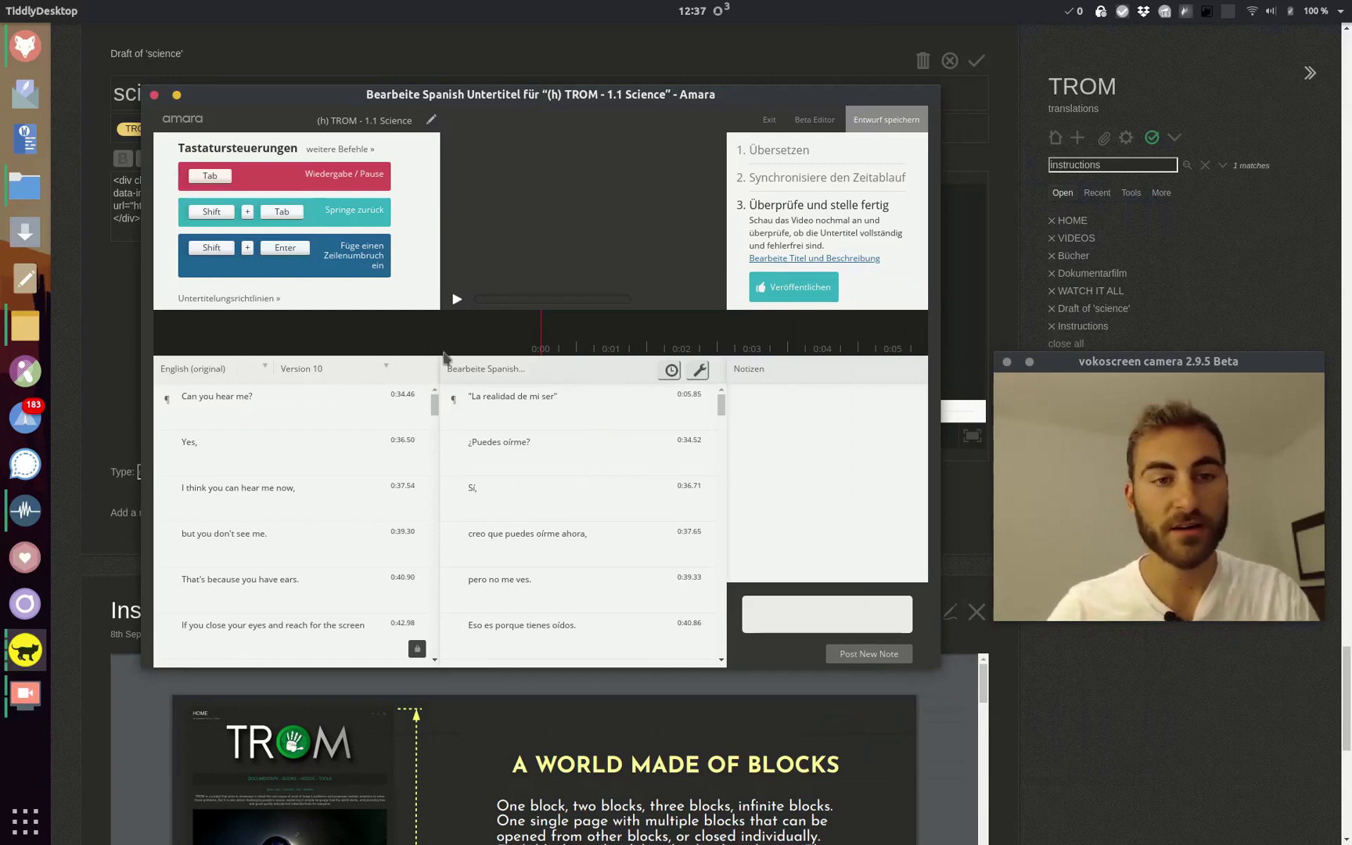
{"action": "scroll", "coordinate": [467, 453], "scroll_direction": "down", "scroll_amount": 3}
{"action": "scroll", "coordinate": [467, 452], "scroll_direction": "up", "scroll_amount": 3}
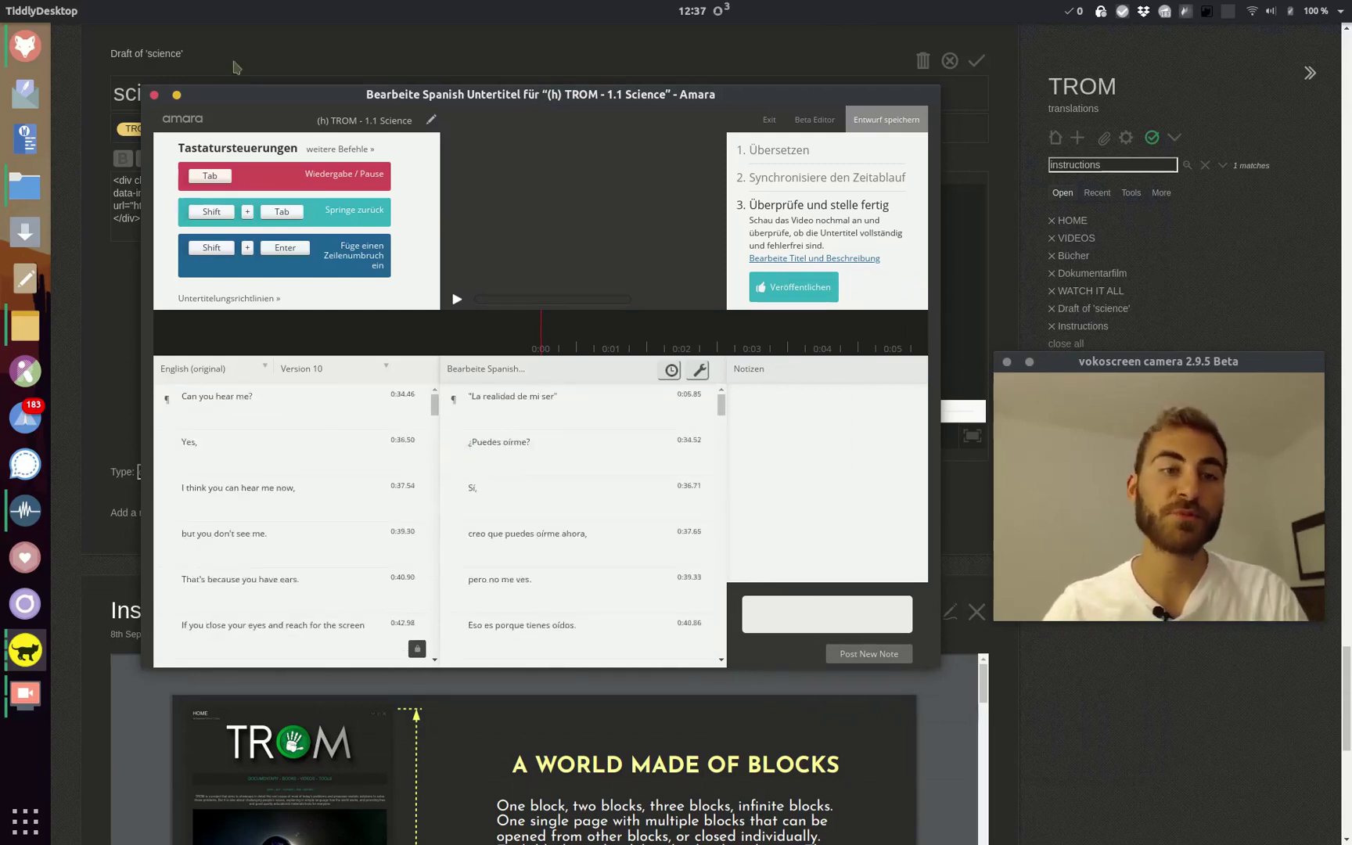
{"action": "left_click", "coordinate": [155, 95]}
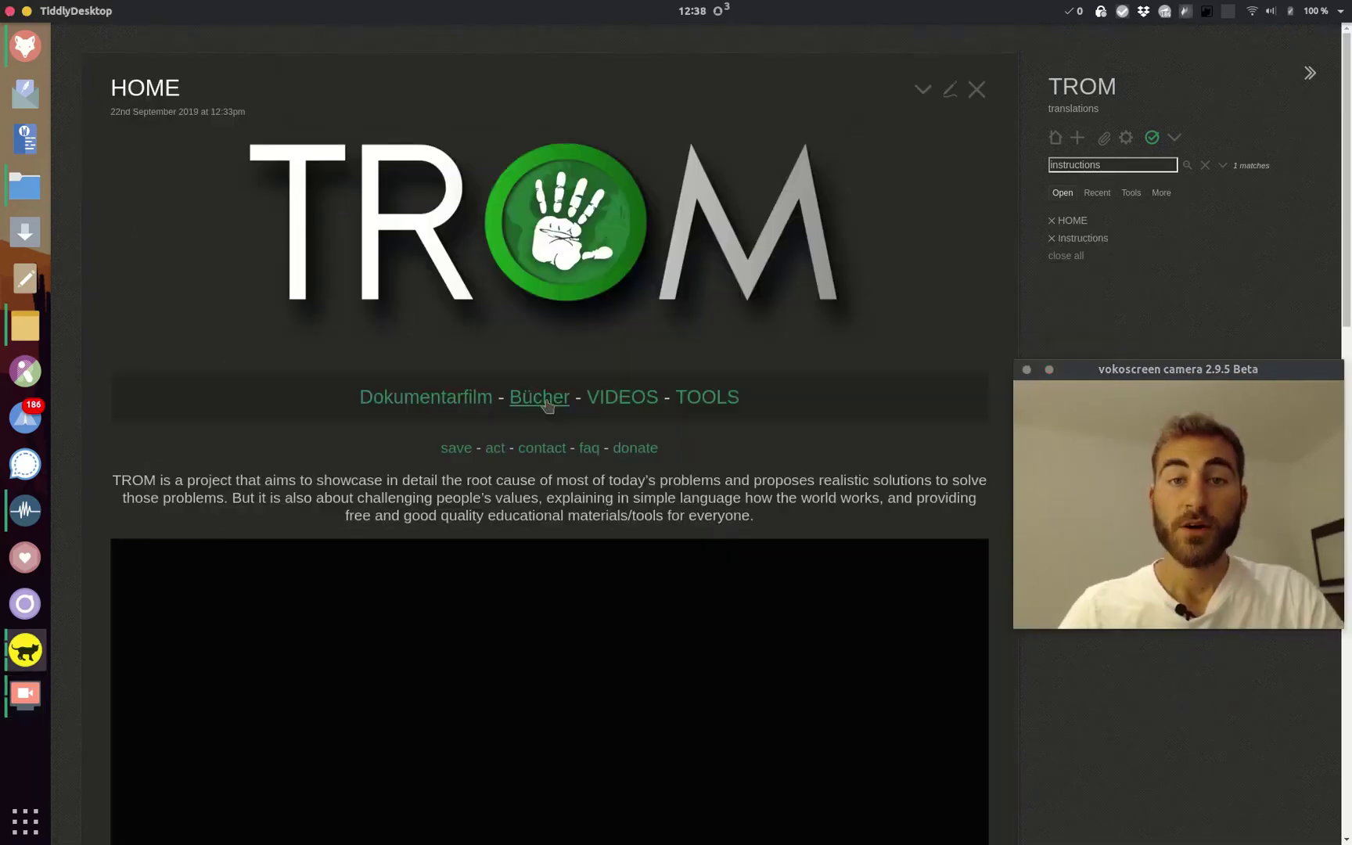
Open the Bücher tiddler from HOME, follow it to the READ THEM book list, and open Behaving: From Genes to Gender
{"action": "left_click", "coordinate": [540, 397]}
{"action": "left_click", "coordinate": [758, 447]}
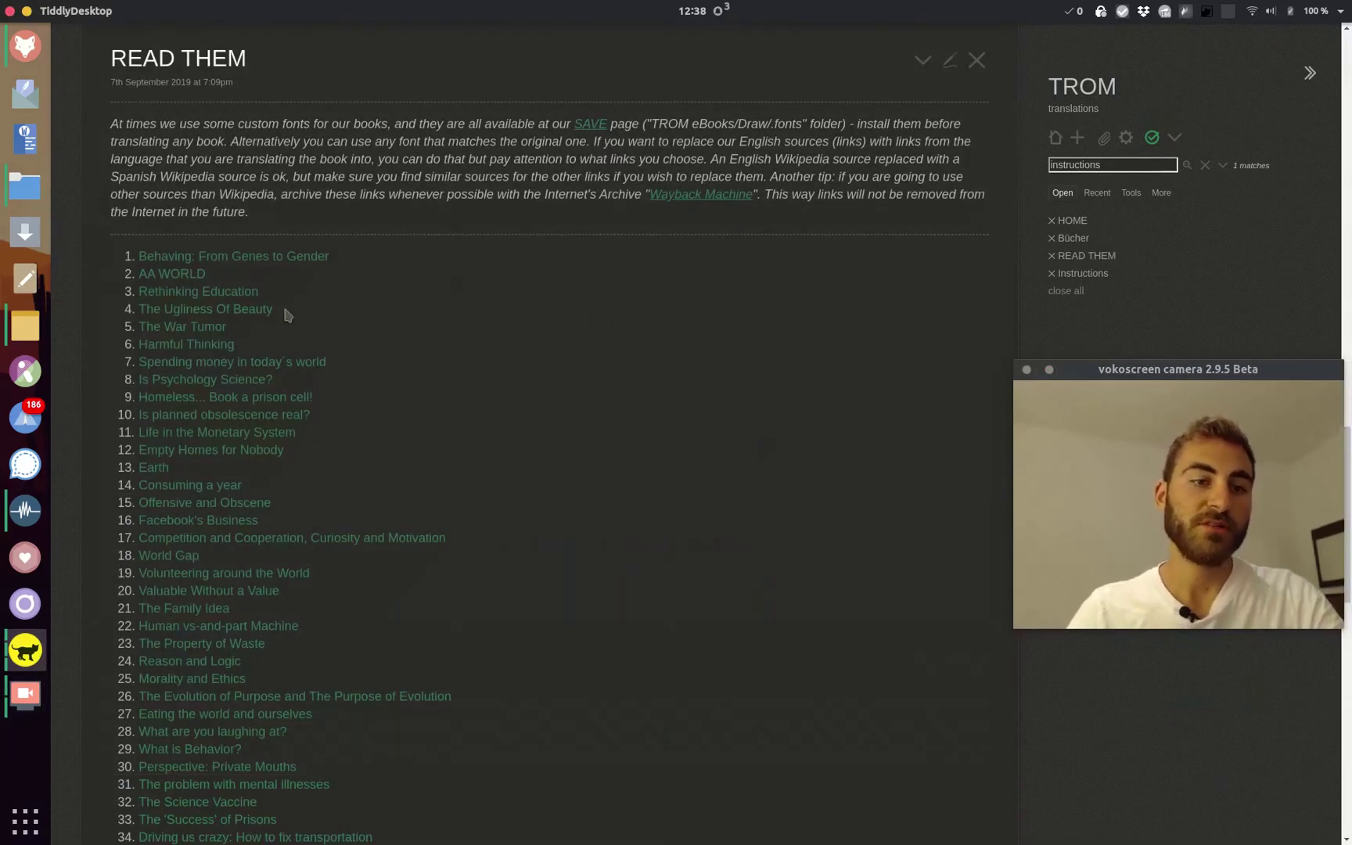
{"action": "scroll", "coordinate": [196, 301], "scroll_direction": "down", "scroll_amount": 2}
{"action": "scroll", "coordinate": [197, 302], "scroll_direction": "down", "scroll_amount": 5}
{"action": "scroll", "coordinate": [235, 446], "scroll_direction": "up", "scroll_amount": 10}
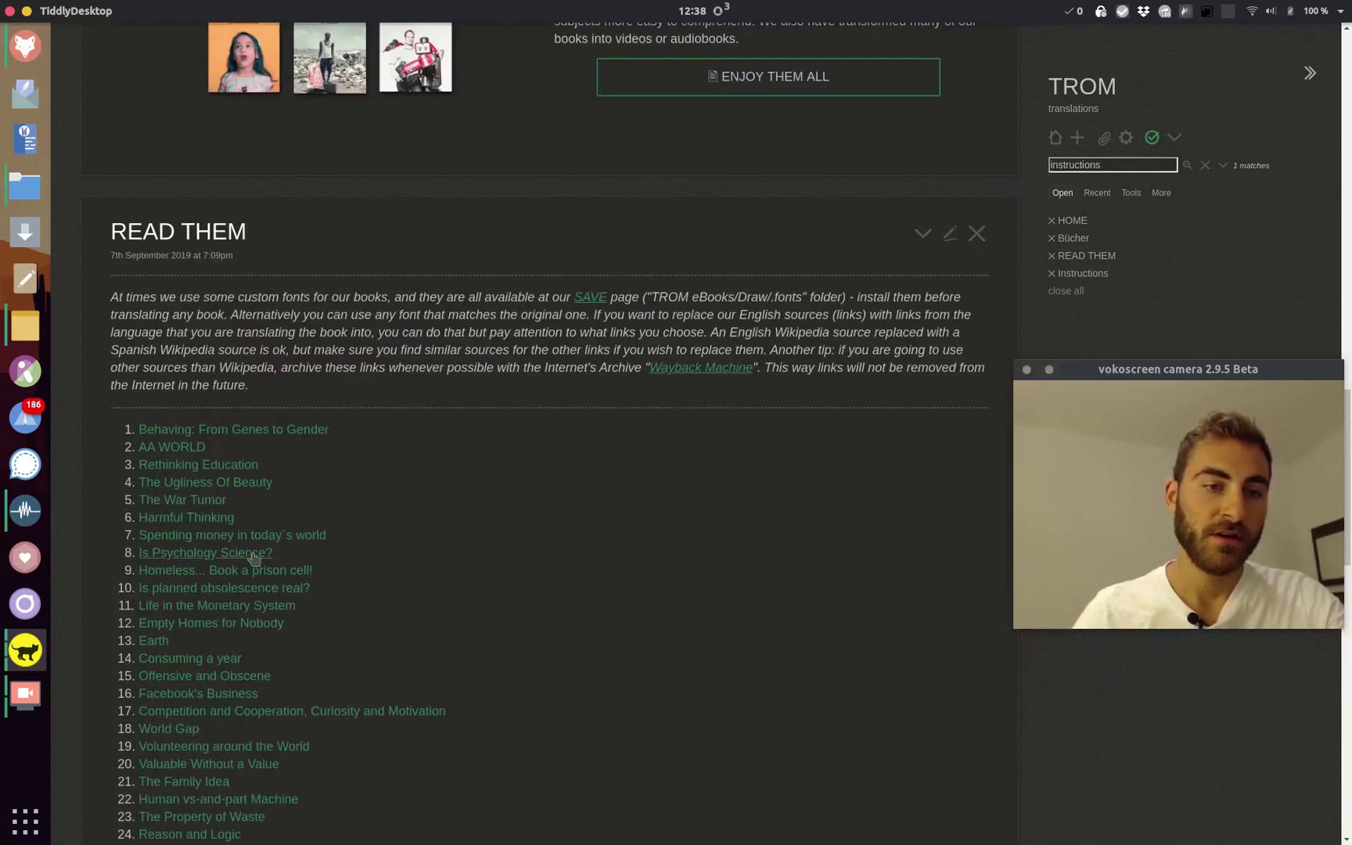
{"action": "left_click", "coordinate": [269, 432]}
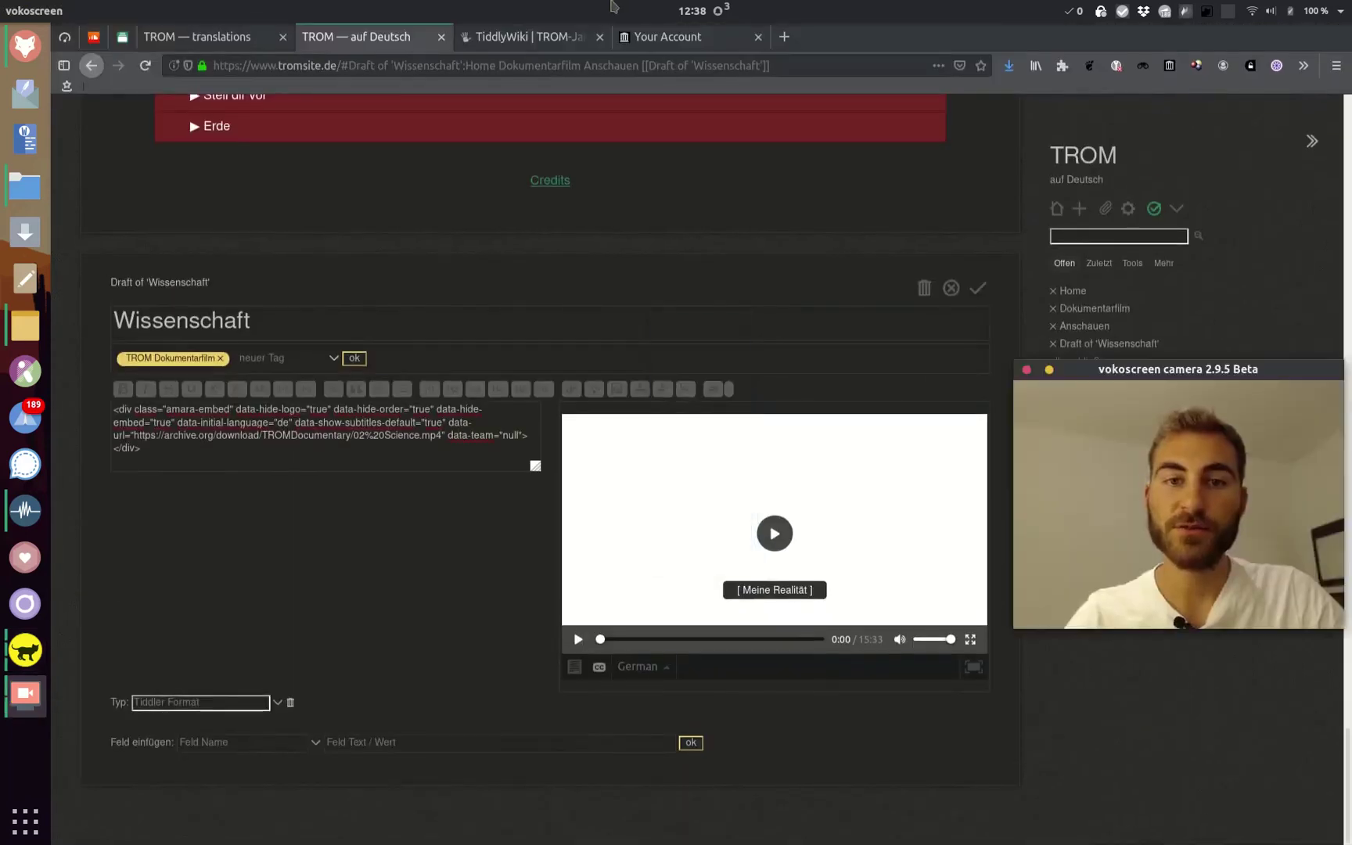
Switch to the archive.org account page in Firefox and examine the German TROM uploads
{"action": "left_click", "coordinate": [681, 37]}
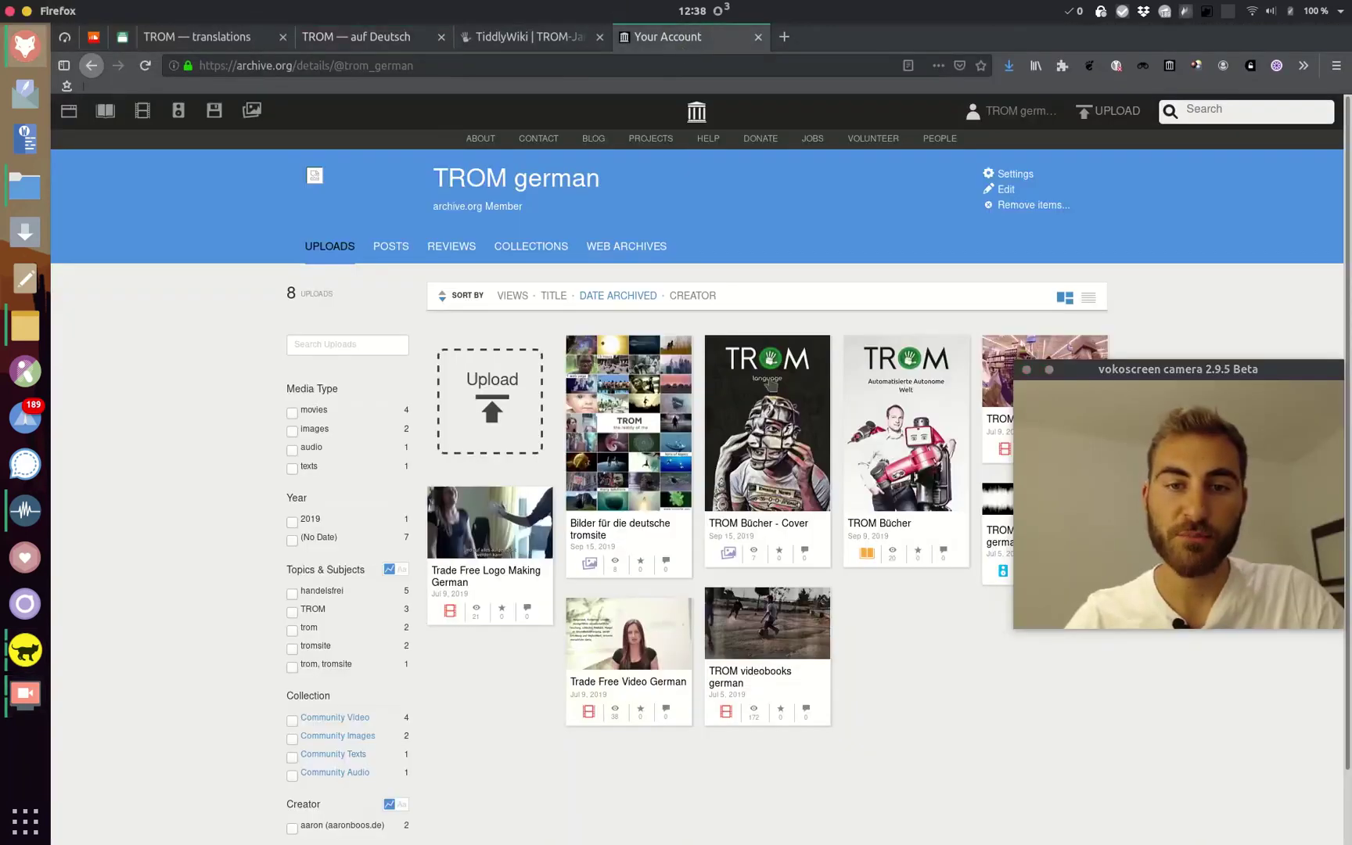
{"action": "scroll", "coordinate": [1175, 314], "scroll_direction": "down", "scroll_amount": 3}
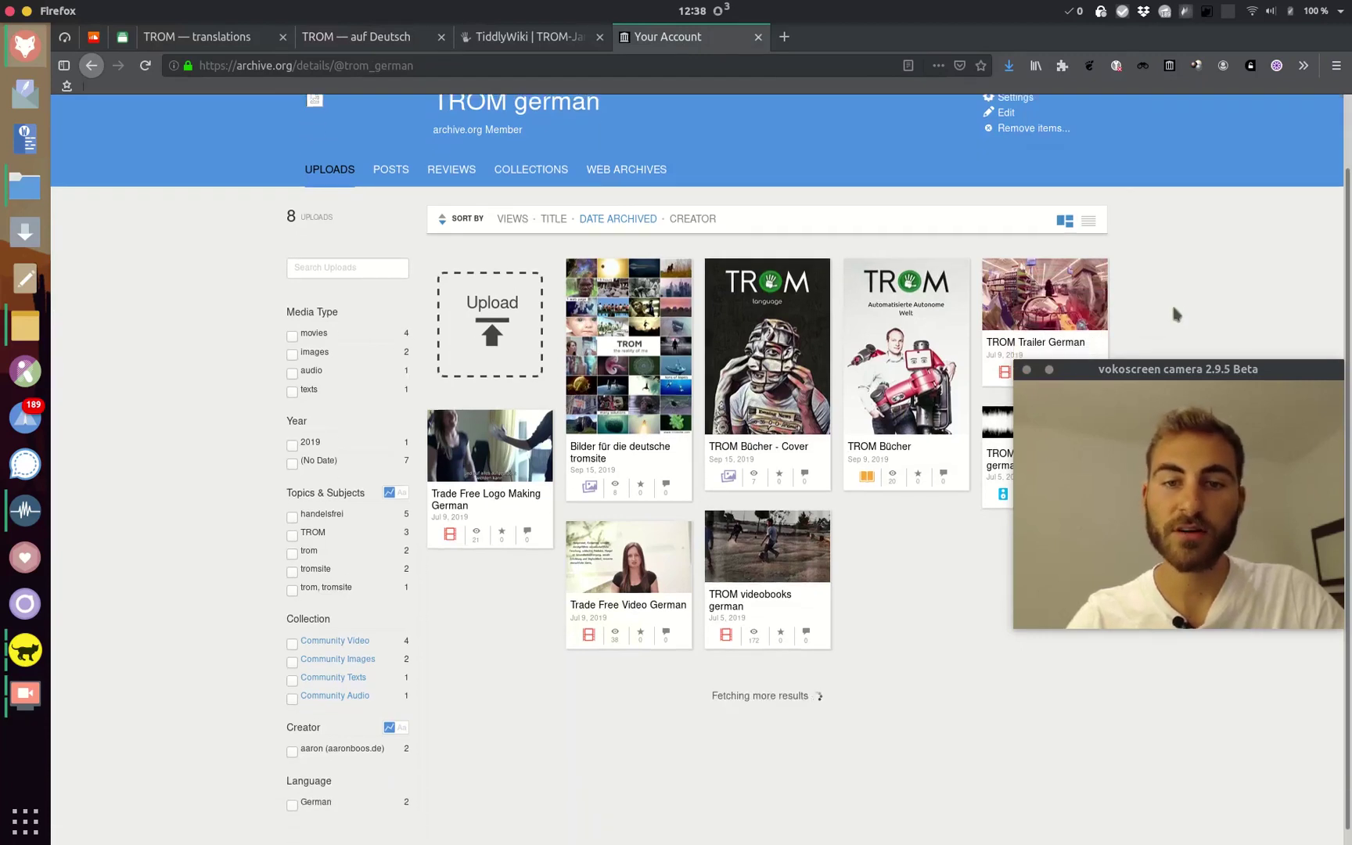
{"action": "scroll", "coordinate": [529, 164], "scroll_direction": "up", "scroll_amount": 3}
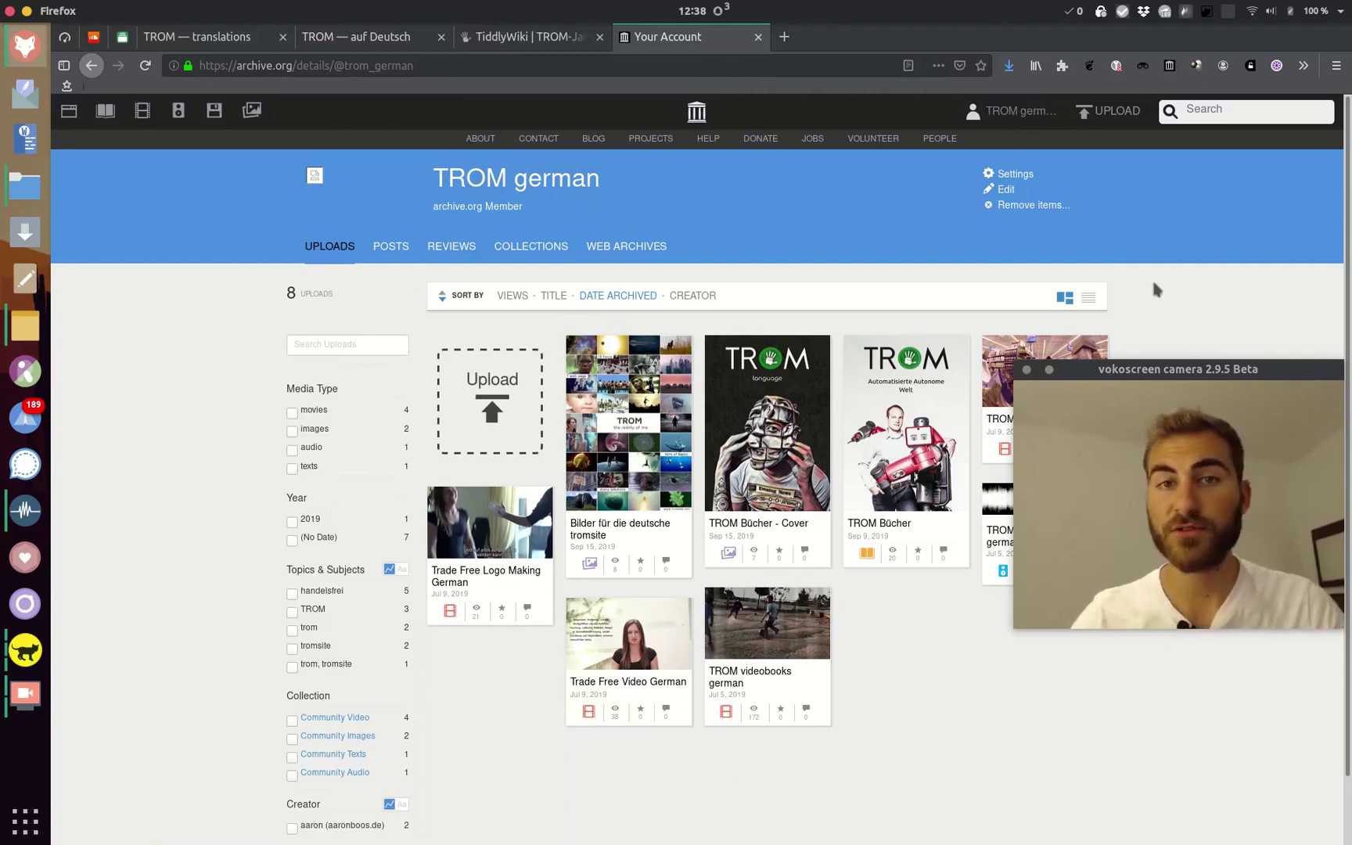
{"action": "scroll", "coordinate": [1155, 290], "scroll_direction": "down", "scroll_amount": 2}
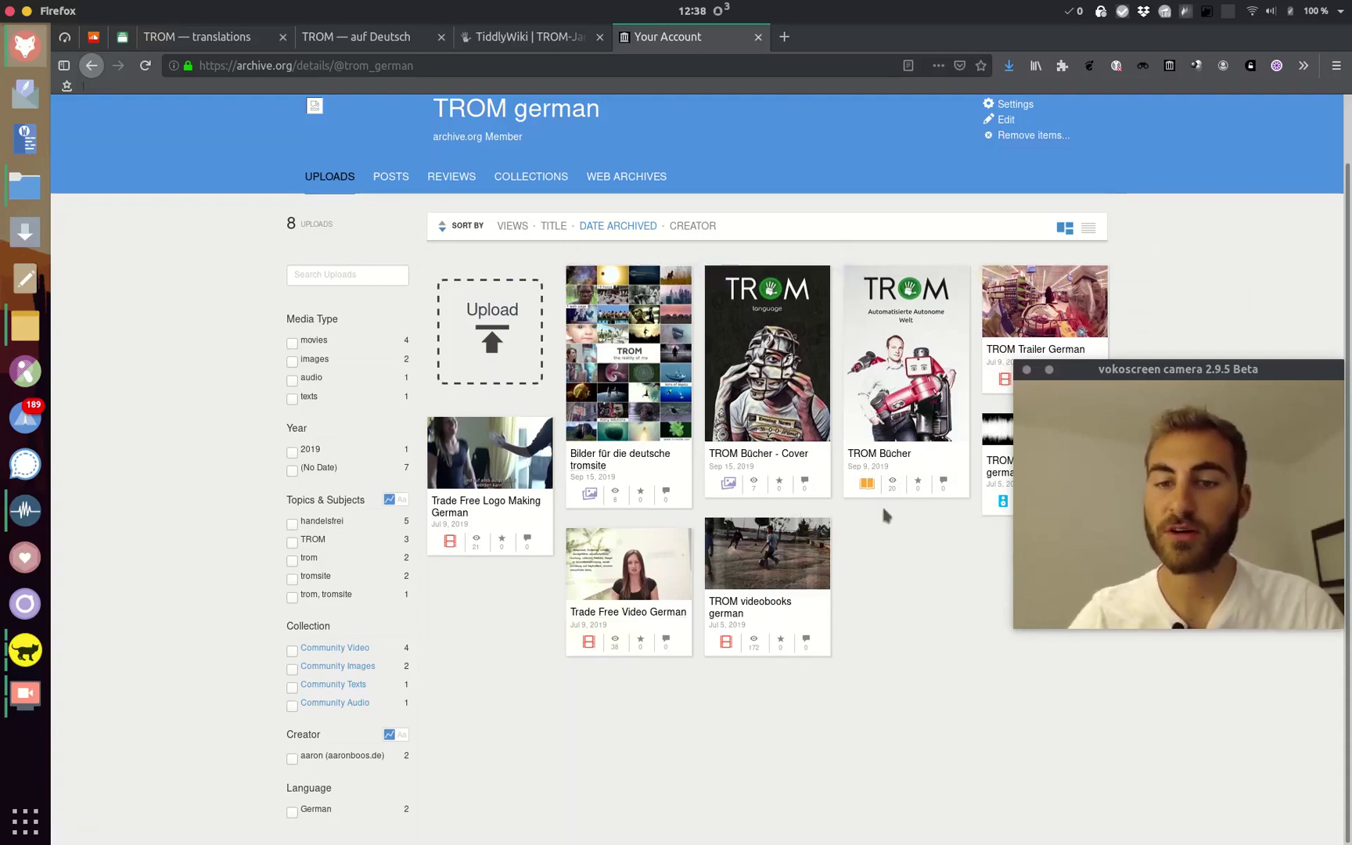
{"action": "left_click_drag", "start_coordinate": [1132, 368], "coordinate": [1132, 527]}
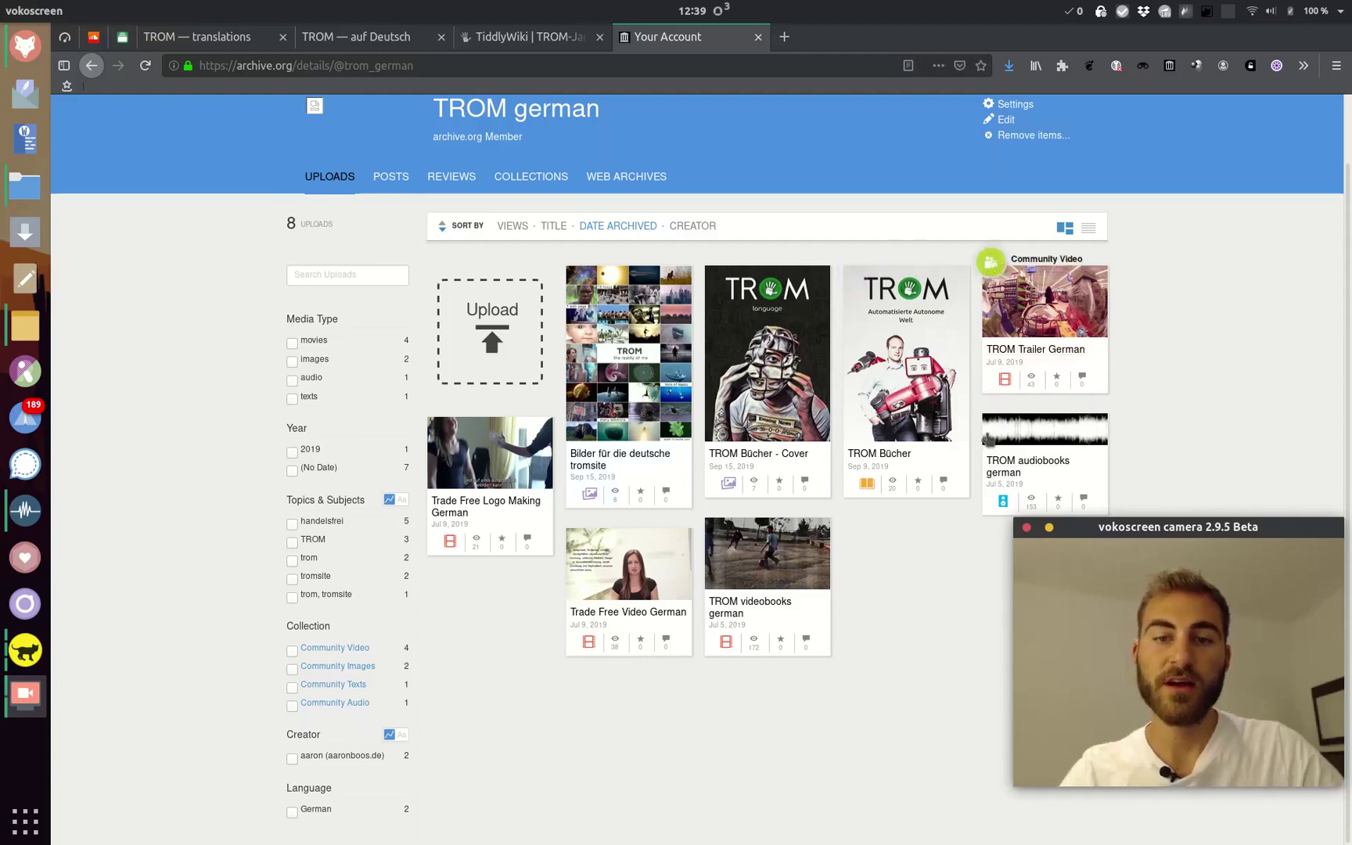
Open the TROM Bücher upload, list its PDF files and copy the link address of TROM - Die Familienidee.pdf
{"action": "left_click", "coordinate": [876, 454]}
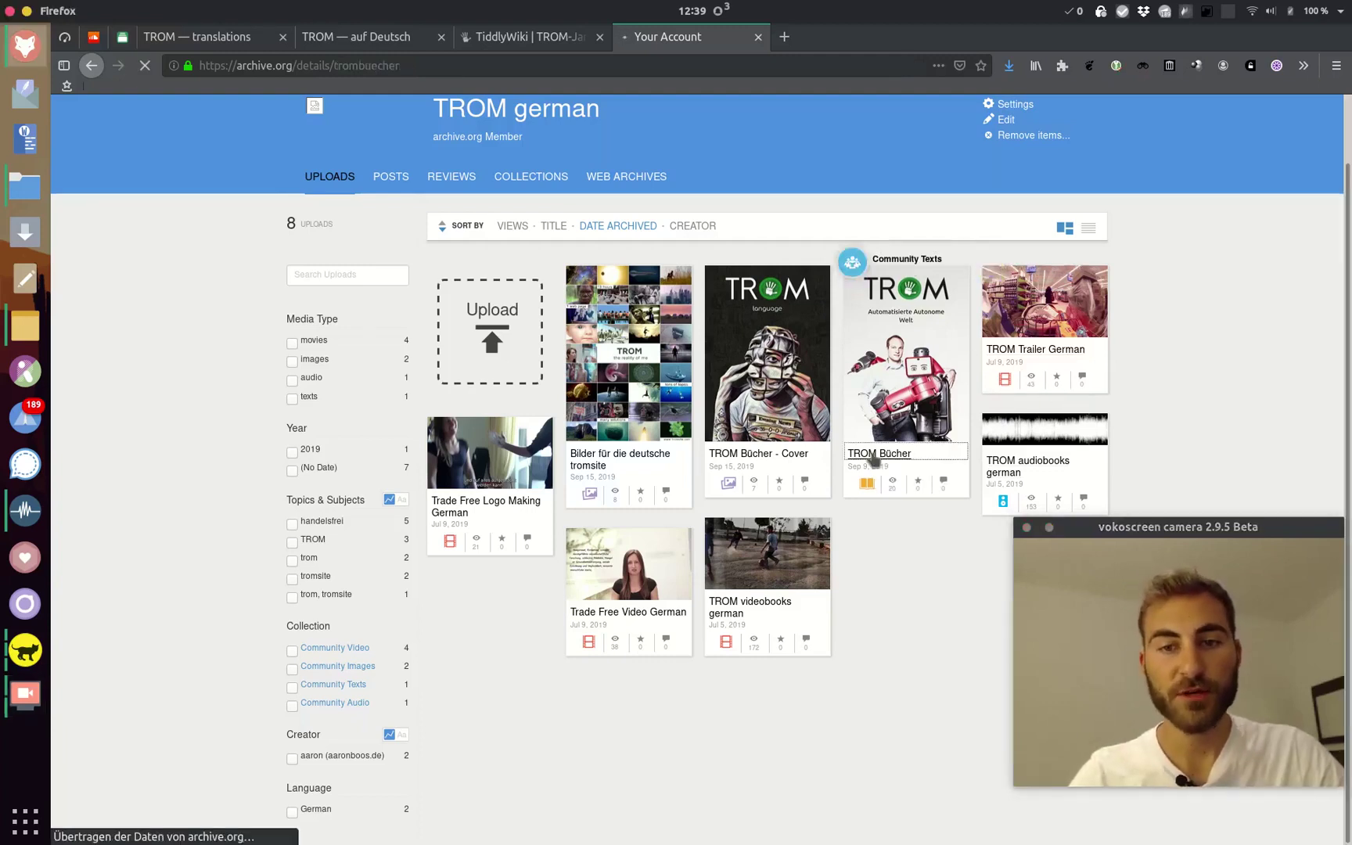
{"action": "scroll", "coordinate": [857, 599], "scroll_direction": "down", "scroll_amount": 10}
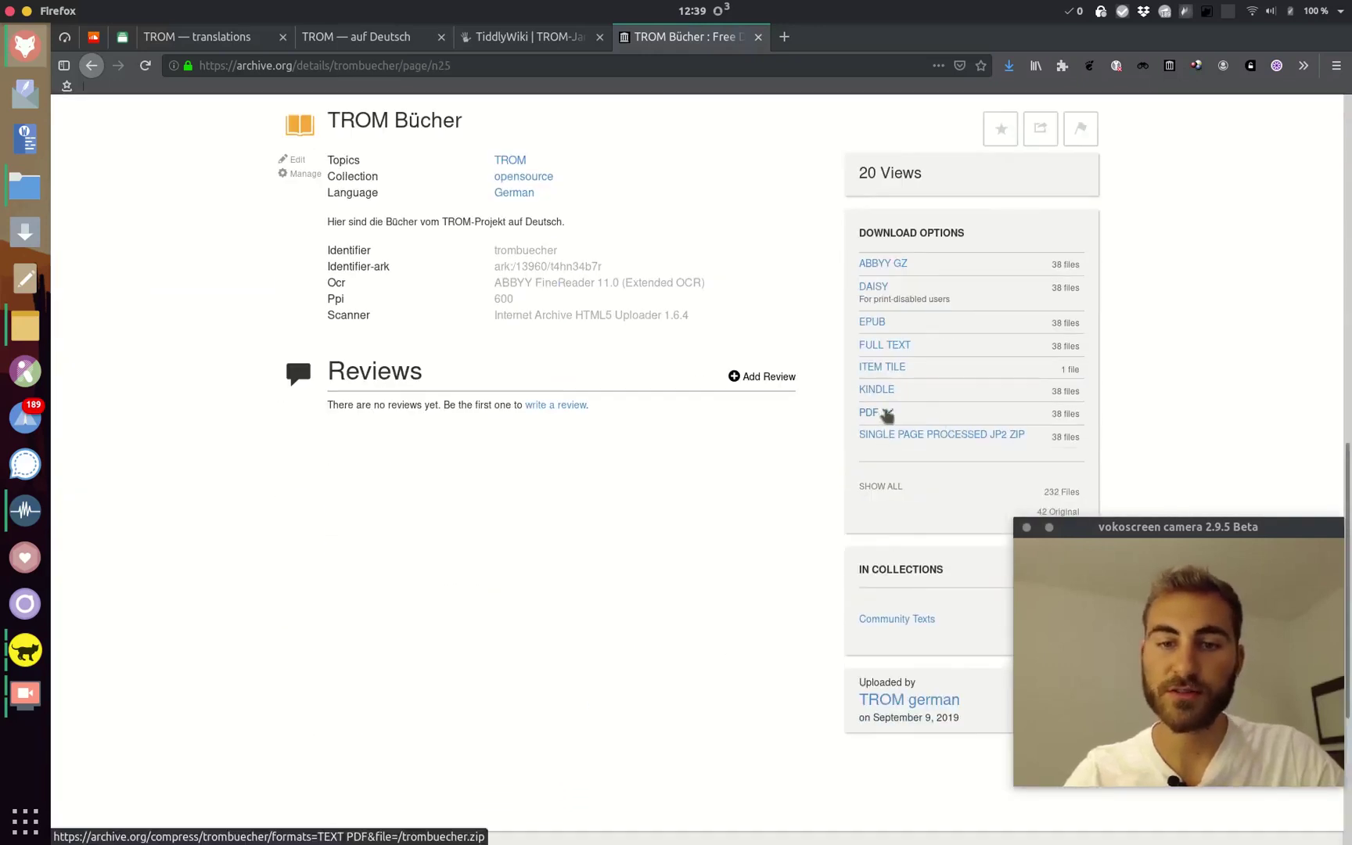
{"action": "left_click", "coordinate": [871, 413]}
{"action": "scroll", "coordinate": [916, 561], "scroll_direction": "down", "scroll_amount": 2}
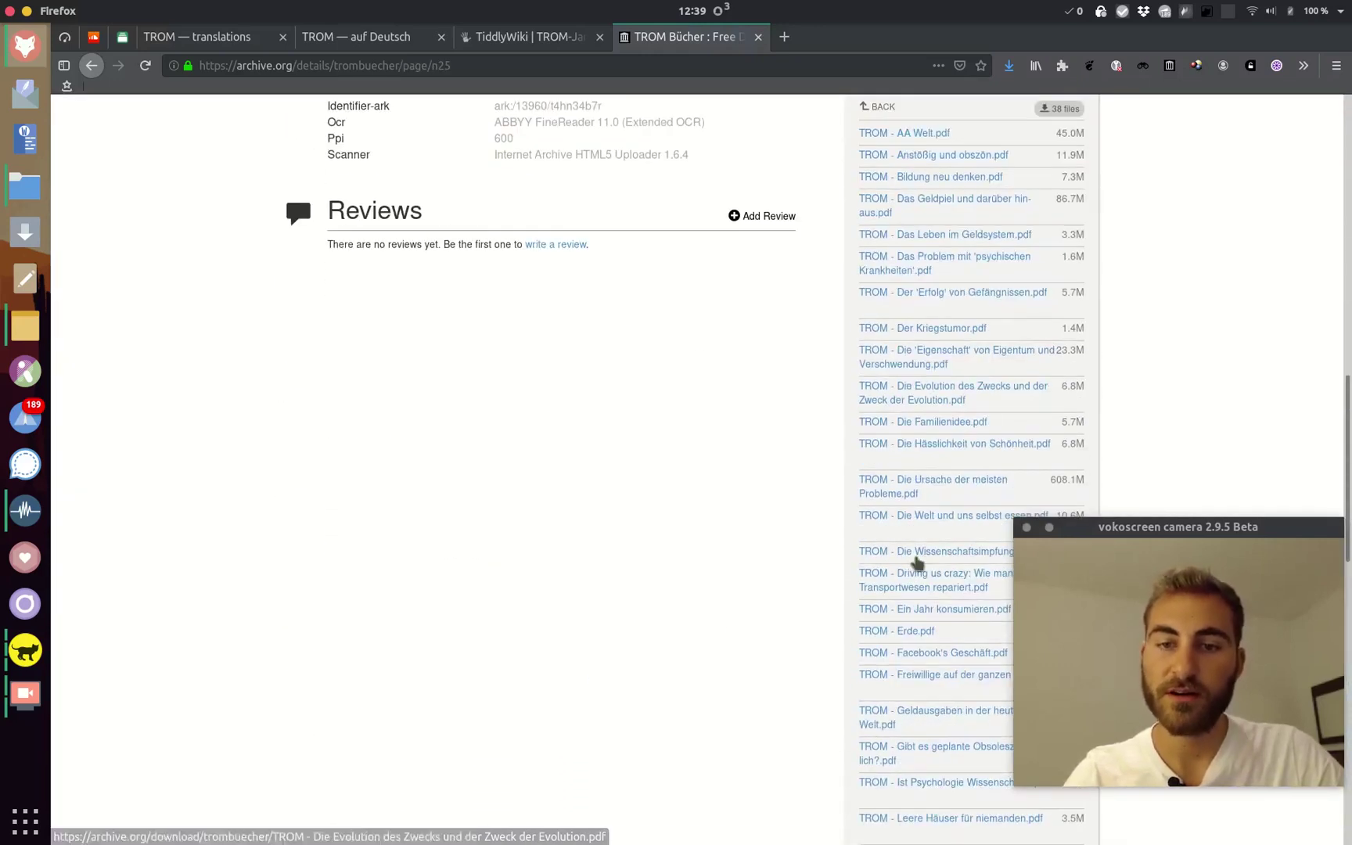
{"action": "right_click", "coordinate": [906, 426]}
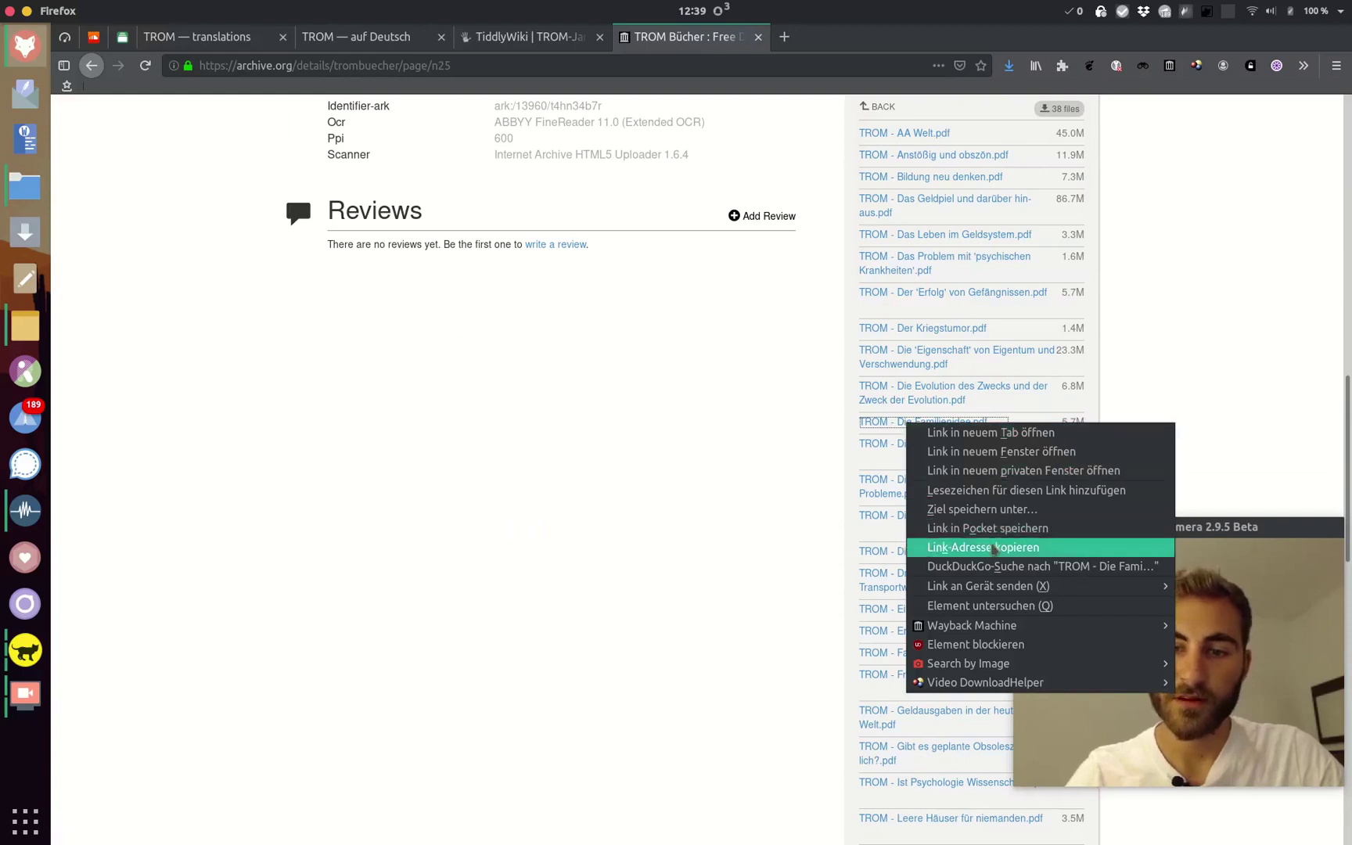
{"action": "left_click", "coordinate": [992, 546]}
{"action": "key", "text": "ctrl+alt+Up"}
{"action": "key", "text": "ctrl+alt+Up"}
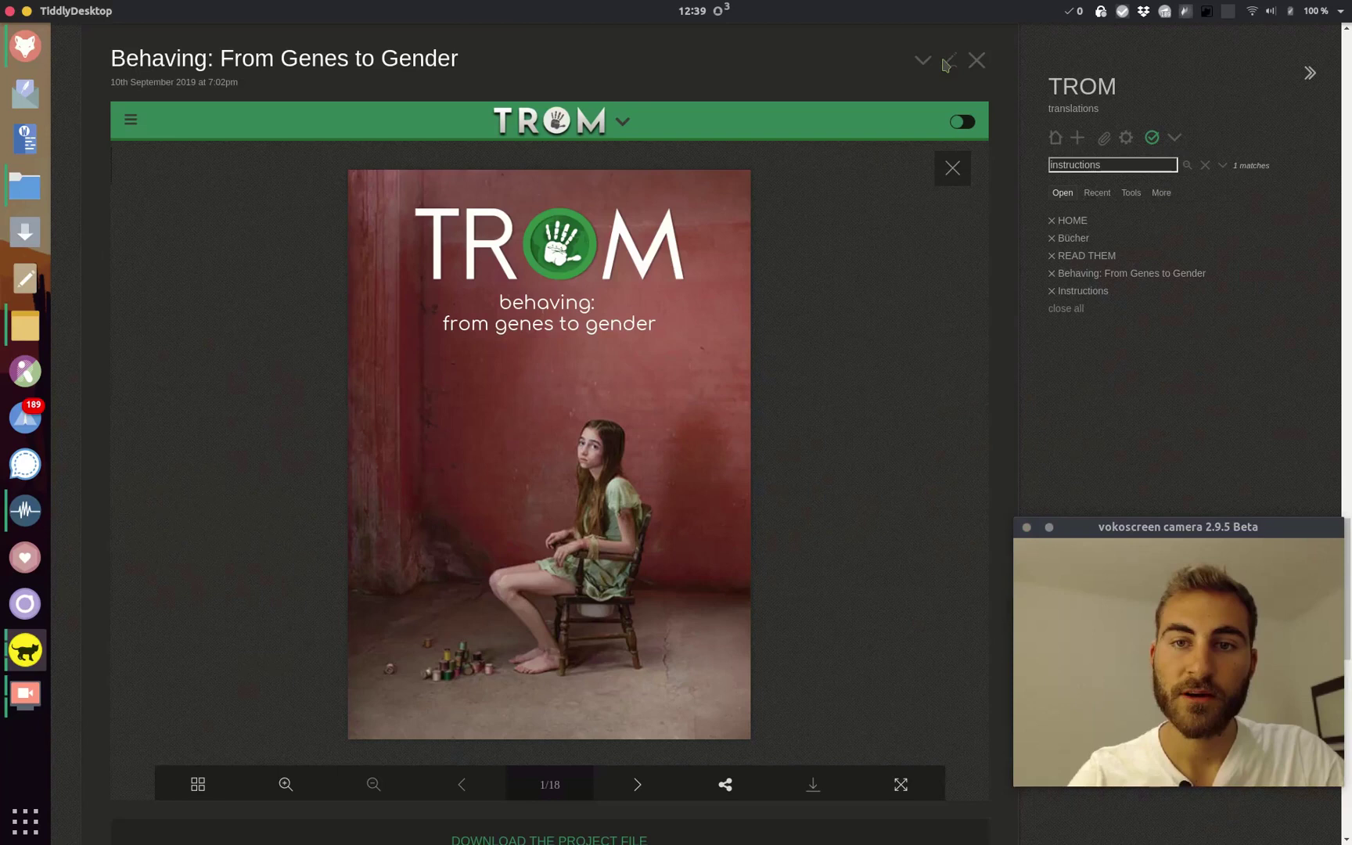
{"action": "left_click", "coordinate": [947, 63]}
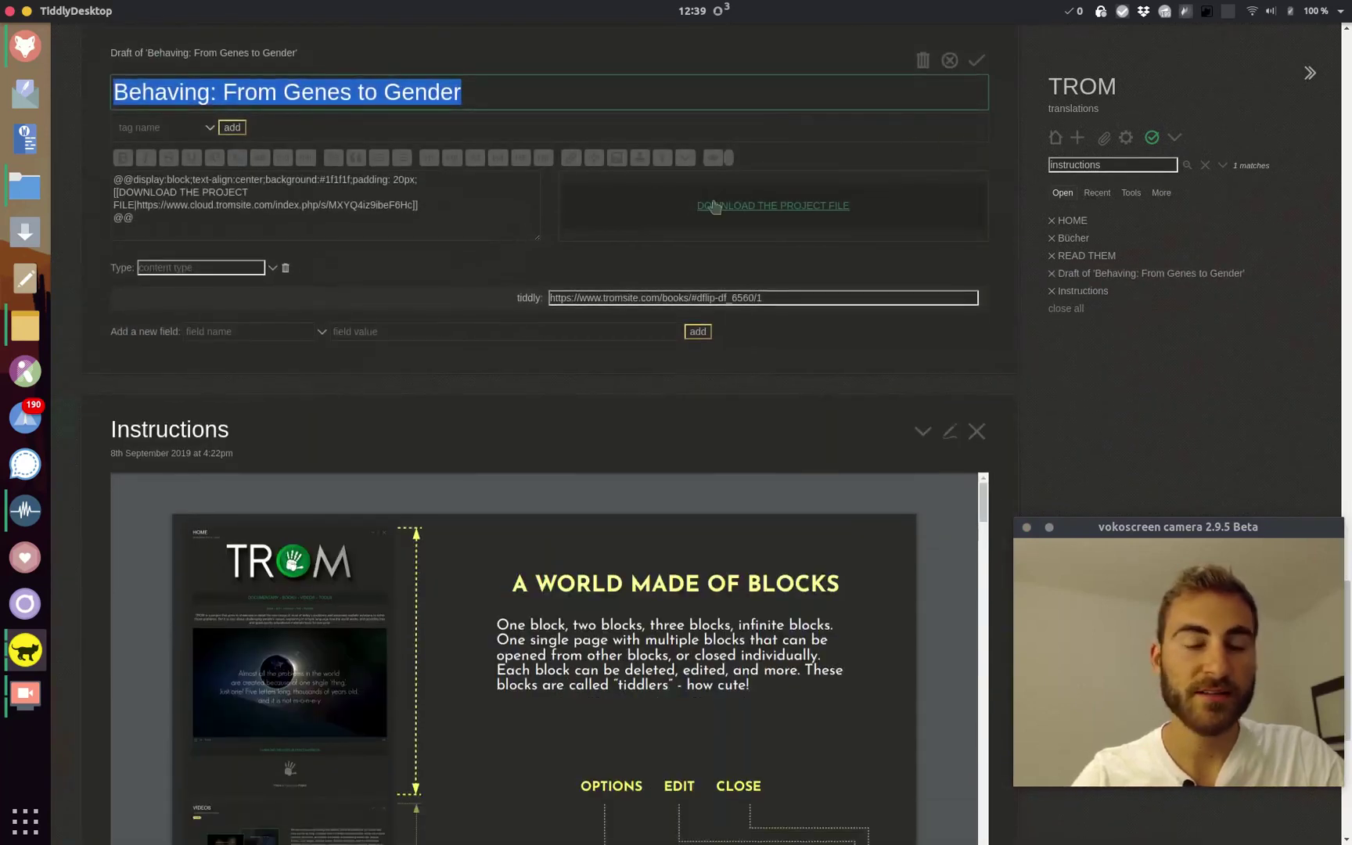
{"action": "left_click_drag", "start_coordinate": [789, 297], "coordinate": [497, 306]}
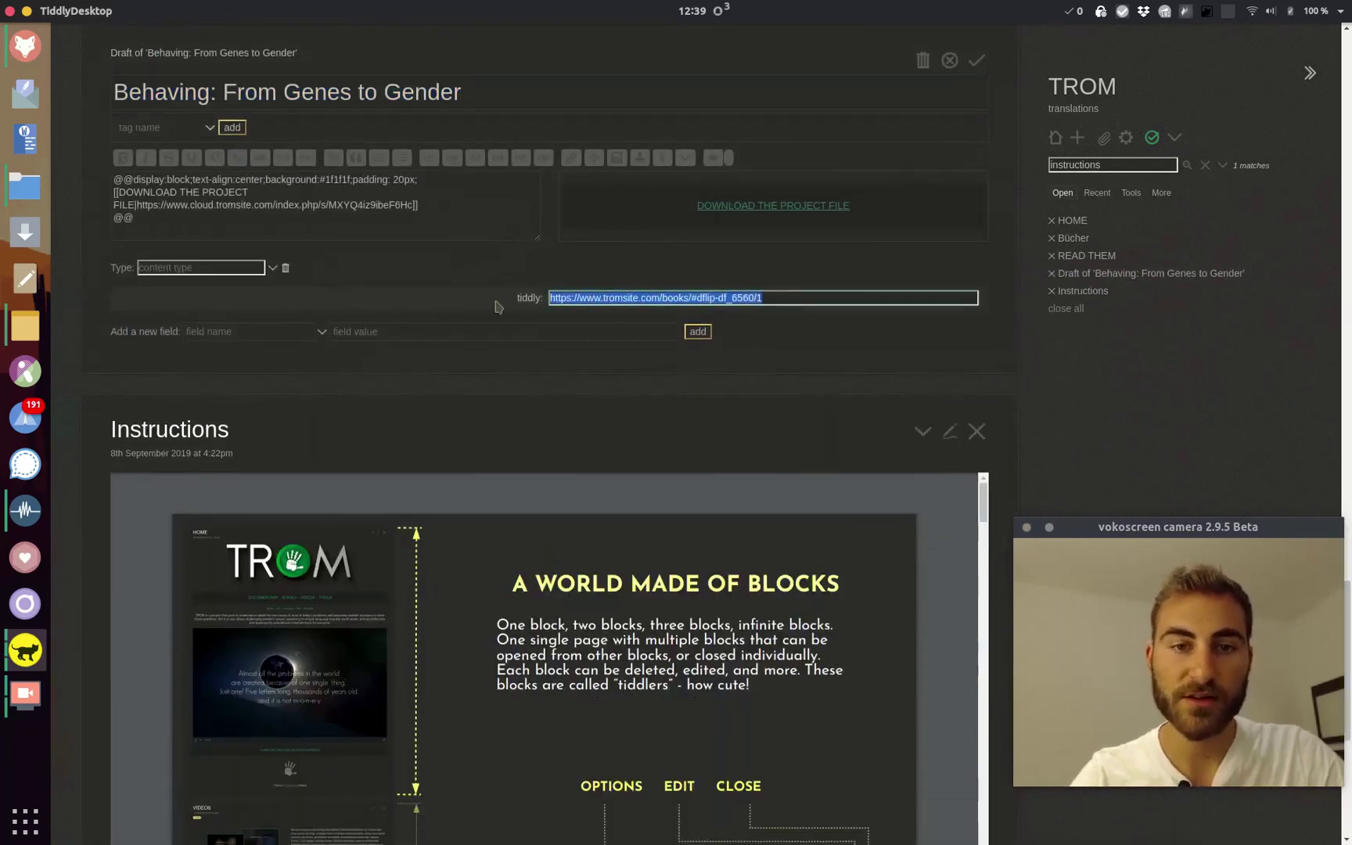
{"action": "type", "text": "https://archive.org/download/trombuecher/TROM%20-%20Die%20Familienidee.pdf"}
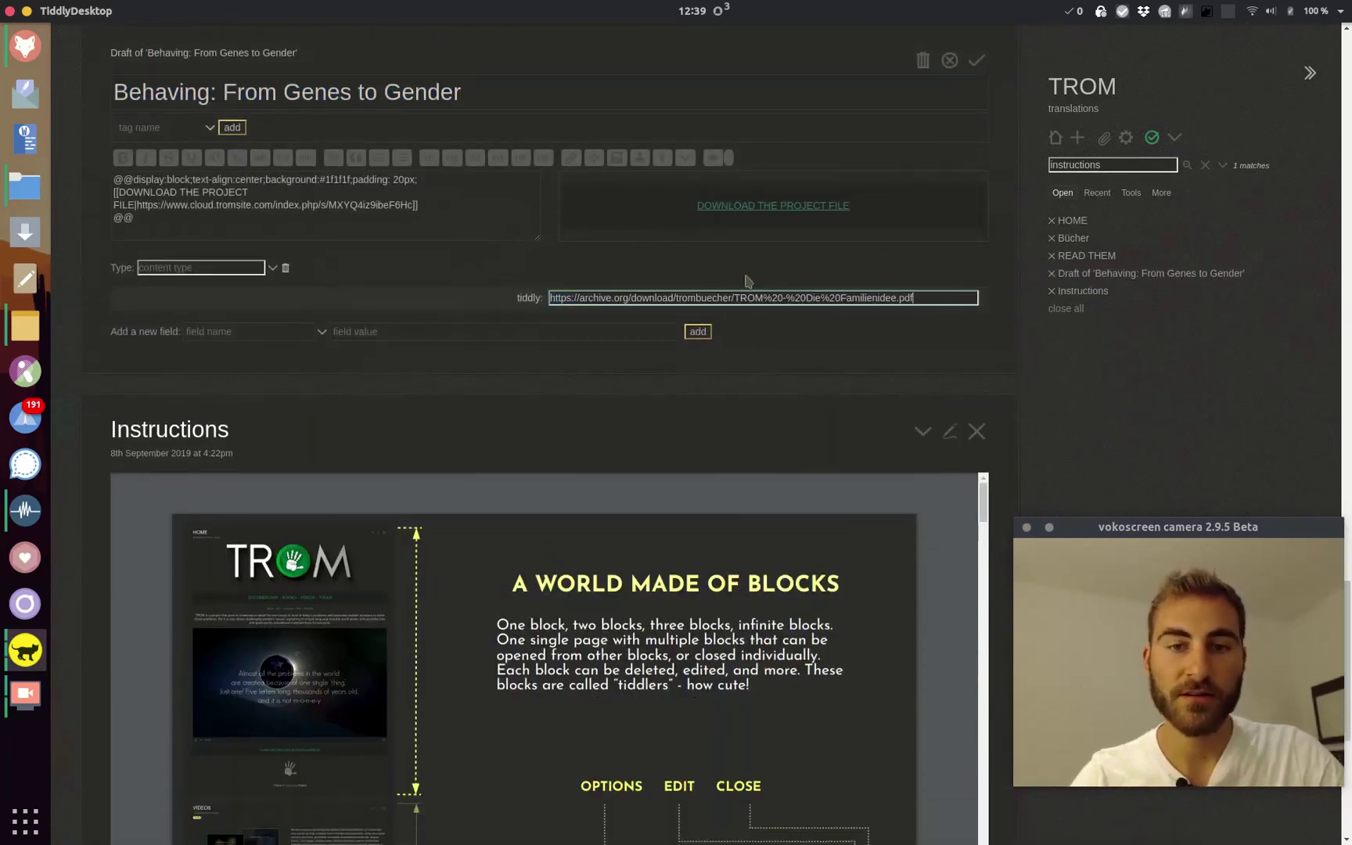
{"action": "left_click", "coordinate": [976, 66]}
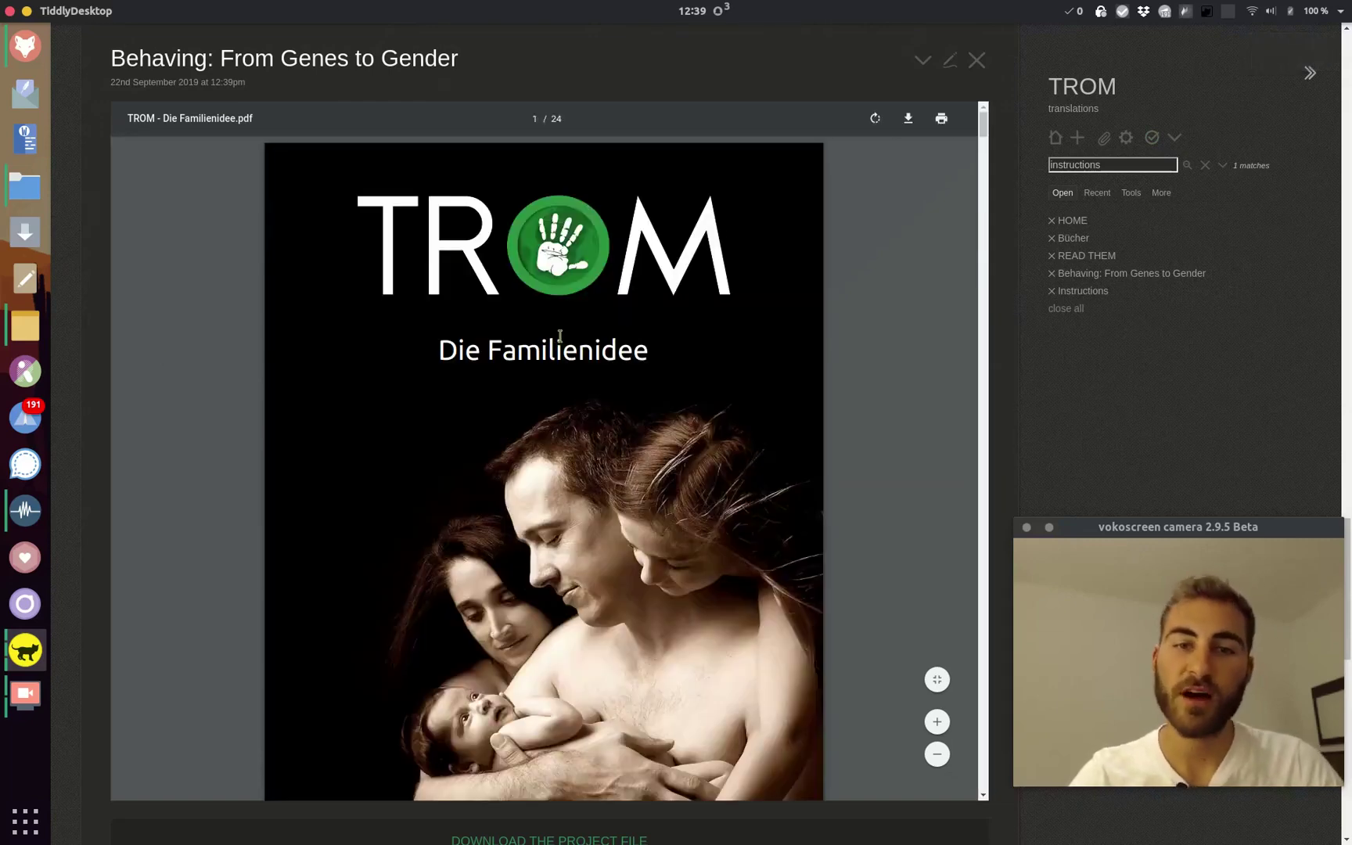
{"action": "scroll", "coordinate": [660, 362], "scroll_direction": "down", "scroll_amount": 15}
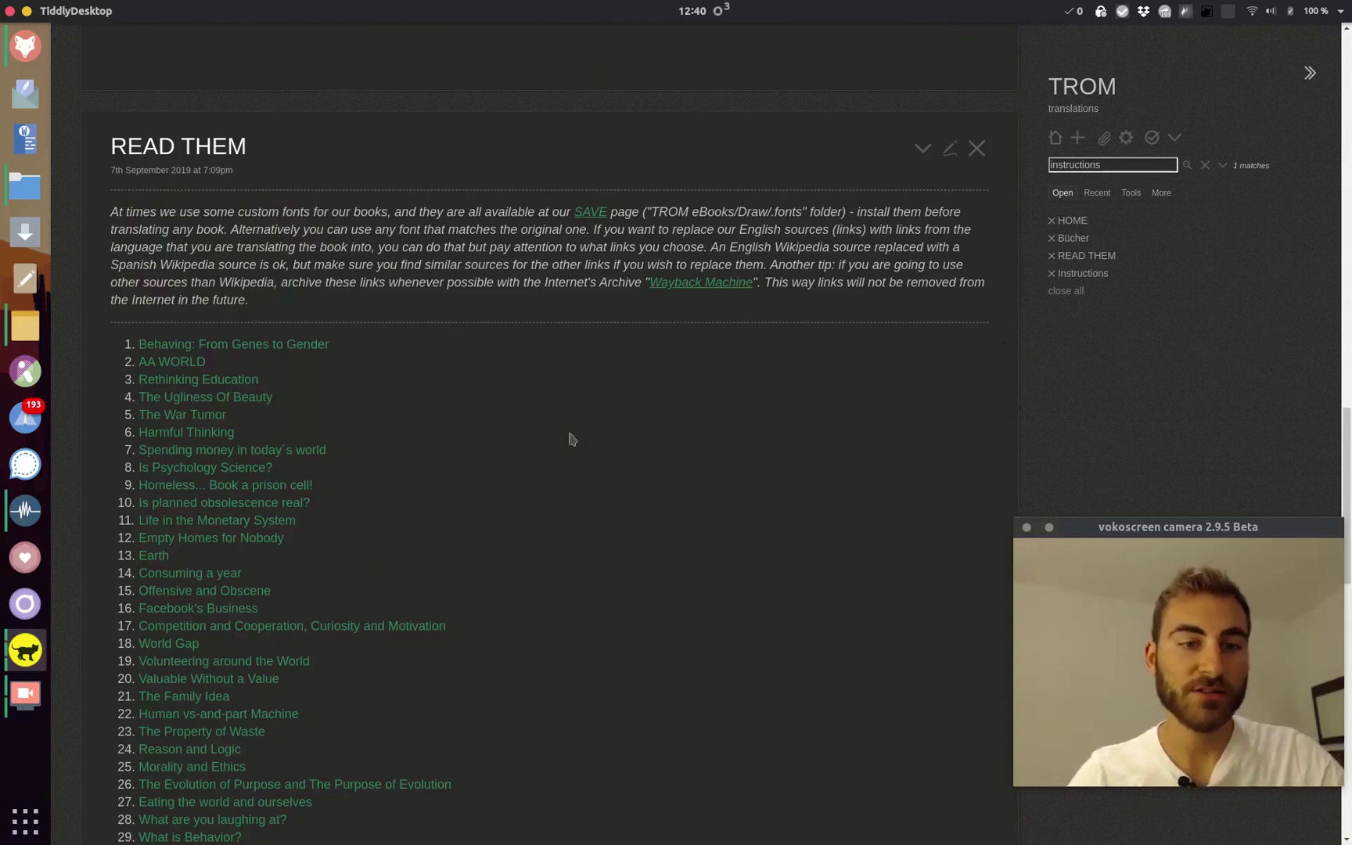
Switch to the German TROM site in Firefox, open Bücher from Home and follow it to the Lesen book overview
{"action": "key", "text": "alt+Tab"}
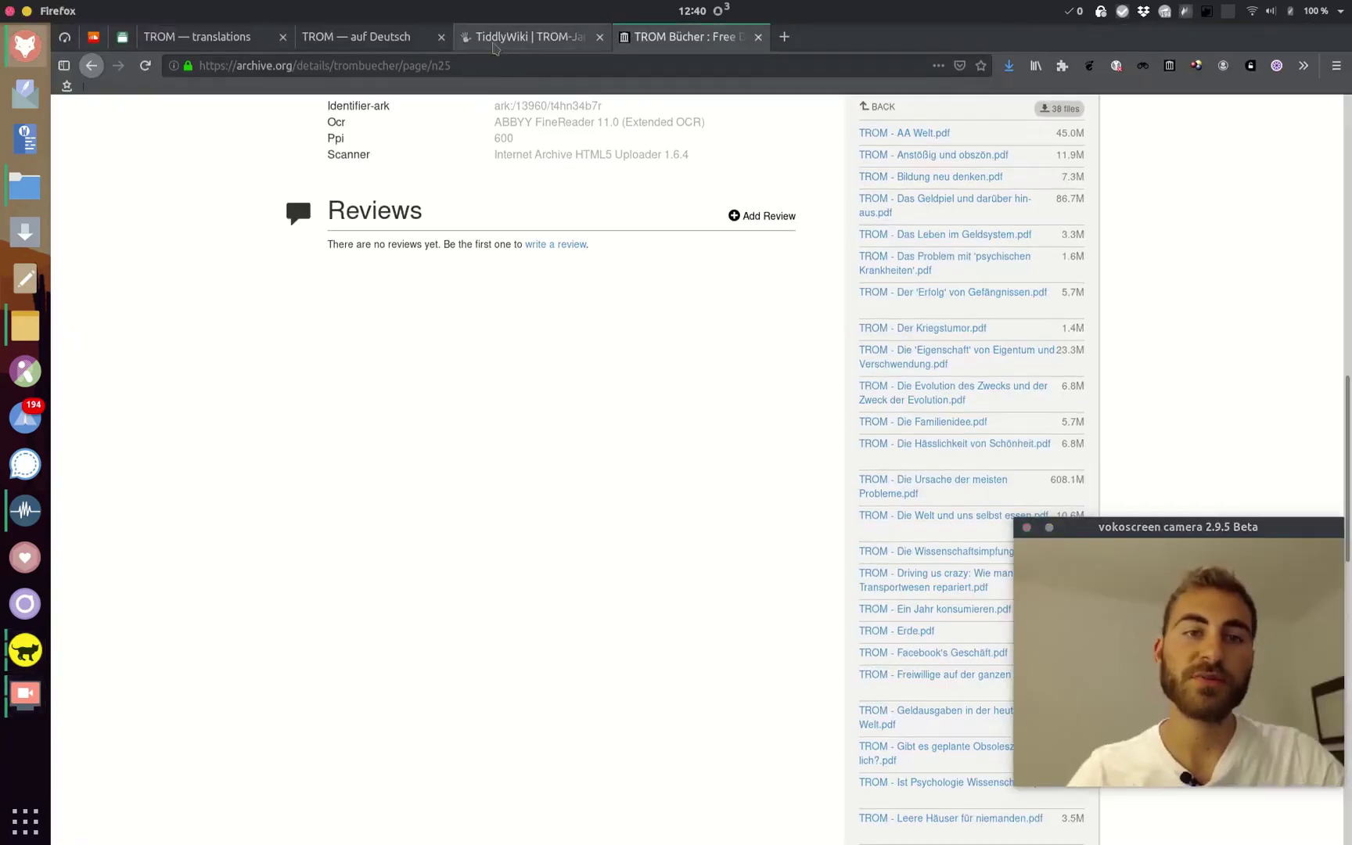
{"action": "left_click", "coordinate": [505, 43]}
{"action": "left_click", "coordinate": [373, 40]}
{"action": "scroll", "coordinate": [491, 294], "scroll_direction": "up", "scroll_amount": 15}
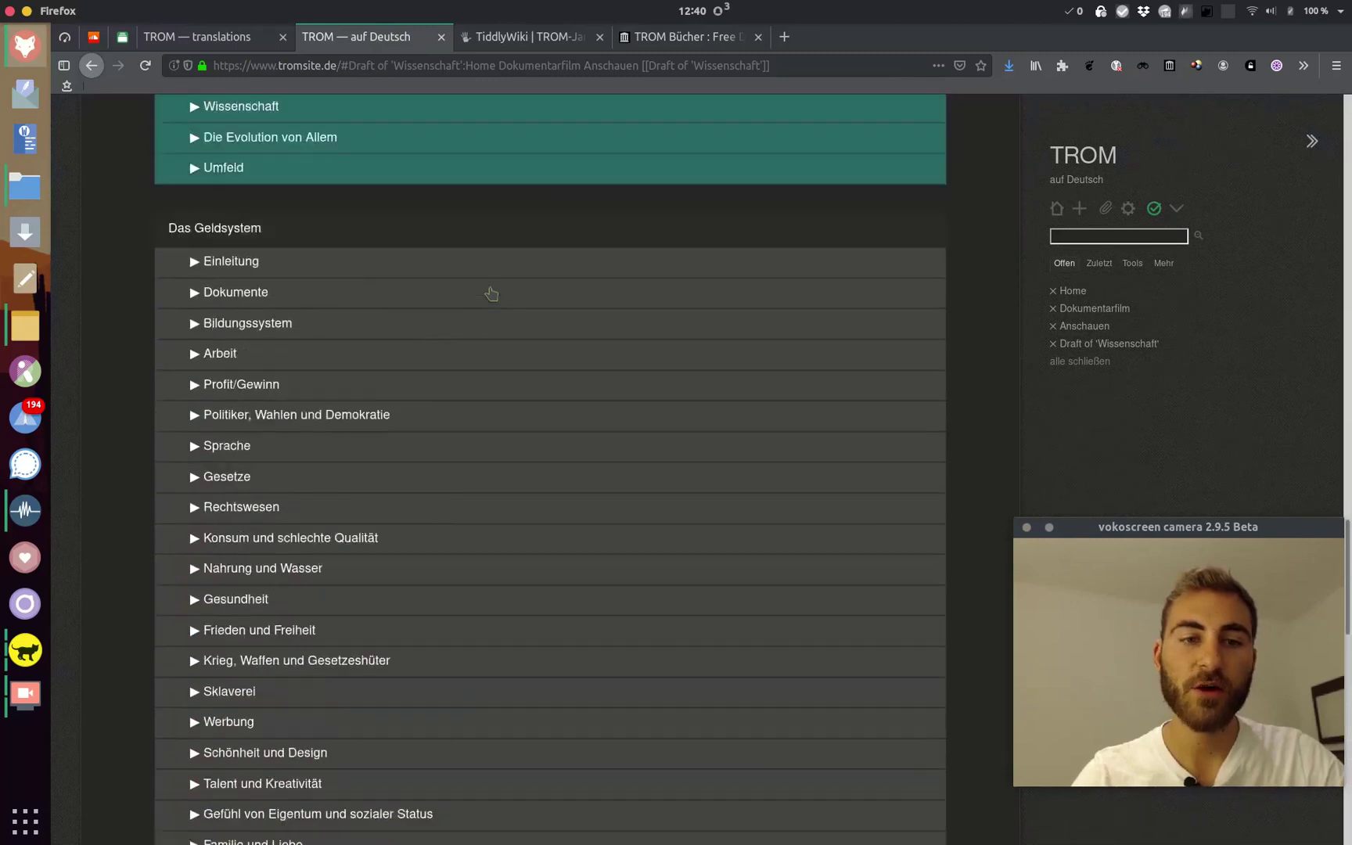
{"action": "scroll", "coordinate": [492, 294], "scroll_direction": "up", "scroll_amount": 10}
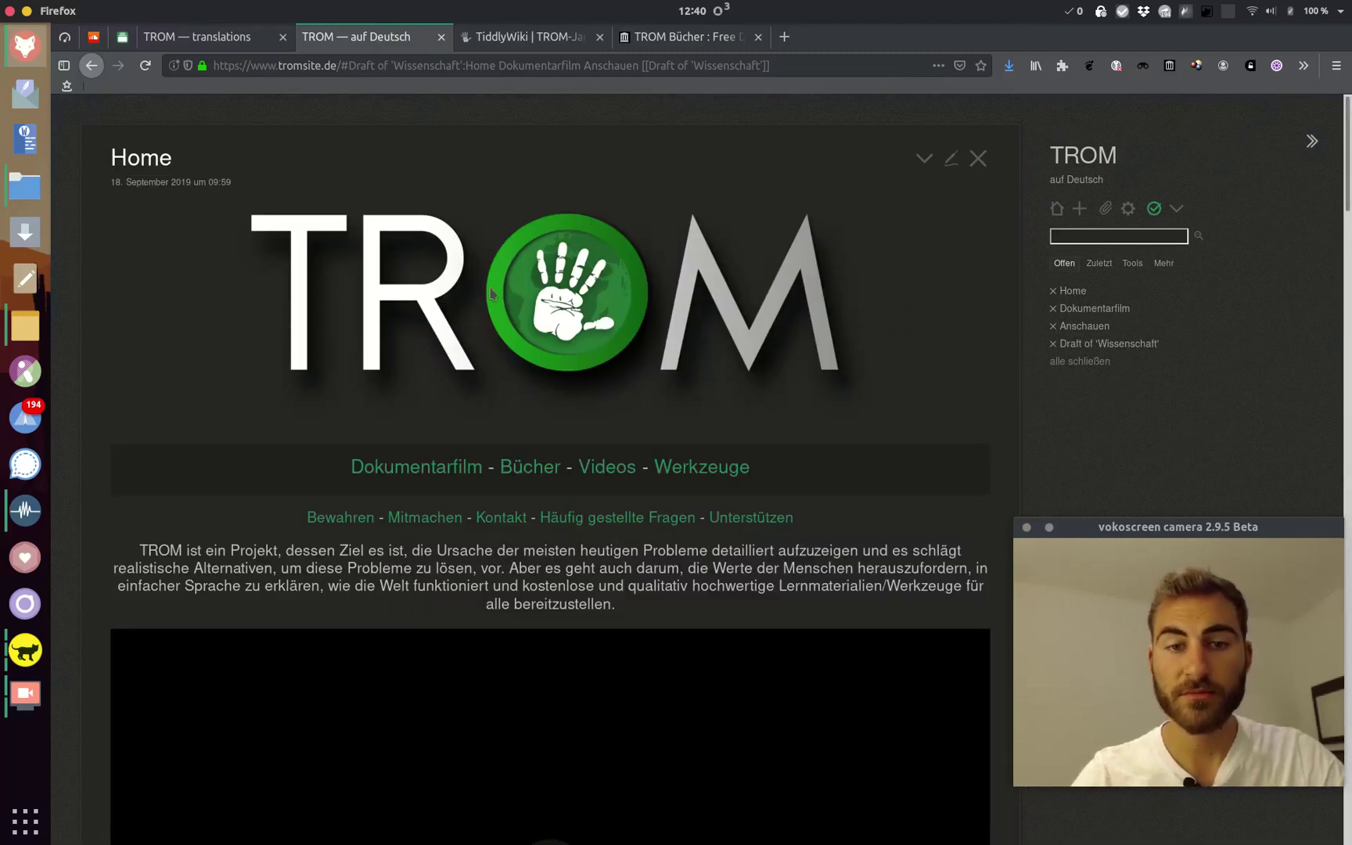
{"action": "left_click", "coordinate": [551, 468]}
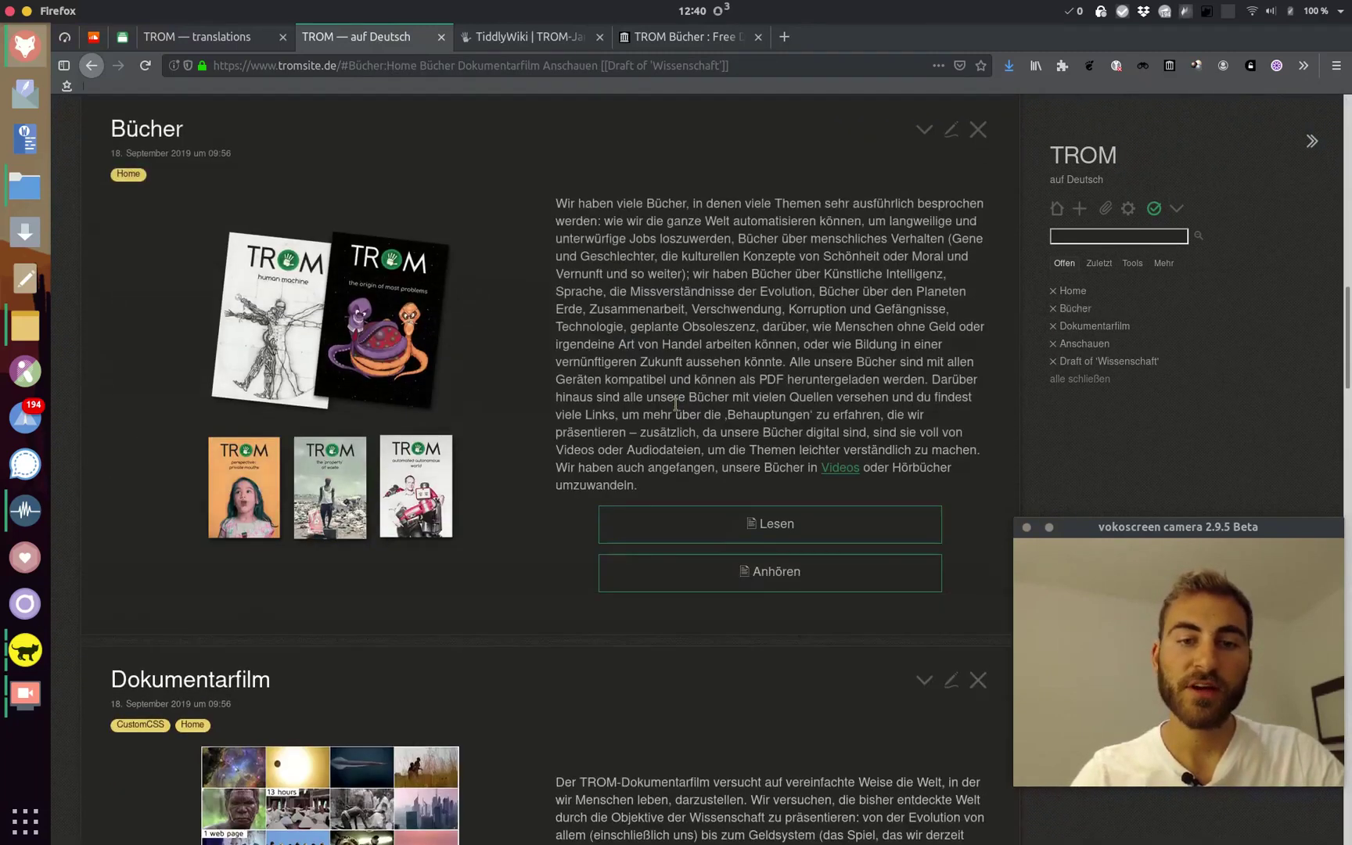
{"action": "left_click", "coordinate": [788, 529]}
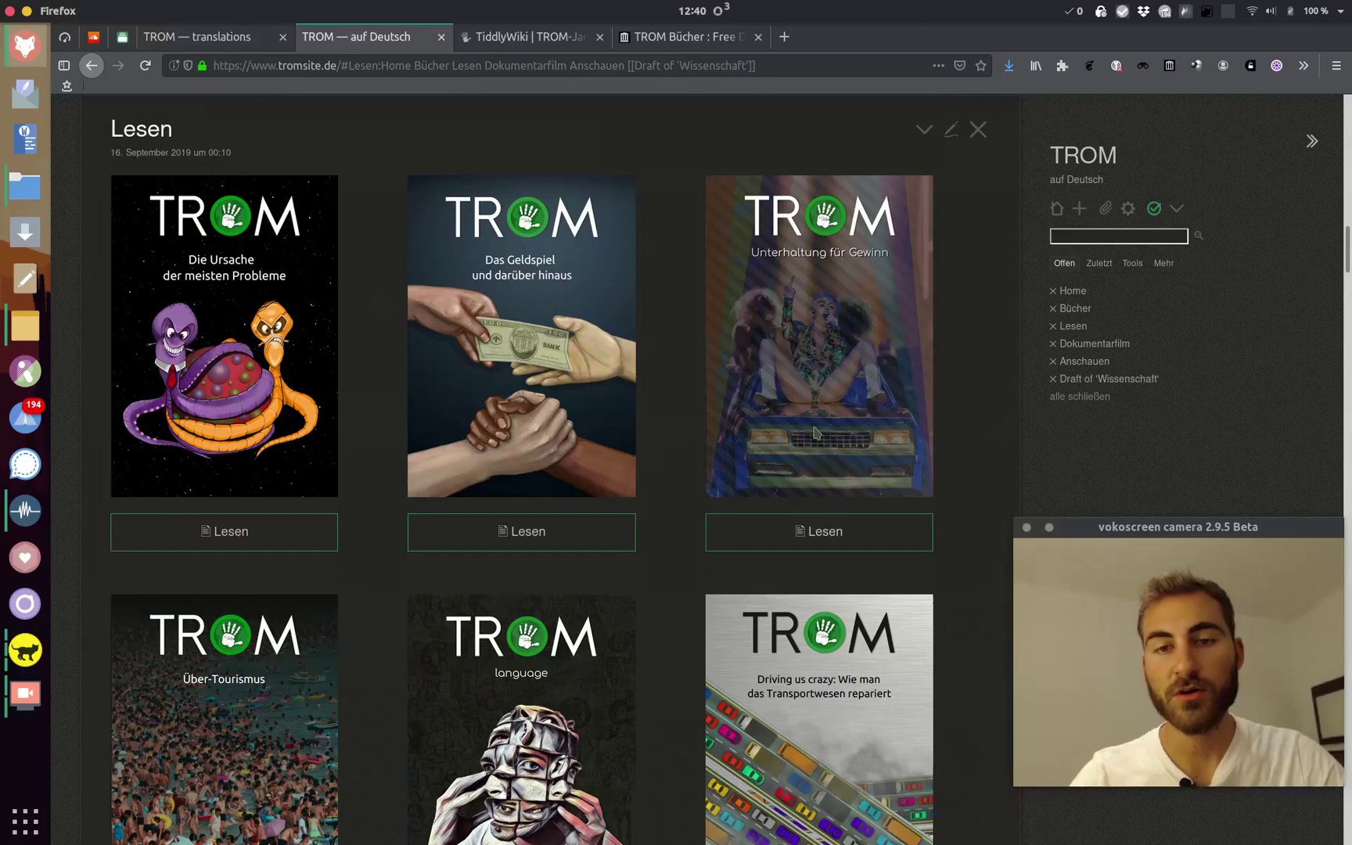
Look through the German book covers in Lesen and open the book Unterhaltung für Gewinn
{"action": "scroll", "coordinate": [917, 563], "scroll_direction": "down", "scroll_amount": 12}
{"action": "scroll", "coordinate": [917, 564], "scroll_direction": "up", "scroll_amount": 7}
{"action": "scroll", "coordinate": [917, 563], "scroll_direction": "up", "scroll_amount": 3}
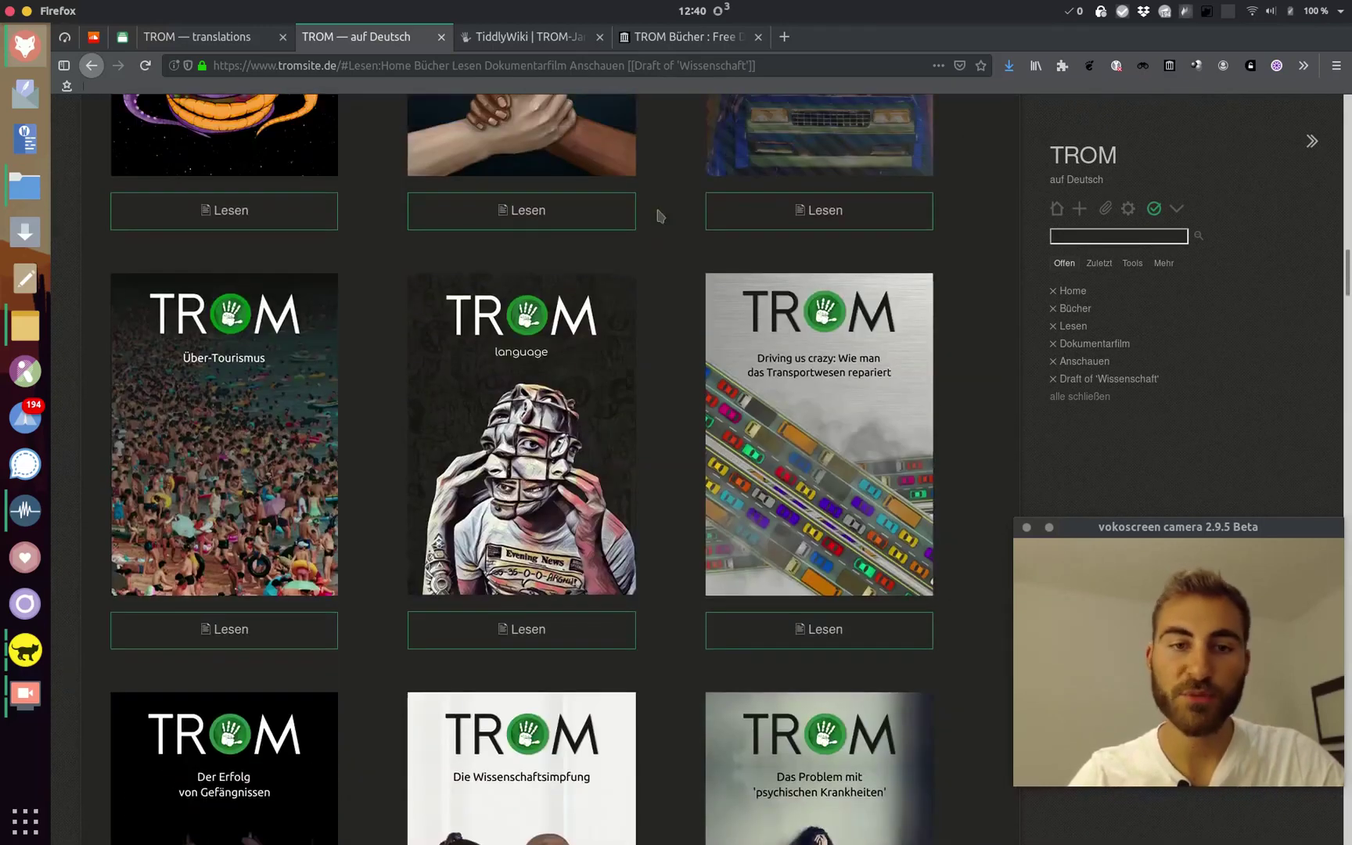
{"action": "left_click", "coordinate": [789, 210]}
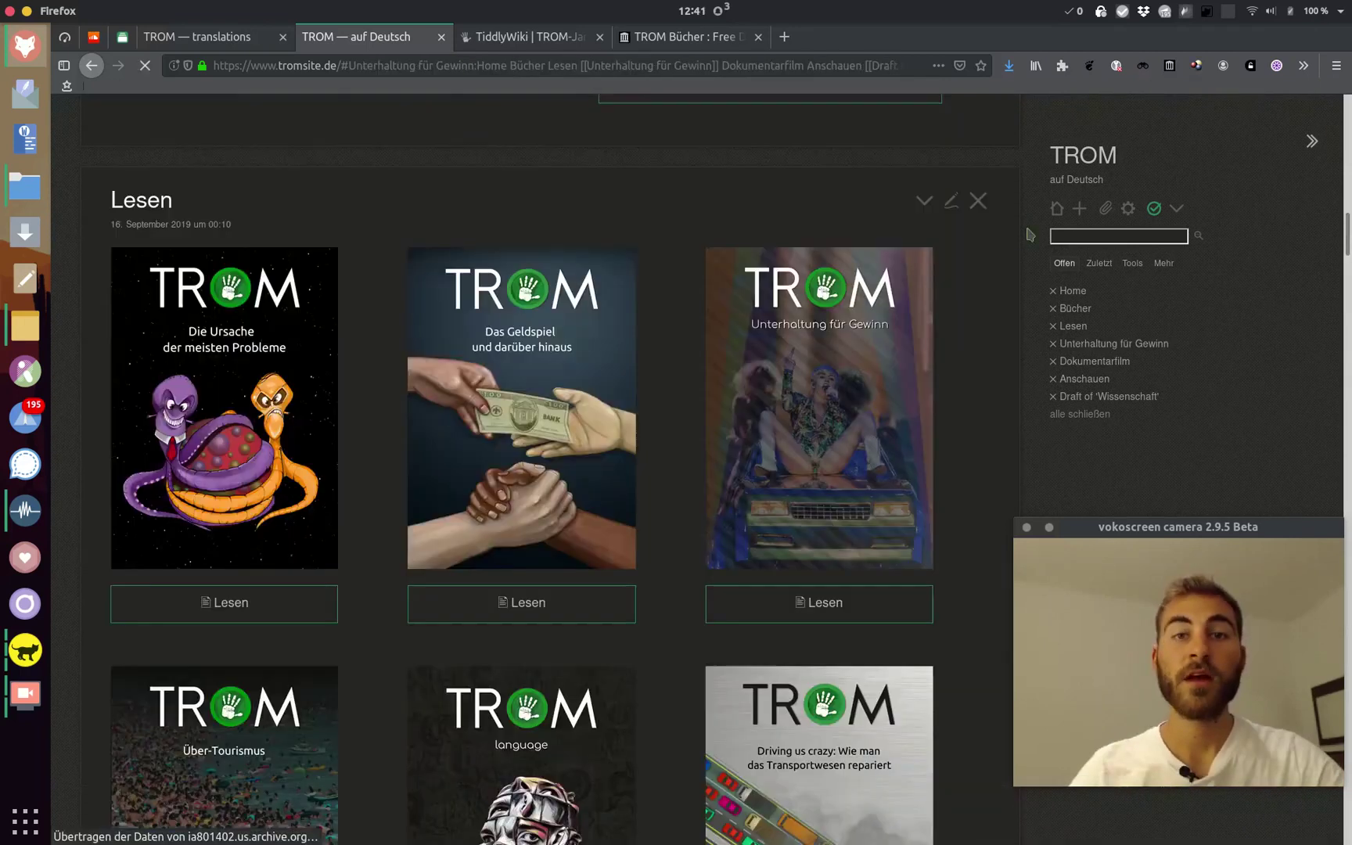
Open the Lesen tiddler for editing and examine its threecolumns markup for the book covers
{"action": "left_click", "coordinate": [953, 204]}
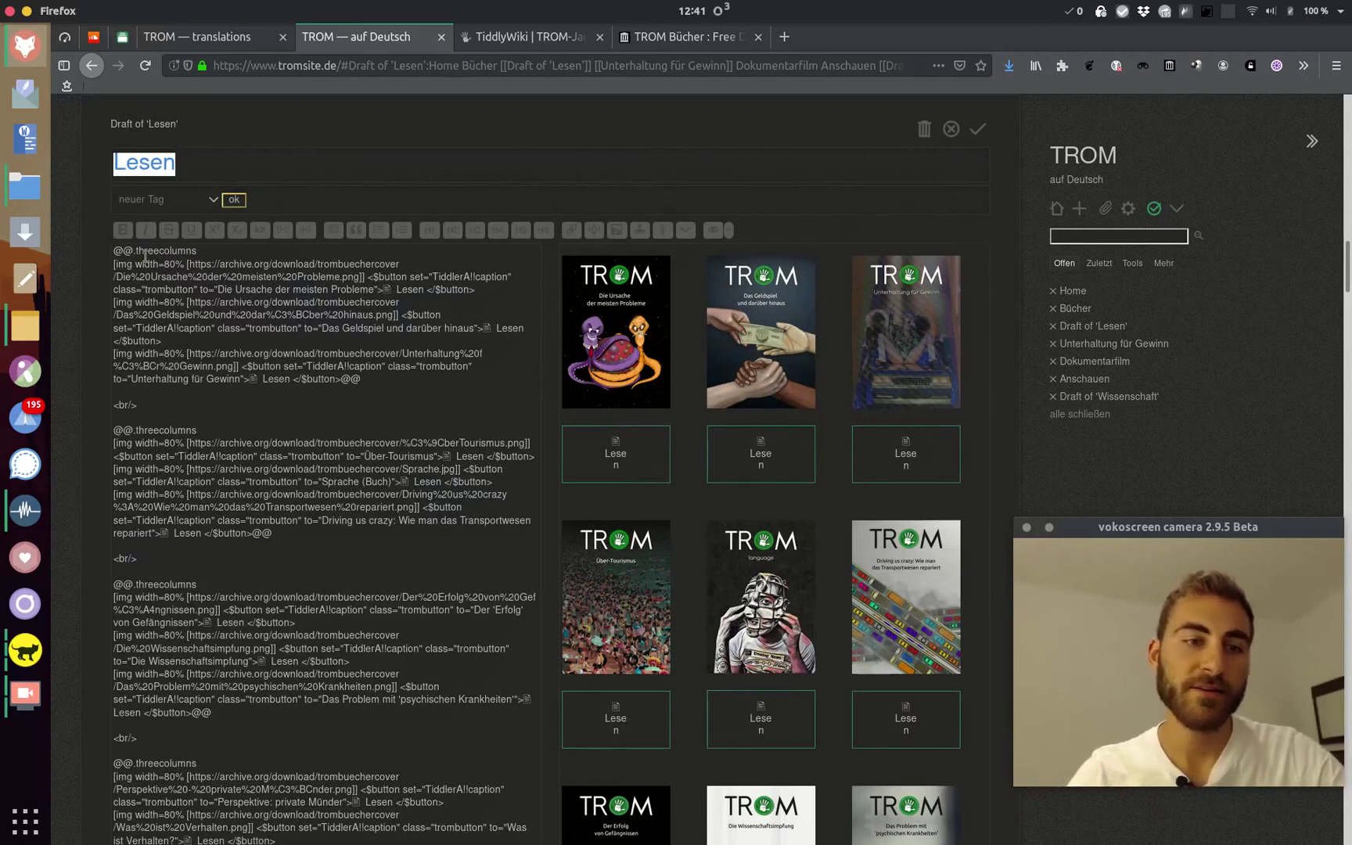
{"action": "left_click_drag", "start_coordinate": [136, 248], "coordinate": [207, 254]}
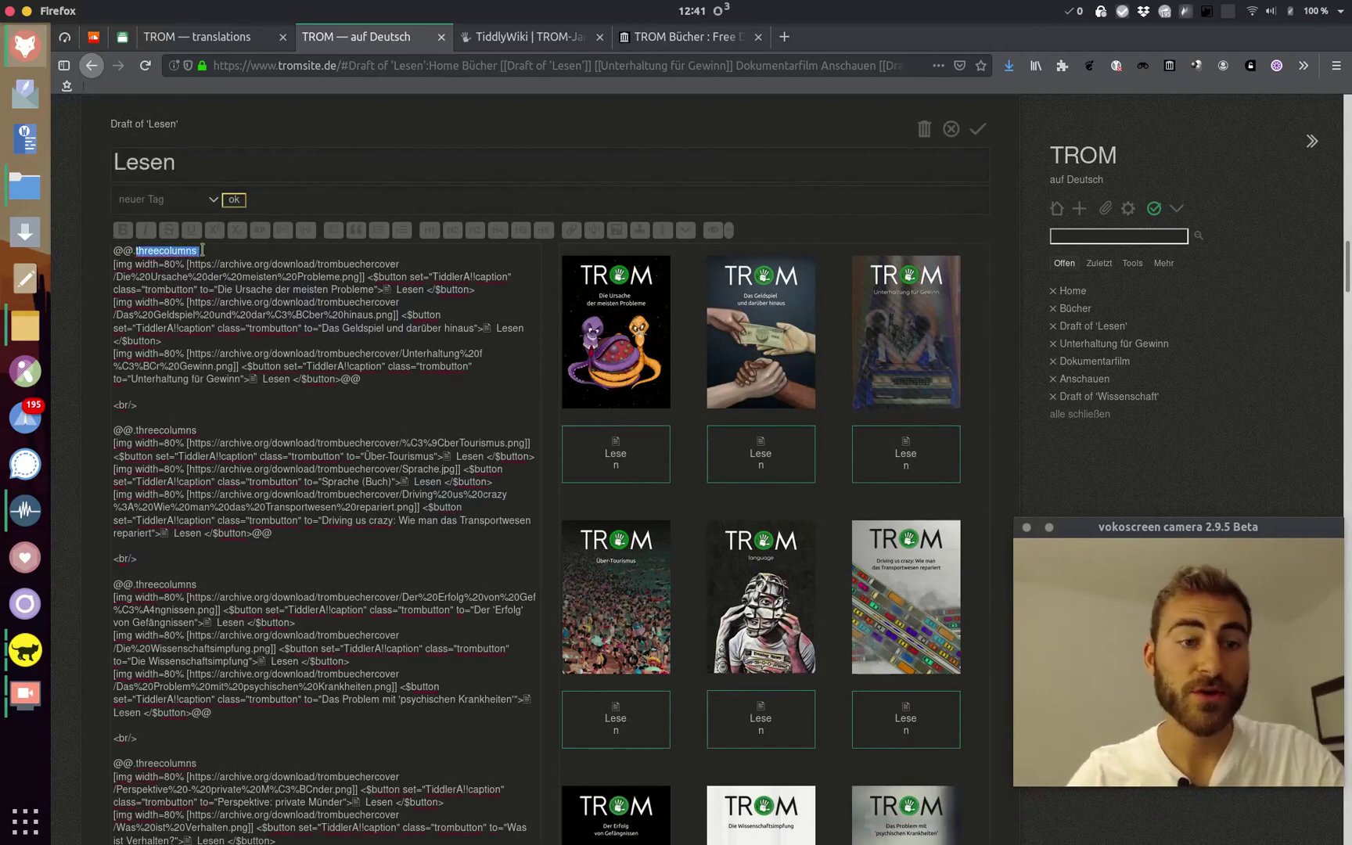
{"action": "key", "text": "Home"}
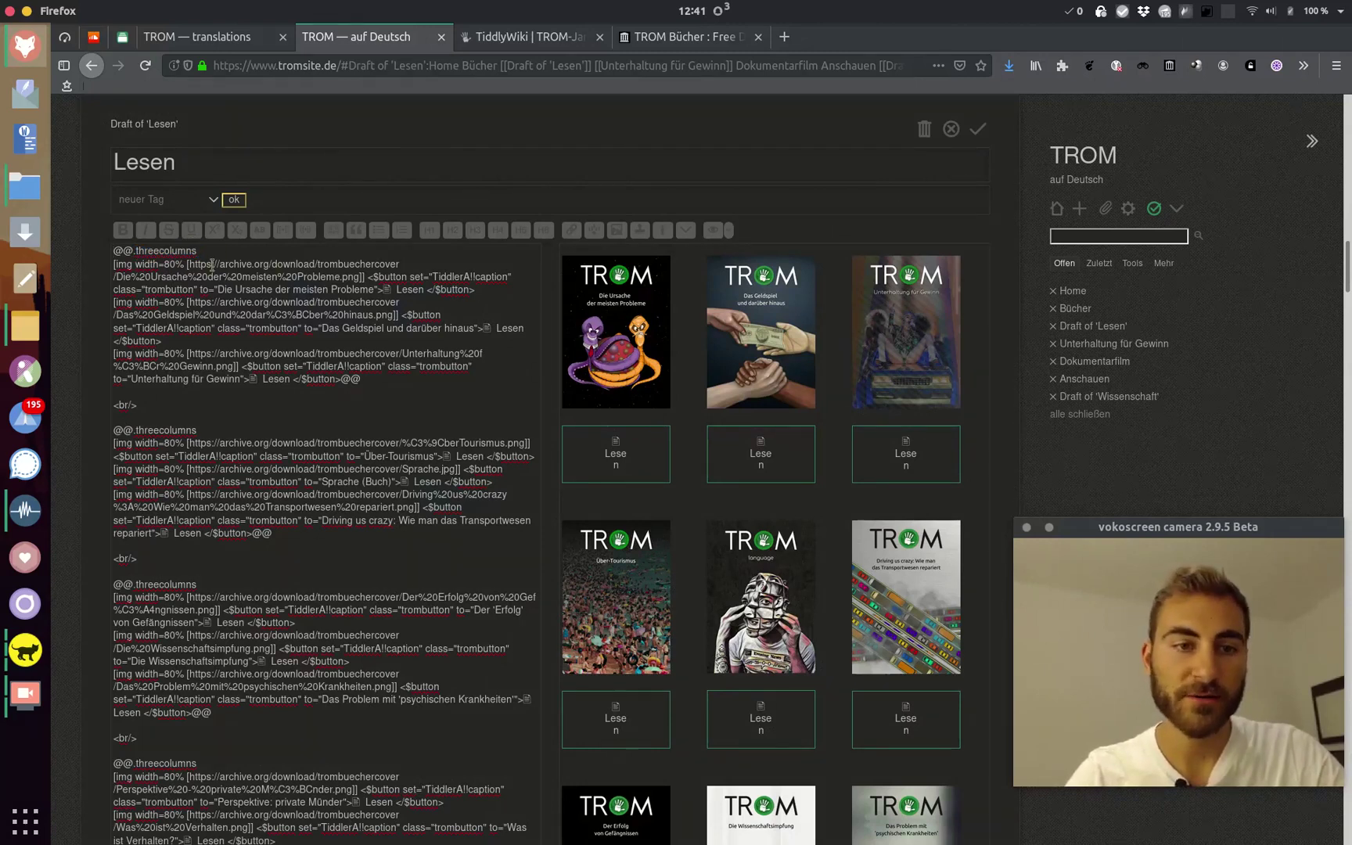
Open the TROM Bücher - Cover upload on archive.org, list its PNG files and check the link options of Bildung neu denken.png
{"action": "left_click", "coordinate": [683, 37]}
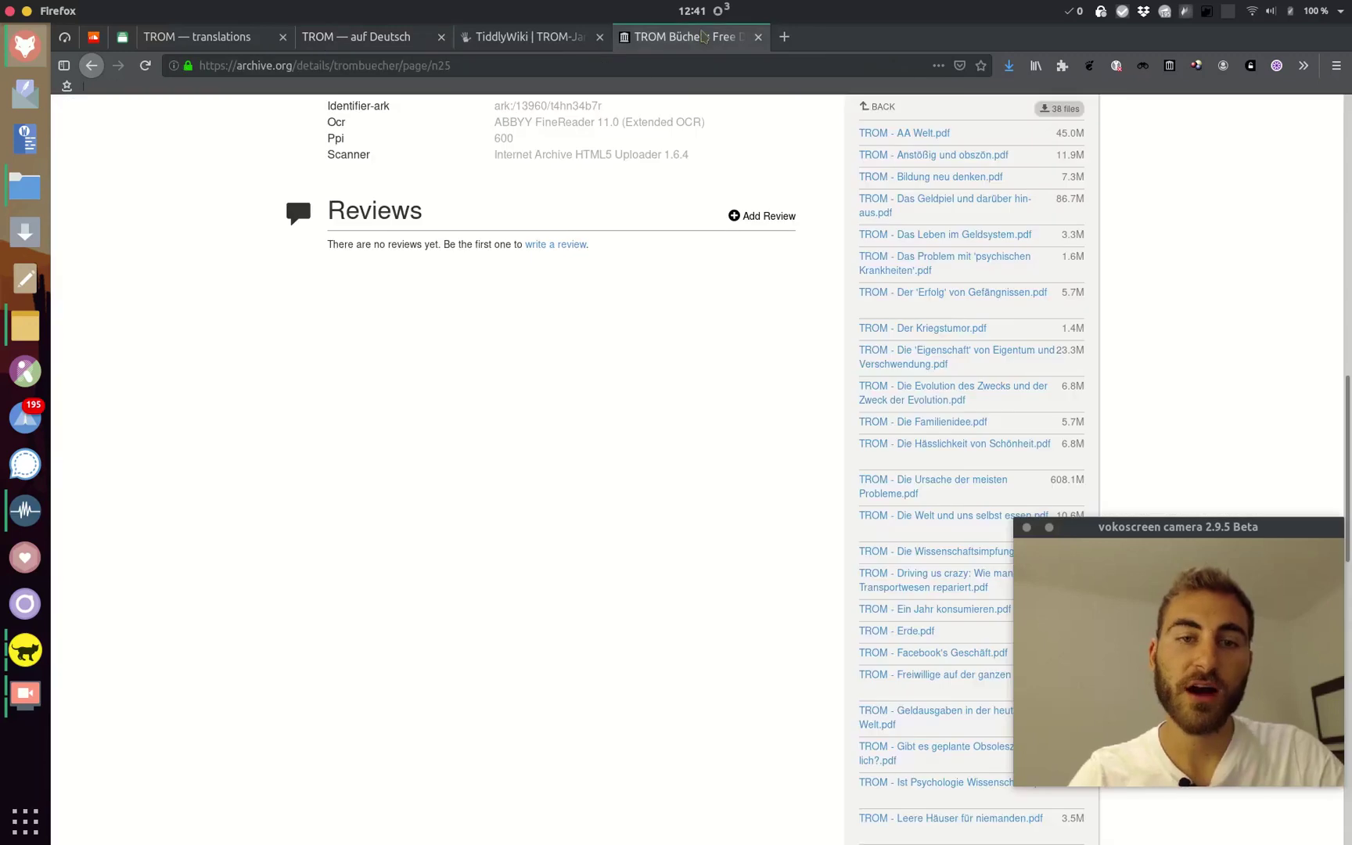
{"action": "scroll", "coordinate": [490, 432], "scroll_direction": "up", "scroll_amount": 10}
{"action": "left_click", "coordinate": [91, 65]}
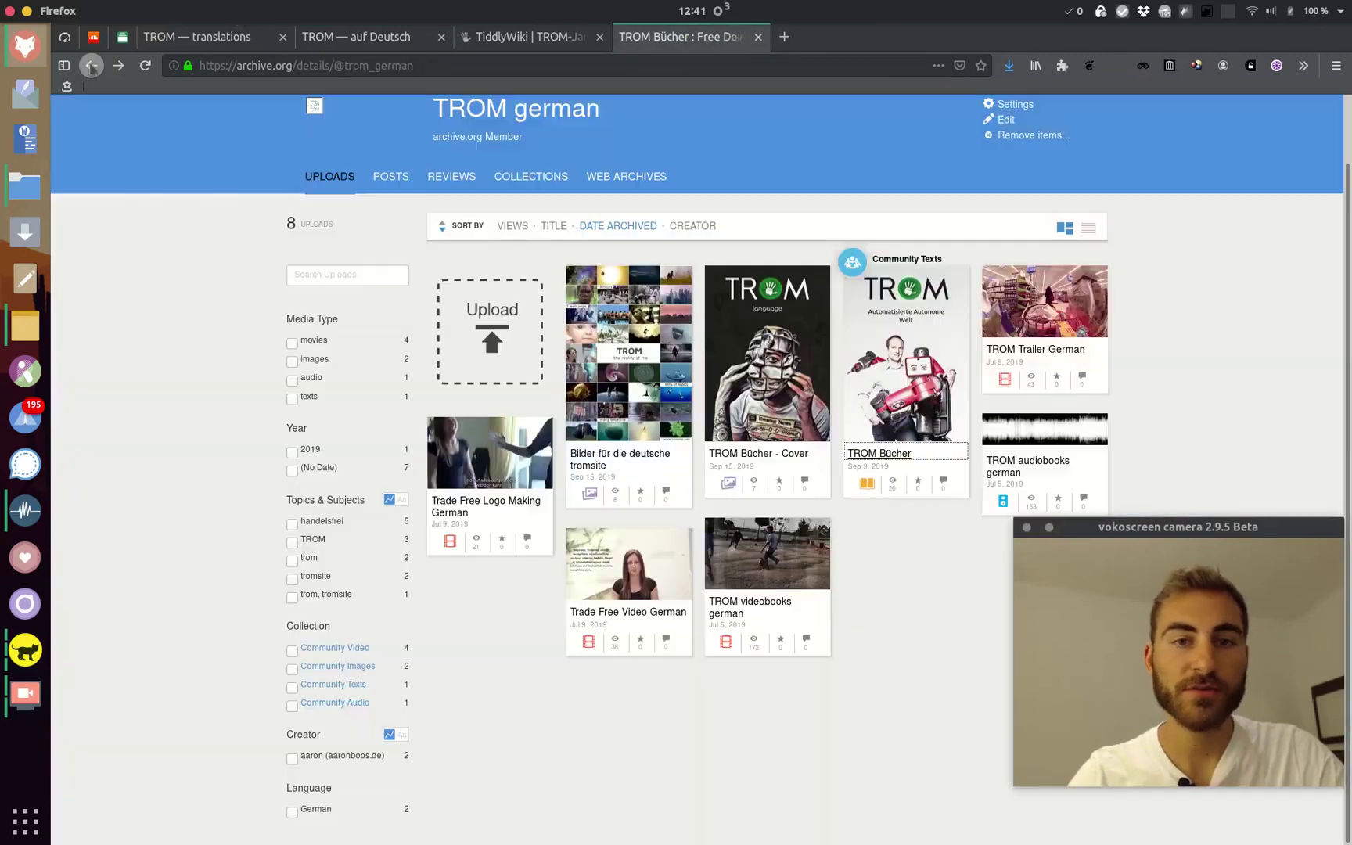
{"action": "left_click", "coordinate": [756, 453]}
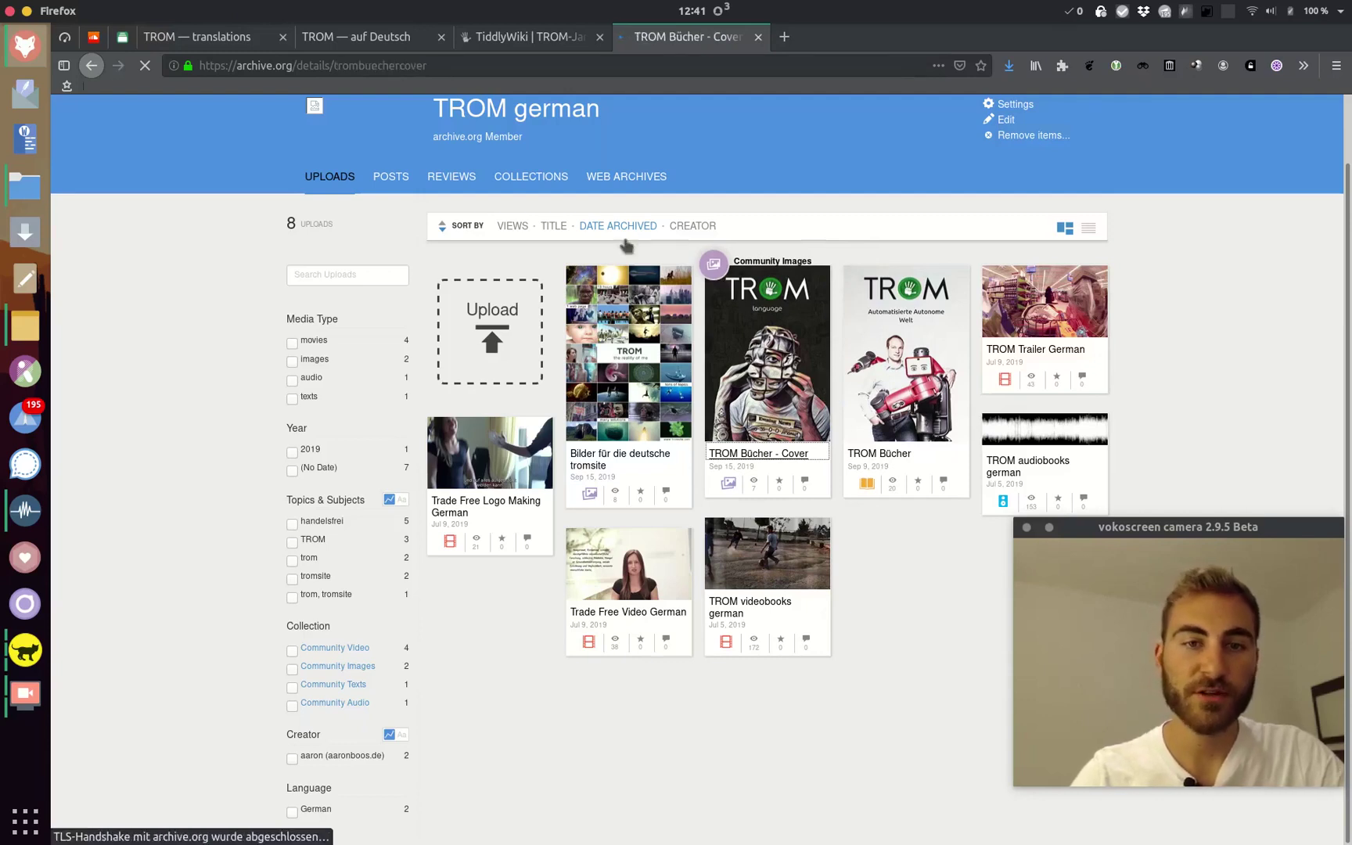
{"action": "scroll", "coordinate": [847, 581], "scroll_direction": "down", "scroll_amount": 10}
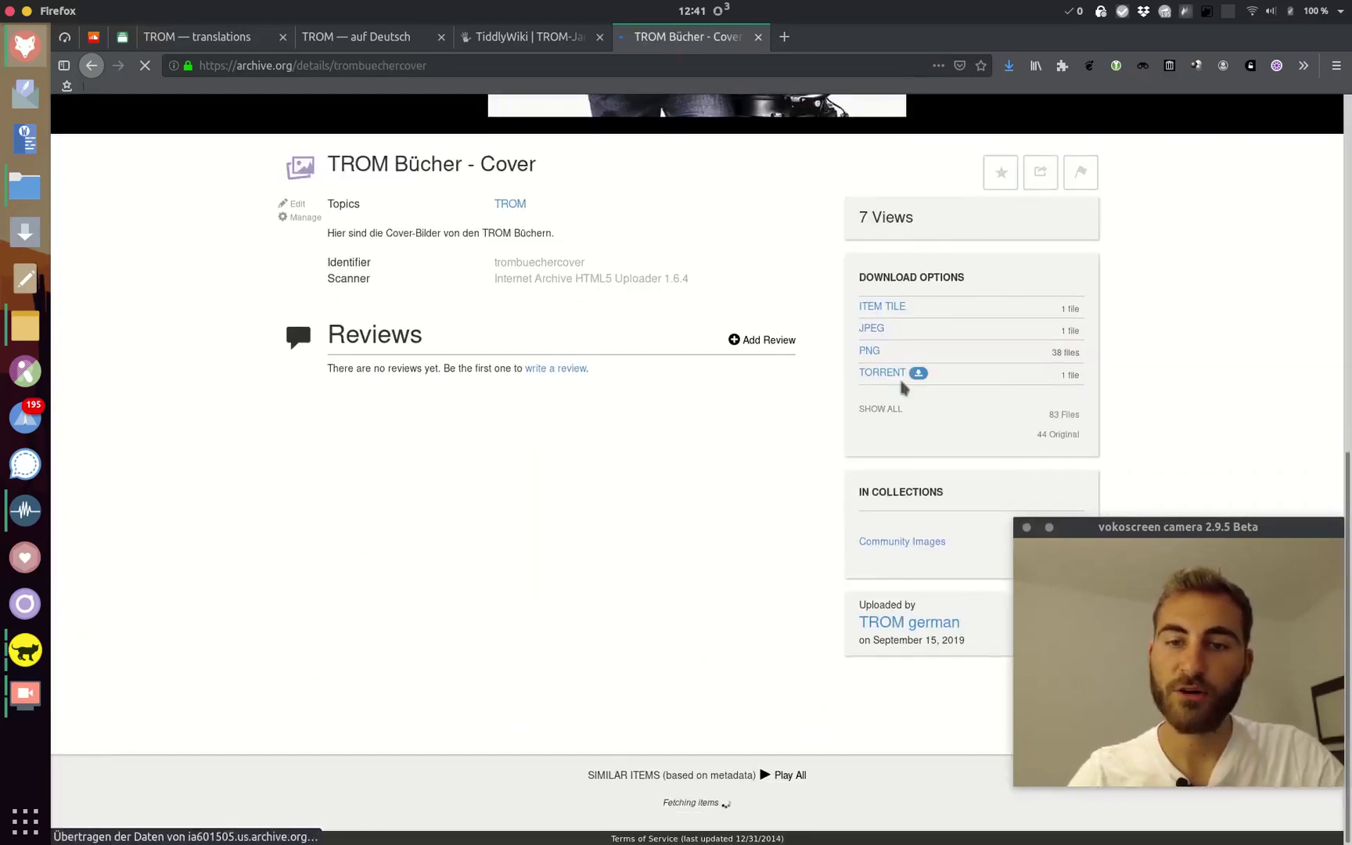
{"action": "left_click", "coordinate": [883, 353]}
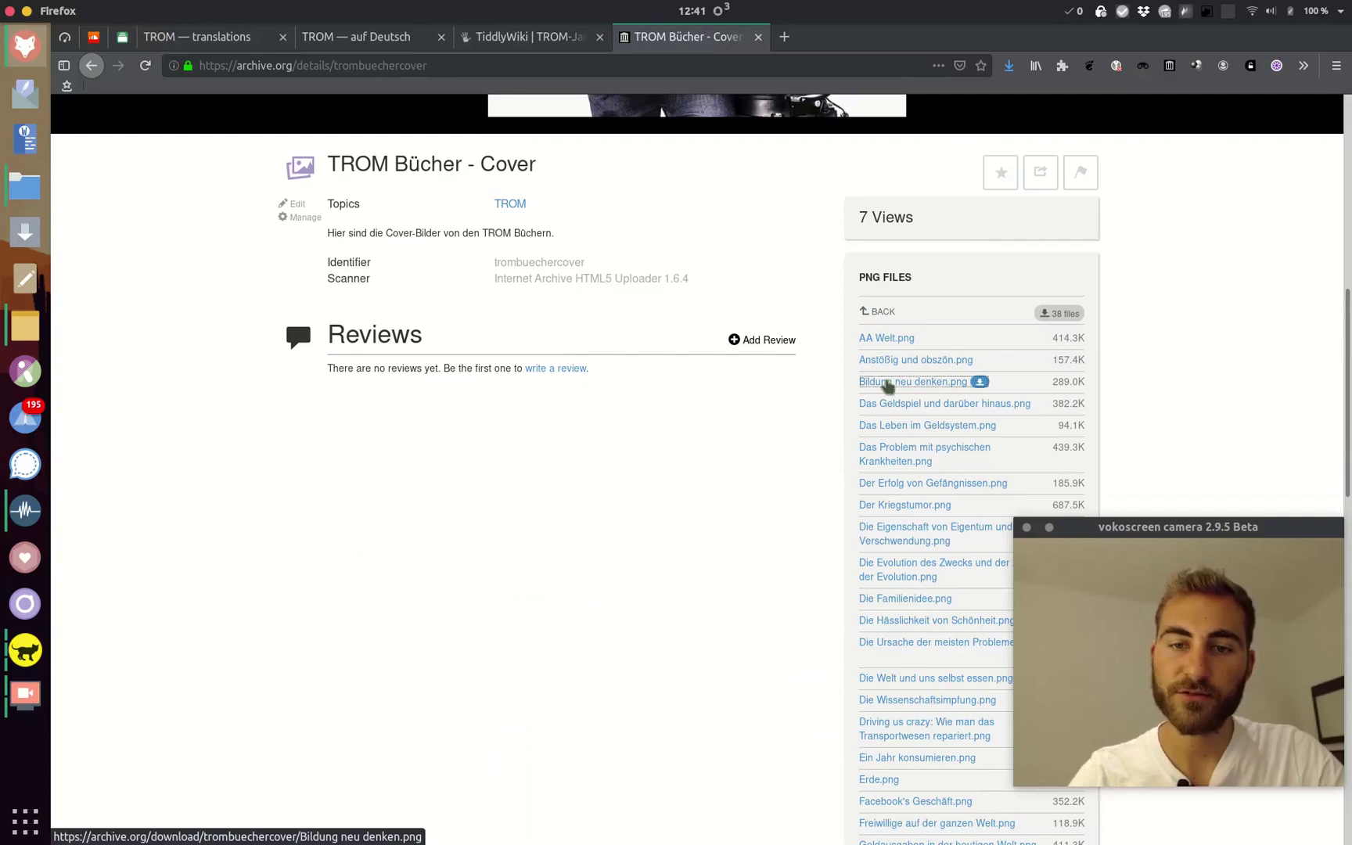
{"action": "right_click", "coordinate": [885, 381]}
{"action": "left_click", "coordinate": [518, 44]}
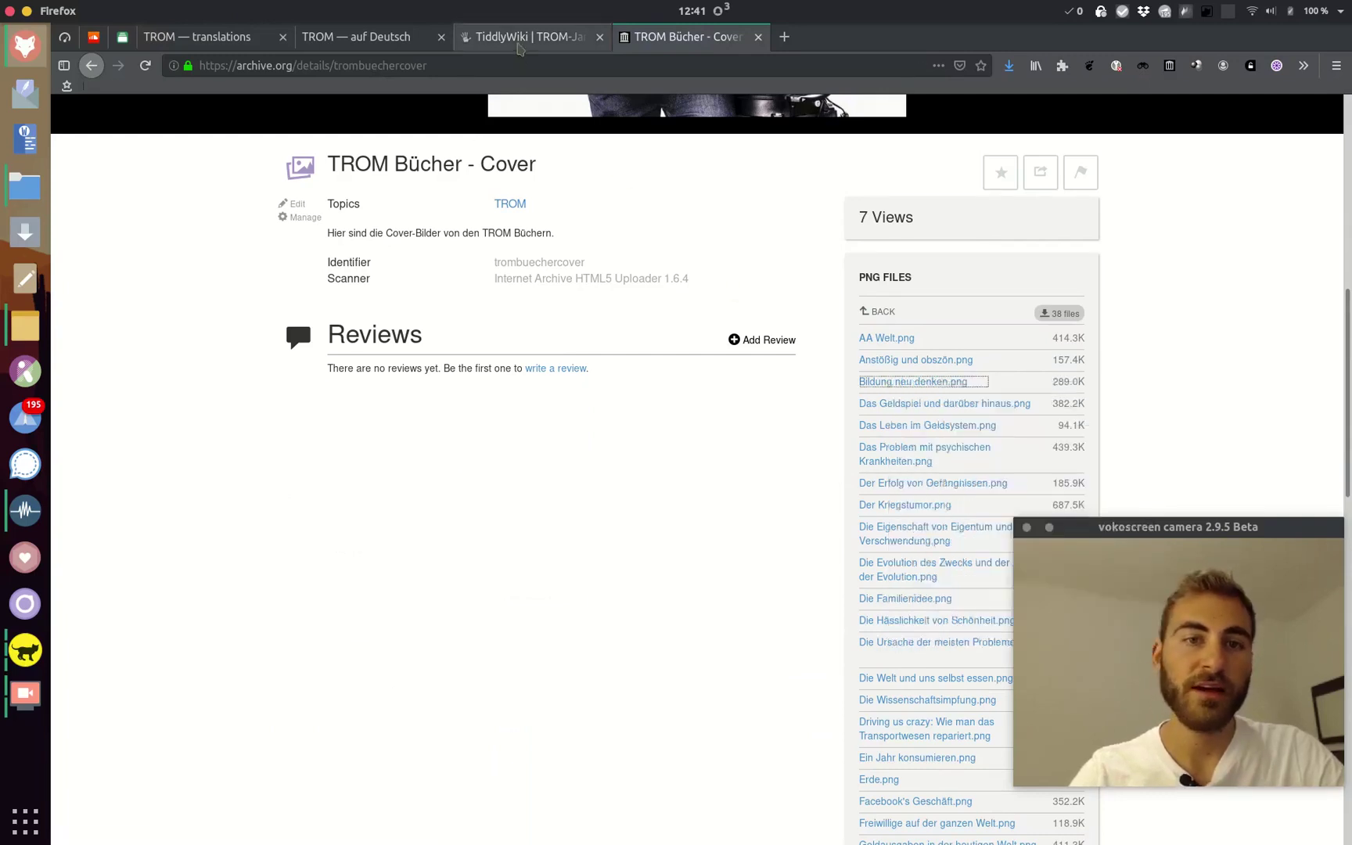
Return to the Lesen draft on the German site, open Die Ursache der meisten Probleme from its preview and close that tiddler
{"action": "left_click", "coordinate": [518, 44]}
{"action": "left_click", "coordinate": [341, 43]}
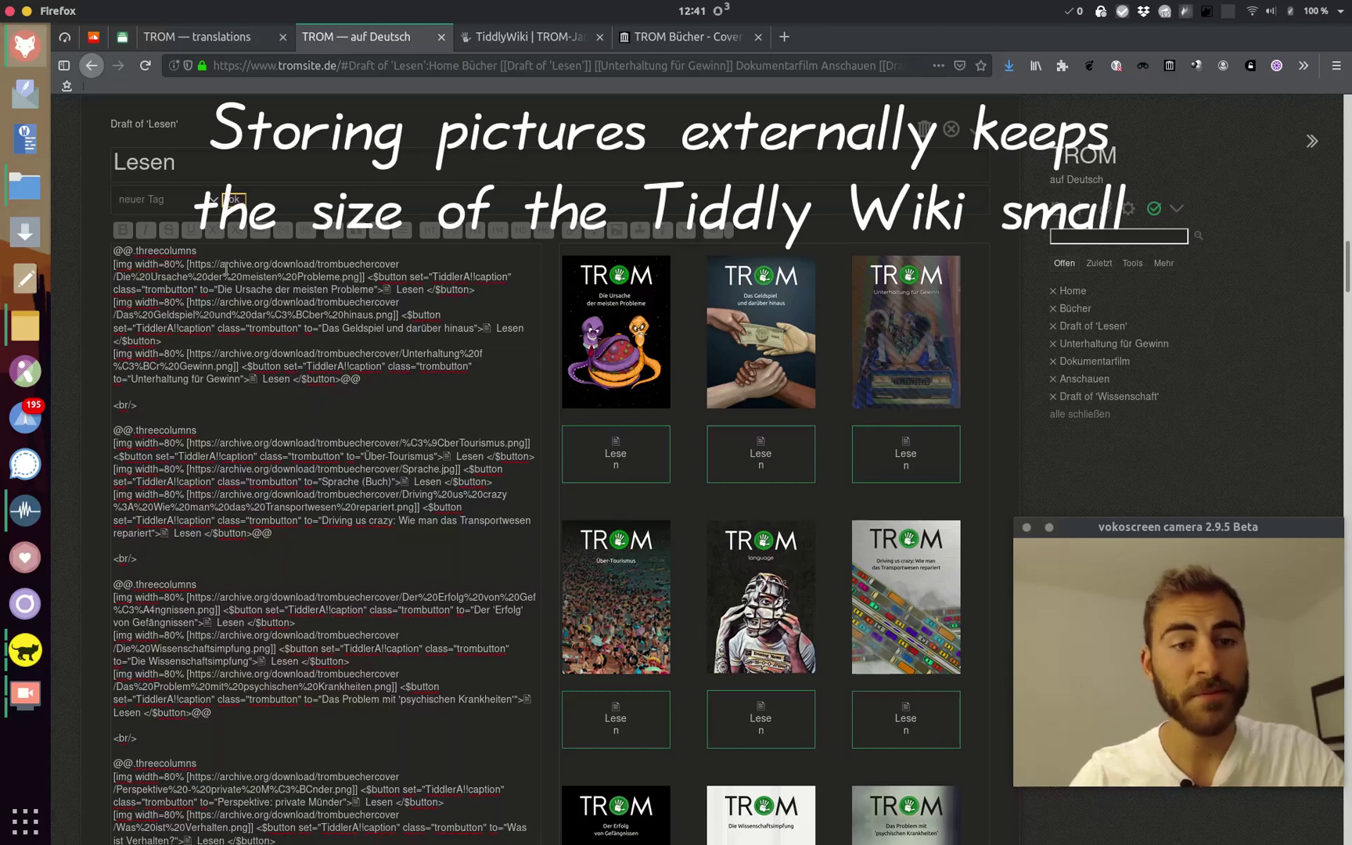
{"action": "scroll", "coordinate": [314, 288], "scroll_direction": "down", "scroll_amount": 3}
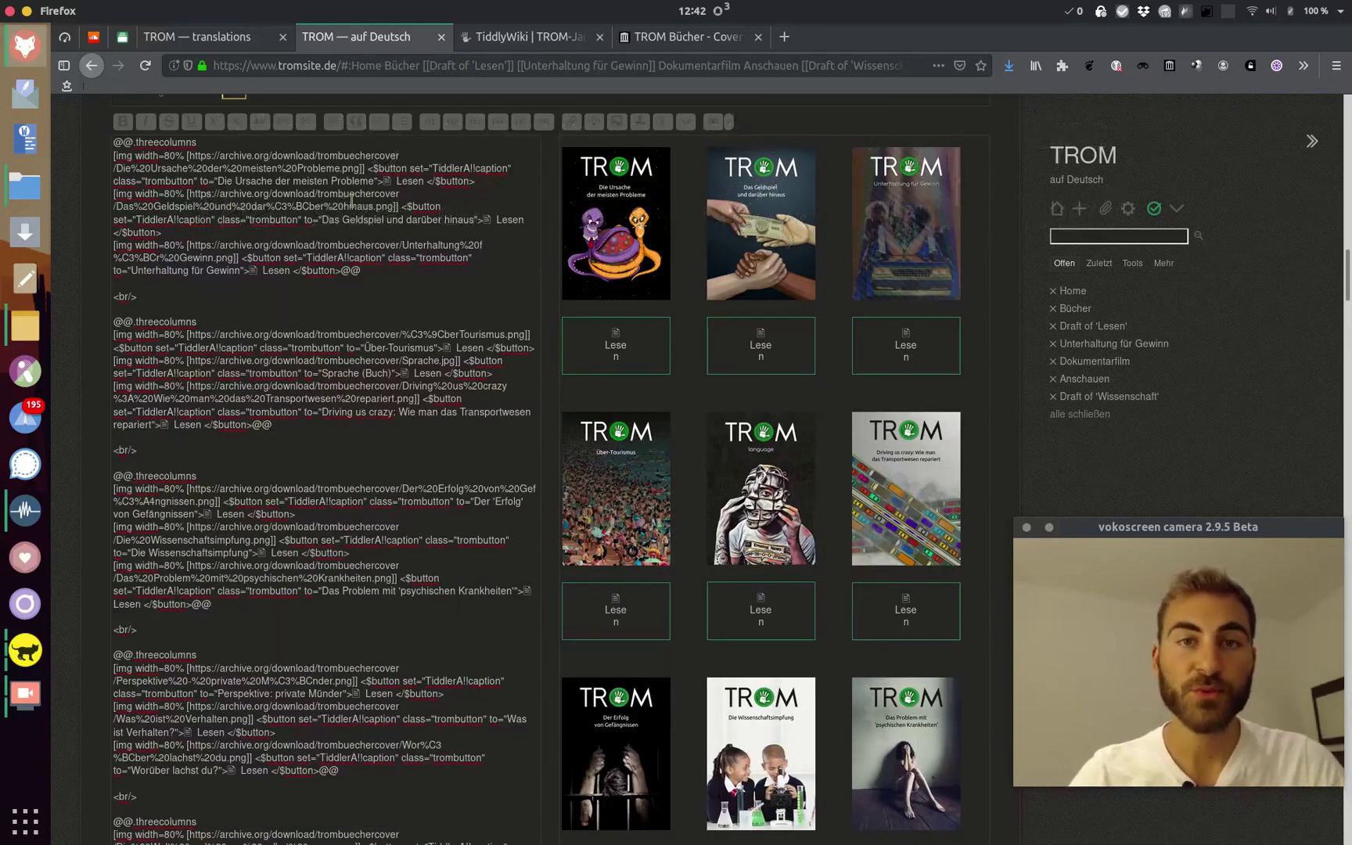
{"action": "left_click", "coordinate": [626, 356]}
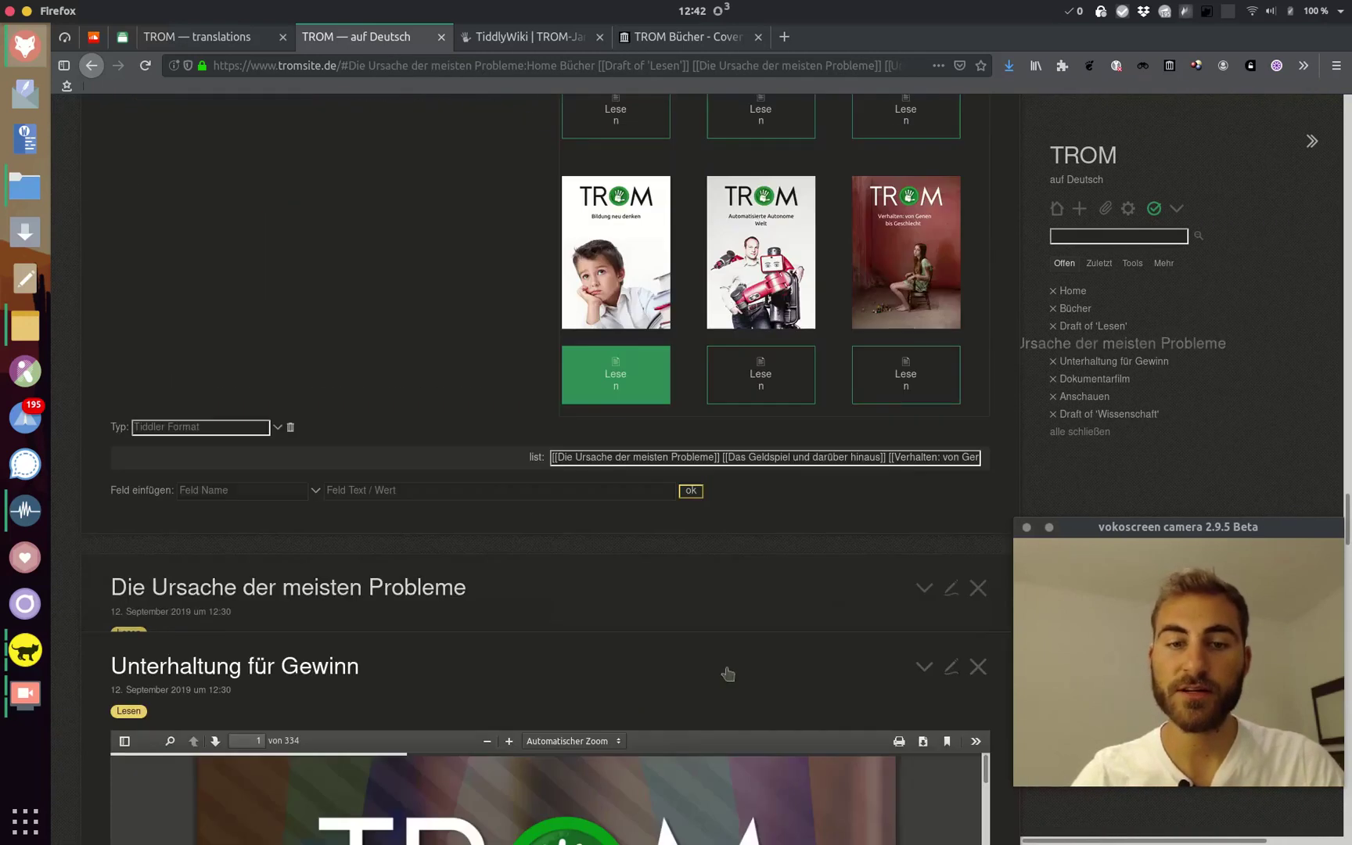
{"action": "scroll", "coordinate": [793, 609], "scroll_direction": "down", "scroll_amount": 5}
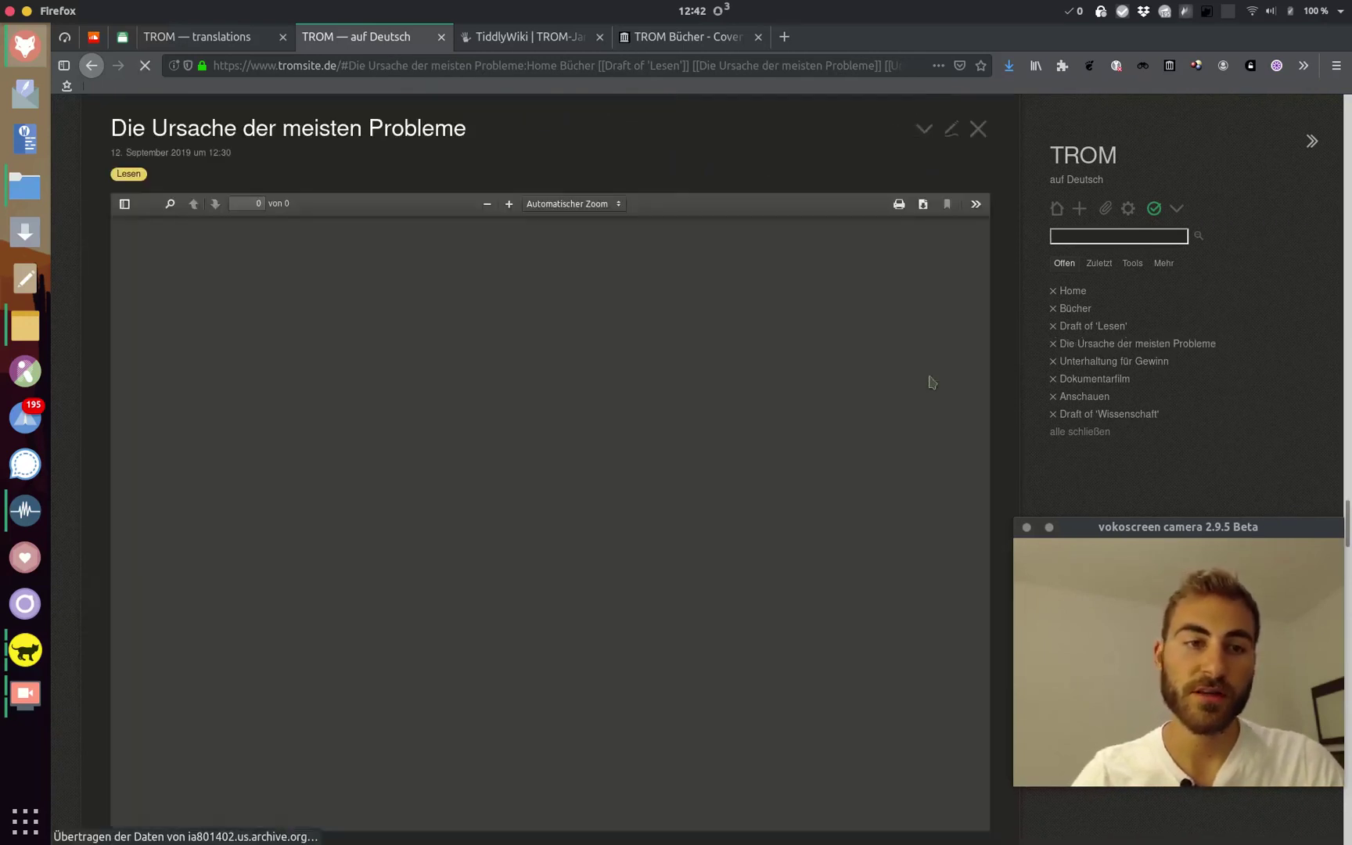
{"action": "left_click", "coordinate": [980, 129]}
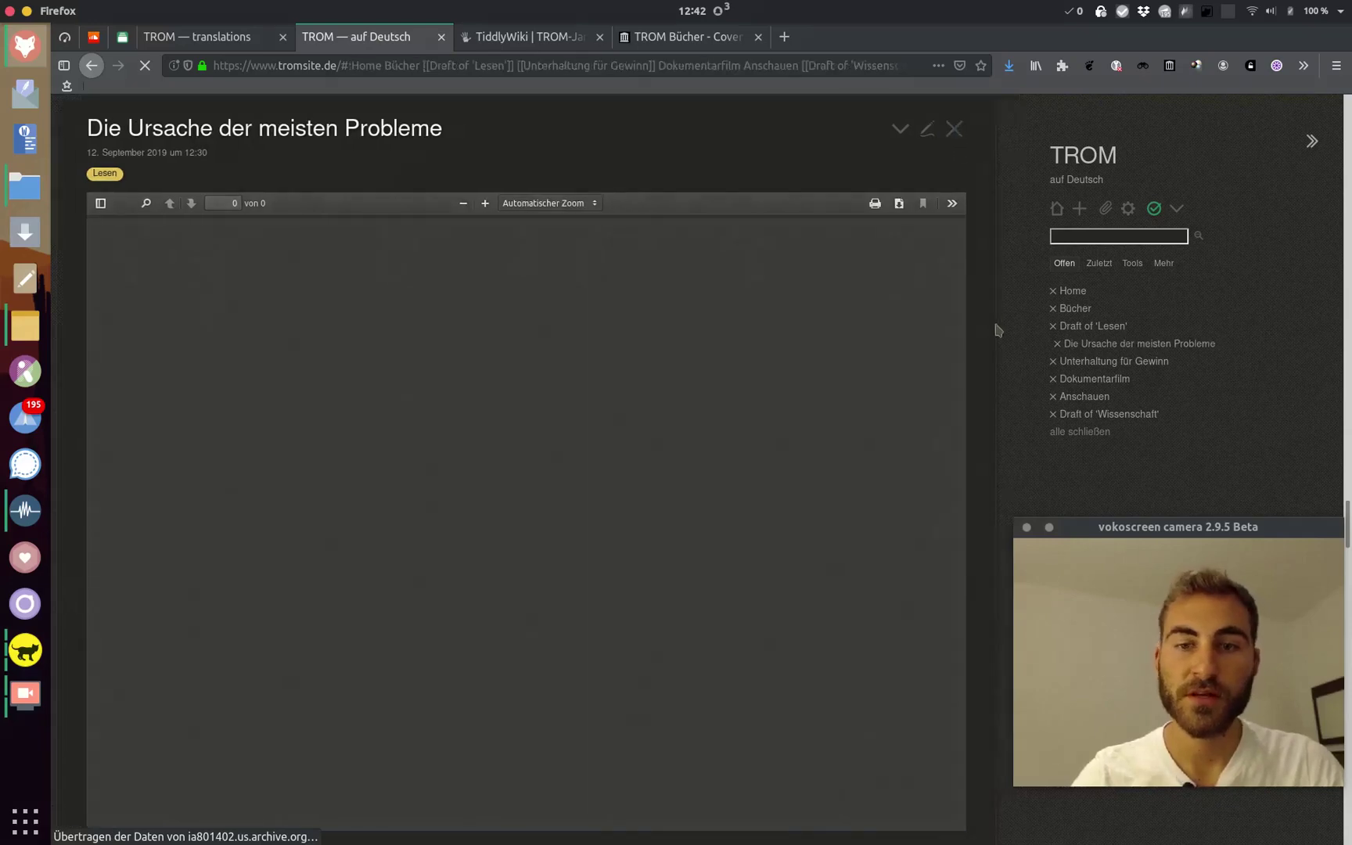
Open Anhören from the Bücher tiddler and put it in edit mode to examine its audiobook embed code
{"action": "scroll", "coordinate": [998, 331], "scroll_direction": "up", "scroll_amount": 15}
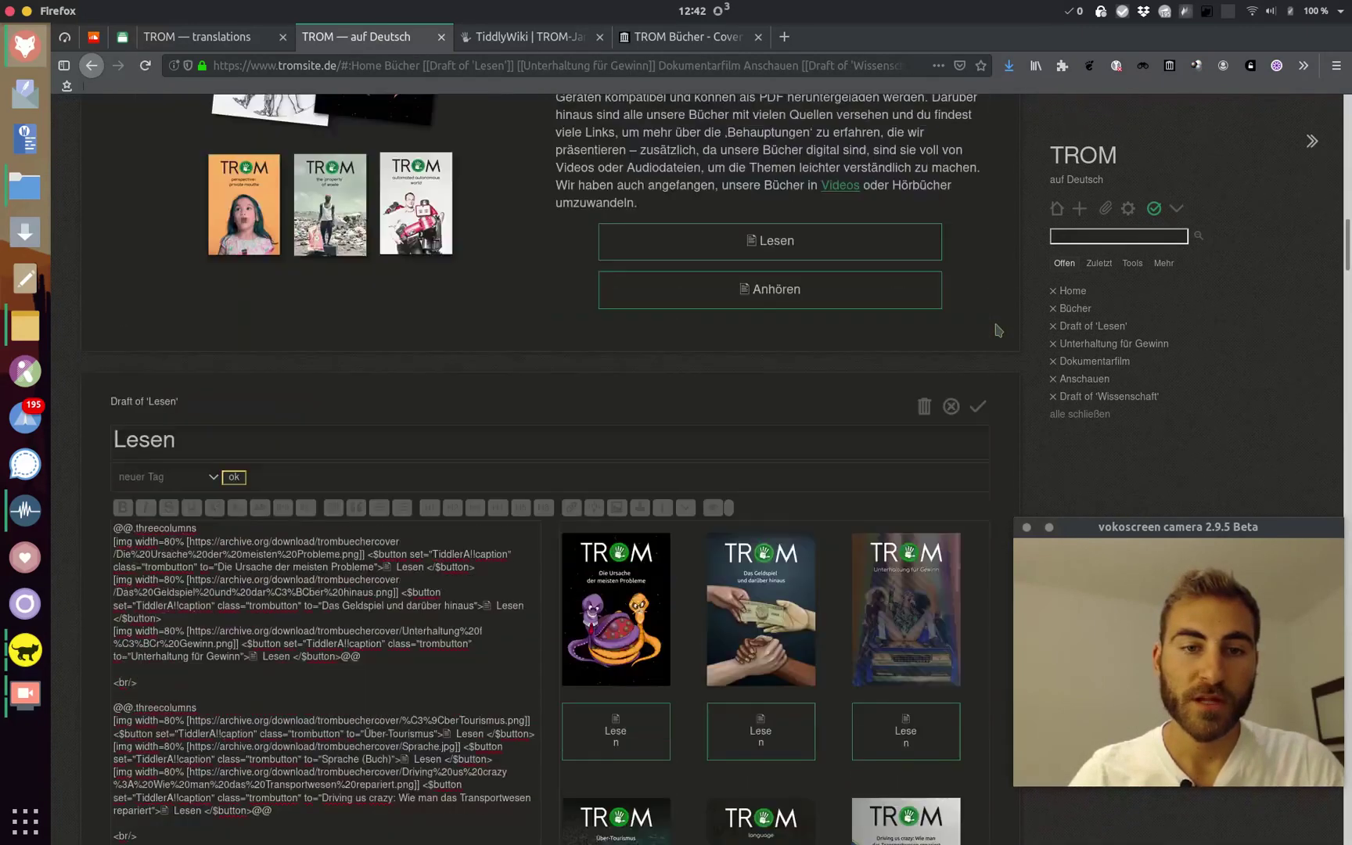
{"action": "scroll", "coordinate": [622, 562], "scroll_direction": "down", "scroll_amount": 3}
{"action": "scroll", "coordinate": [621, 561], "scroll_direction": "down", "scroll_amount": 1}
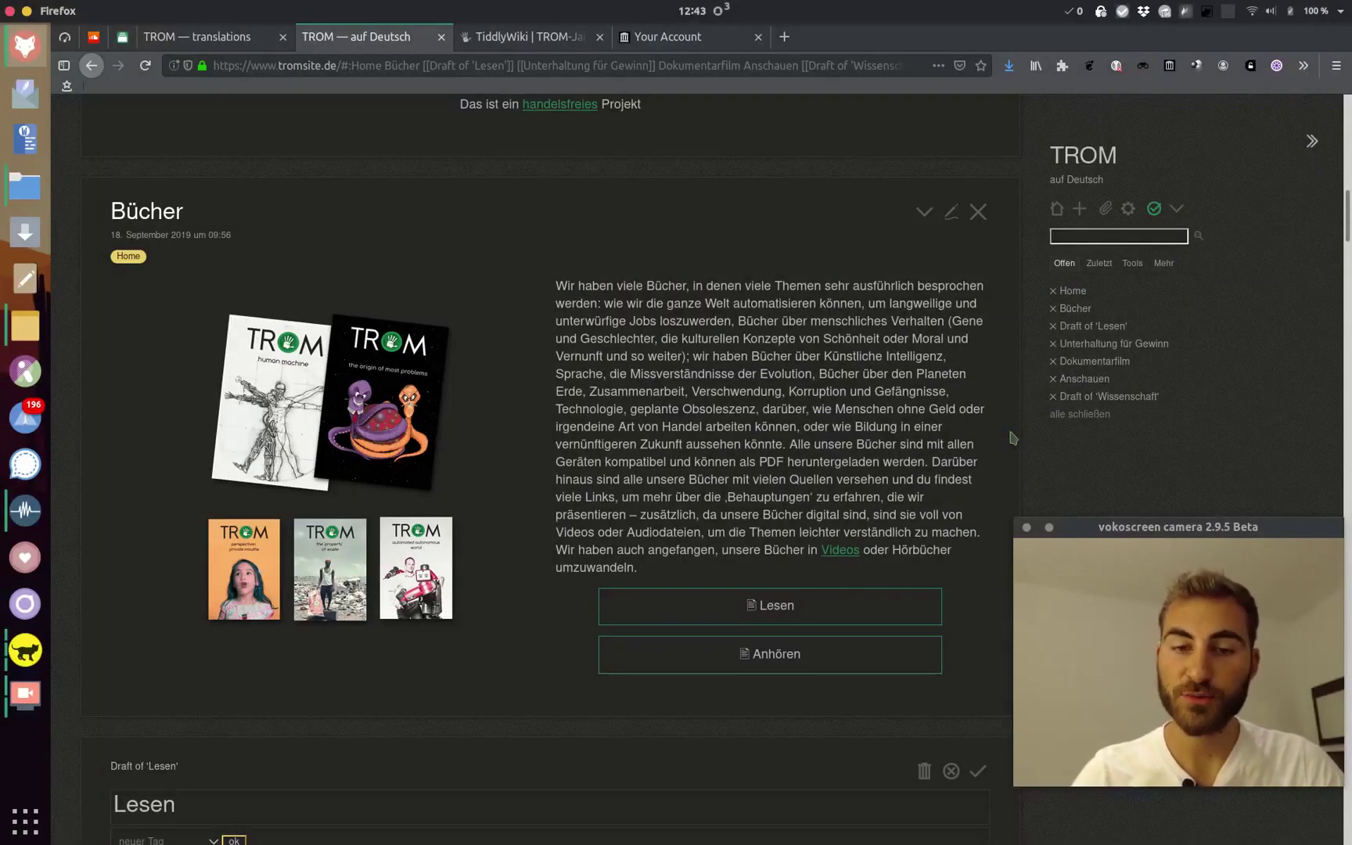
{"action": "left_click", "coordinate": [773, 654]}
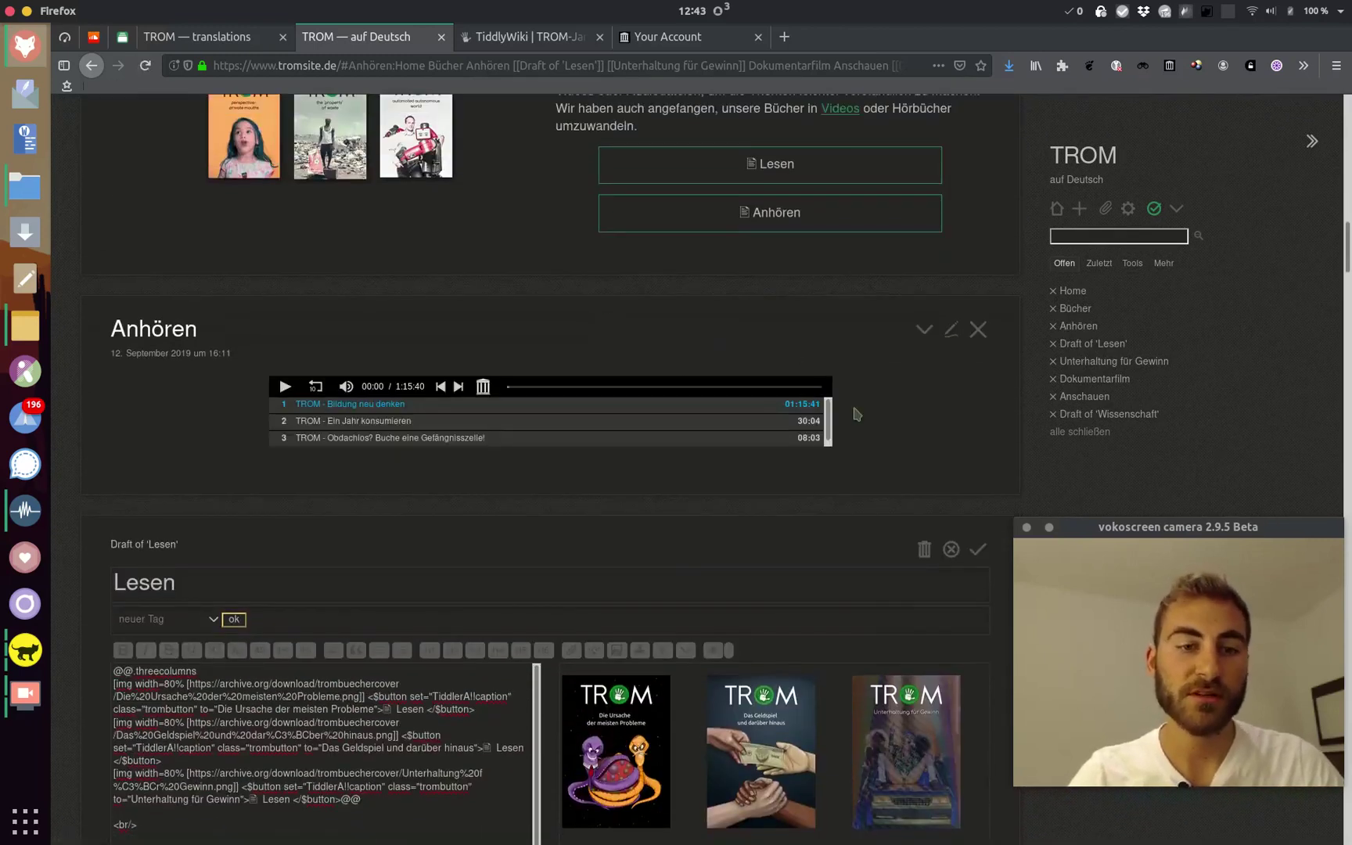
{"action": "left_click", "coordinate": [951, 329]}
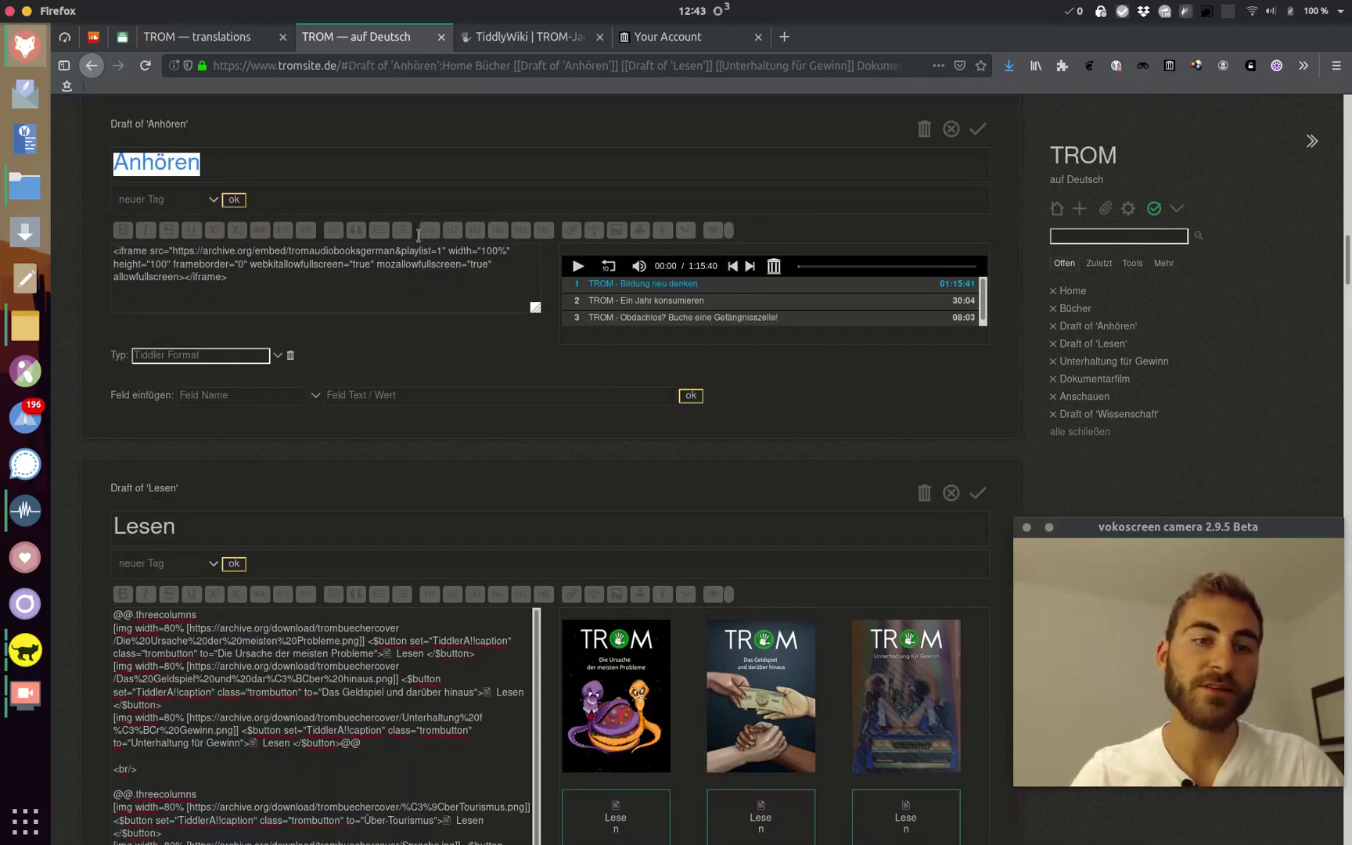
Open the TROM audiobooks german upload on archive.org and select the iframe code in its share and embed options
{"action": "left_click", "coordinate": [669, 37]}
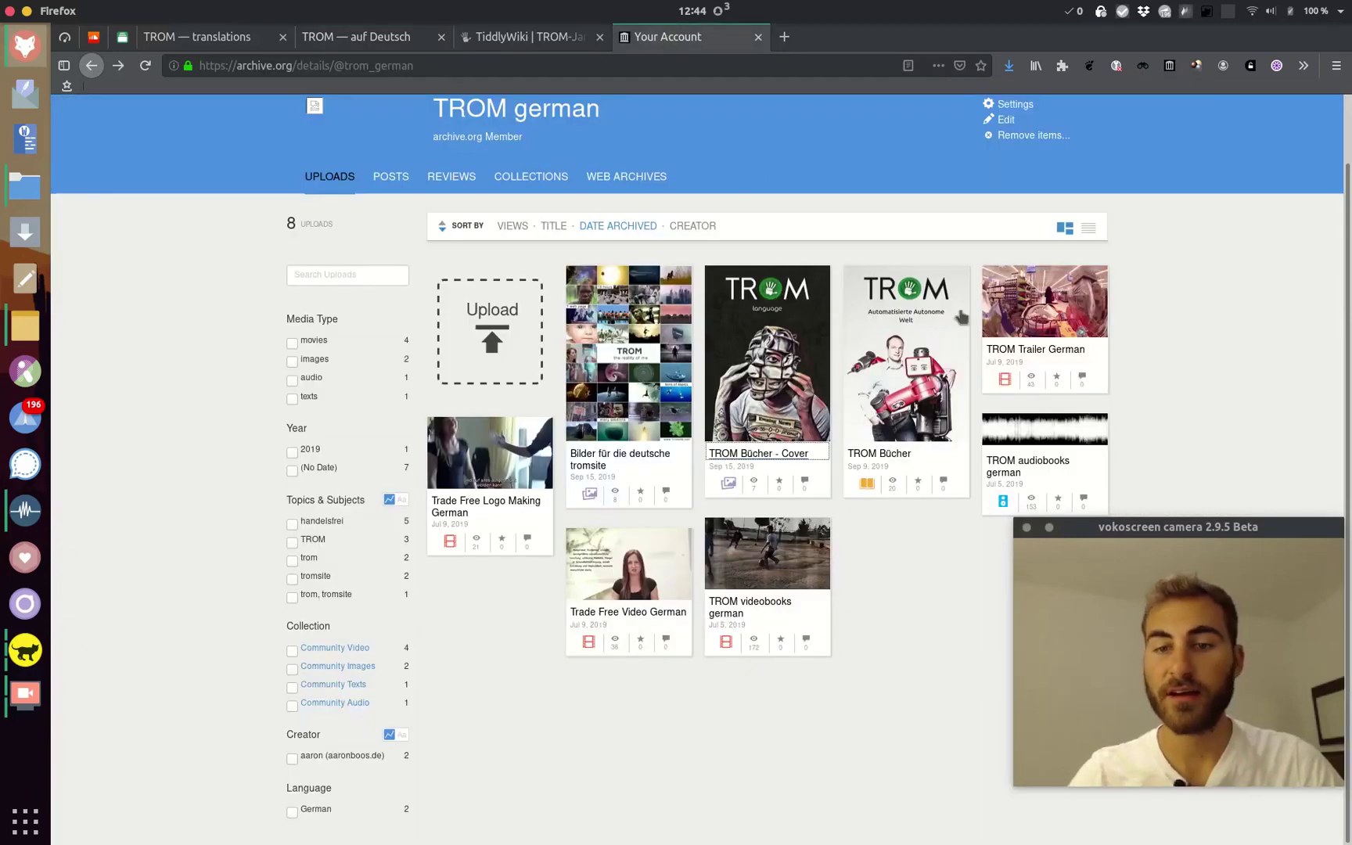
{"action": "left_click", "coordinate": [1020, 473]}
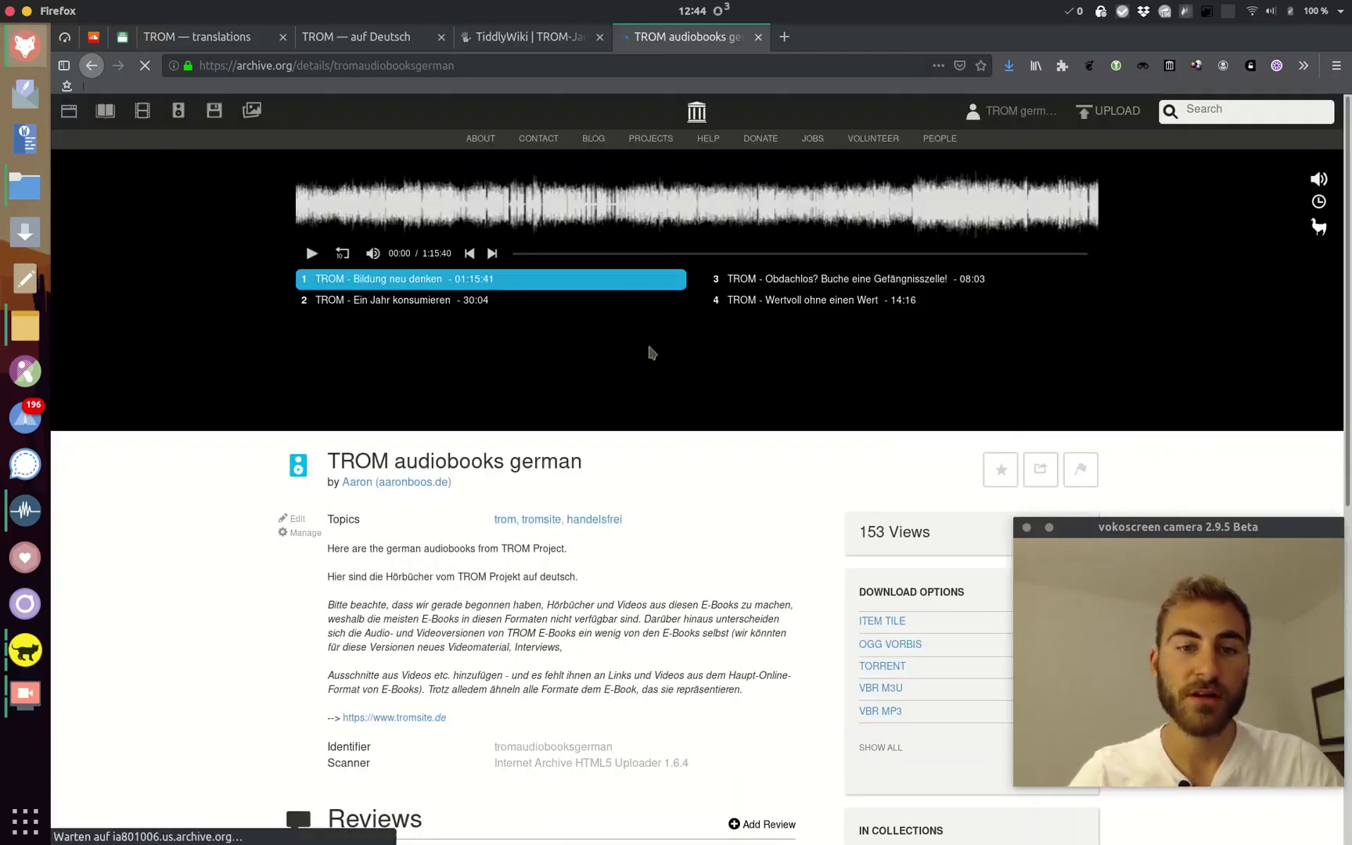
{"action": "scroll", "coordinate": [813, 475], "scroll_direction": "down", "scroll_amount": 5}
{"action": "scroll", "coordinate": [812, 476], "scroll_direction": "down", "scroll_amount": 3}
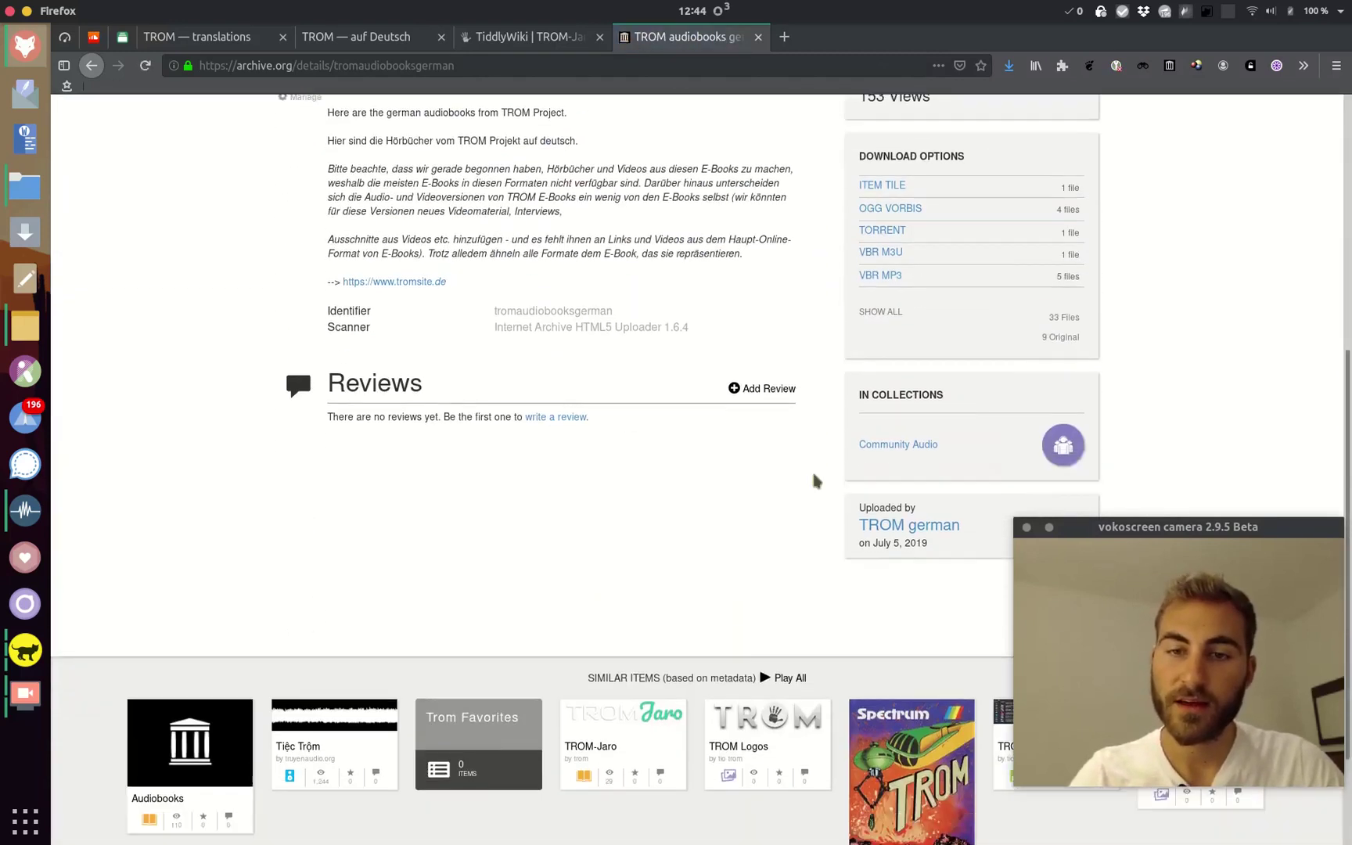
{"action": "scroll", "coordinate": [939, 430], "scroll_direction": "up", "scroll_amount": 6}
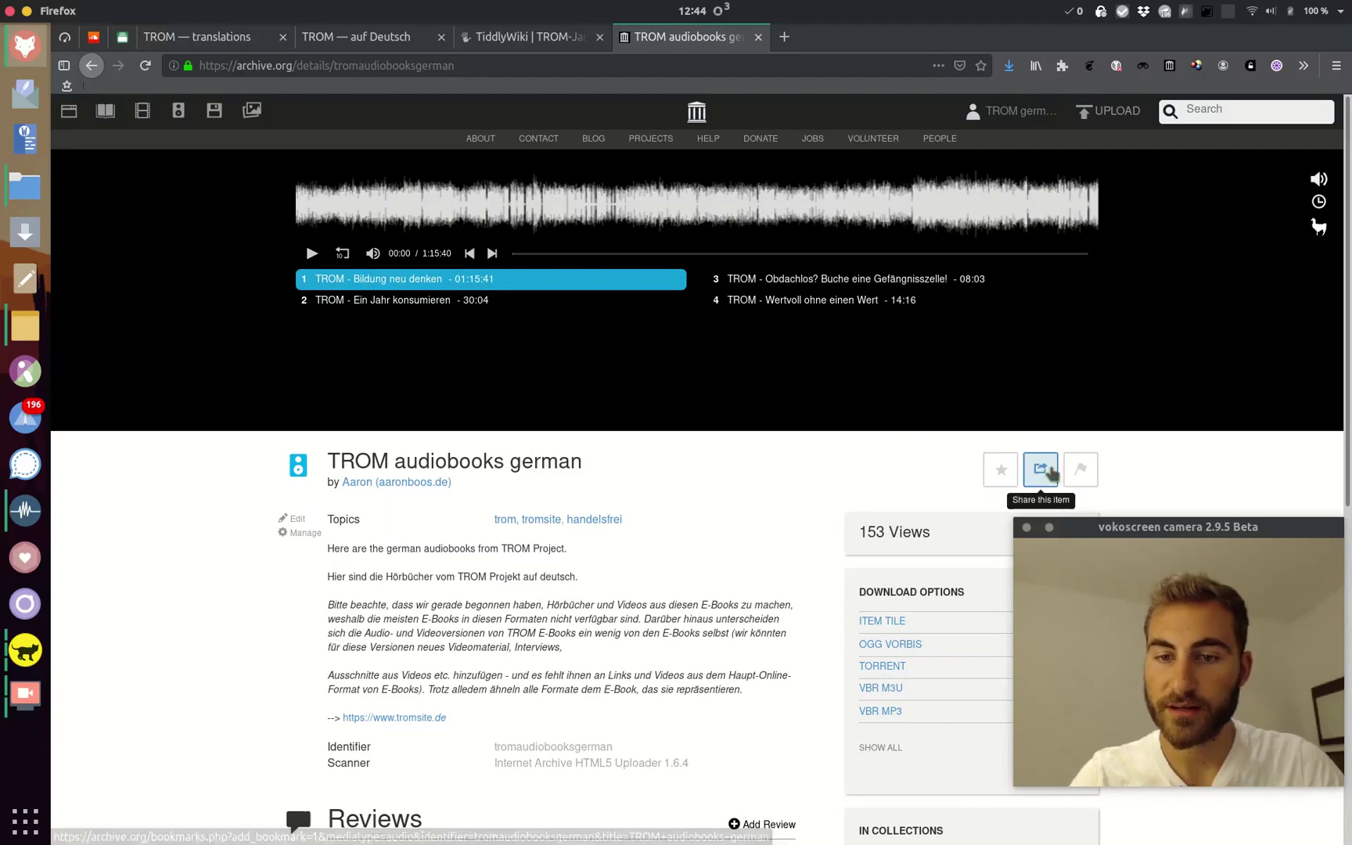
{"action": "left_click", "coordinate": [1042, 469]}
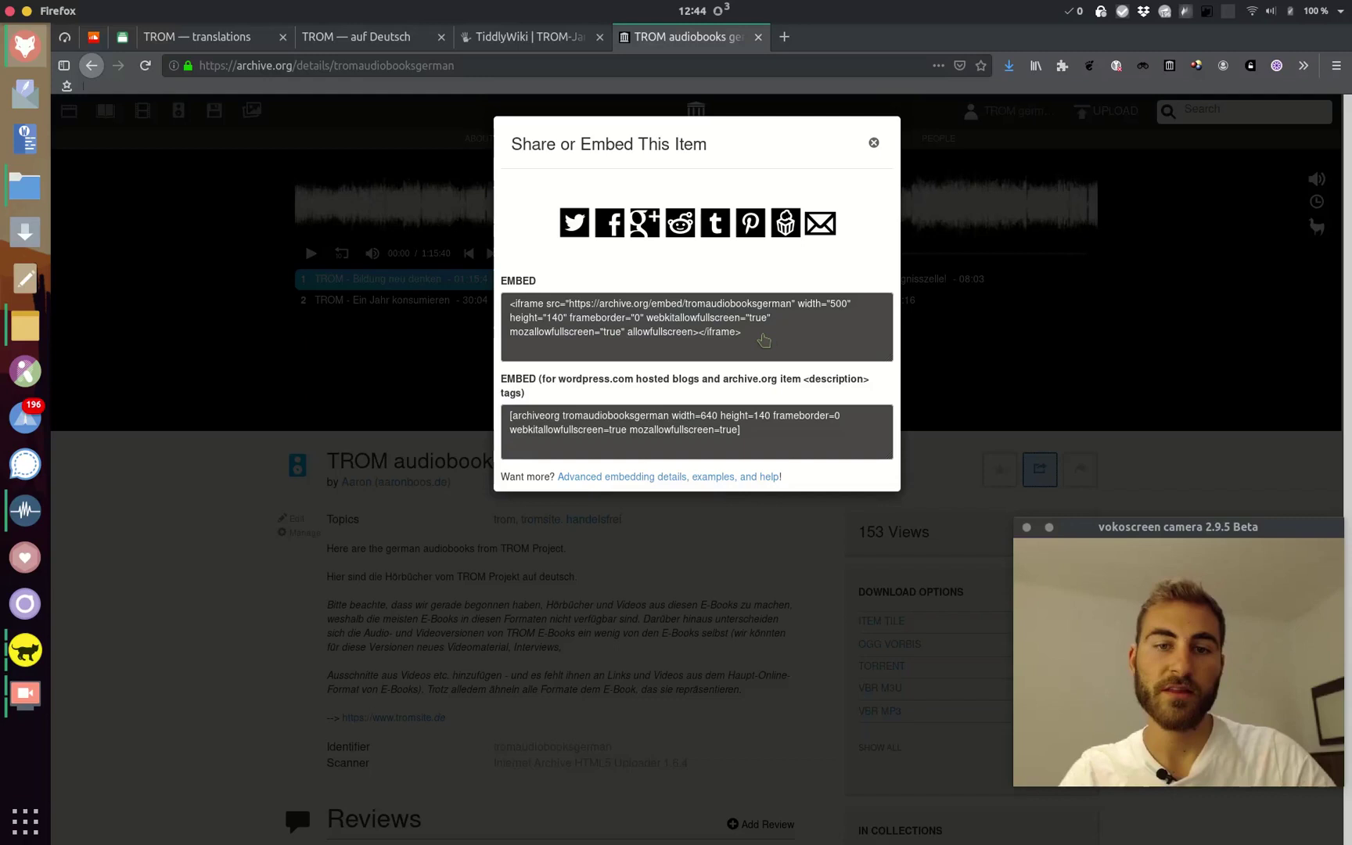
{"action": "left_click_drag", "start_coordinate": [770, 340], "coordinate": [509, 304]}
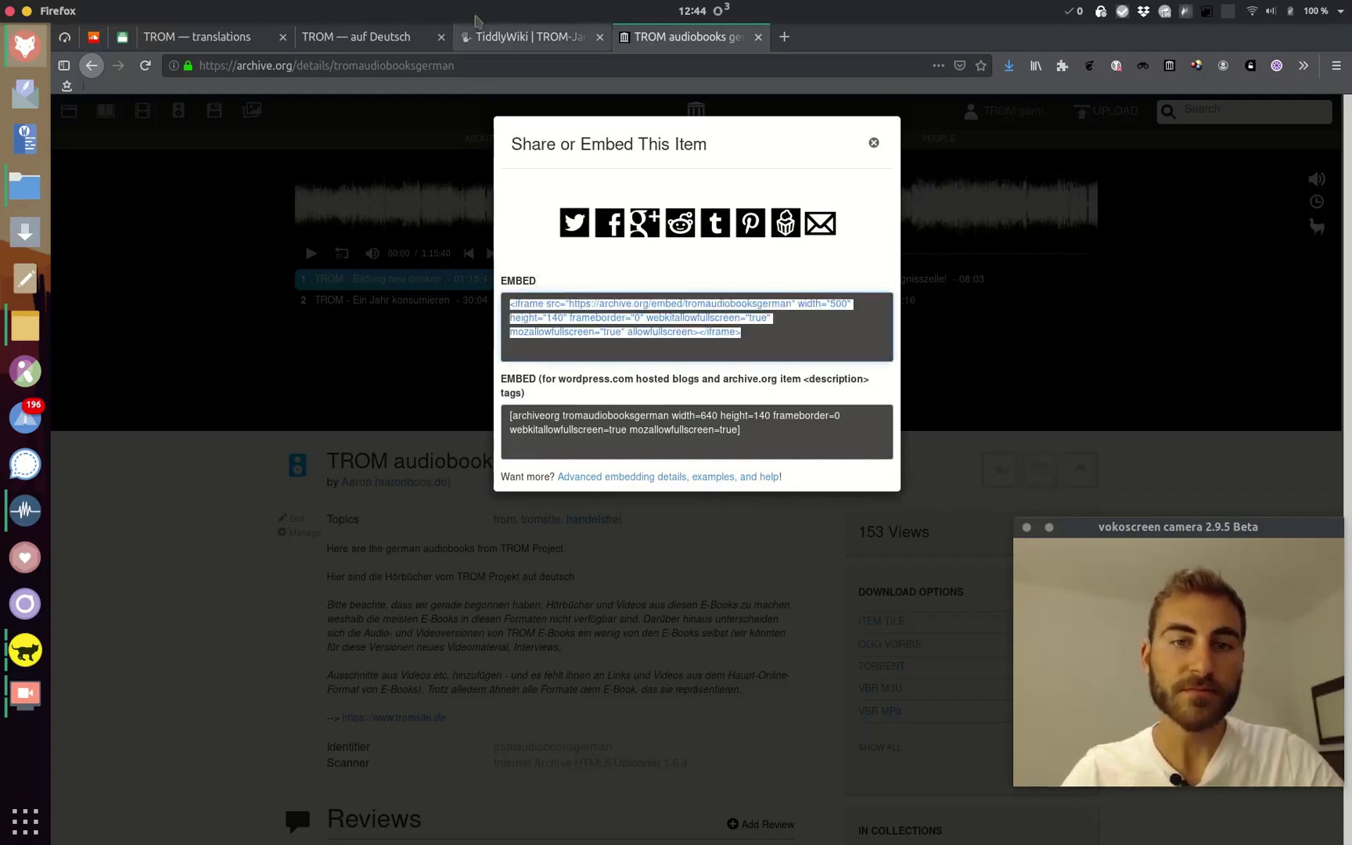
Return to the German TROM site and save the Anhören draft
{"action": "left_click", "coordinate": [510, 31]}
{"action": "left_click", "coordinate": [367, 37]}
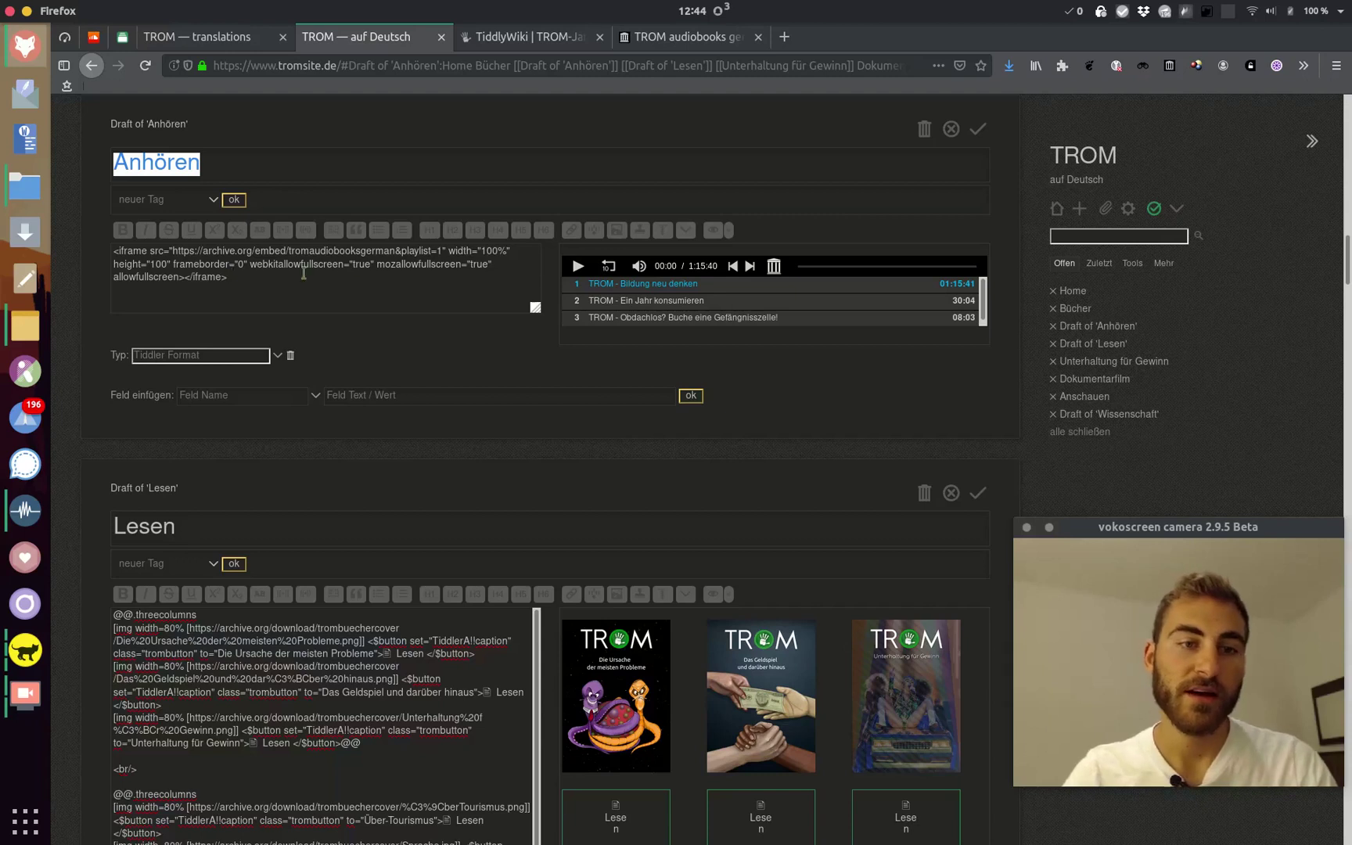
{"action": "left_click", "coordinate": [979, 129]}
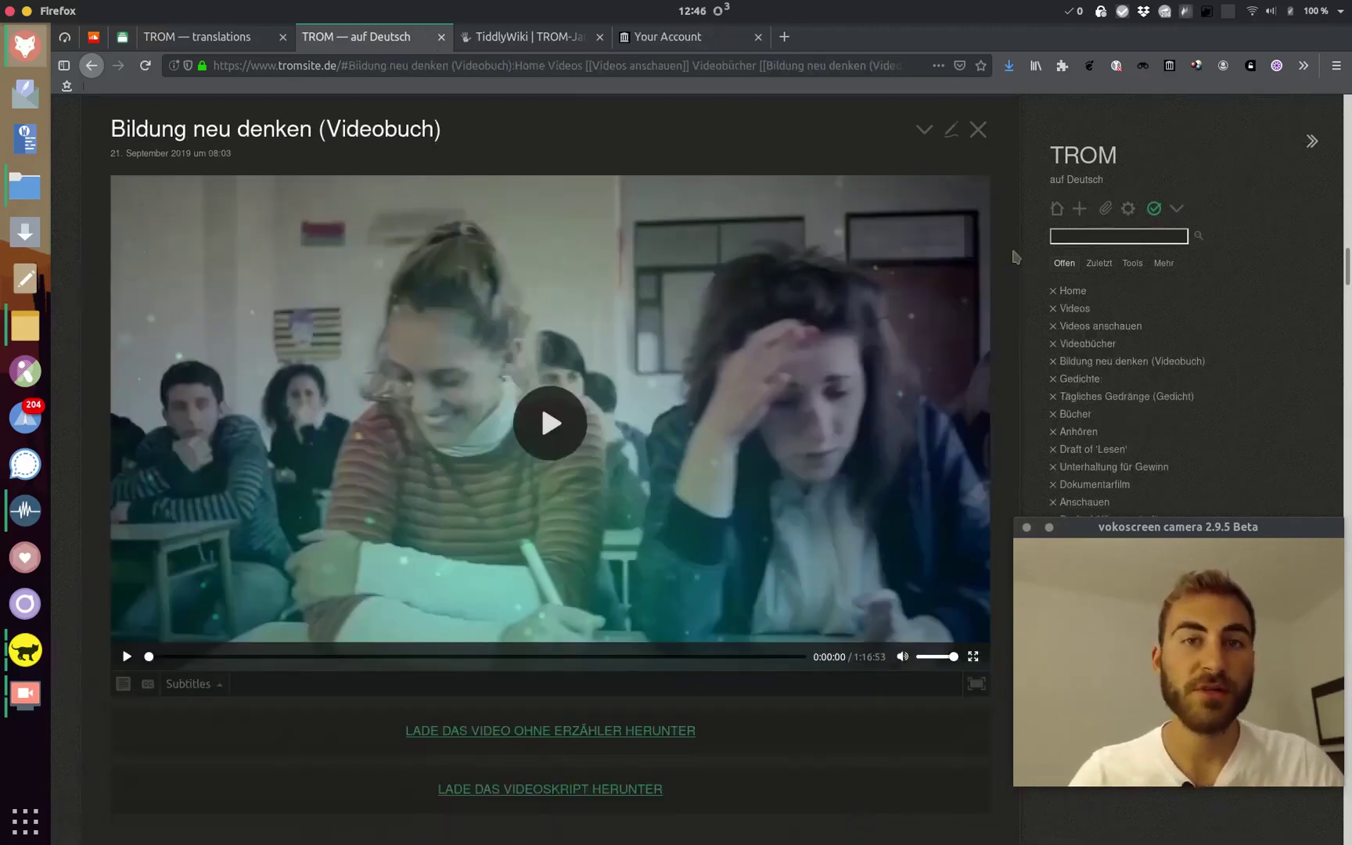
Open the TROM videobooks german upload on archive.org, list its MPEG4 files and copy the link to TROM - Bildung neu denken.mp4
{"action": "left_click", "coordinate": [680, 43]}
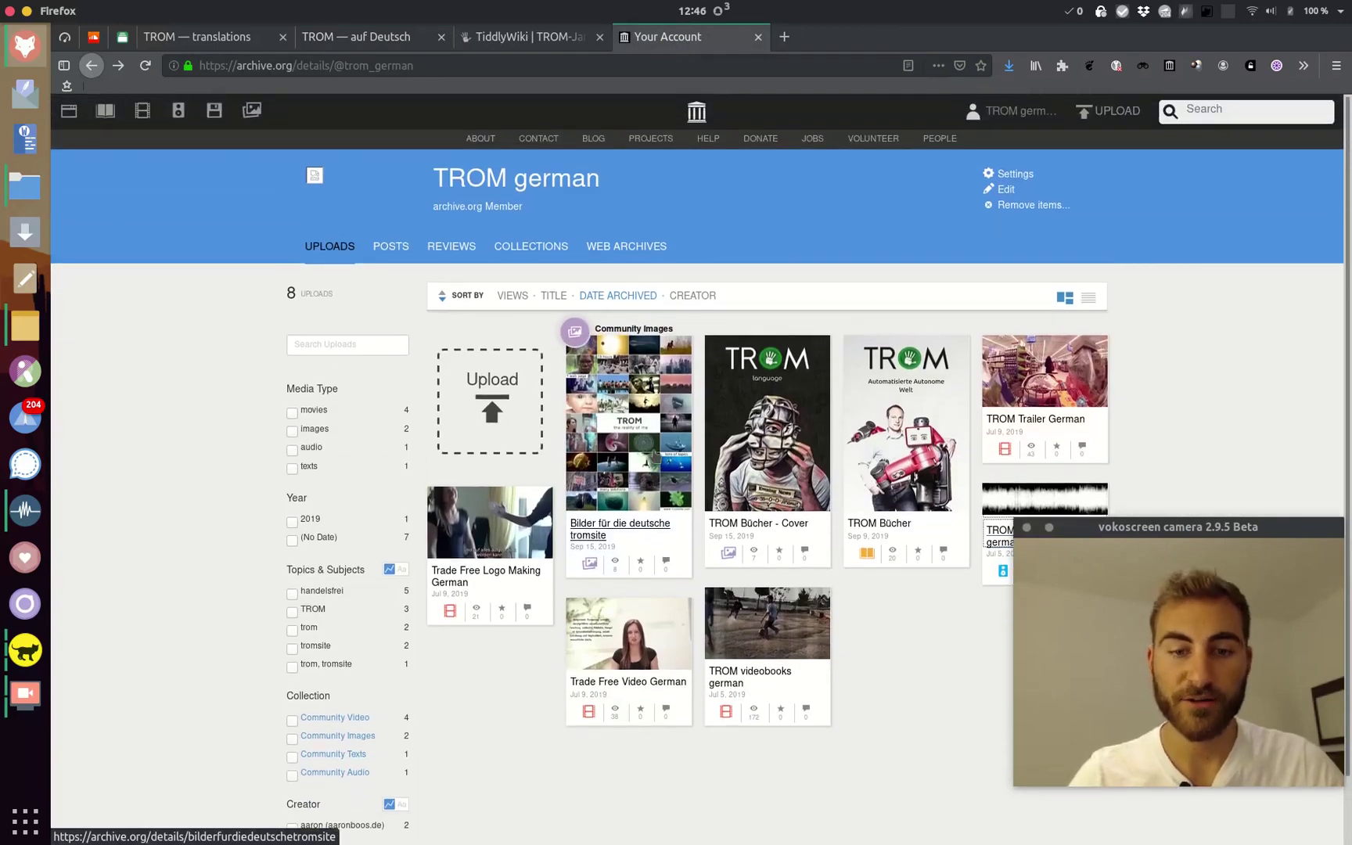
{"action": "scroll", "coordinate": [654, 458], "scroll_direction": "down", "scroll_amount": 2}
{"action": "left_click", "coordinate": [751, 608]}
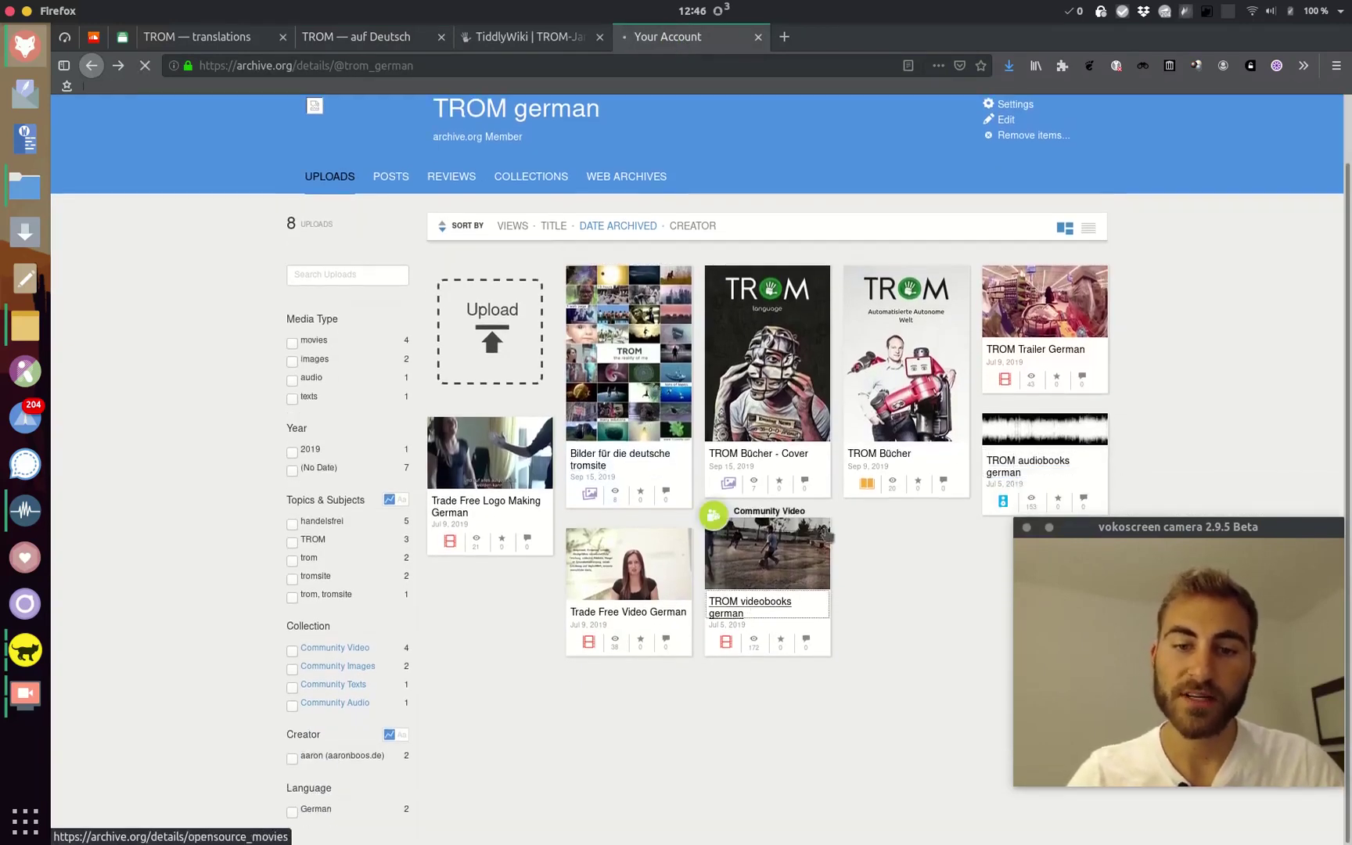
{"action": "scroll", "coordinate": [458, 640], "scroll_direction": "down", "scroll_amount": 10}
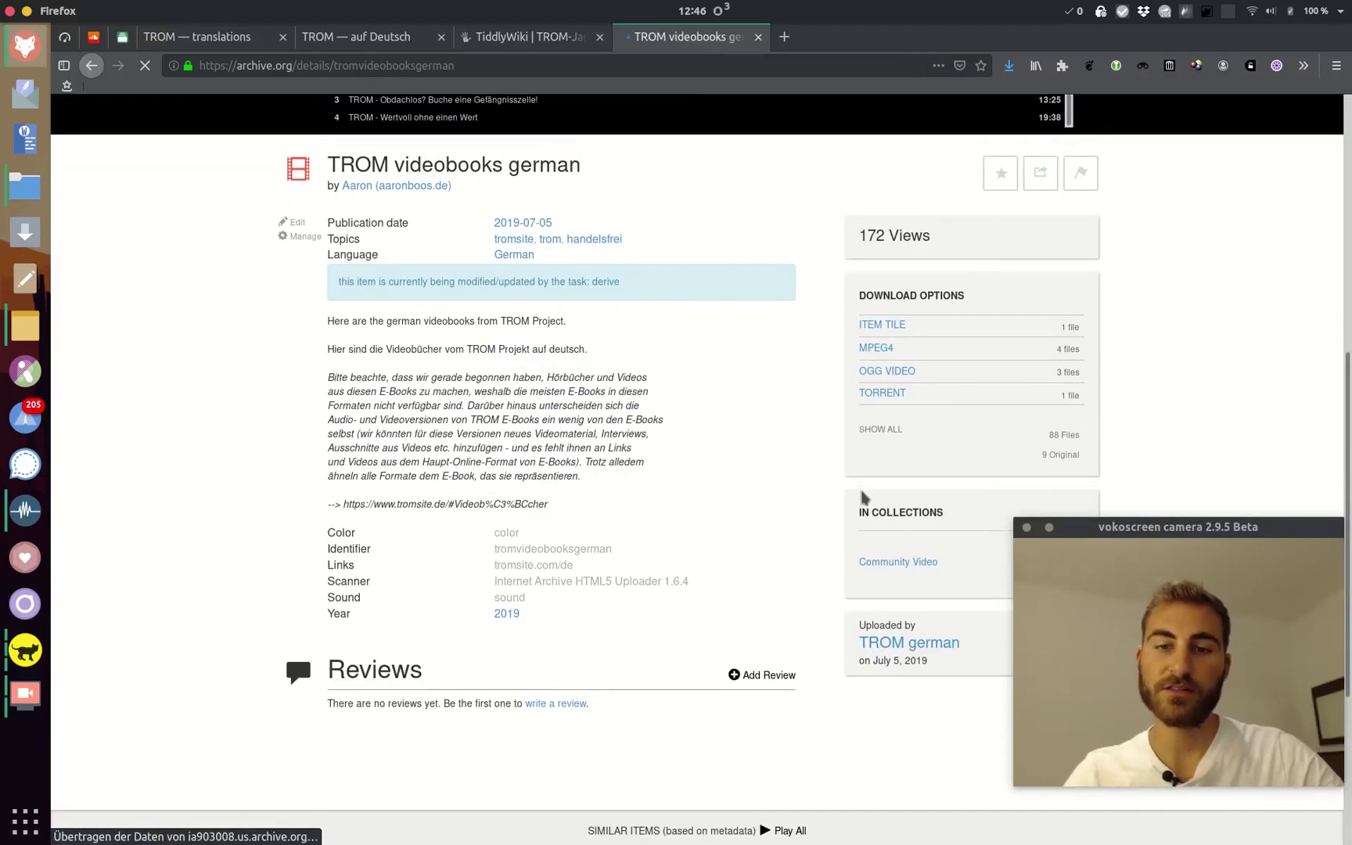
{"action": "left_click", "coordinate": [881, 349]}
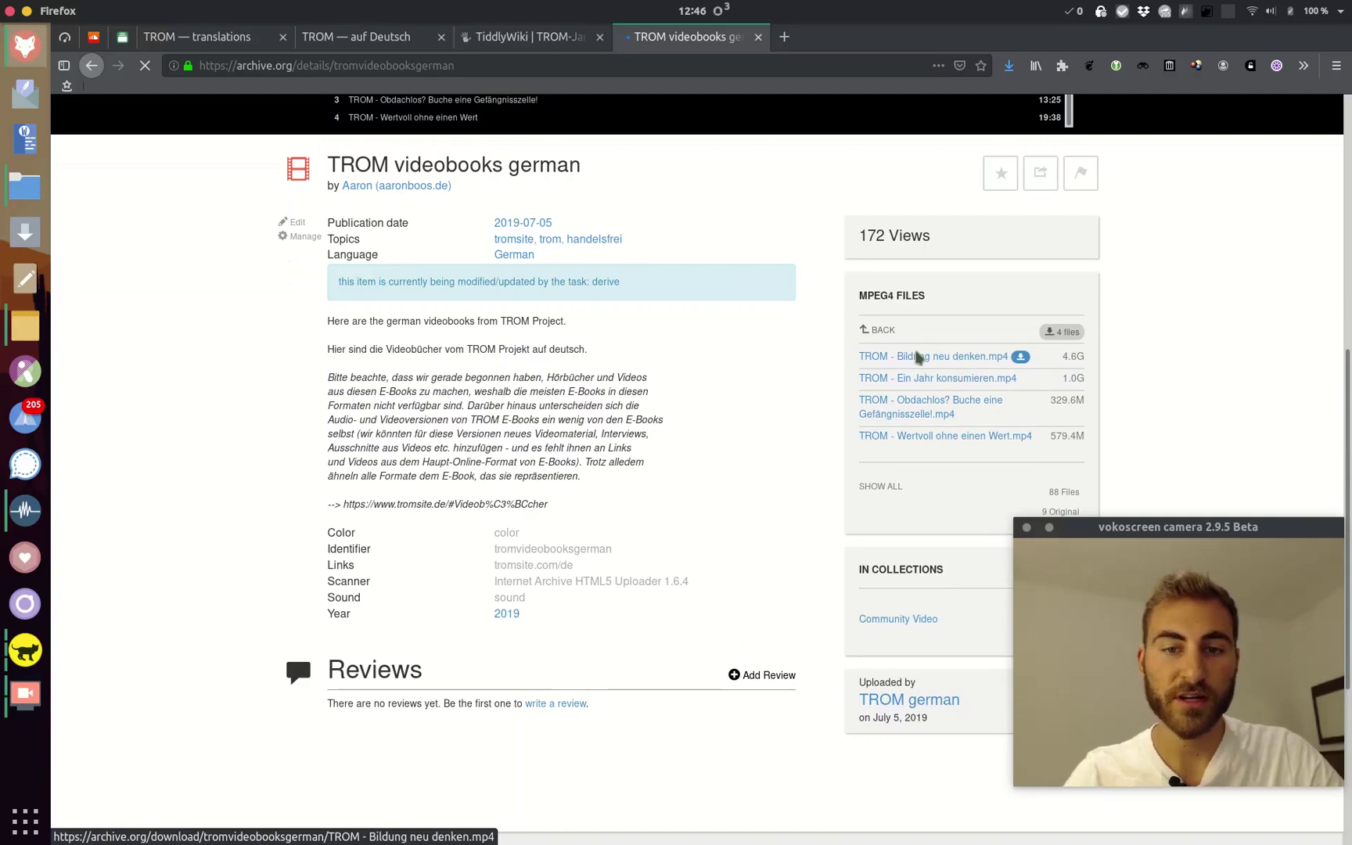
{"action": "right_click", "coordinate": [919, 357]}
{"action": "key", "text": "Escape"}
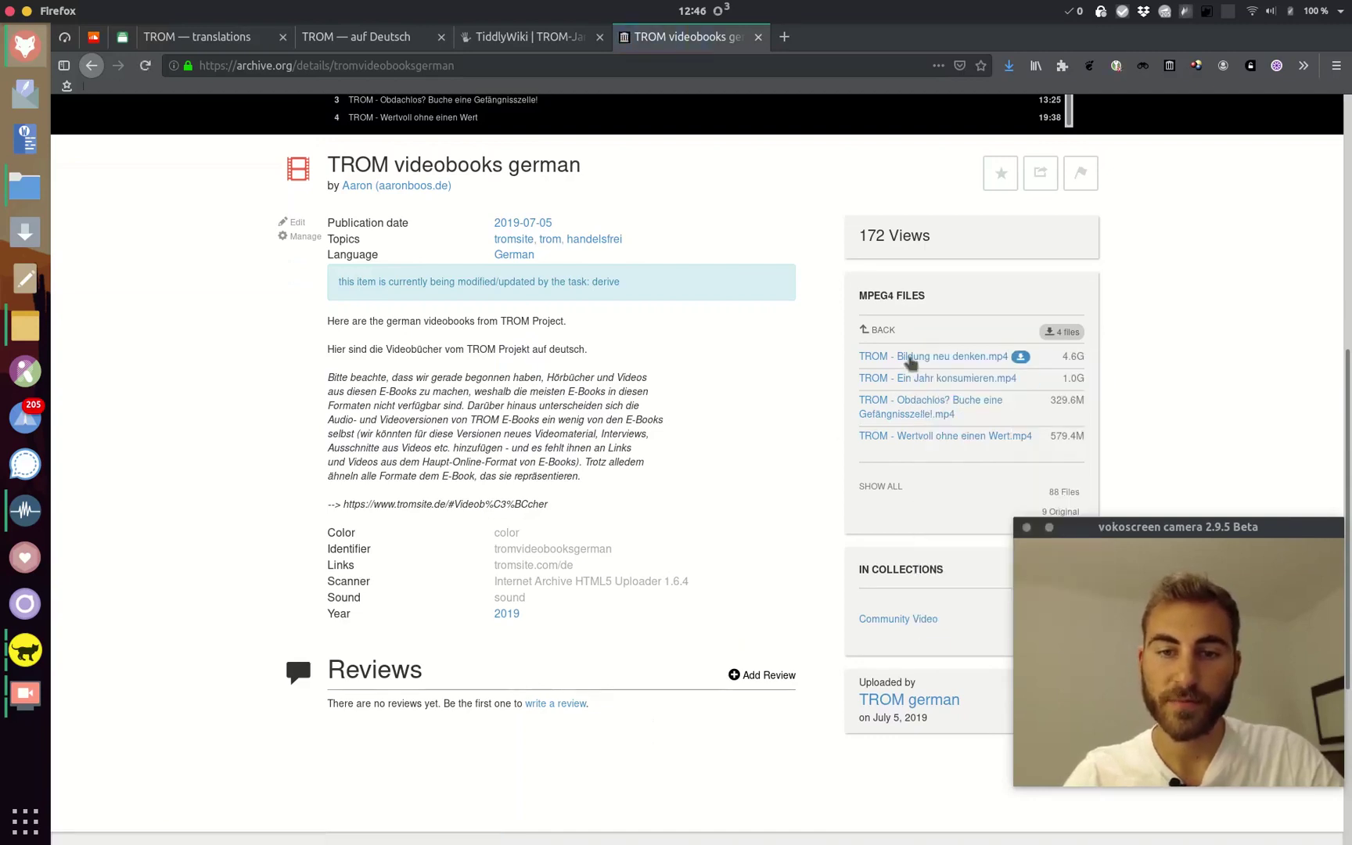
{"action": "right_click", "coordinate": [910, 358]}
{"action": "left_click", "coordinate": [963, 477]}
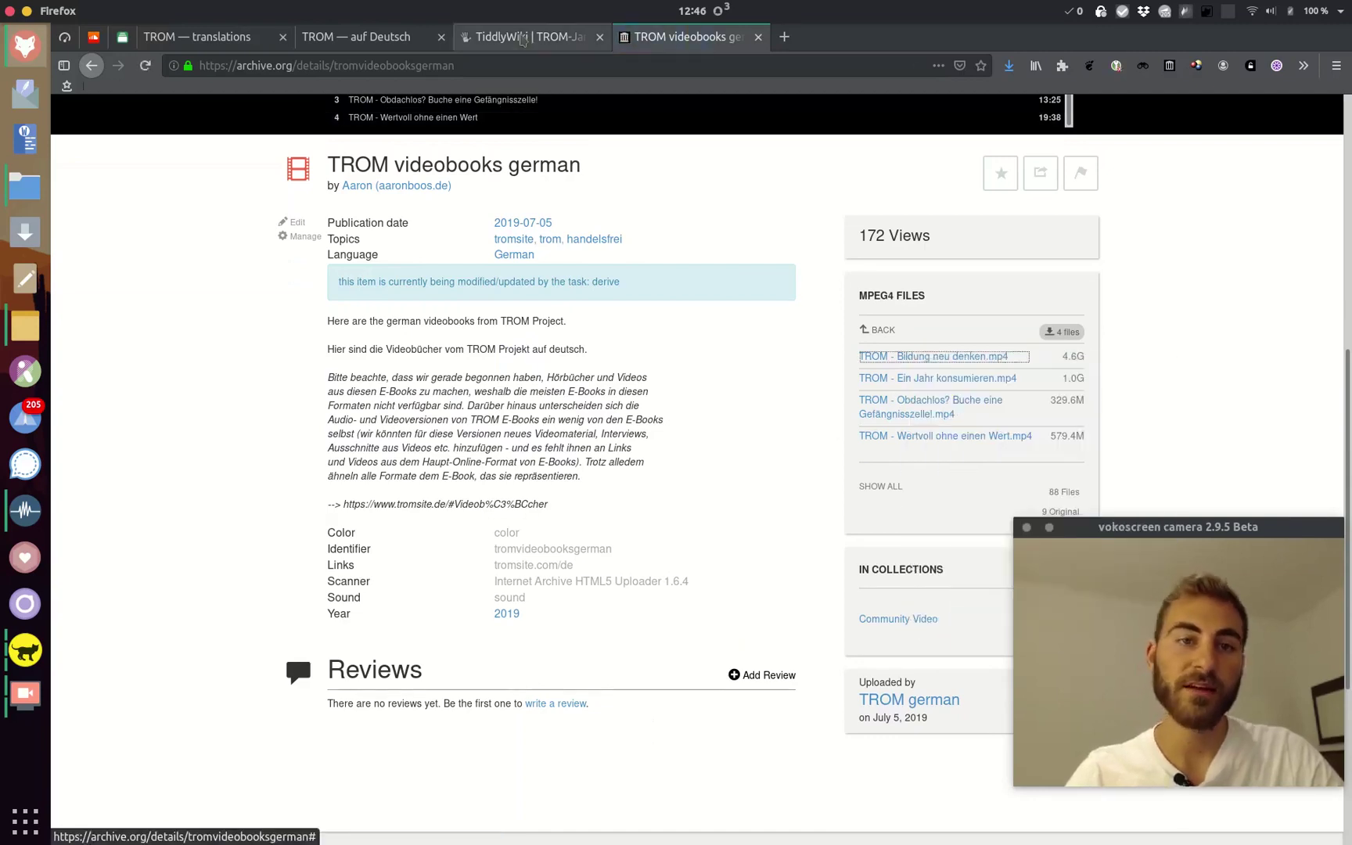
Put Bildung neu denken (Videobuch) on the German site in edit mode and select the archive.org address in its data-url attribute
{"action": "left_click", "coordinate": [522, 39]}
{"action": "left_click", "coordinate": [416, 45]}
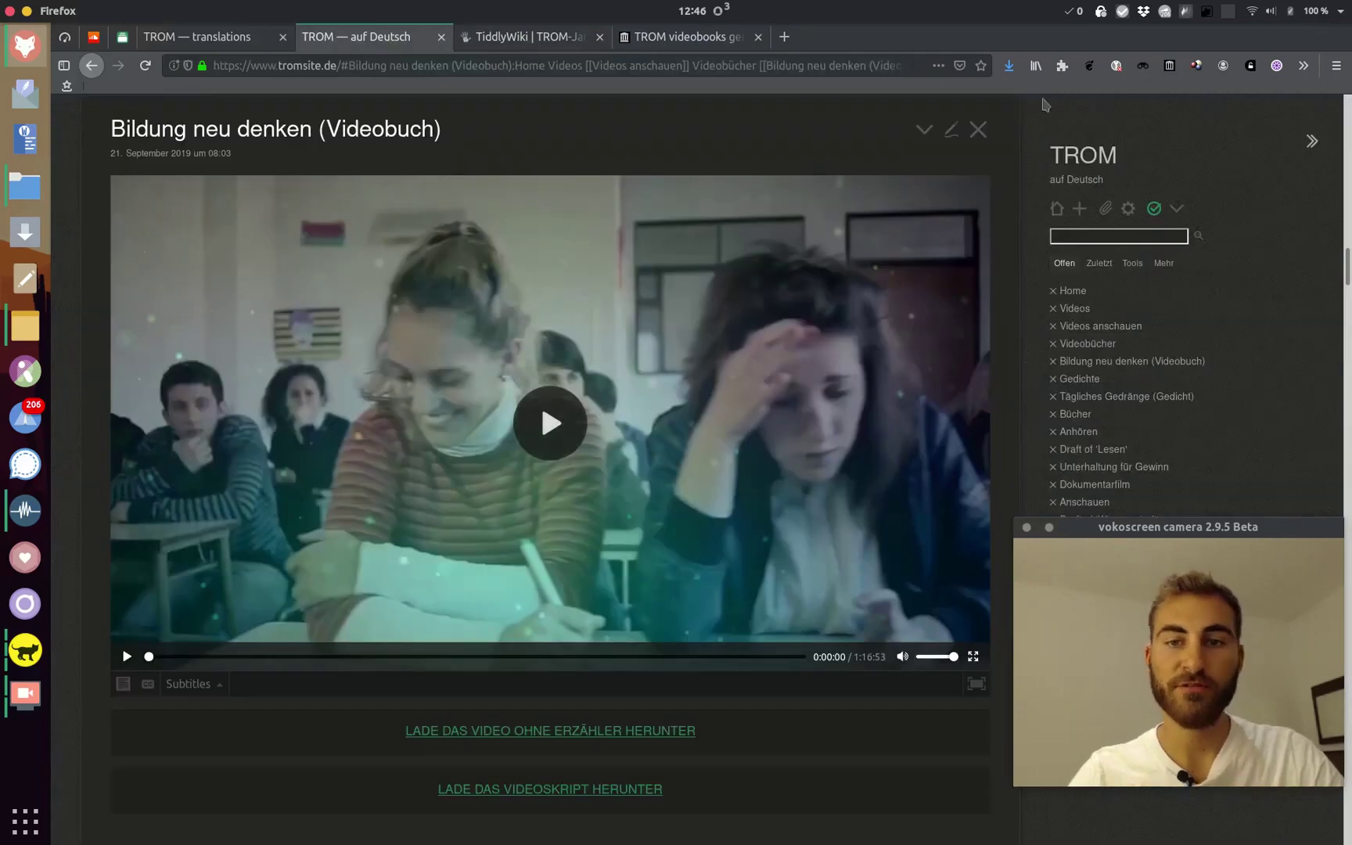
{"action": "left_click", "coordinate": [952, 129]}
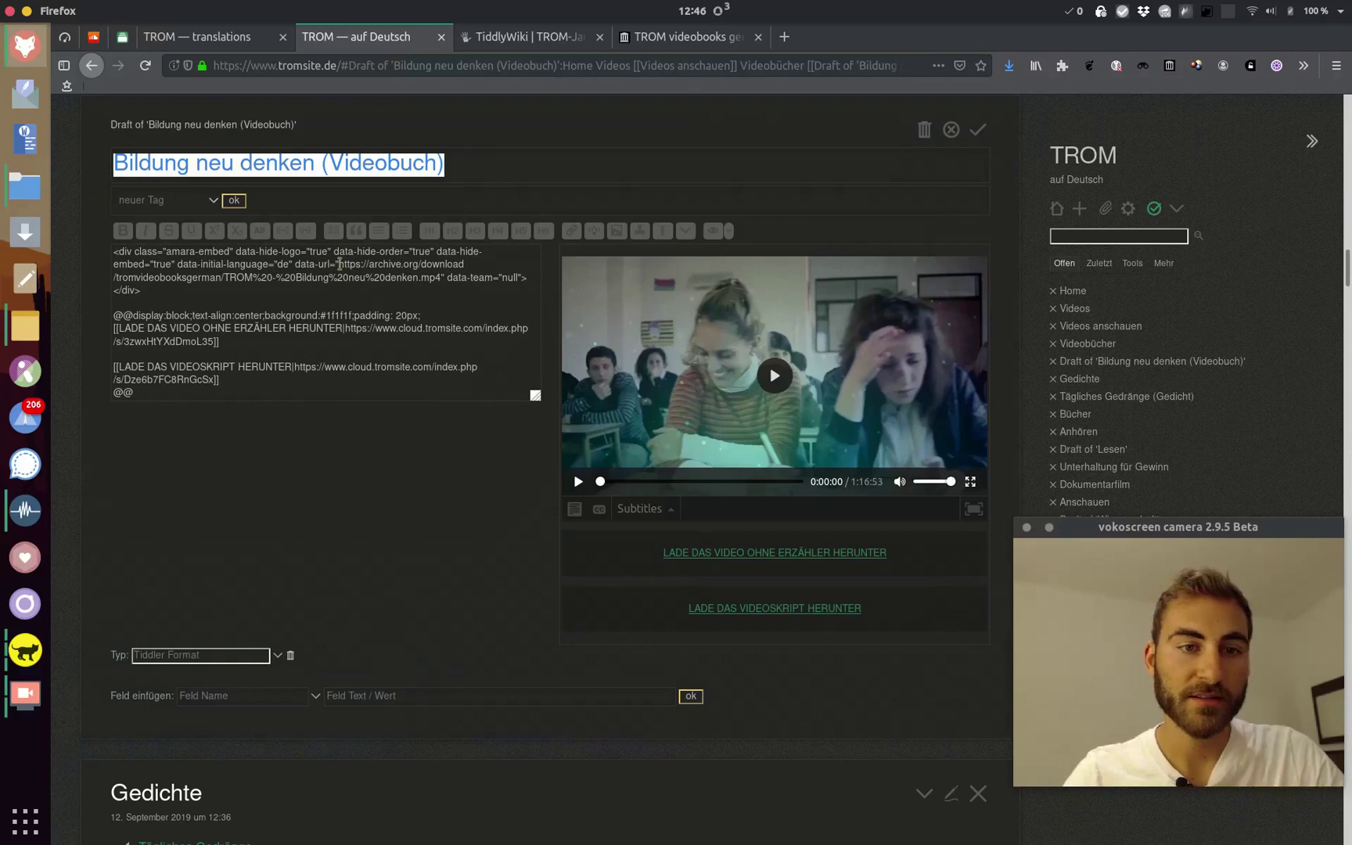
{"action": "left_click_drag", "start_coordinate": [338, 264], "coordinate": [436, 278]}
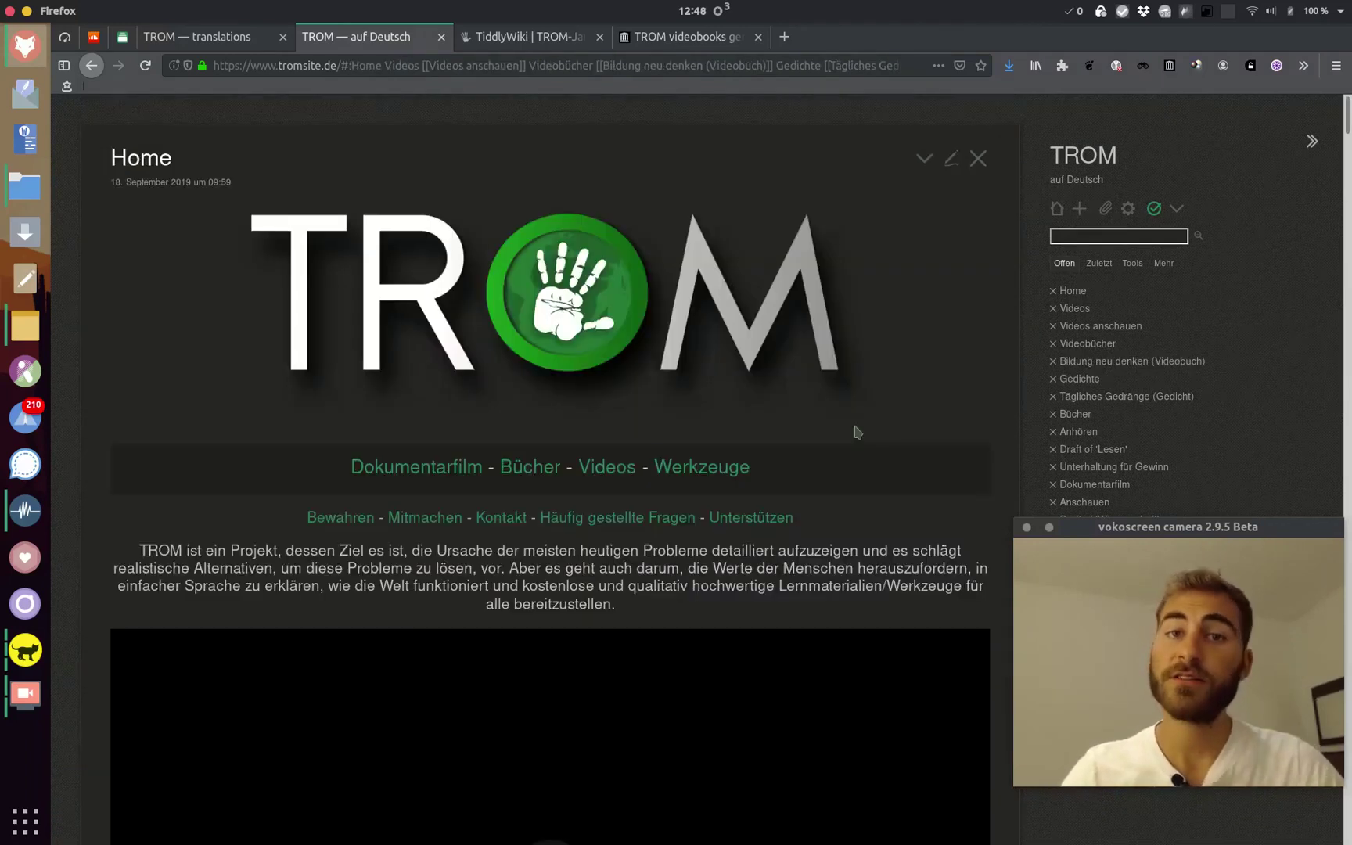
Open Nutze unsere Werkzeuge via Werkzeuge, review the tool descriptions, and open the VideoNeat website and close it again
{"action": "left_click", "coordinate": [720, 474]}
{"action": "left_click", "coordinate": [759, 495]}
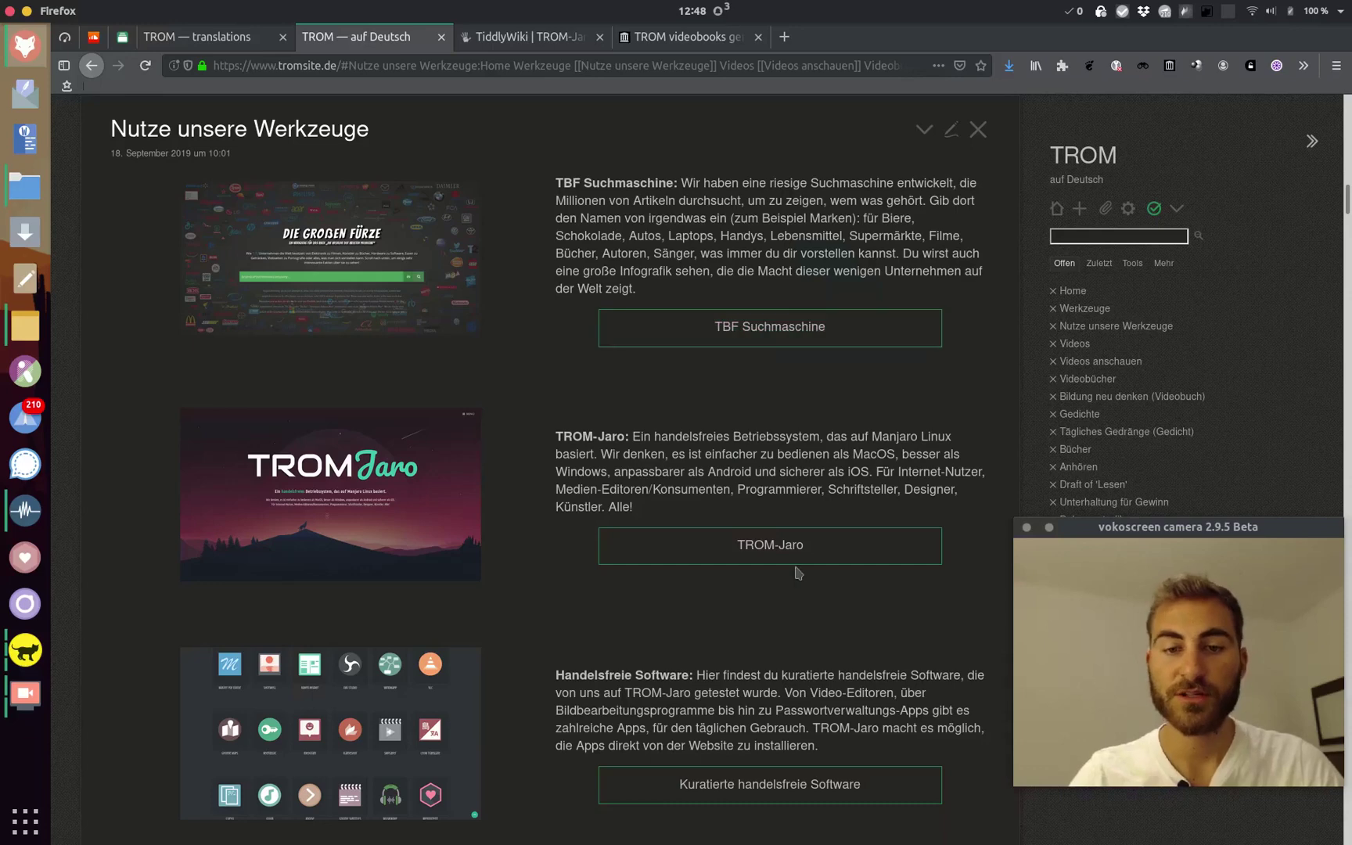
{"action": "scroll", "coordinate": [798, 573], "scroll_direction": "down", "scroll_amount": 10}
{"action": "scroll", "coordinate": [799, 573], "scroll_direction": "down", "scroll_amount": 8}
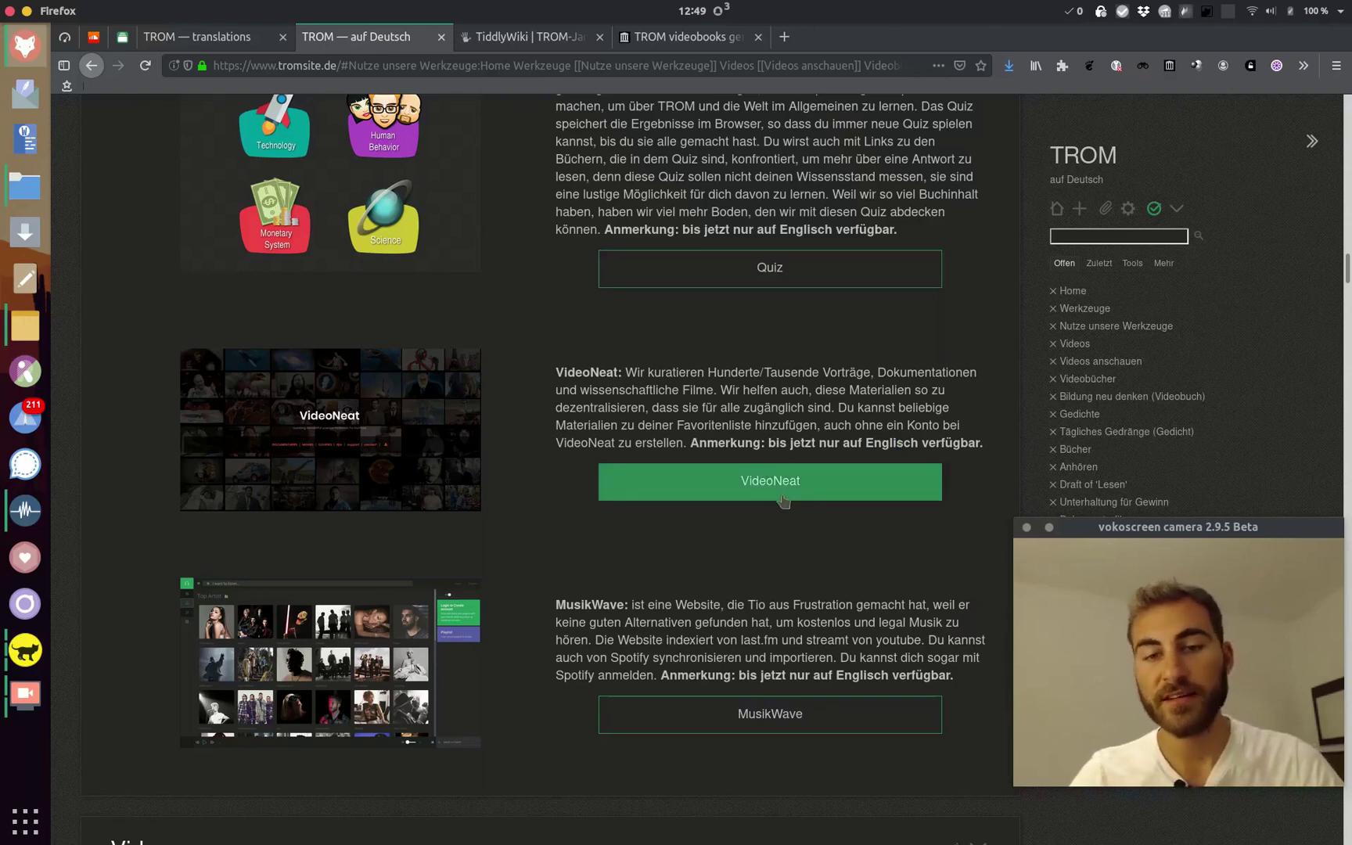
{"action": "left_click", "coordinate": [729, 486]}
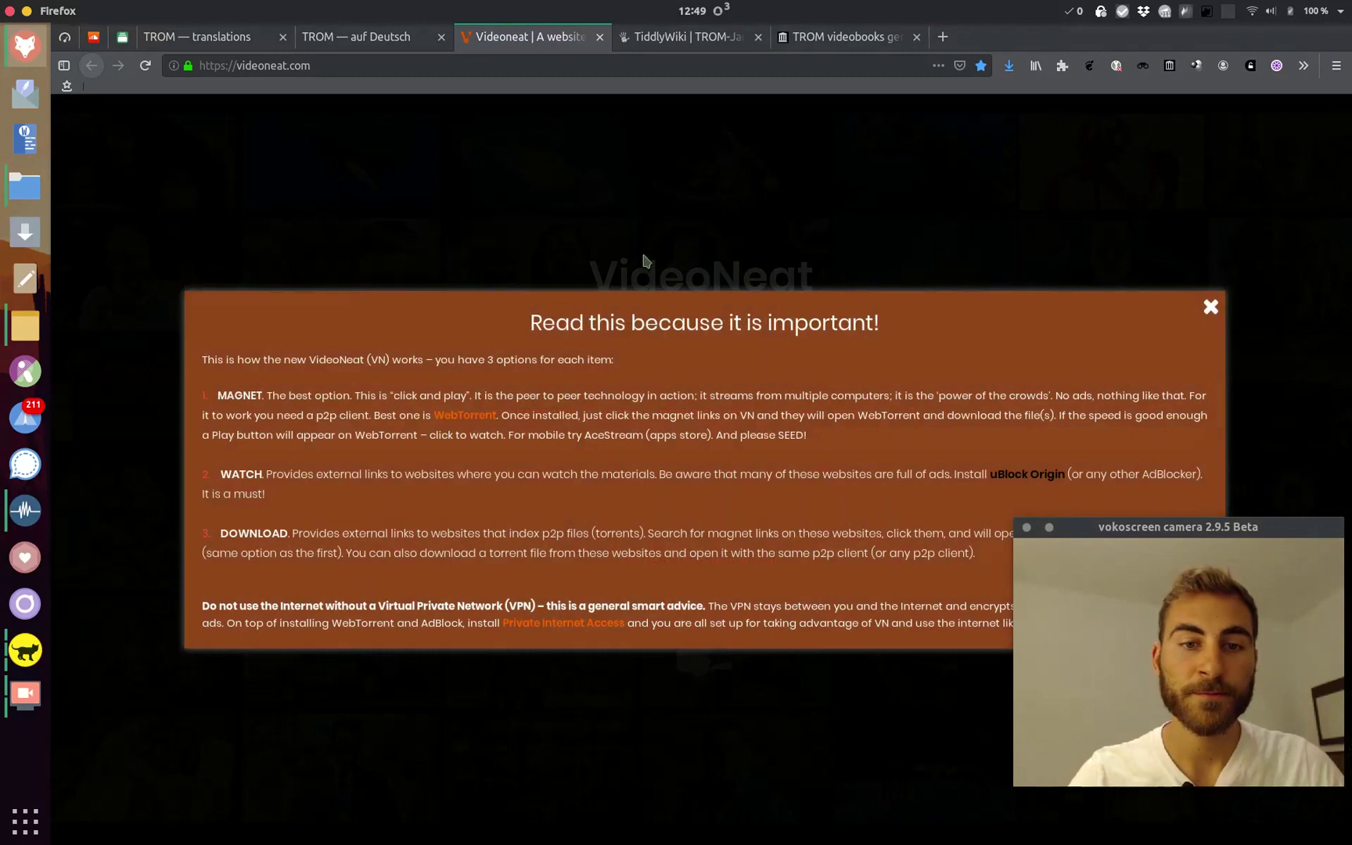
{"action": "key", "text": "ctrl+w"}
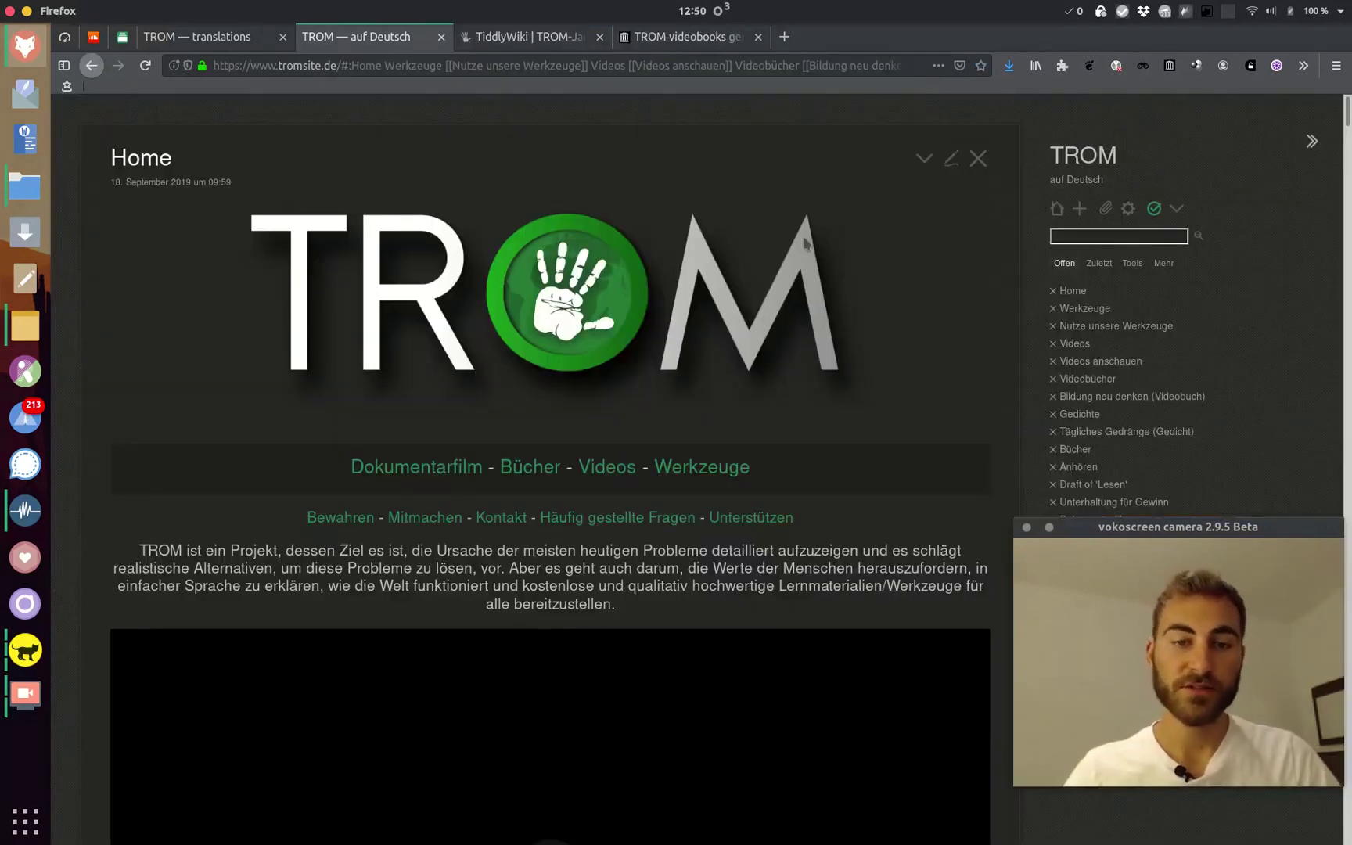
Open Häufig gestellte Fragen from the Home tiddler and its TROM Projekt question list
{"action": "scroll", "coordinate": [806, 232], "scroll_direction": "down", "scroll_amount": 3}
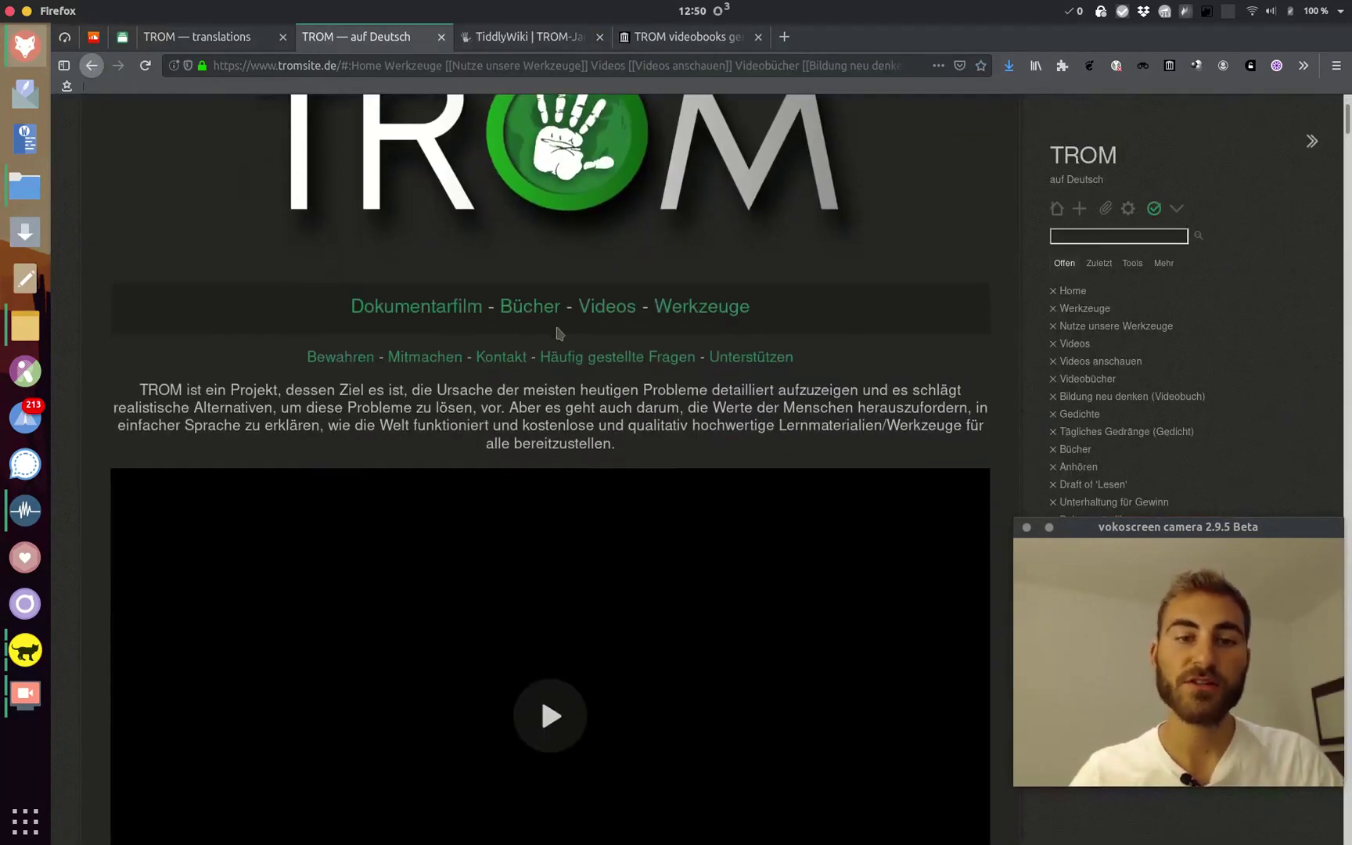
{"action": "left_click", "coordinate": [589, 360]}
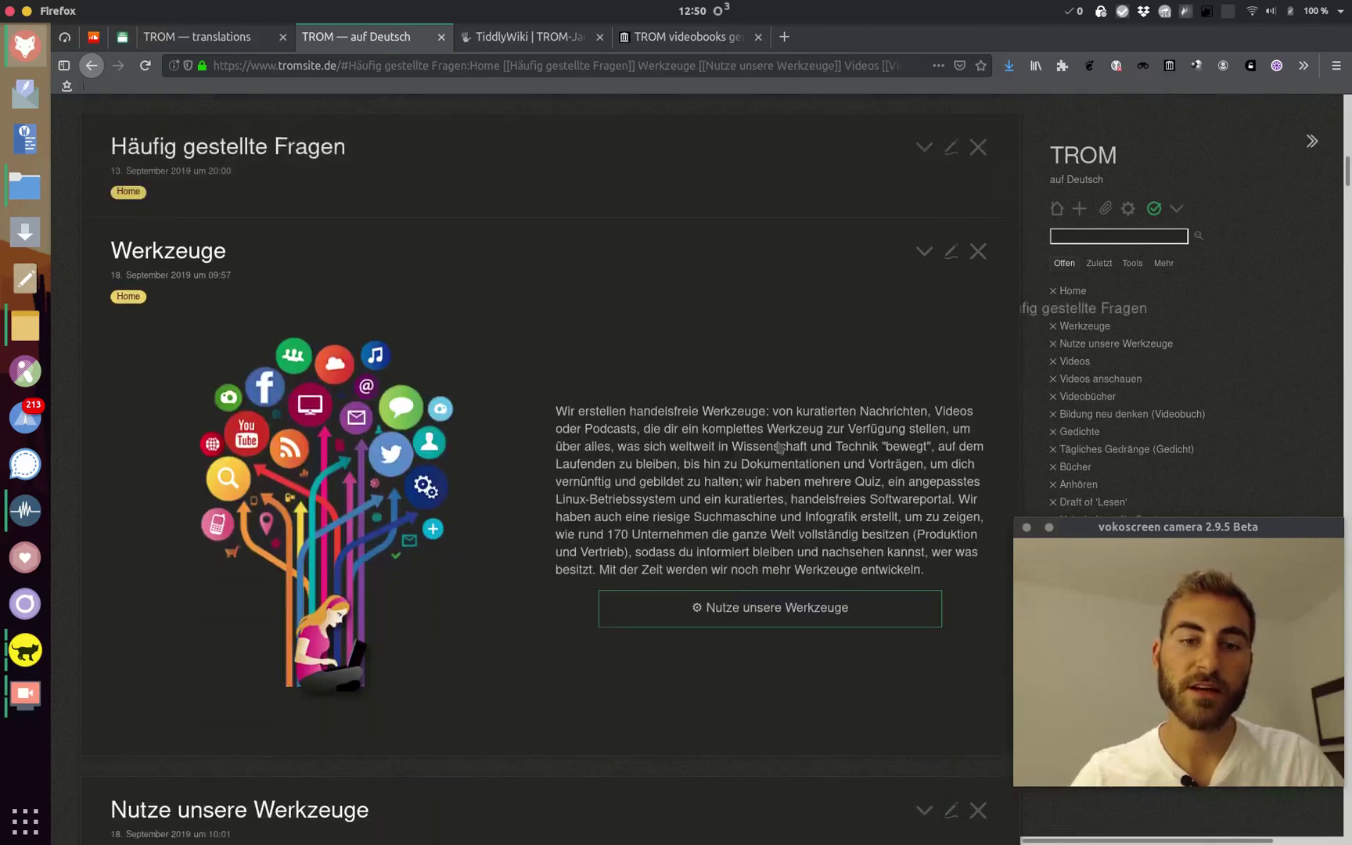
{"action": "left_click", "coordinate": [498, 215]}
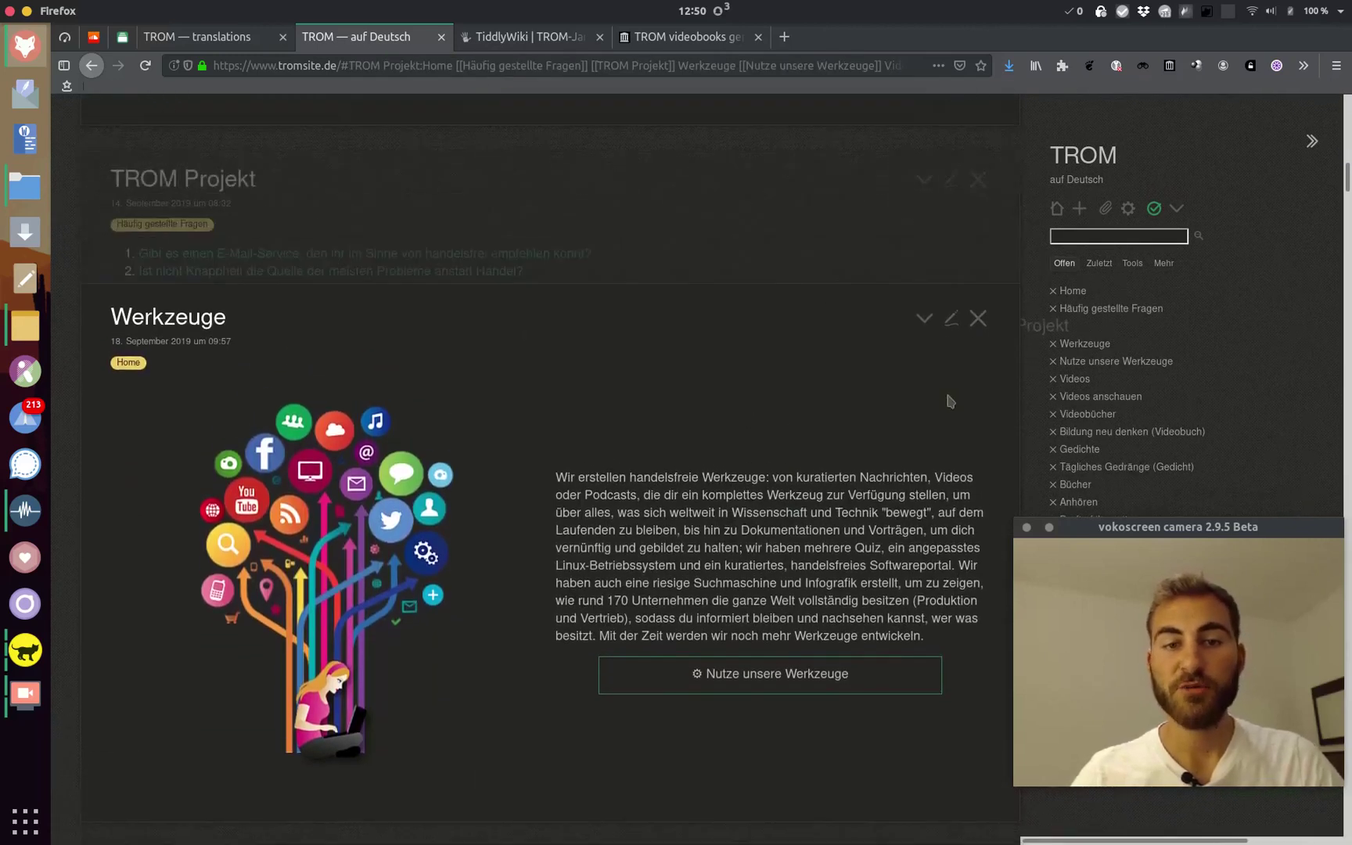
Open the Kontakt and Mitmachen tiddlers from Home to review the contact text and the ways to contribute
{"action": "scroll", "coordinate": [1015, 369], "scroll_direction": "up", "scroll_amount": 15}
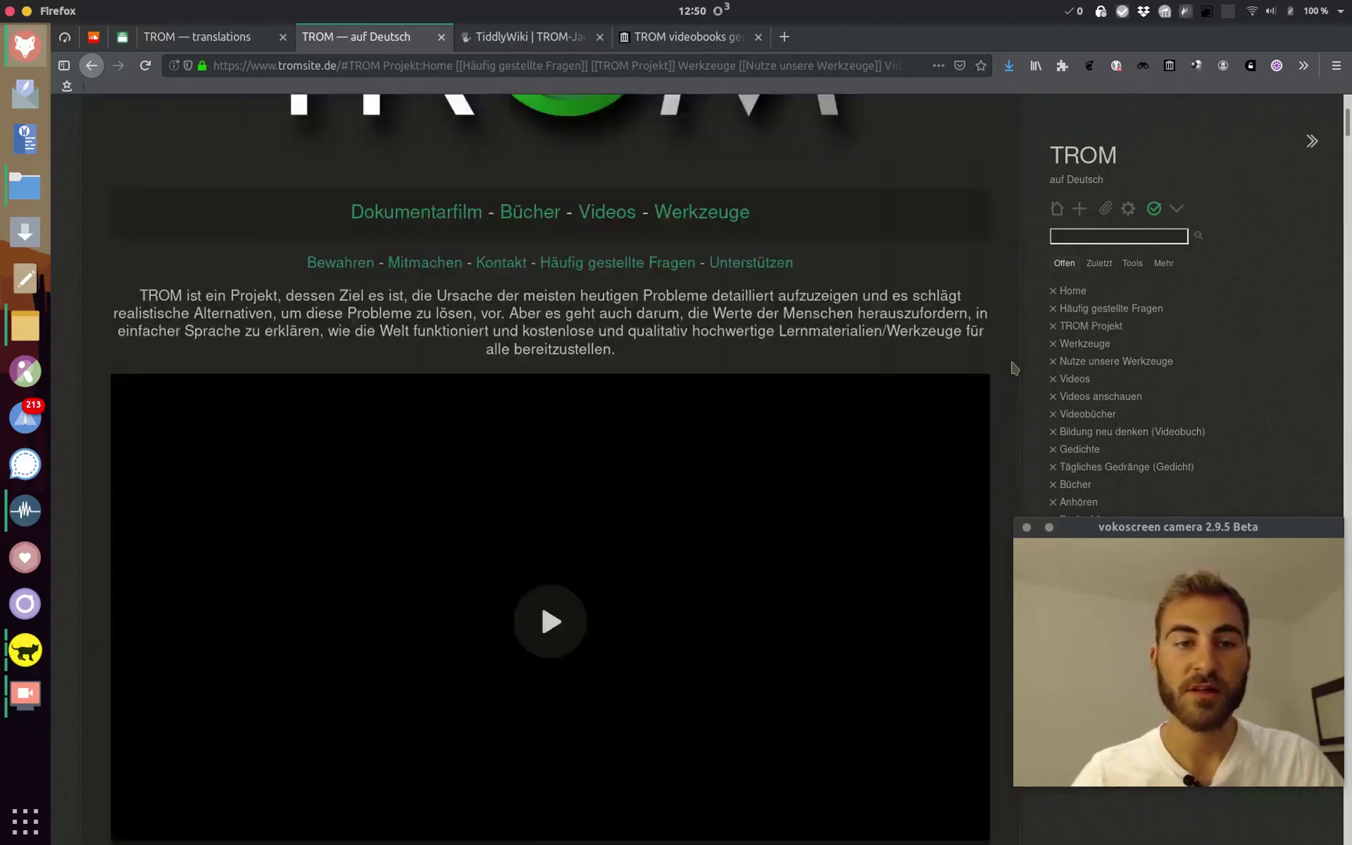
{"action": "left_click", "coordinate": [510, 515]}
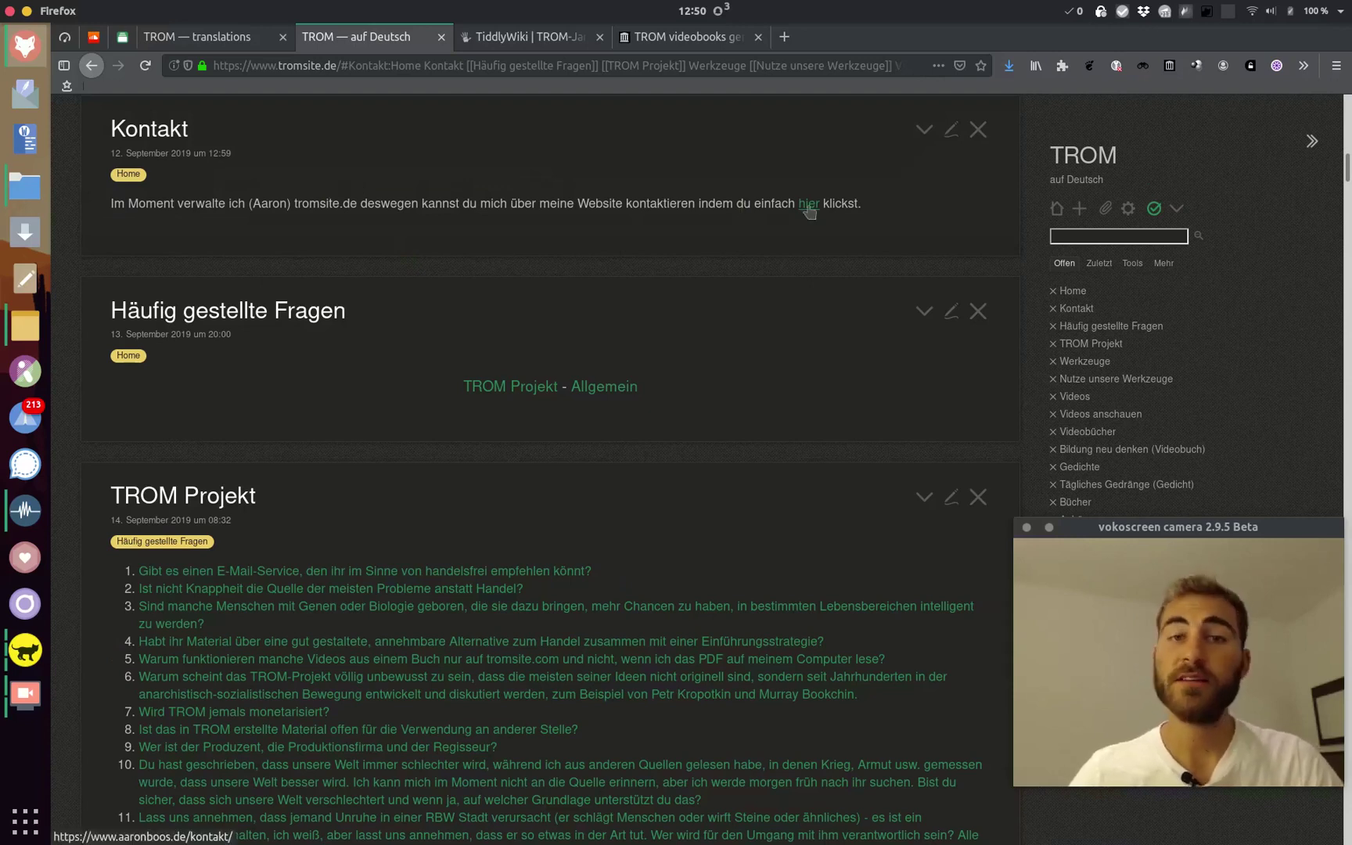
{"action": "scroll", "coordinate": [809, 211], "scroll_direction": "up", "scroll_amount": 10}
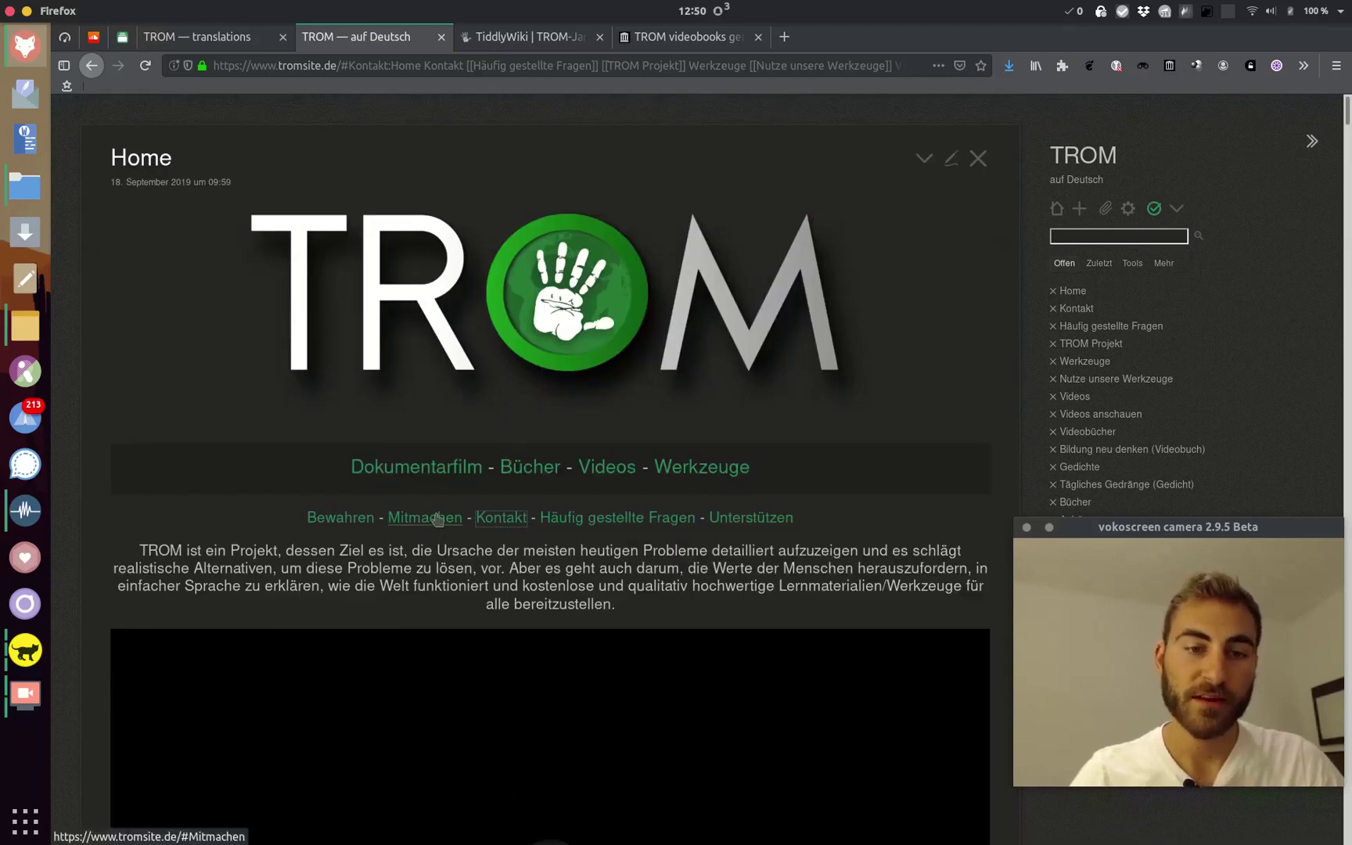
{"action": "left_click", "coordinate": [437, 523]}
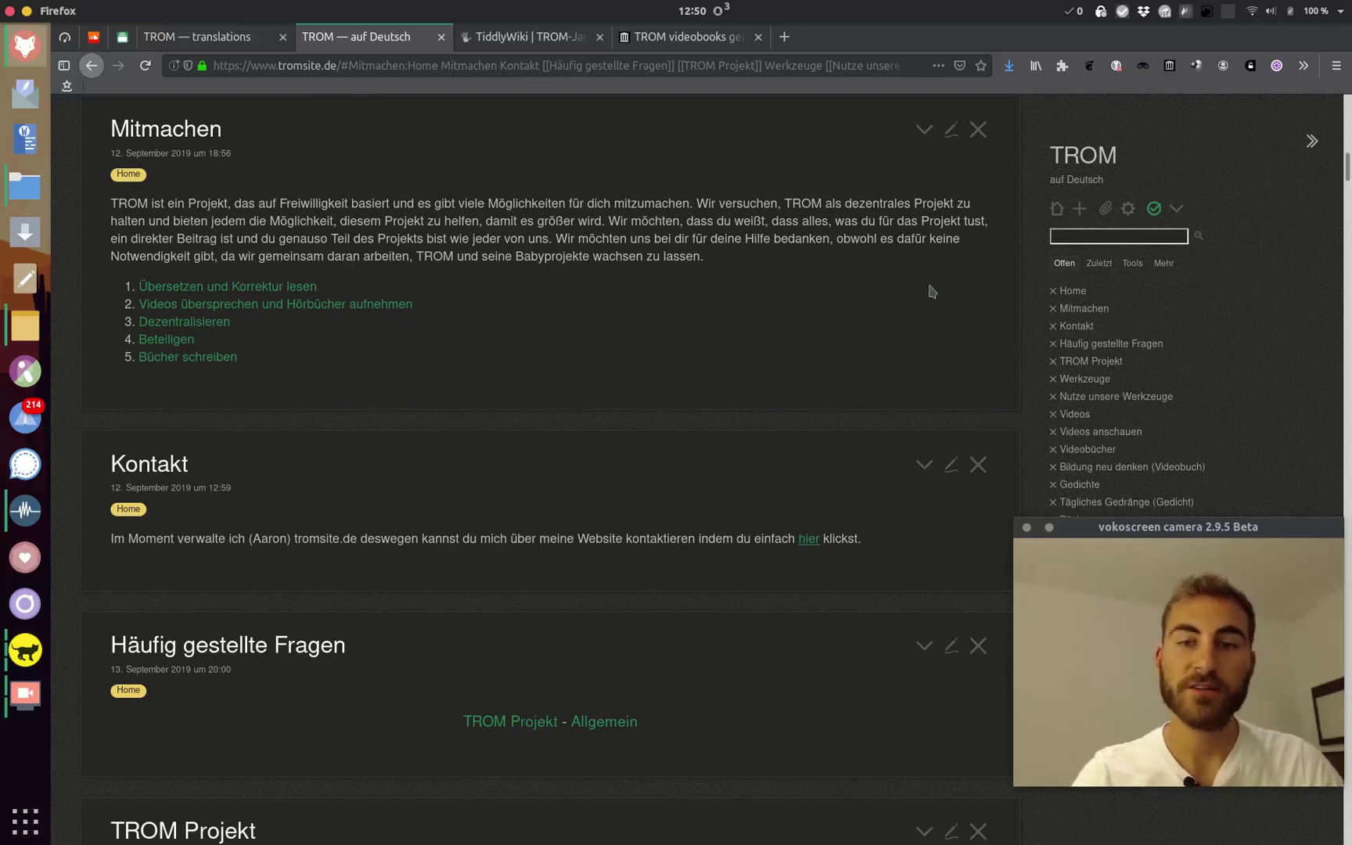
{"action": "scroll", "coordinate": [932, 291], "scroll_direction": "up", "scroll_amount": 4}
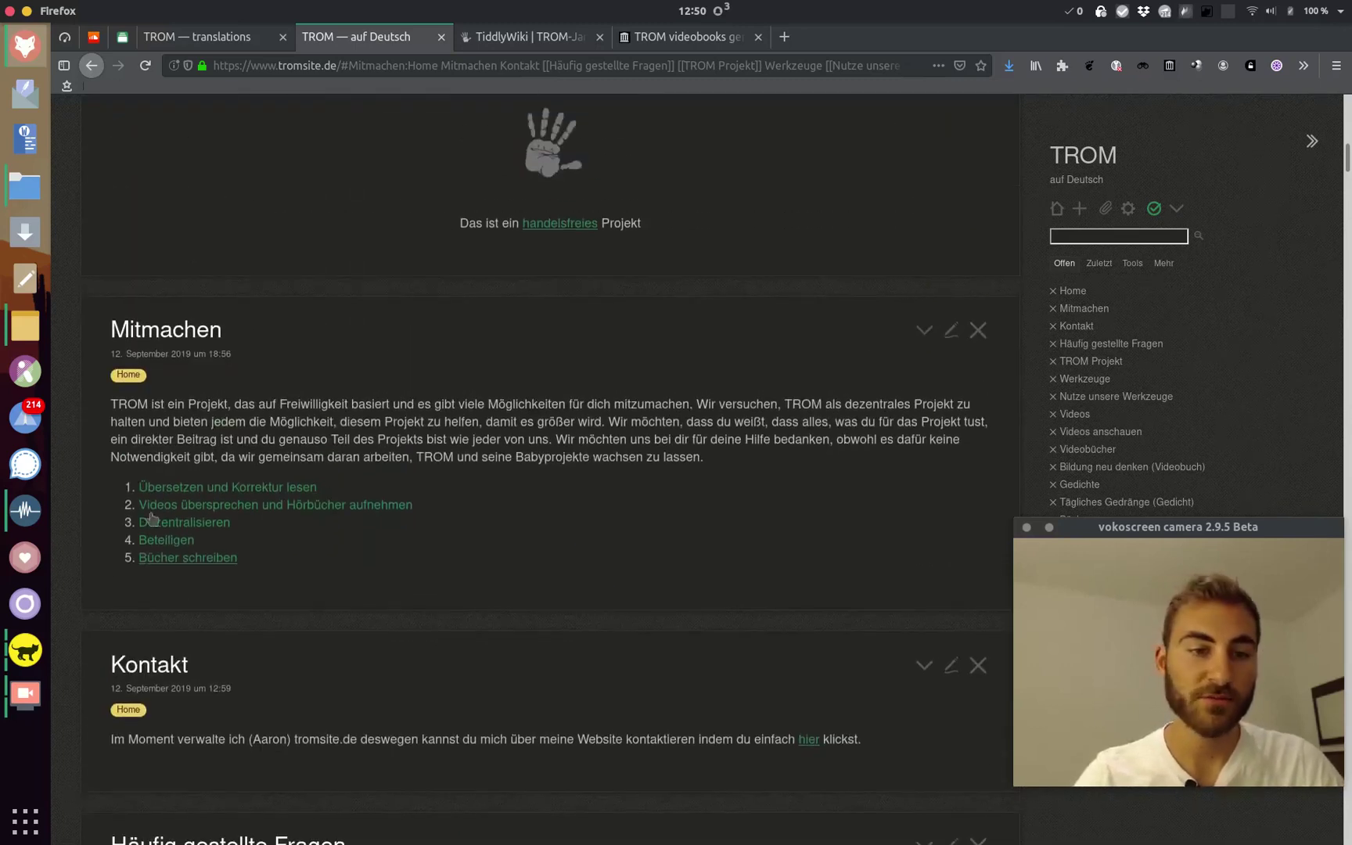
Open the Bewahren tiddler from Home and follow its TROM-Materialien link to archive.org
{"action": "scroll", "coordinate": [807, 424], "scroll_direction": "up", "scroll_amount": 18}
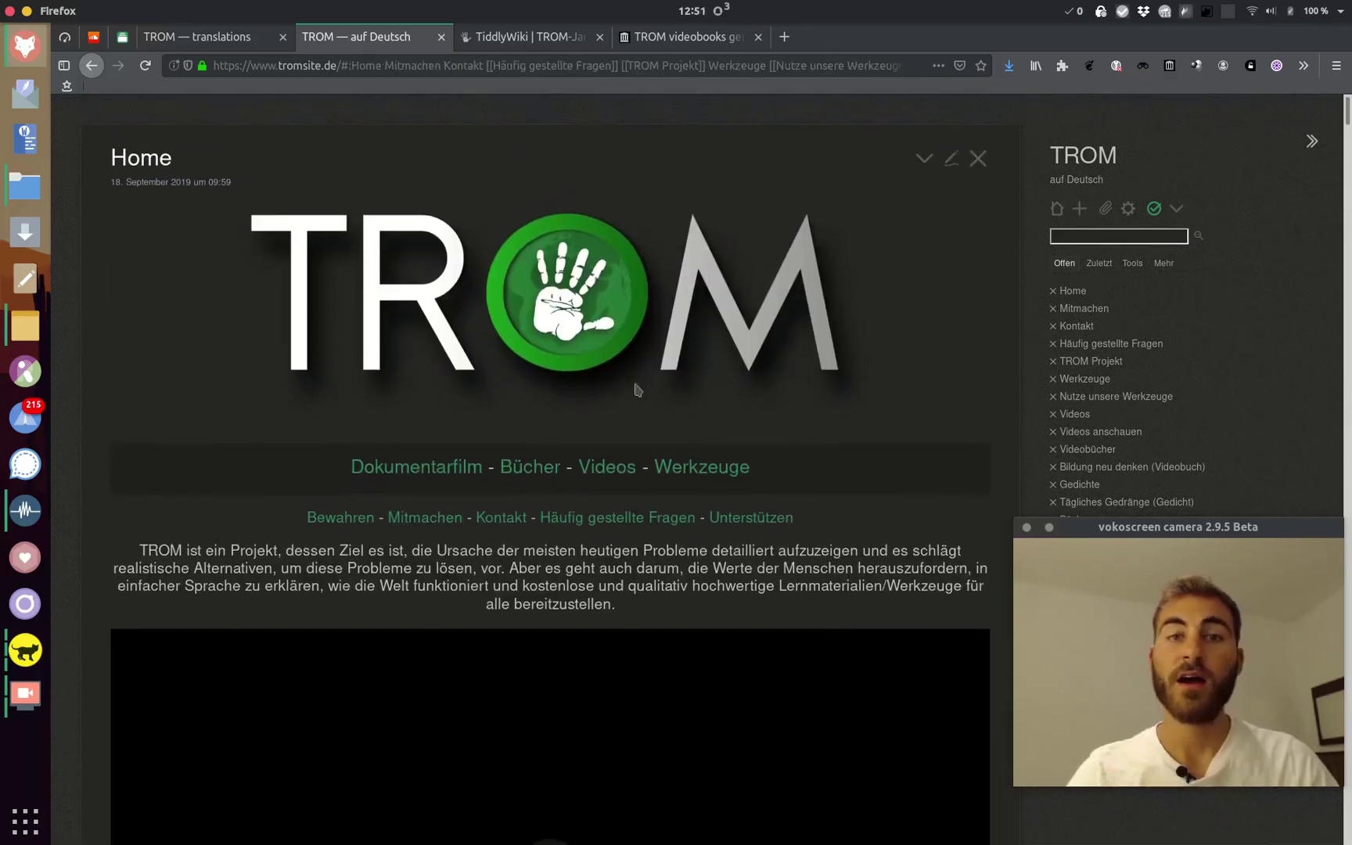
{"action": "left_click", "coordinate": [345, 520]}
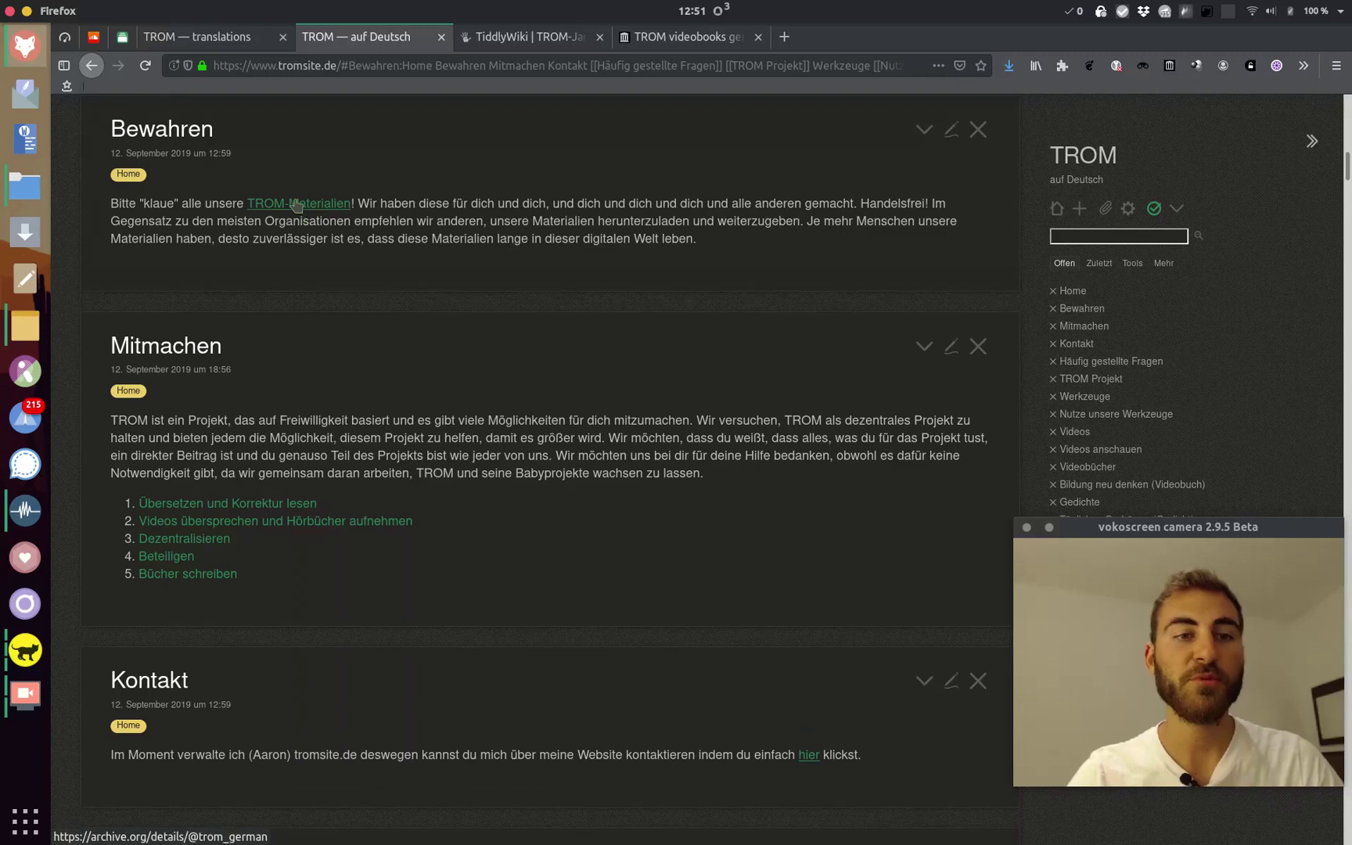
{"action": "left_click", "coordinate": [312, 205]}
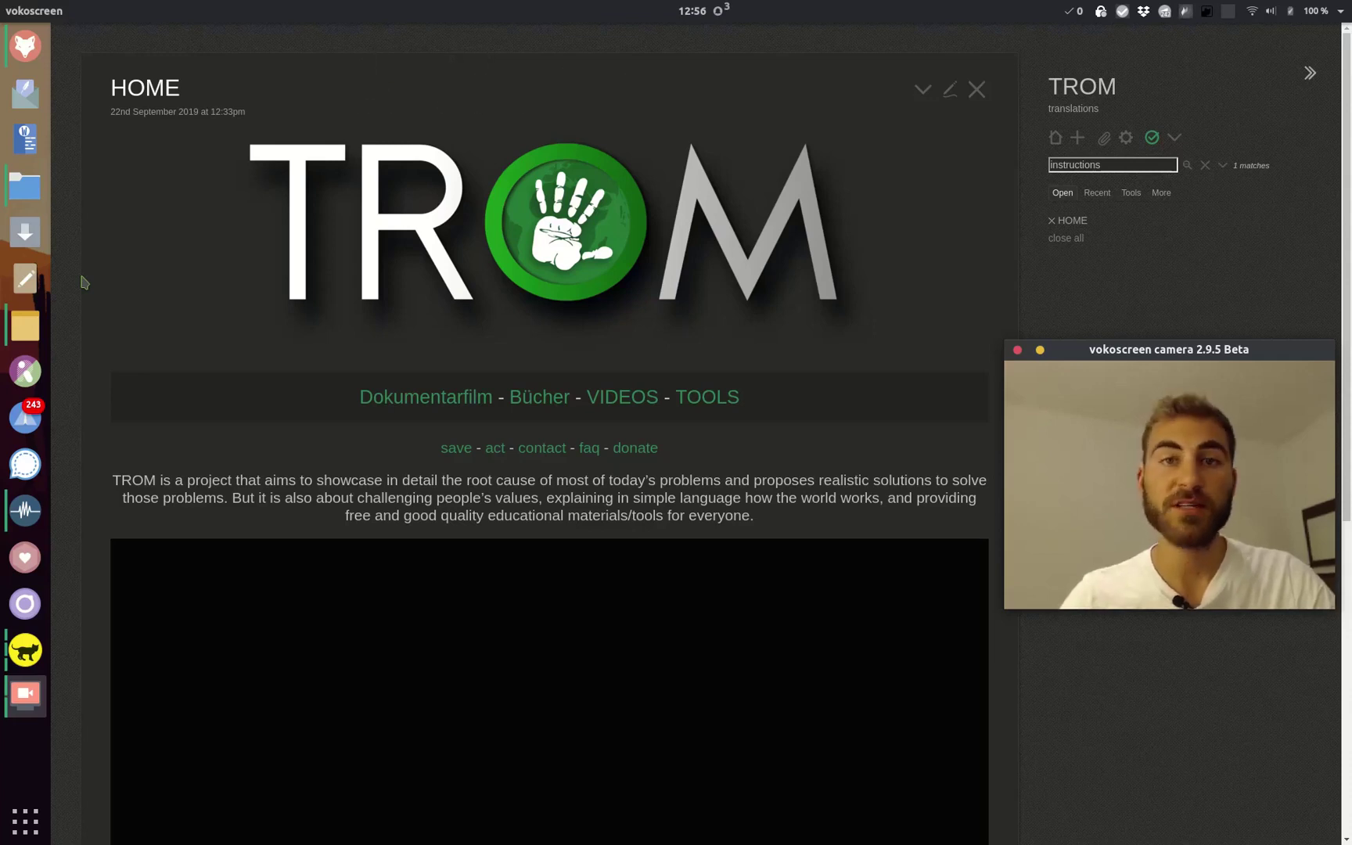
Switch from the translations wiki to the German TROM site in Firefox and look over its Home tiddler
{"action": "key", "text": "alt+Tab"}
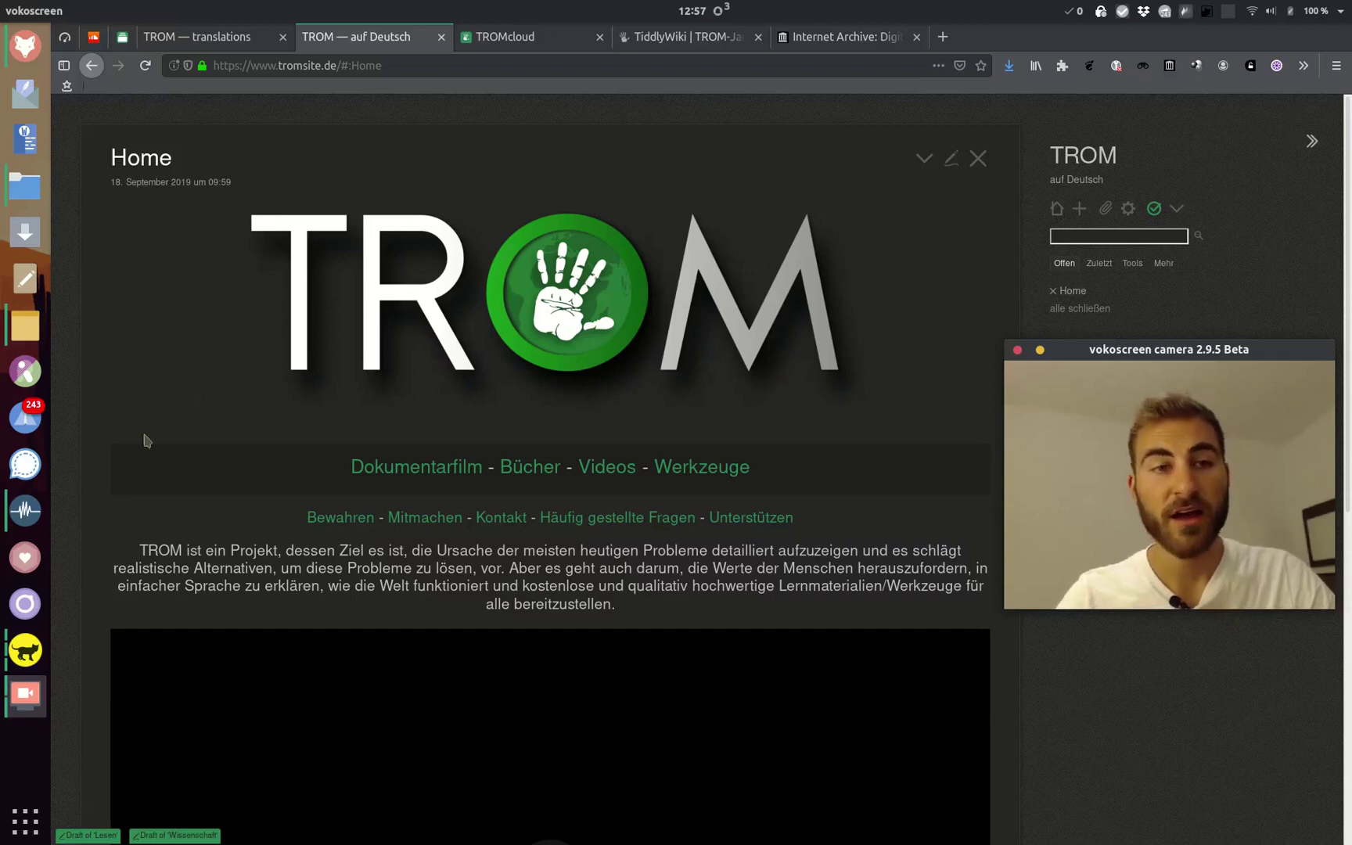
{"action": "scroll", "coordinate": [593, 505], "scroll_direction": "down", "scroll_amount": 6}
{"action": "scroll", "coordinate": [594, 507], "scroll_direction": "up", "scroll_amount": 5}
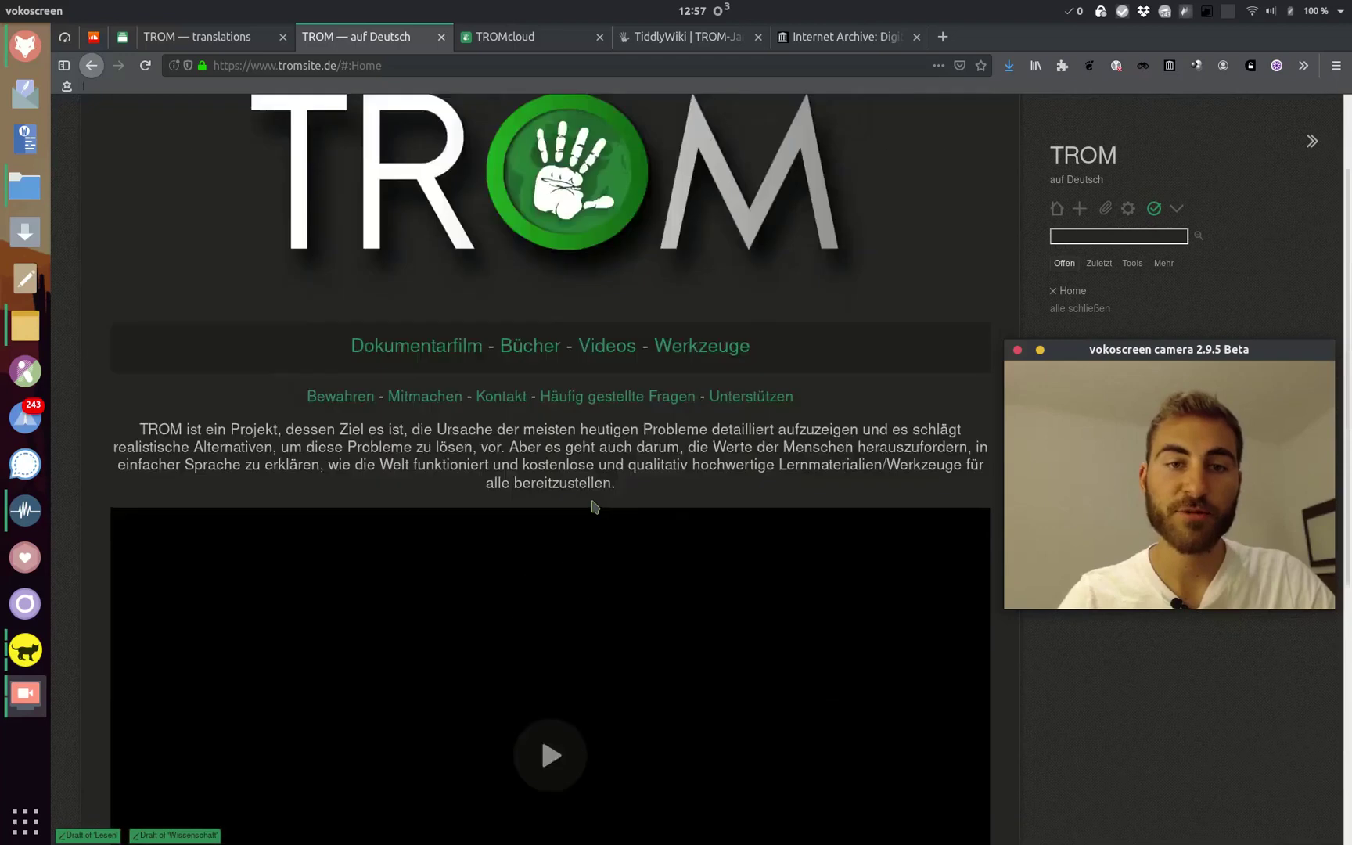
{"action": "scroll", "coordinate": [592, 506], "scroll_direction": "up", "scroll_amount": 2}
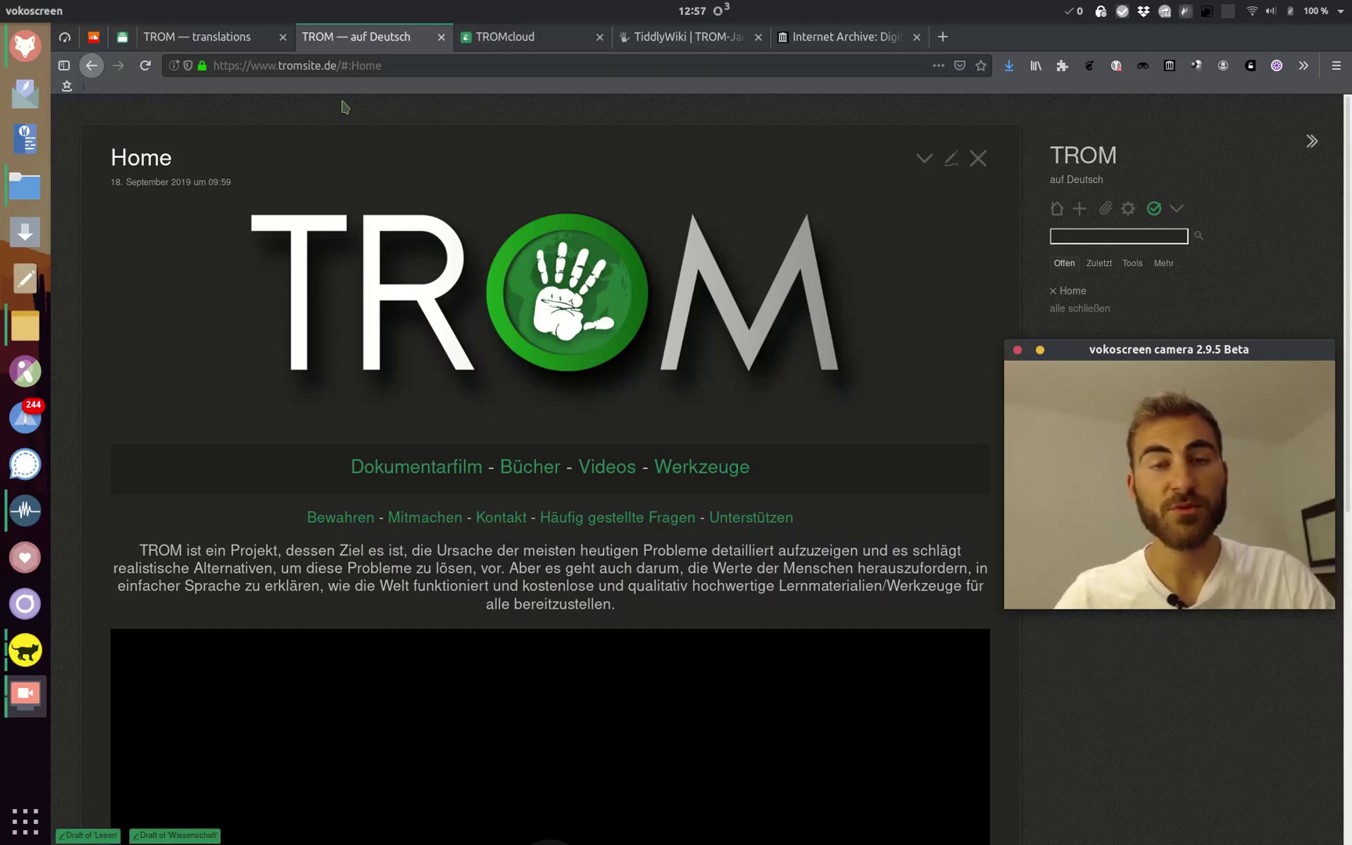
Switch to the translations wiki in TiddlyDesktop, open the Instructions tiddler and read its PDF through to the Hosting It pages
{"action": "key", "text": "ctrl+alt+Up"}
{"action": "key", "text": "ctrl+alt+Up"}
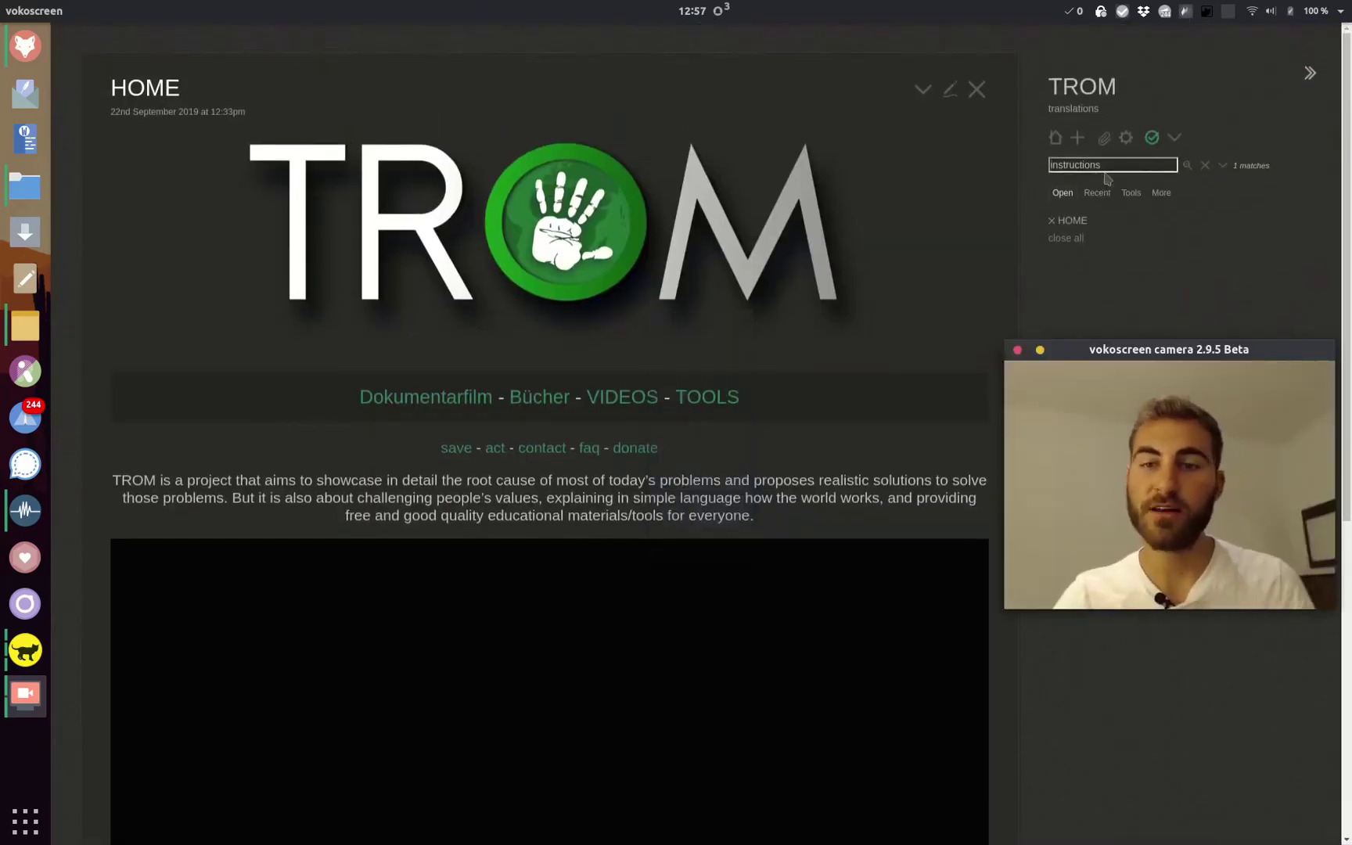
{"action": "left_click", "coordinate": [1107, 165]}
{"action": "left_click", "coordinate": [1096, 218]}
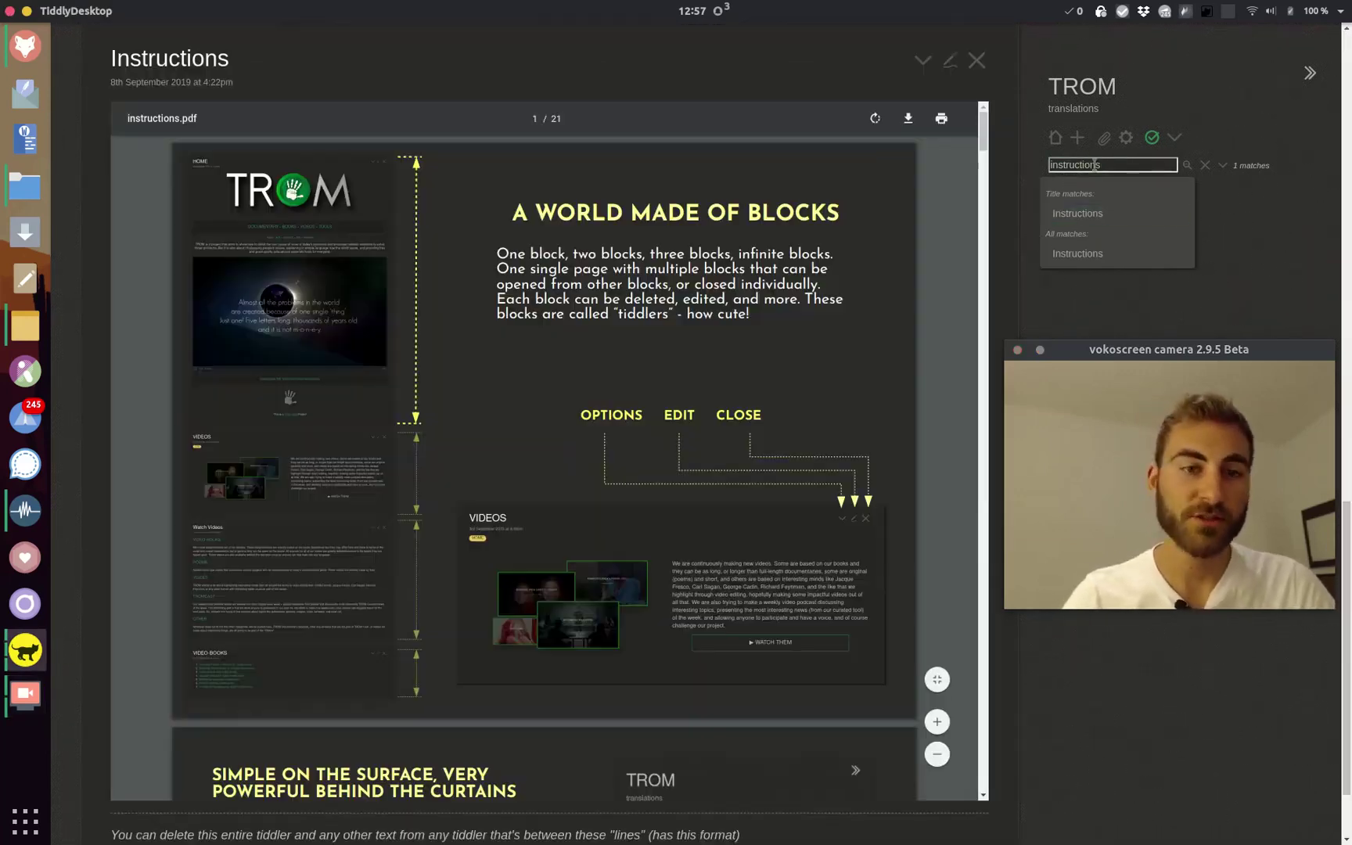
{"action": "scroll", "coordinate": [765, 525], "scroll_direction": "down", "scroll_amount": 20}
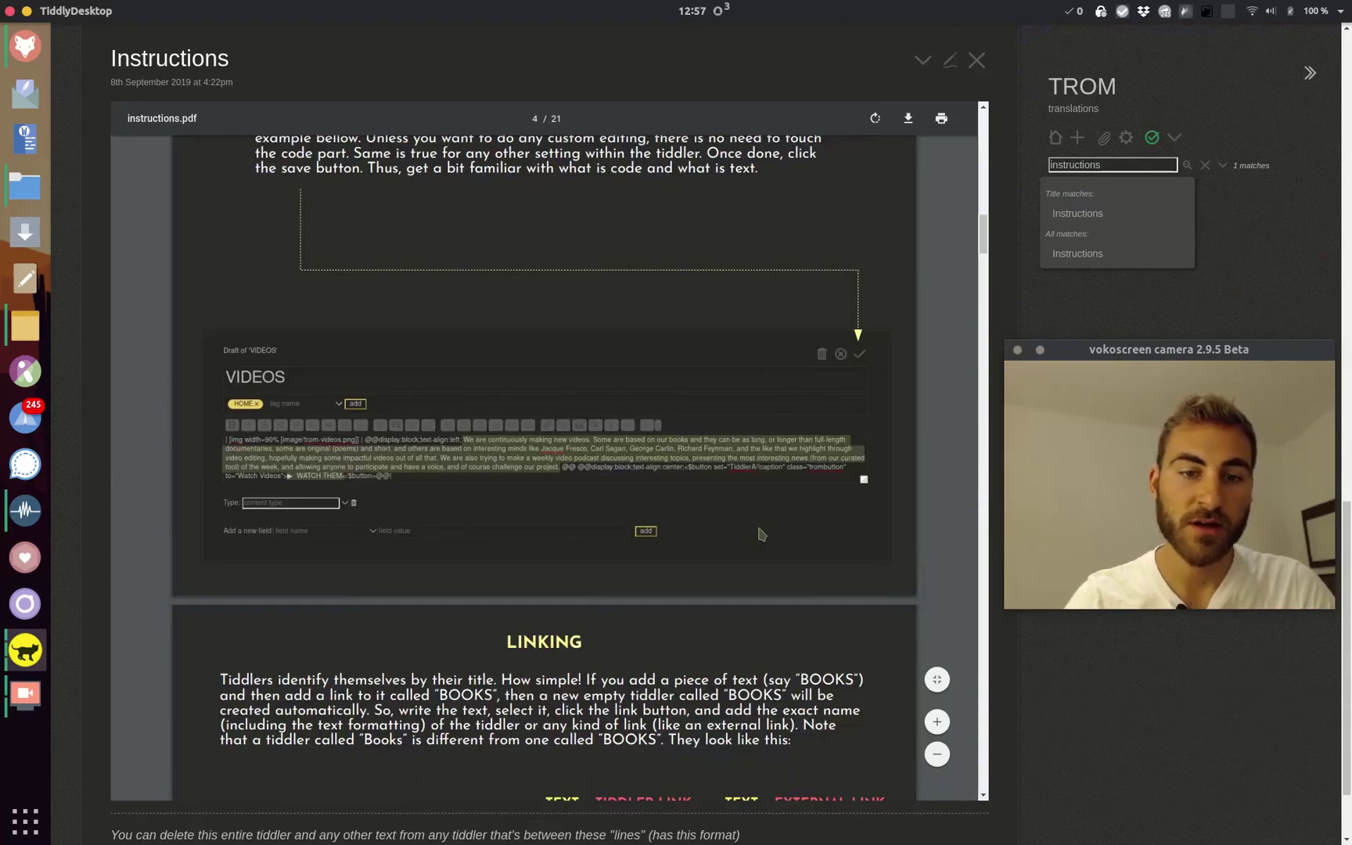
{"action": "scroll", "coordinate": [761, 536], "scroll_direction": "down", "scroll_amount": 20}
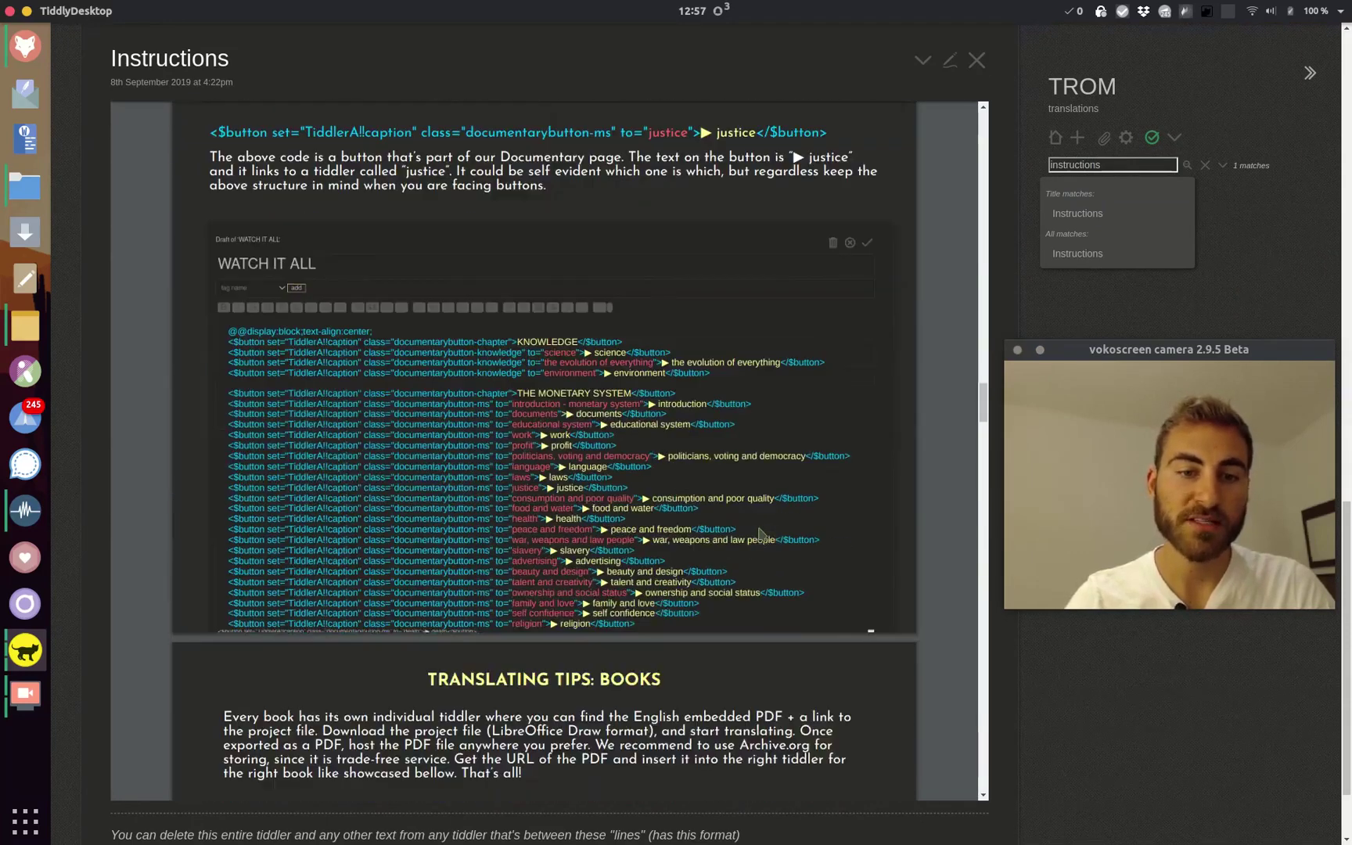
{"action": "scroll", "coordinate": [761, 536], "scroll_direction": "down", "scroll_amount": 12}
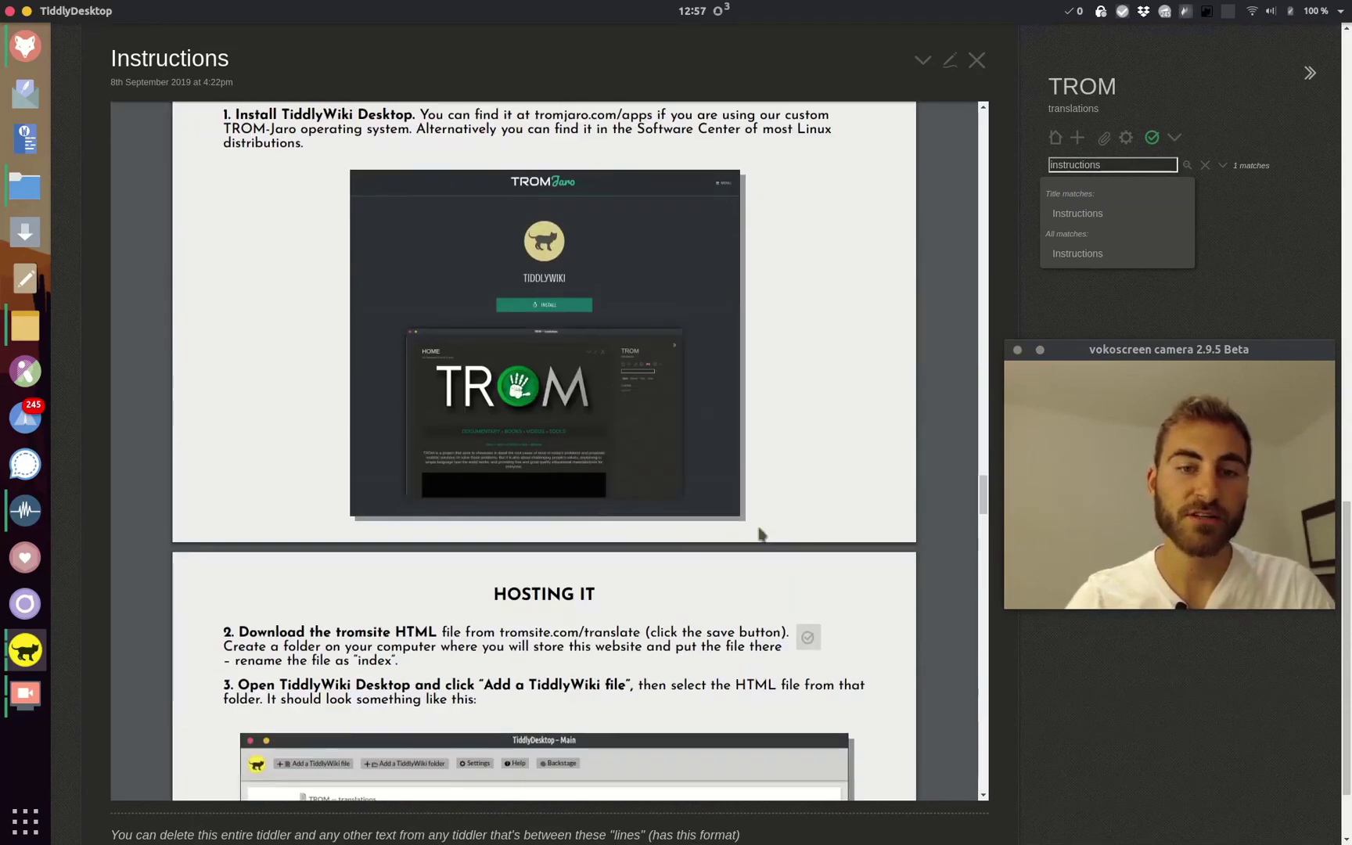
{"action": "scroll", "coordinate": [758, 526], "scroll_direction": "down", "scroll_amount": 8}
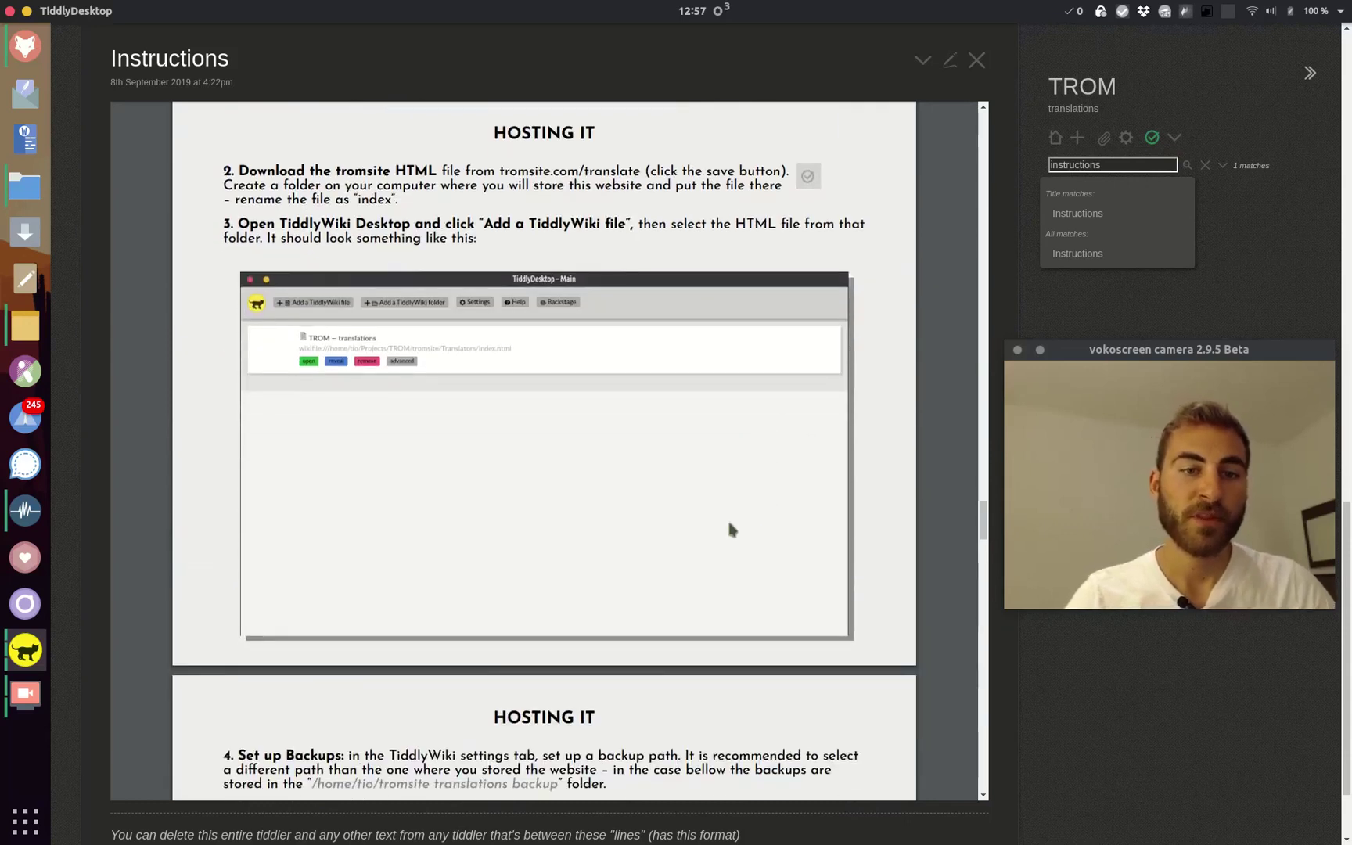
{"action": "scroll", "coordinate": [758, 526], "scroll_direction": "down", "scroll_amount": 6}
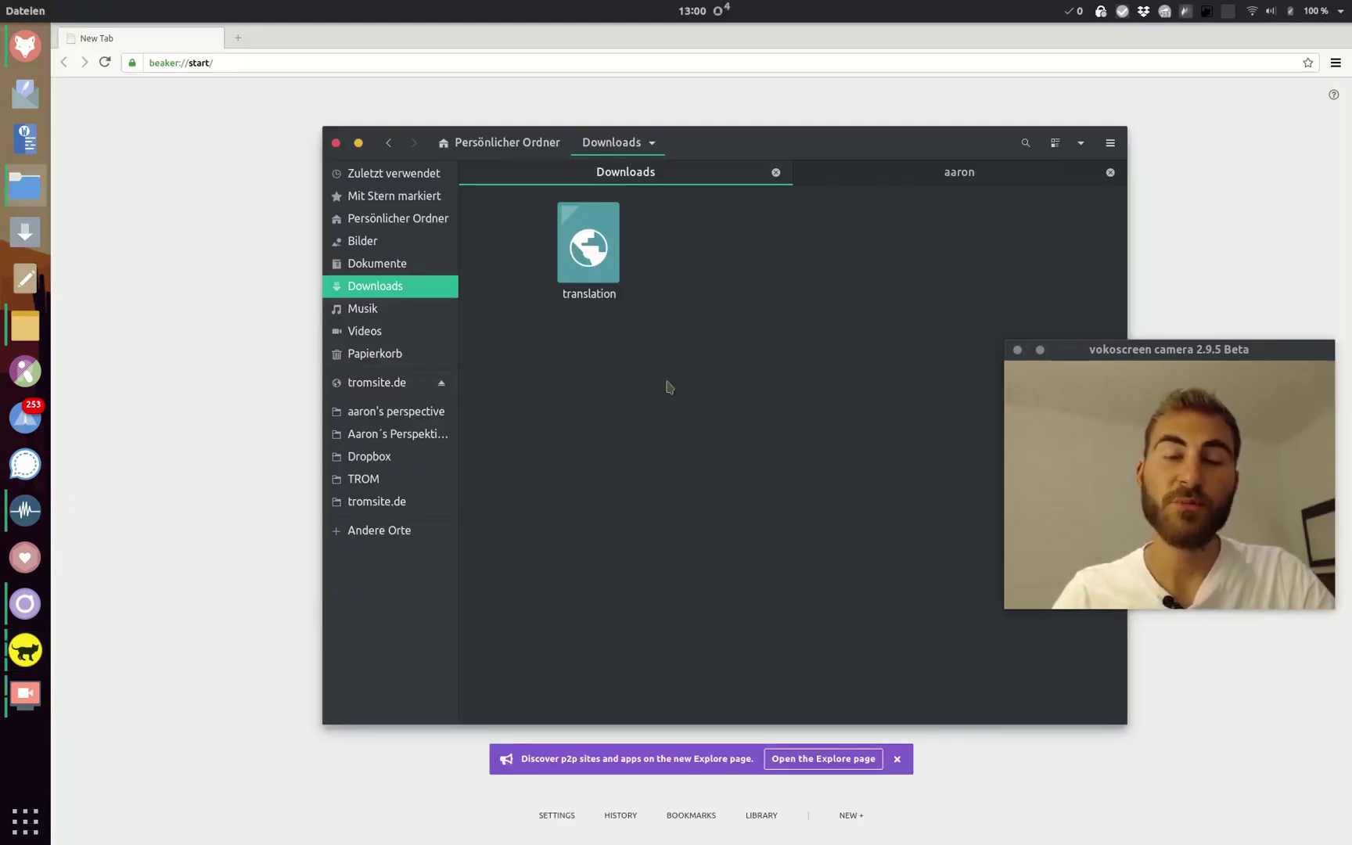
Create a folder named "translation of tromsite" in Downloads using the file manager
{"action": "right_click", "coordinate": [628, 385]}
{"action": "left_click", "coordinate": [683, 394]}
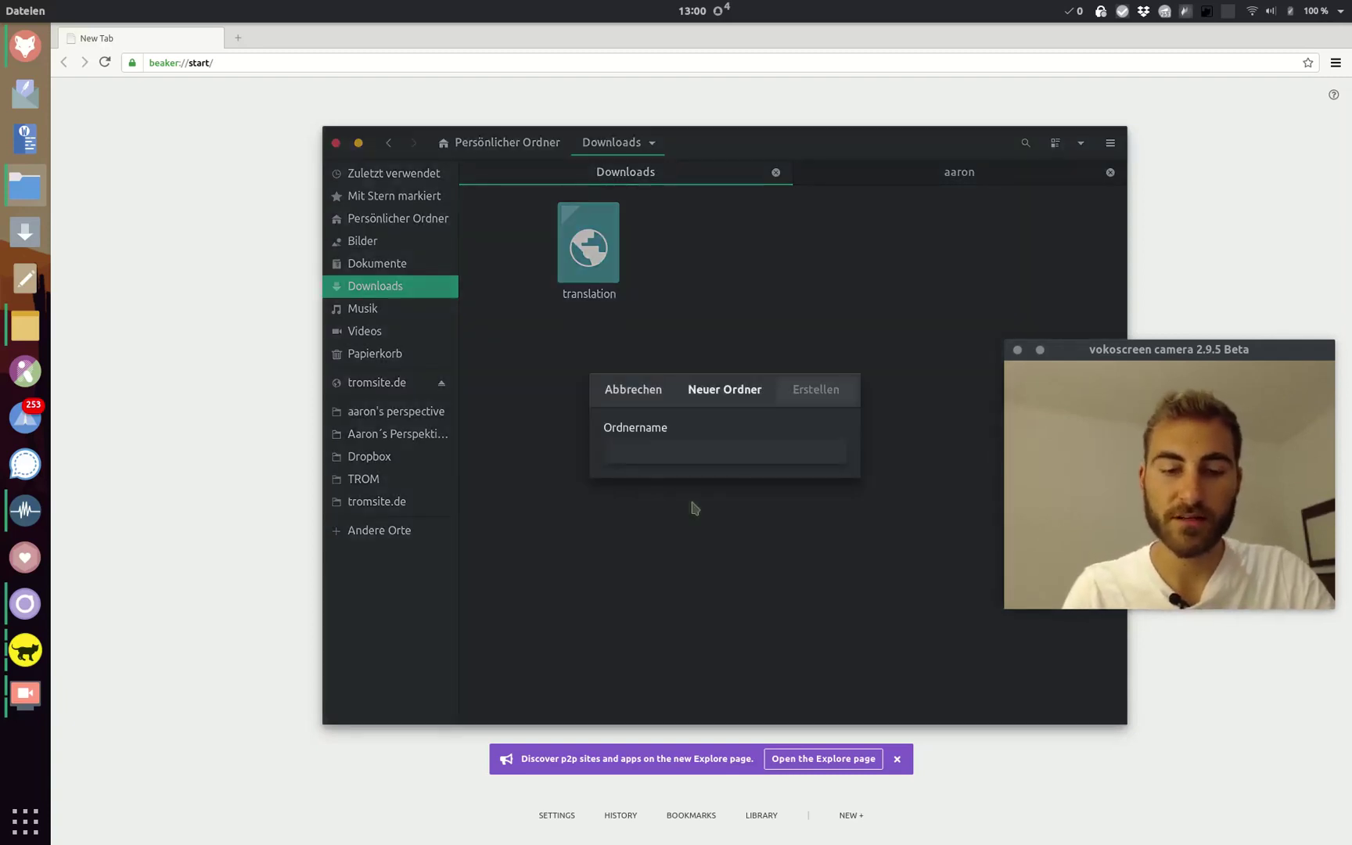
{"action": "type", "text": "translation of "}
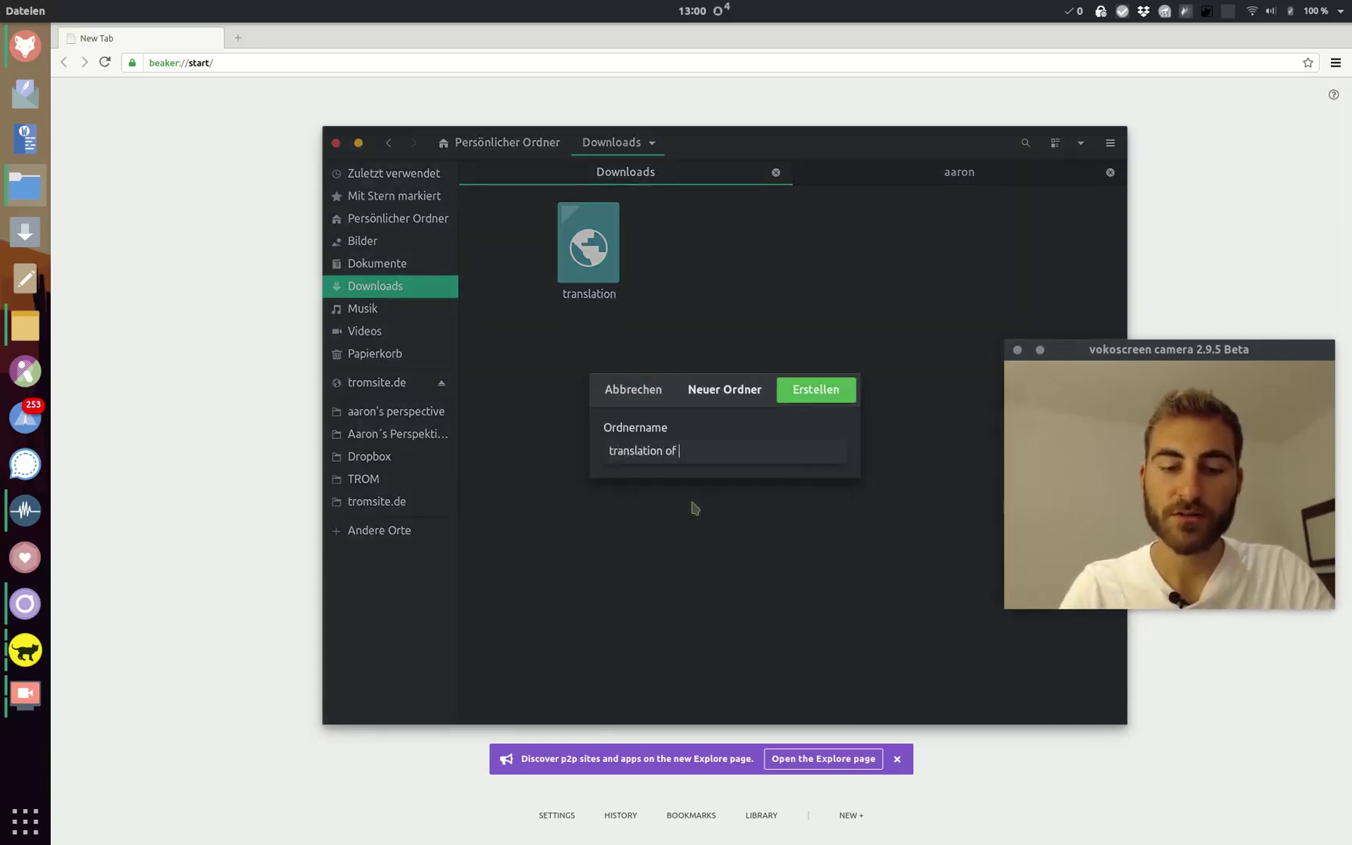
{"action": "type", "text": "tromsite"}
{"action": "key", "text": "Return"}
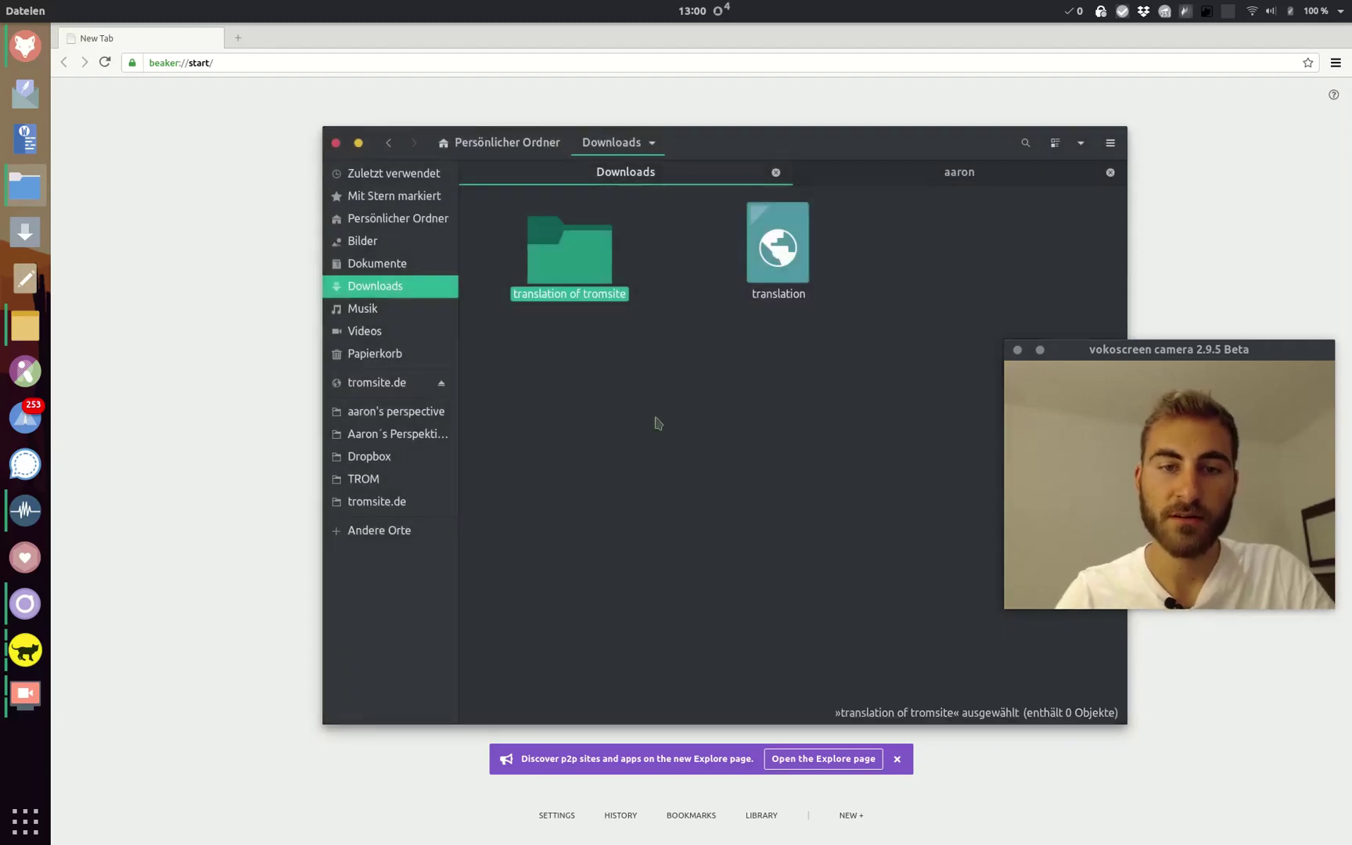
Move the translation file into the "translation of tromsite" folder and rename it index.html
{"action": "left_click", "coordinate": [695, 291]}
{"action": "left_click", "coordinate": [767, 270]}
{"action": "left_click_drag", "start_coordinate": [768, 270], "coordinate": [583, 247]}
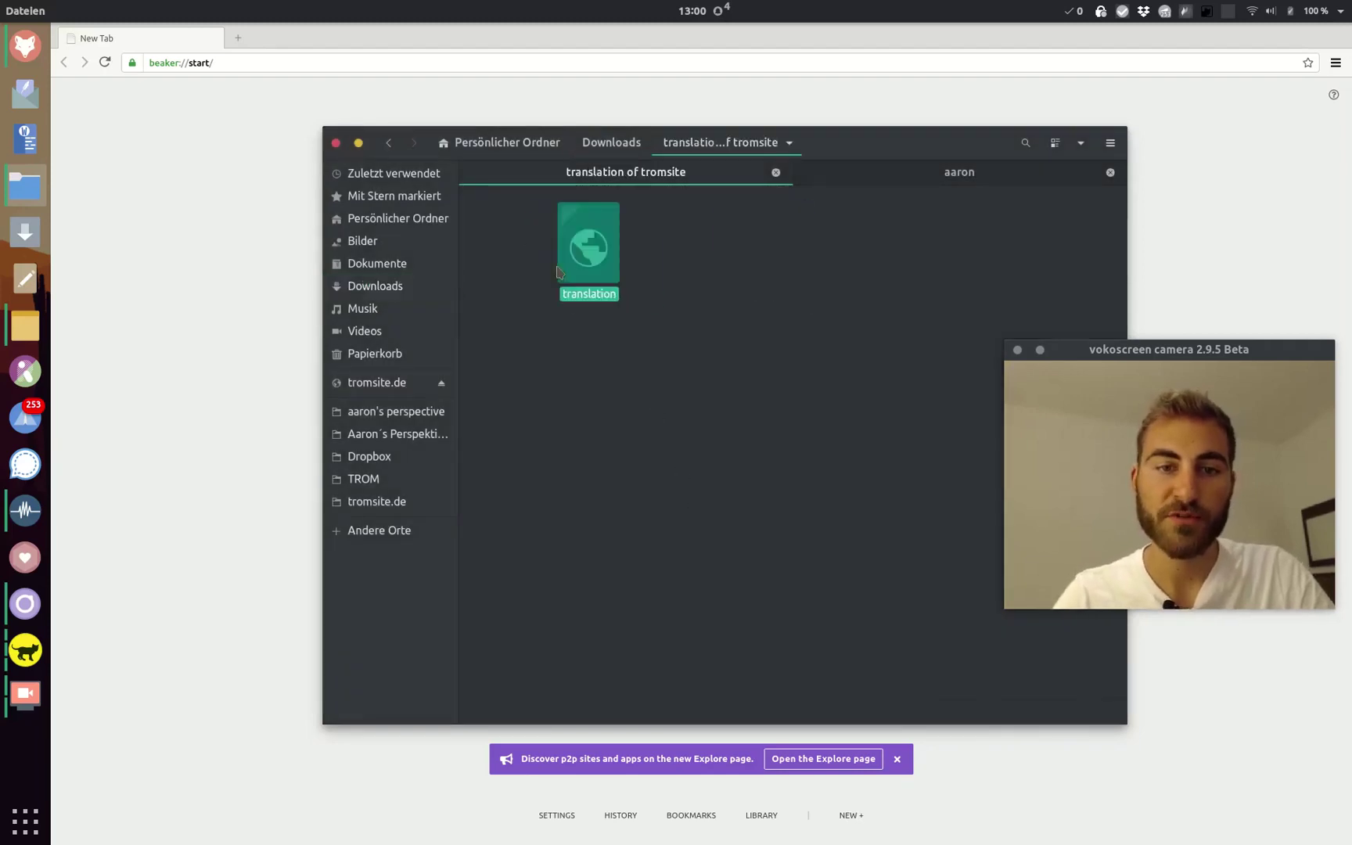
{"action": "right_click", "coordinate": [583, 247]}
{"action": "left_click", "coordinate": [683, 419]}
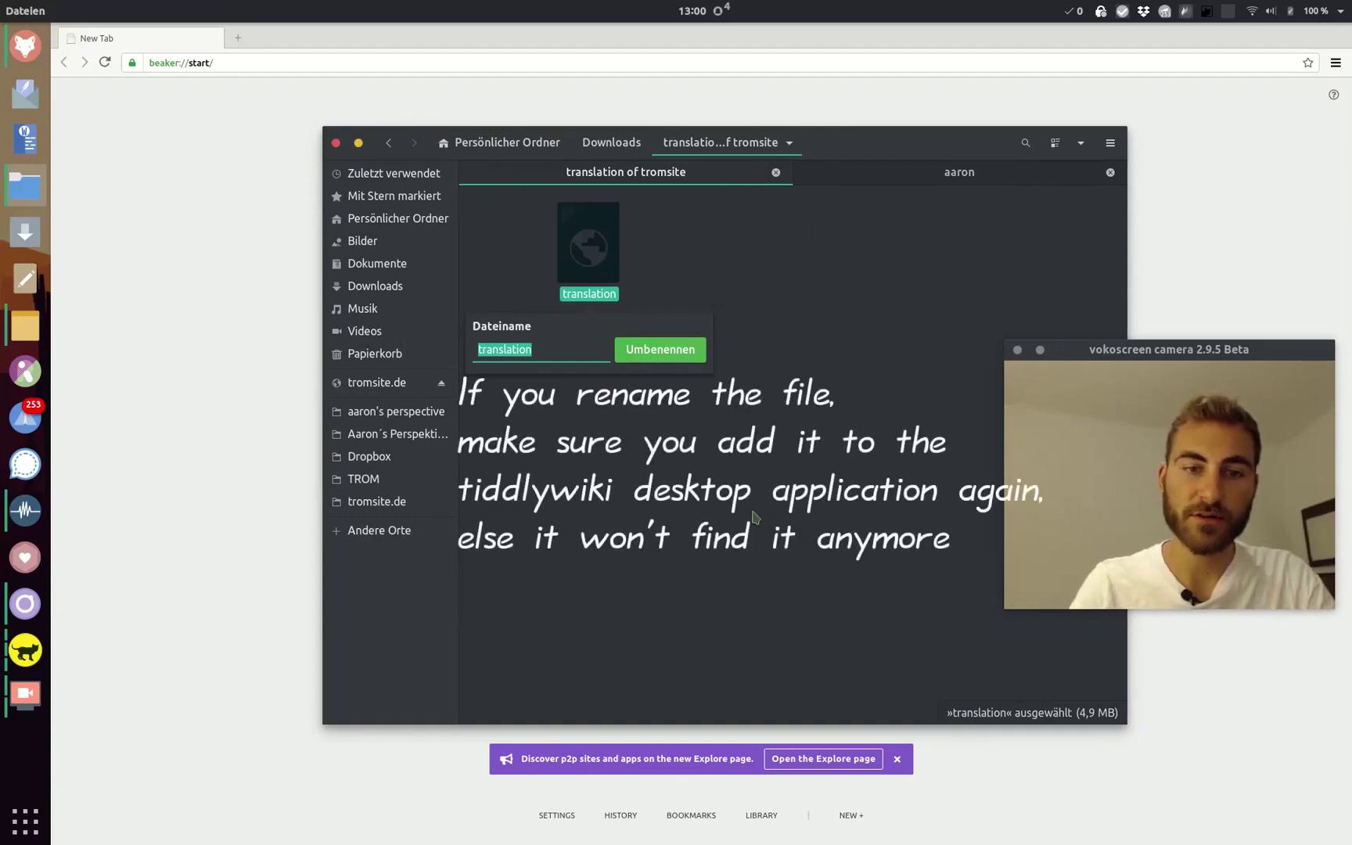
{"action": "type", "text": "index.html"}
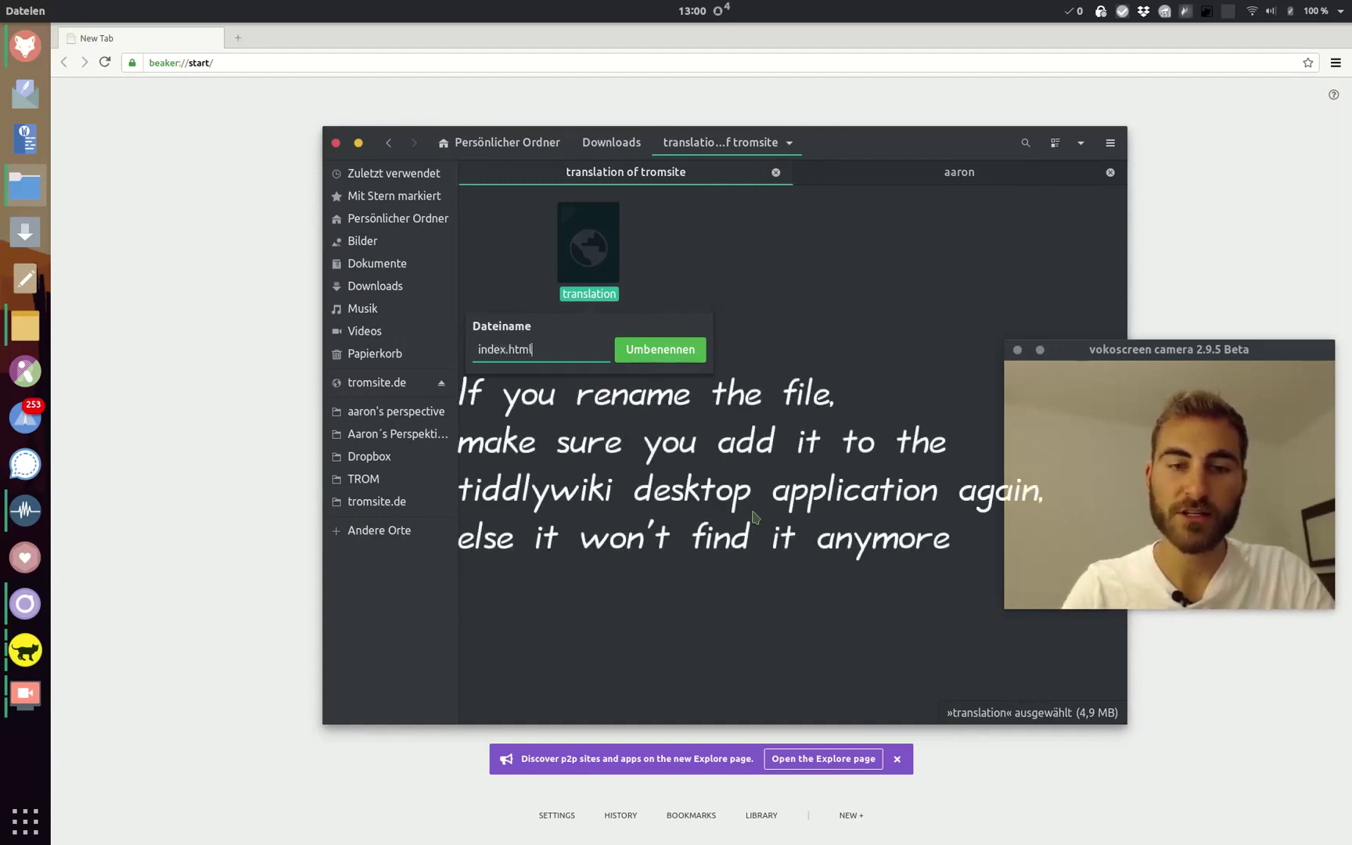
{"action": "key", "text": "Return"}
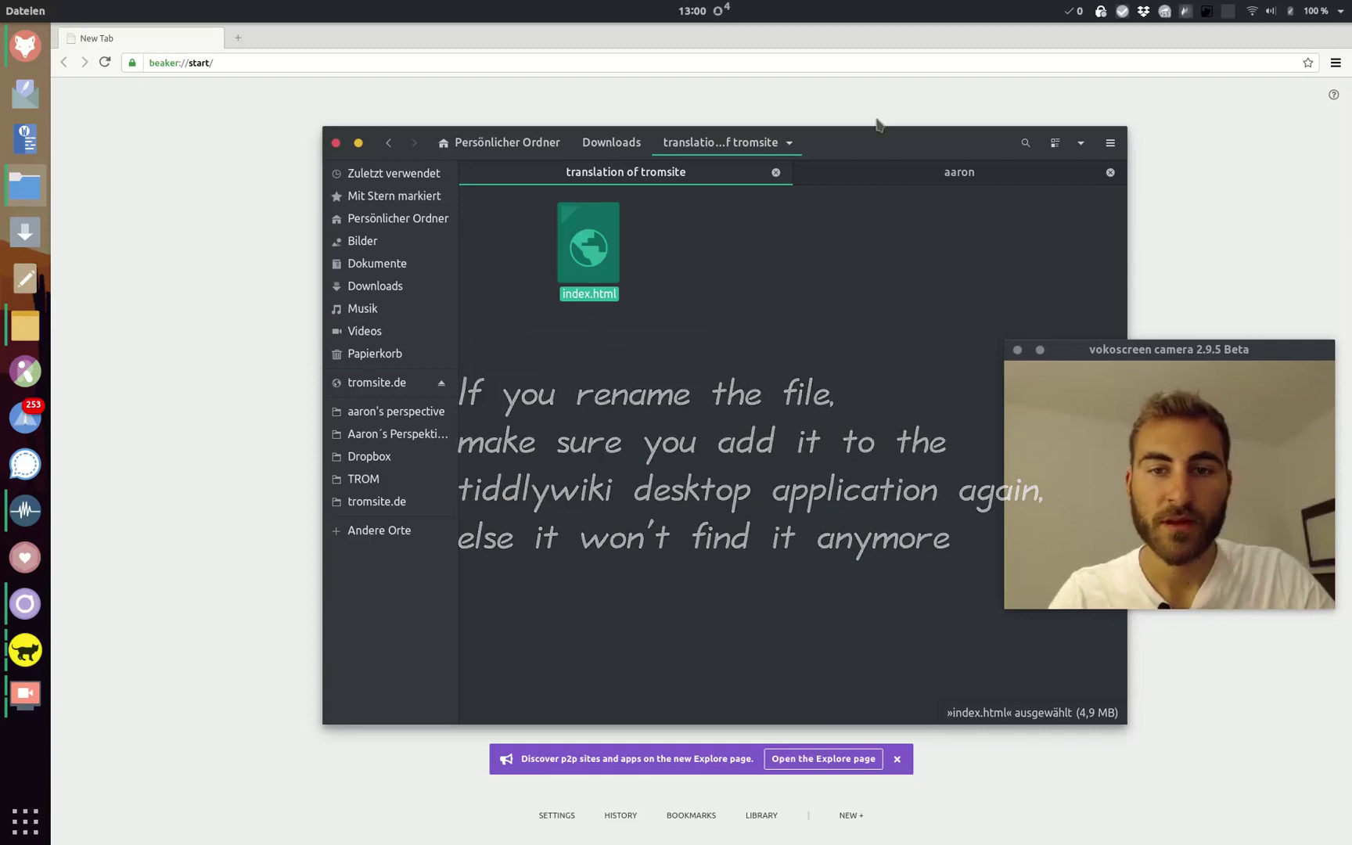
Switch to Beaker Browser and create a new project from the "translation of tromsite" folder in Downloads
{"action": "left_click", "coordinate": [1257, 109]}
{"action": "left_click", "coordinate": [1336, 66]}
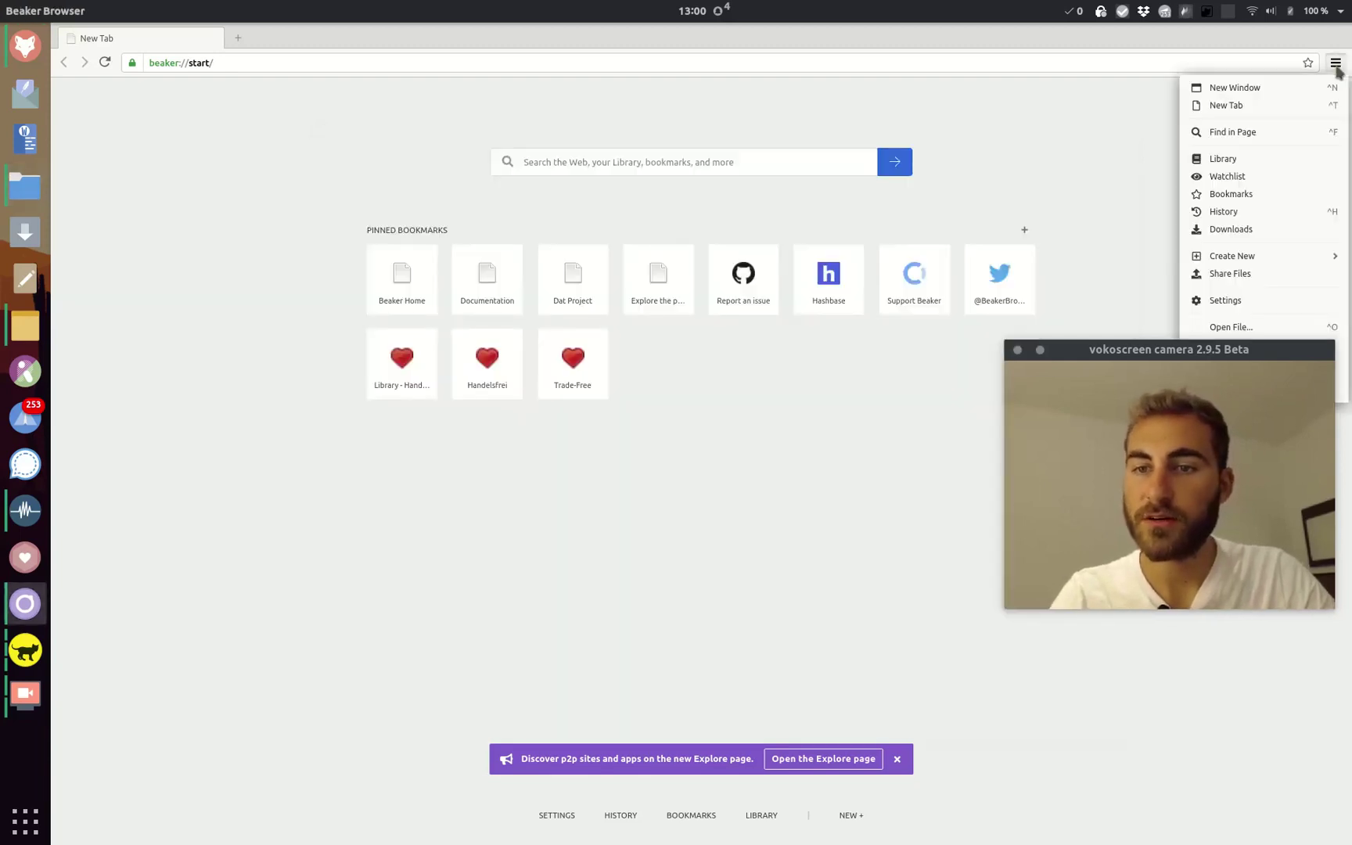
{"action": "left_click", "coordinate": [1263, 260]}
{"action": "left_click", "coordinate": [1256, 150]}
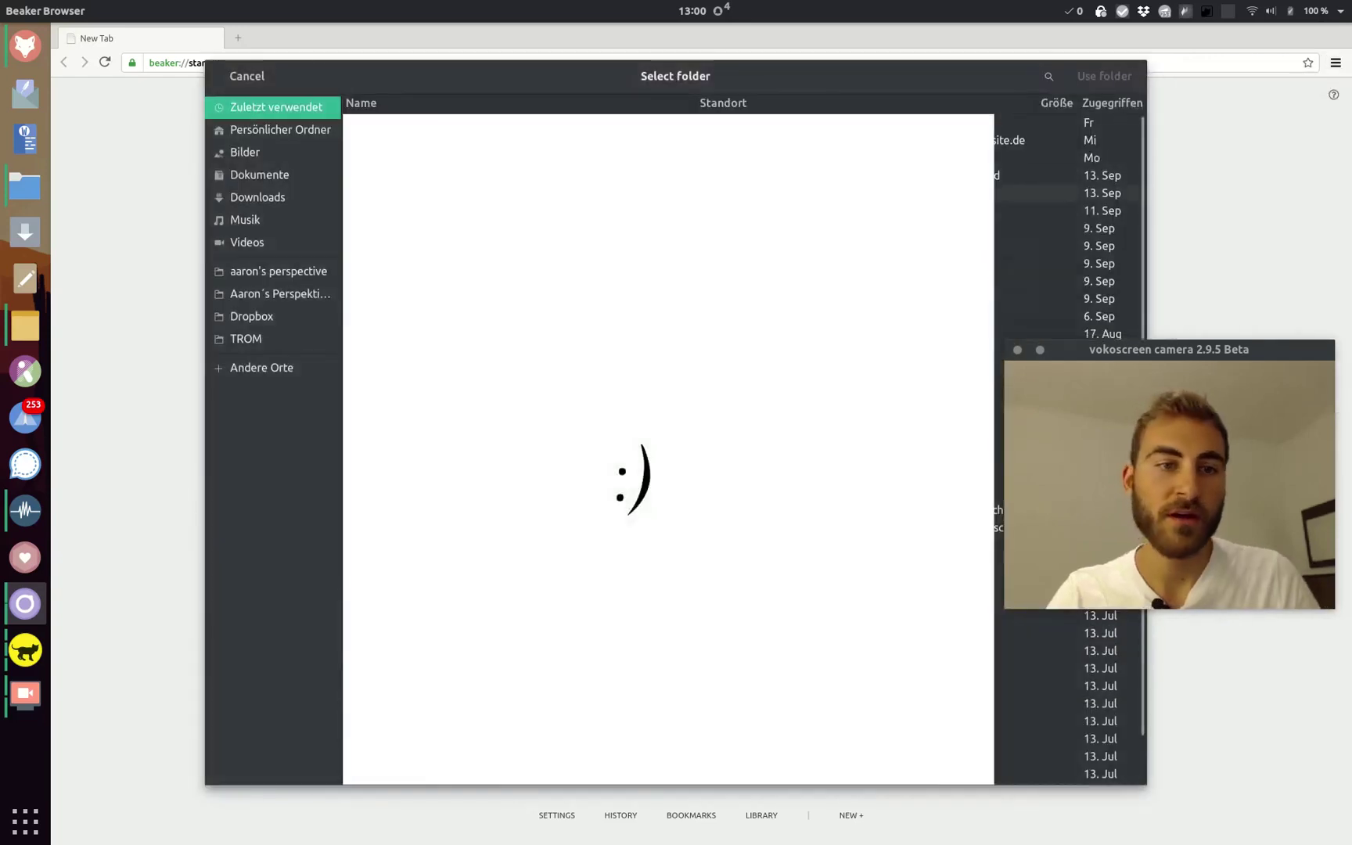
{"action": "left_click", "coordinate": [279, 218]}
{"action": "left_click", "coordinate": [278, 197]}
{"action": "left_click", "coordinate": [490, 158]}
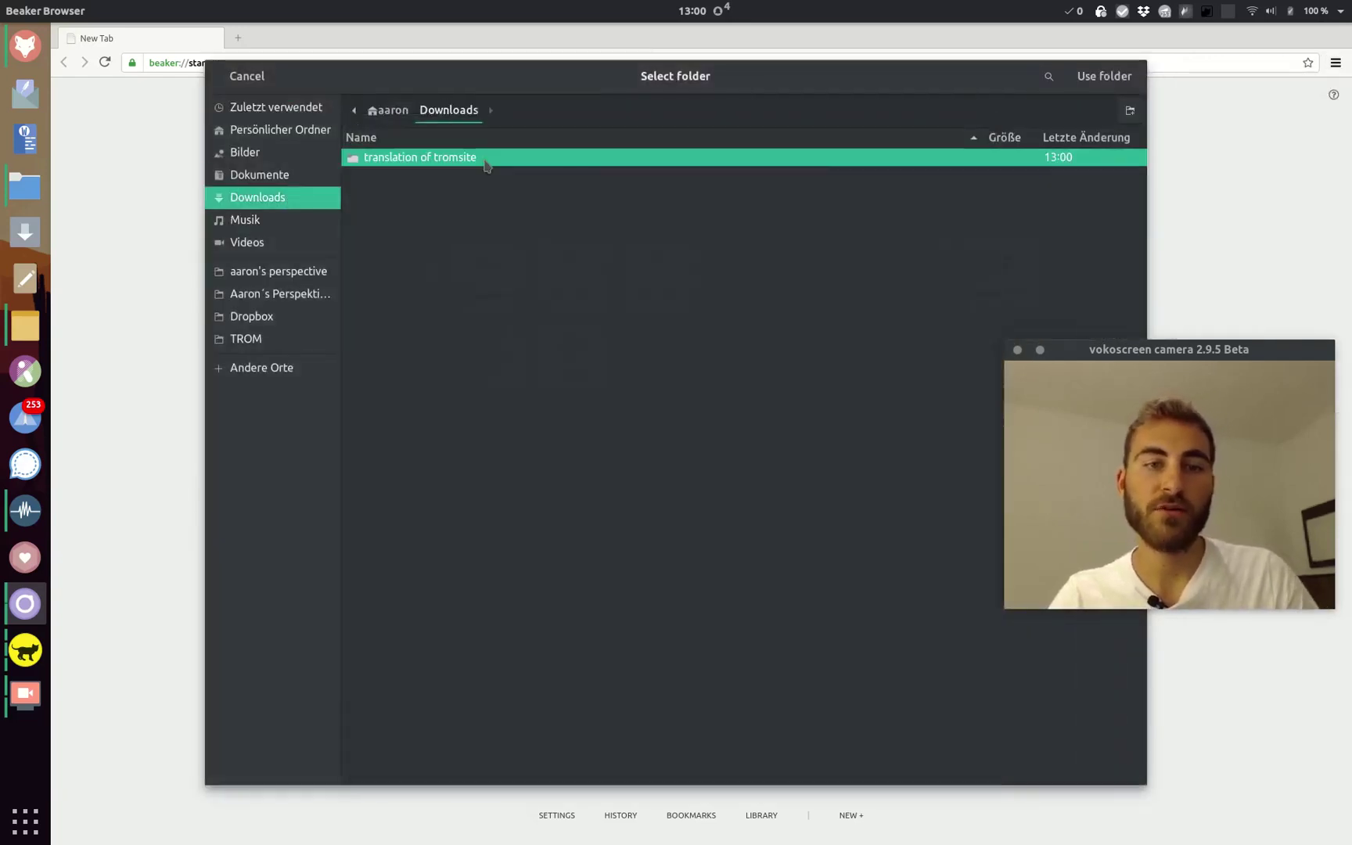
{"action": "left_click", "coordinate": [1124, 75]}
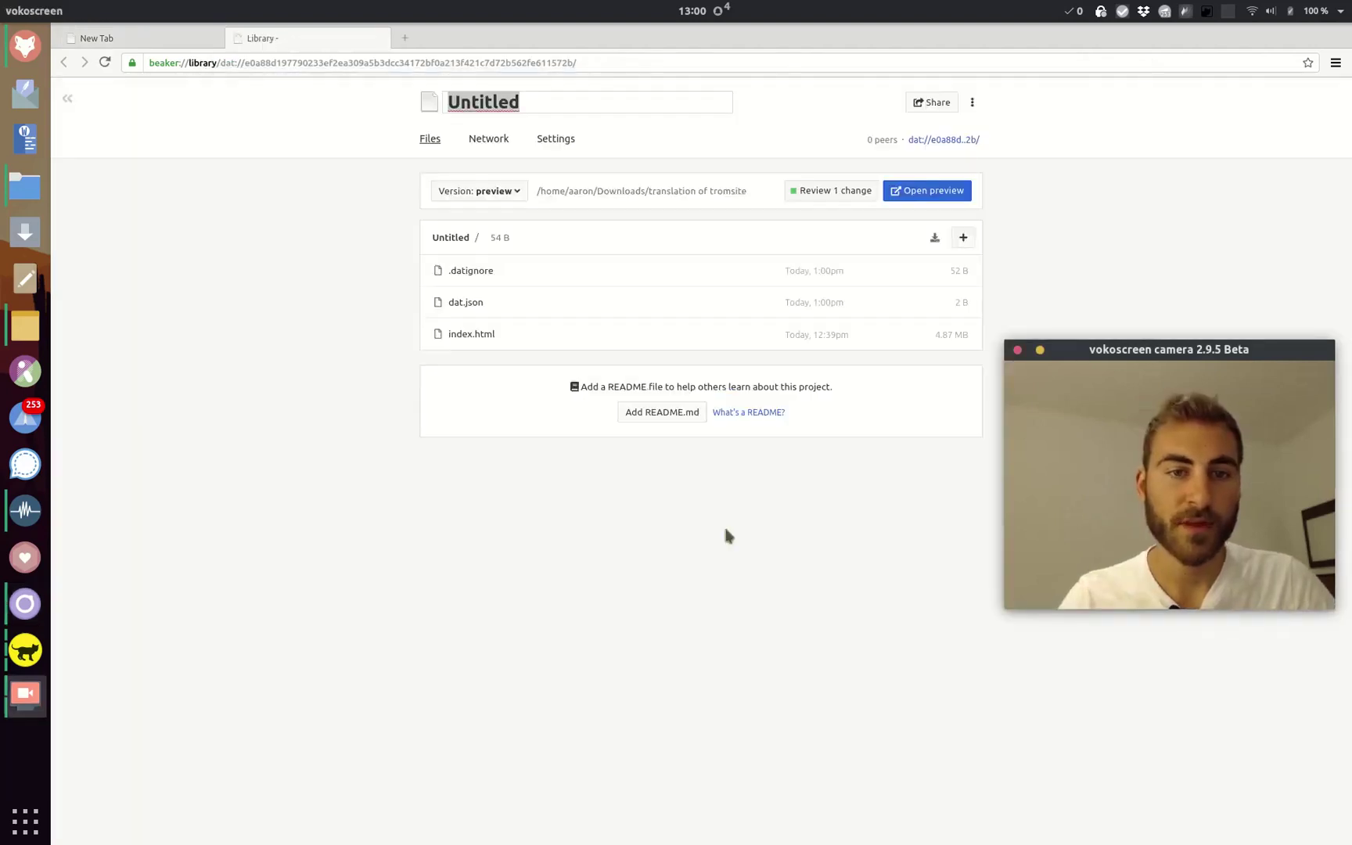
Rename the untitled Beaker project as "tromsite test"
{"action": "left_click", "coordinate": [548, 103]}
{"action": "key", "text": "ctrl+a"}
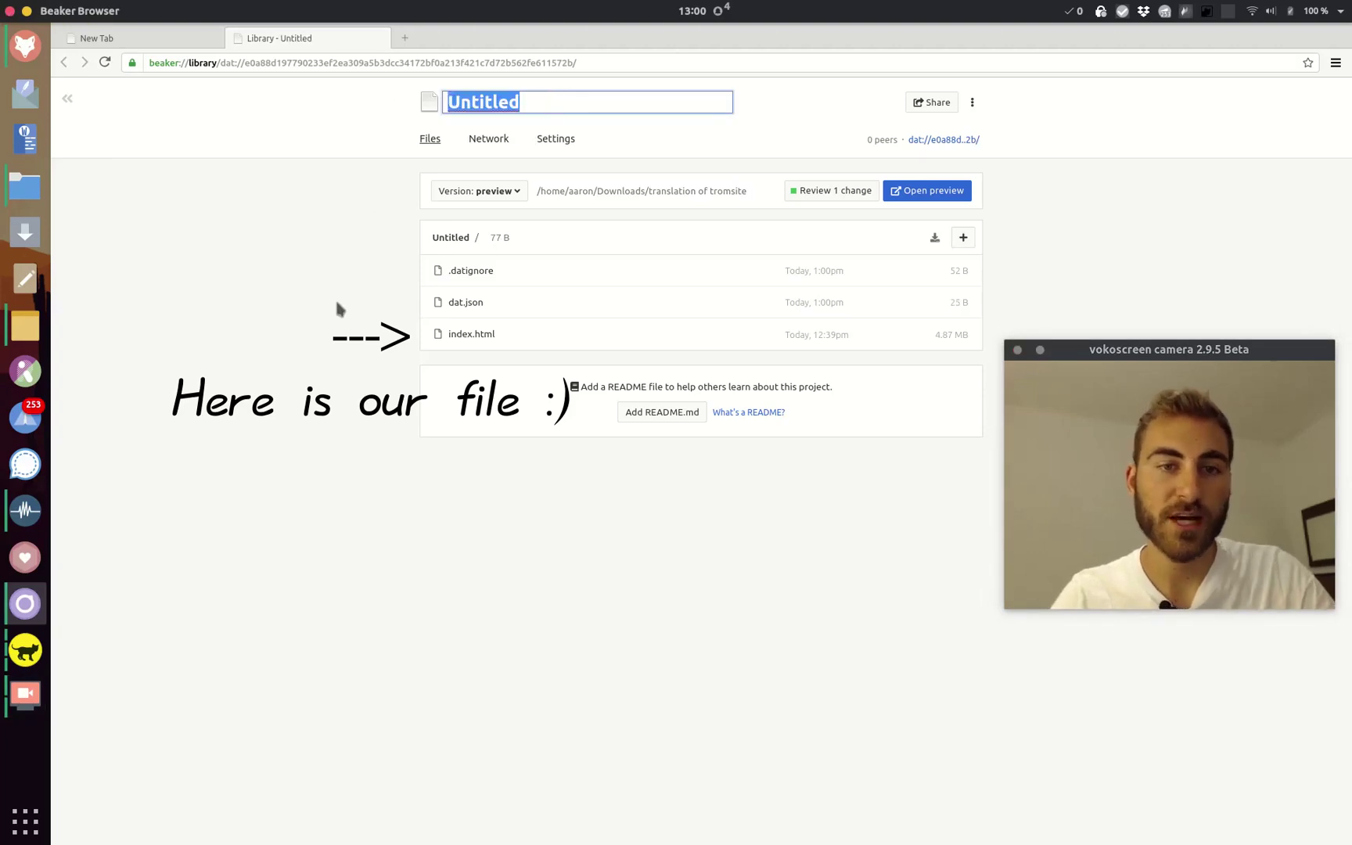
{"action": "type", "text": "tro"}
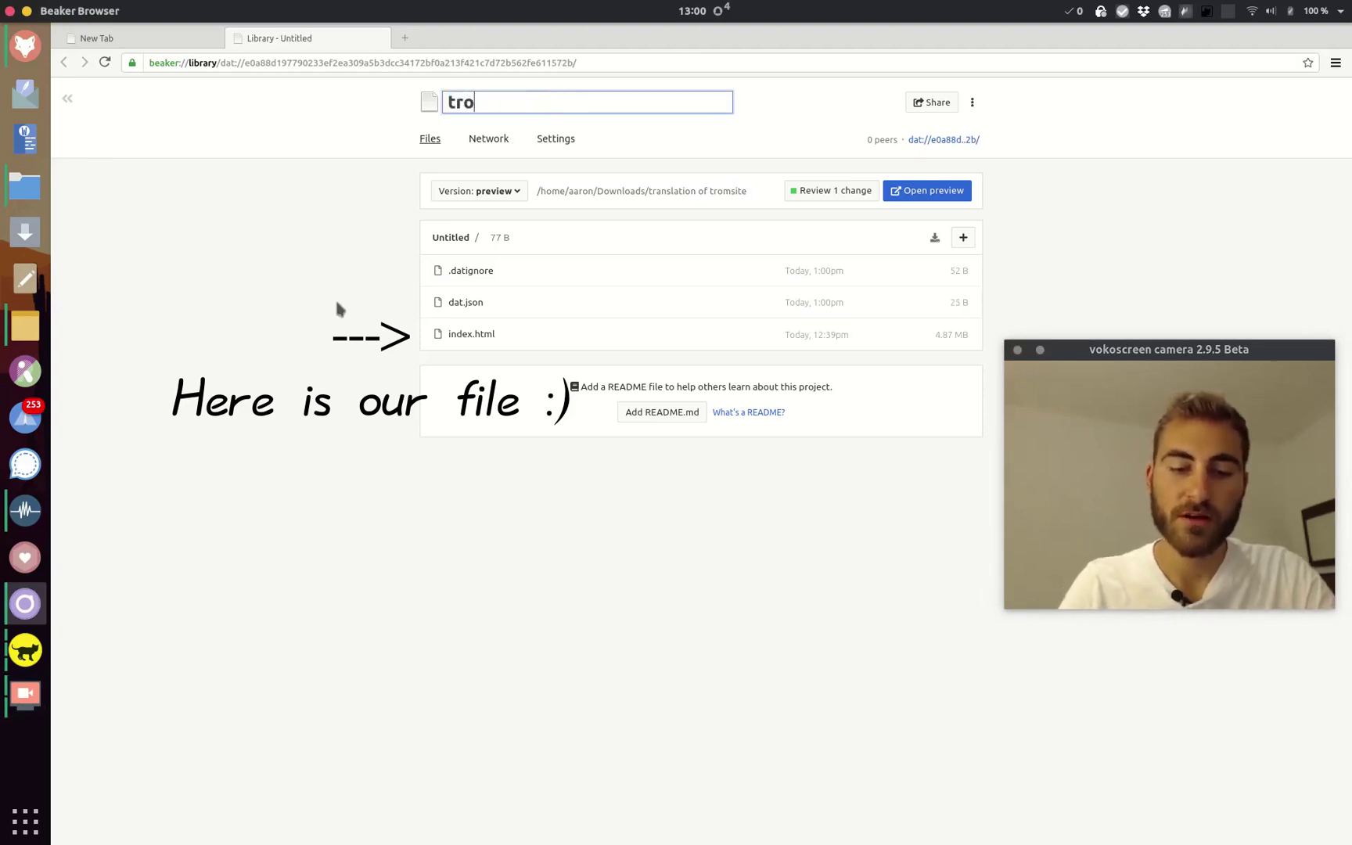
{"action": "type", "text": "msite test"}
{"action": "key", "text": "Return"}
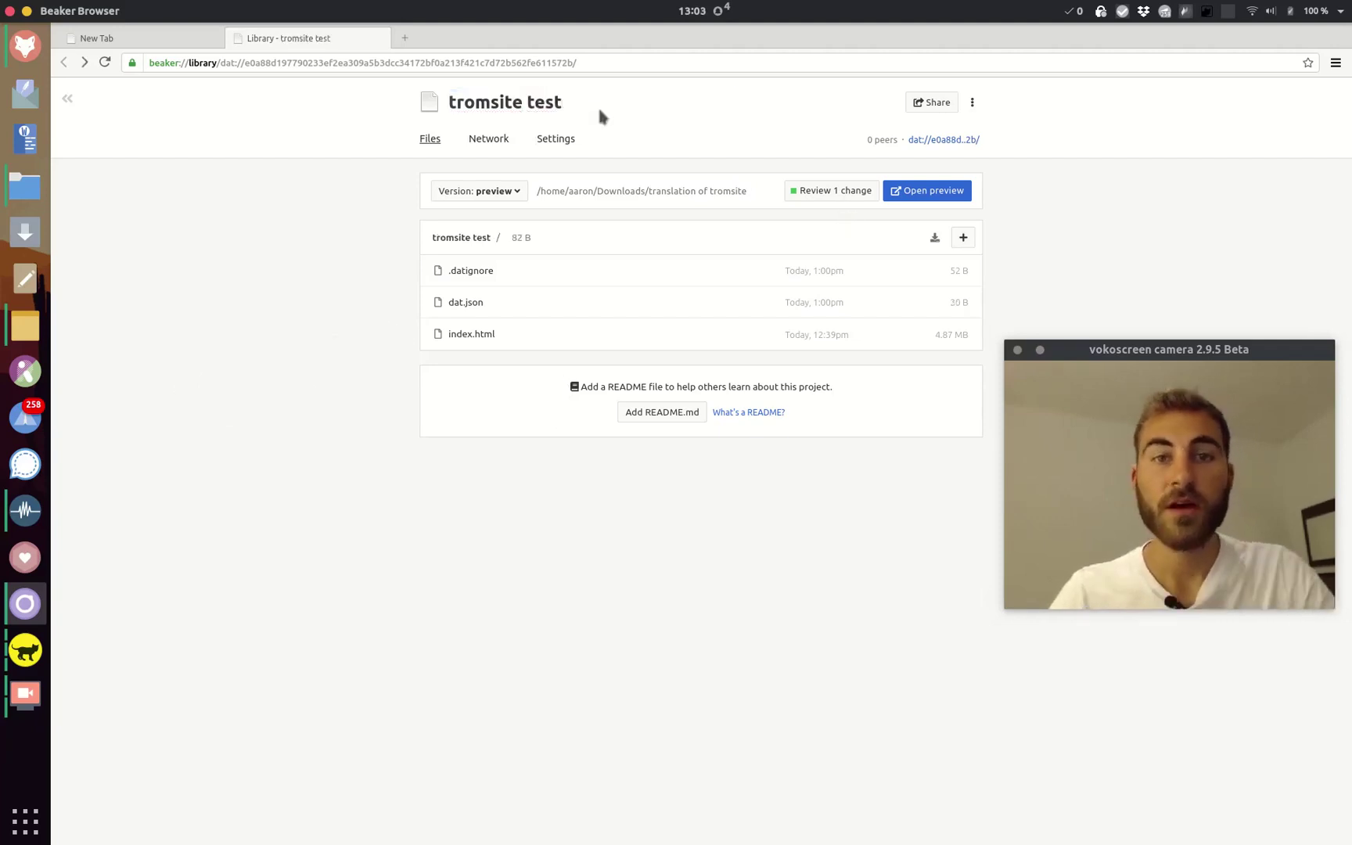
Review the project's unpublished index.html change and publish all changes to "tromsite test"
{"action": "left_click", "coordinate": [818, 190]}
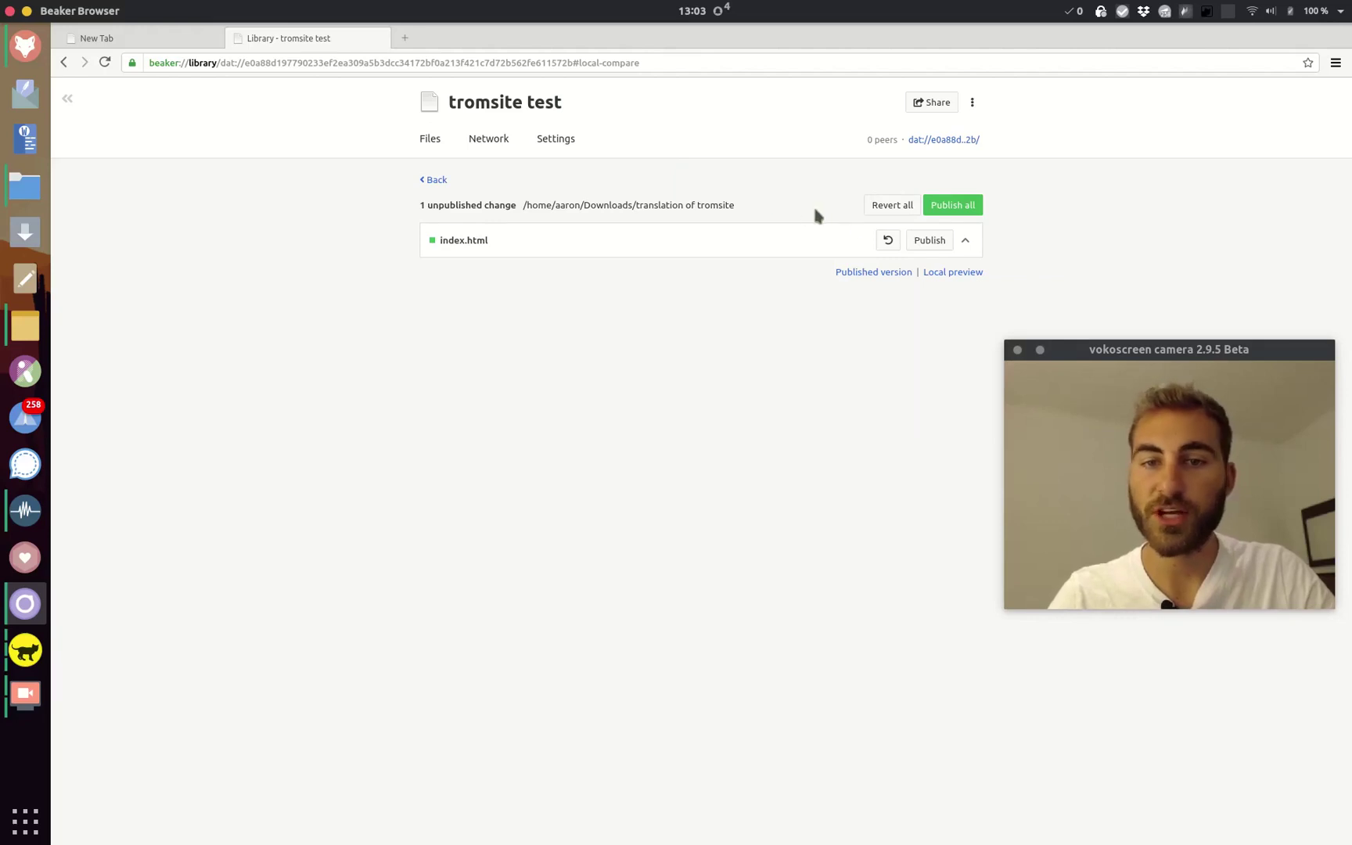
{"action": "left_click", "coordinate": [948, 211]}
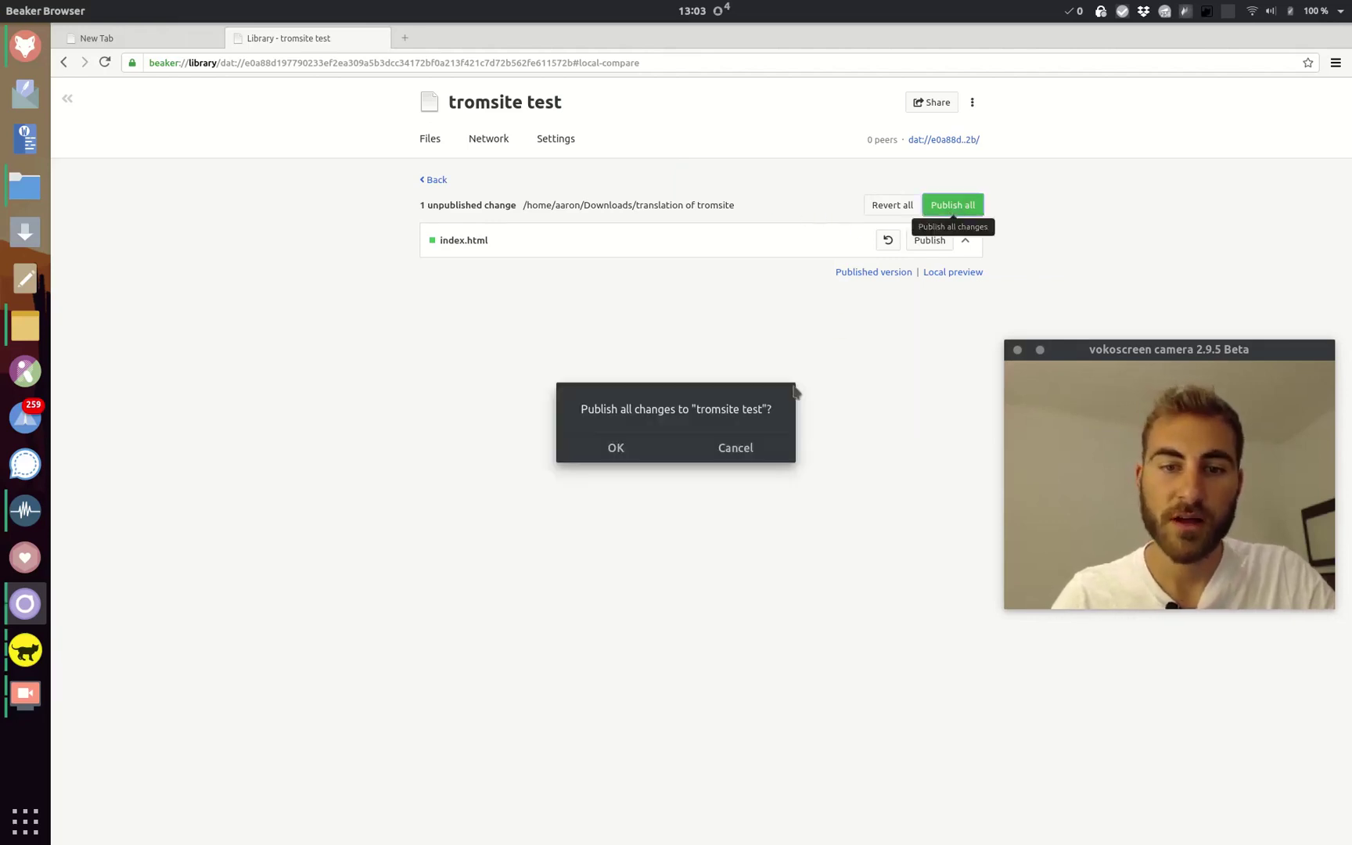
{"action": "left_click", "coordinate": [600, 449]}
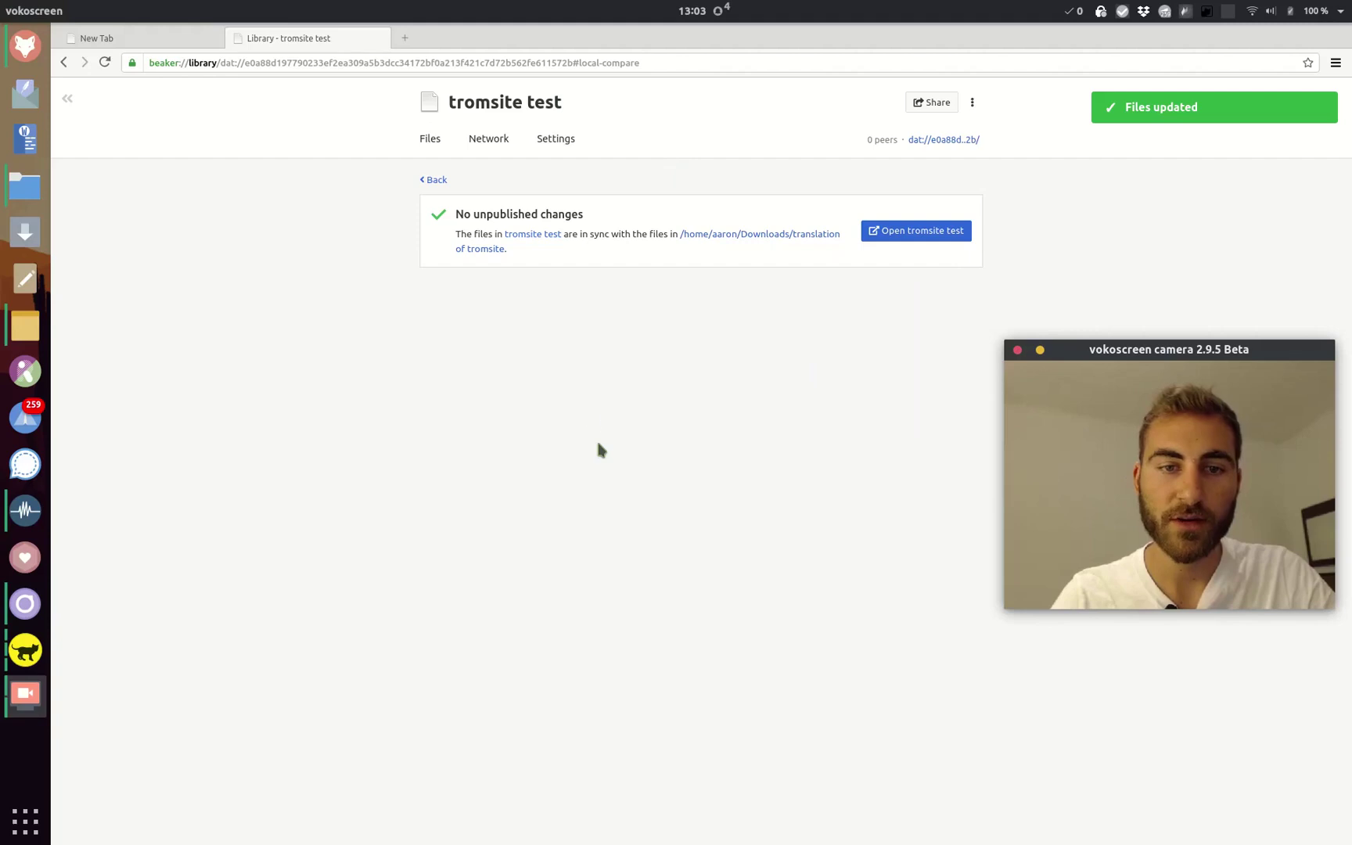
Open the published tromsite test site and display its full dat address
{"action": "left_click", "coordinate": [926, 239]}
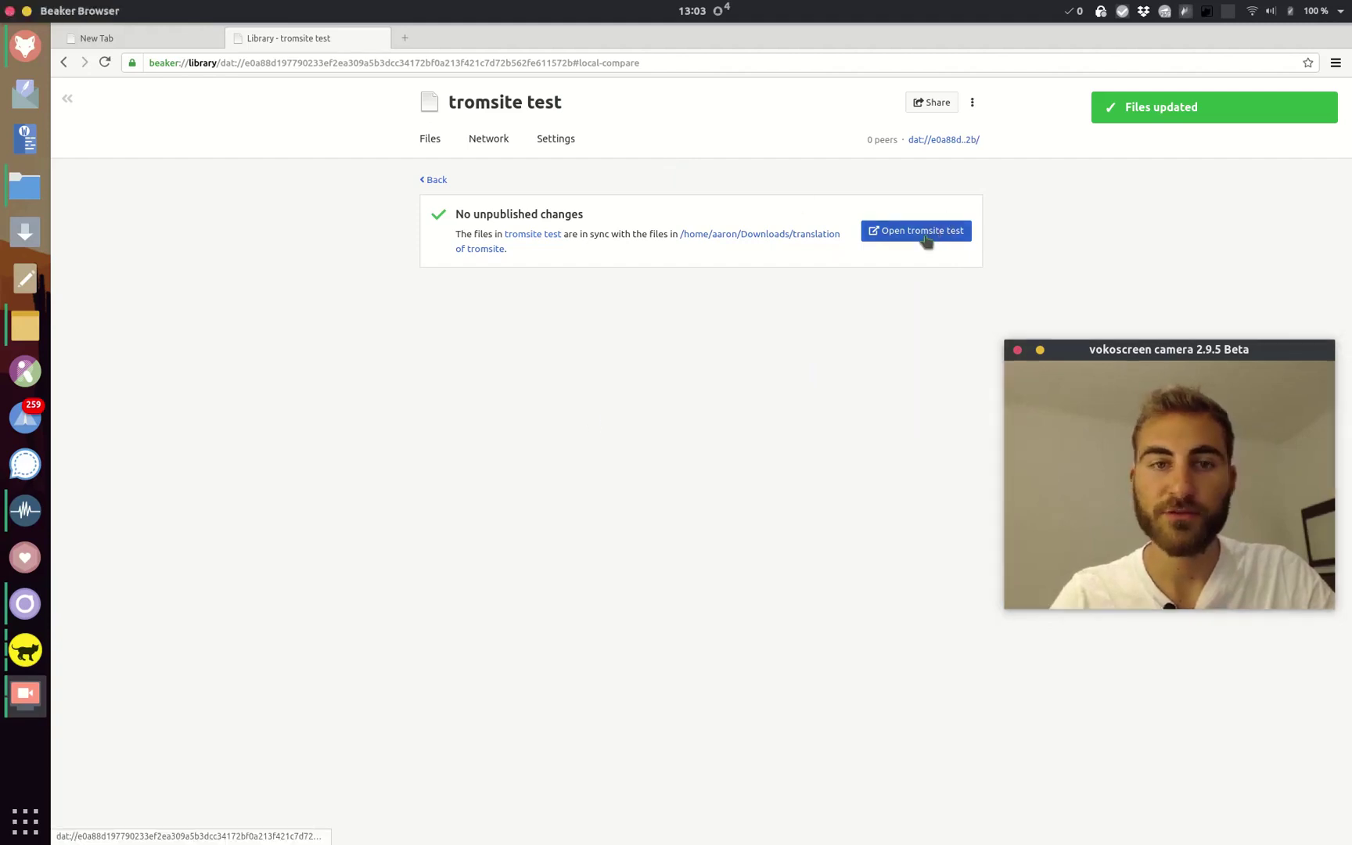
{"action": "left_click", "coordinate": [926, 238]}
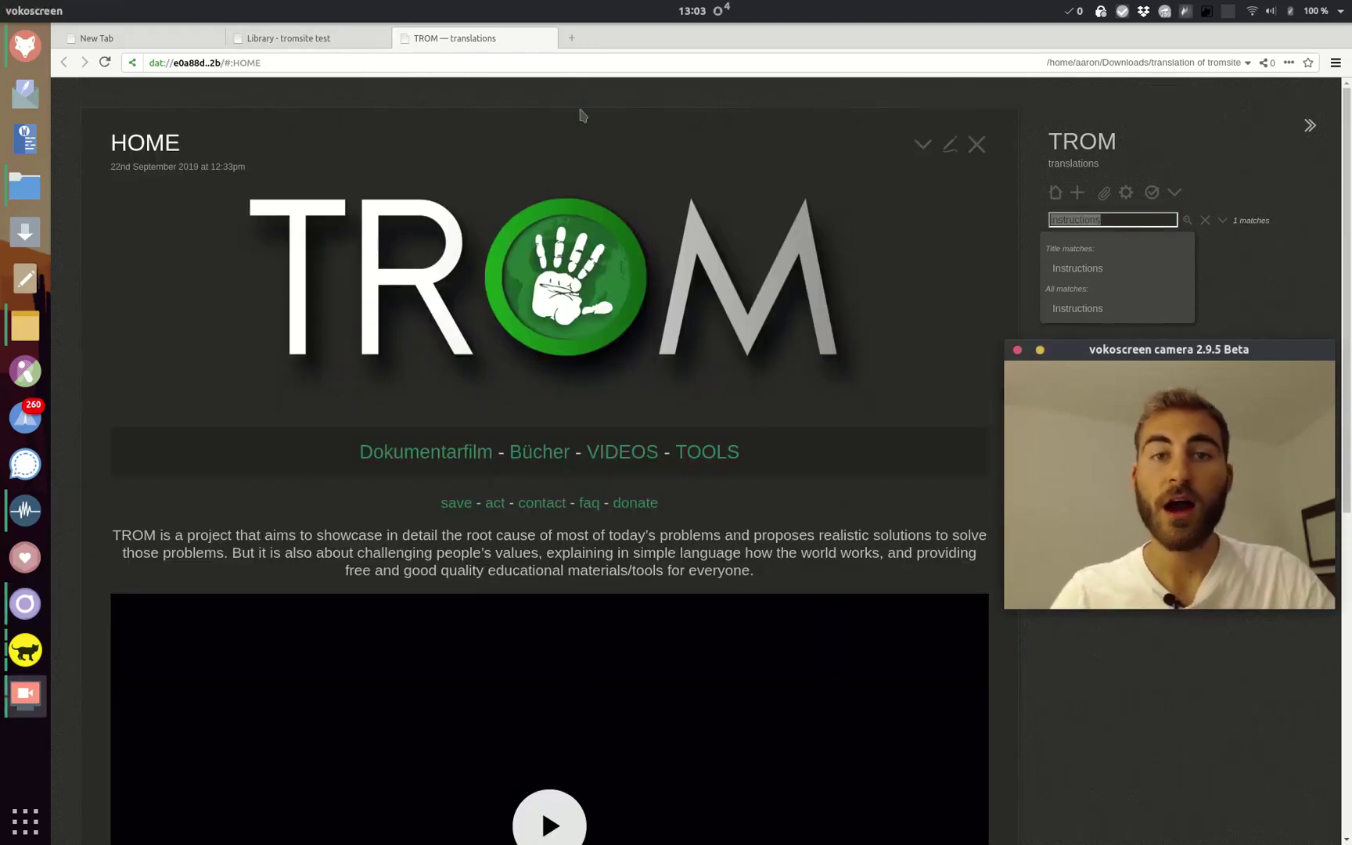
{"action": "left_click", "coordinate": [620, 67]}
{"action": "left_click", "coordinate": [621, 67]}
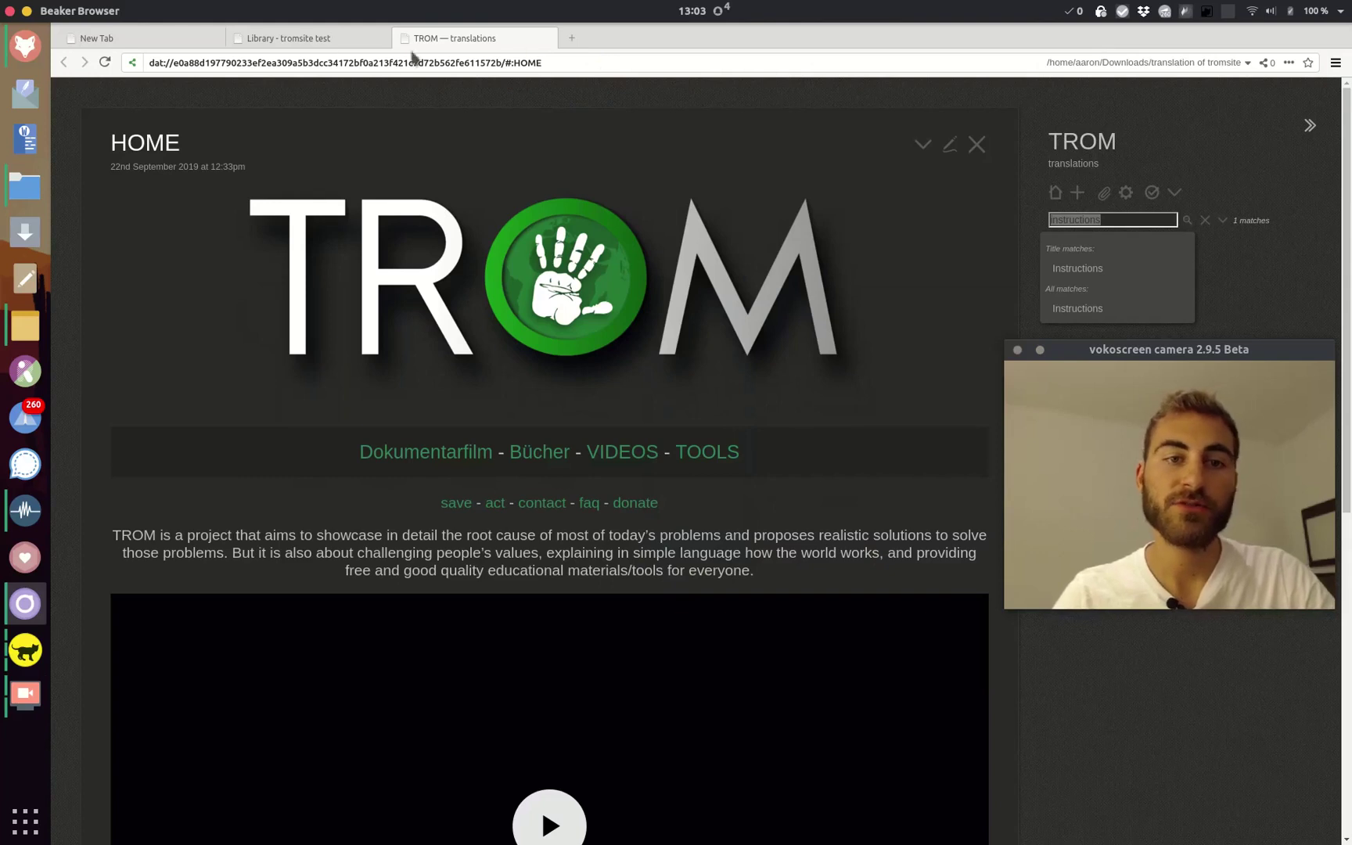
Turn off preview mode in the tromsite test project settings and return to its file list
{"action": "left_click", "coordinate": [305, 38]}
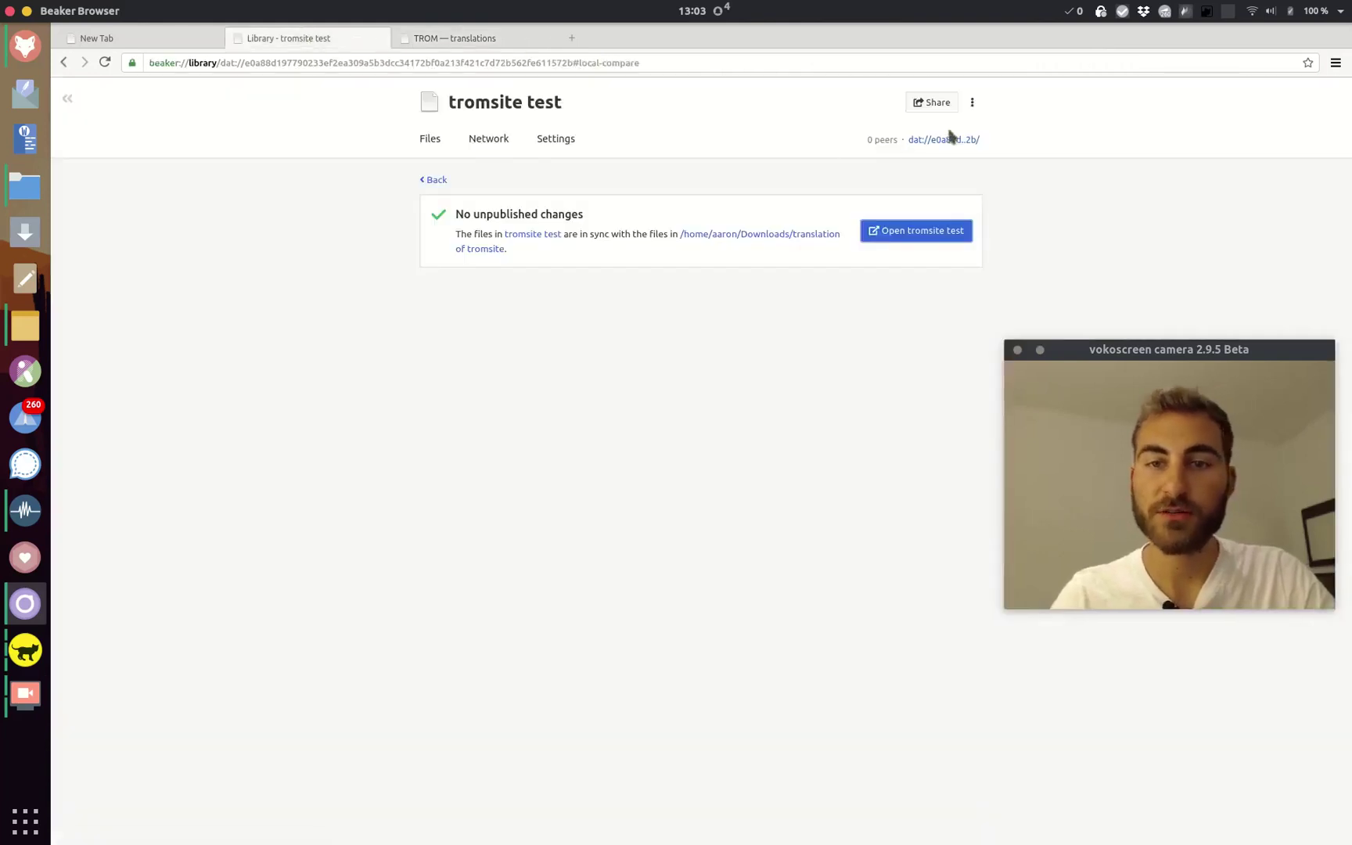
{"action": "left_click", "coordinate": [556, 141]}
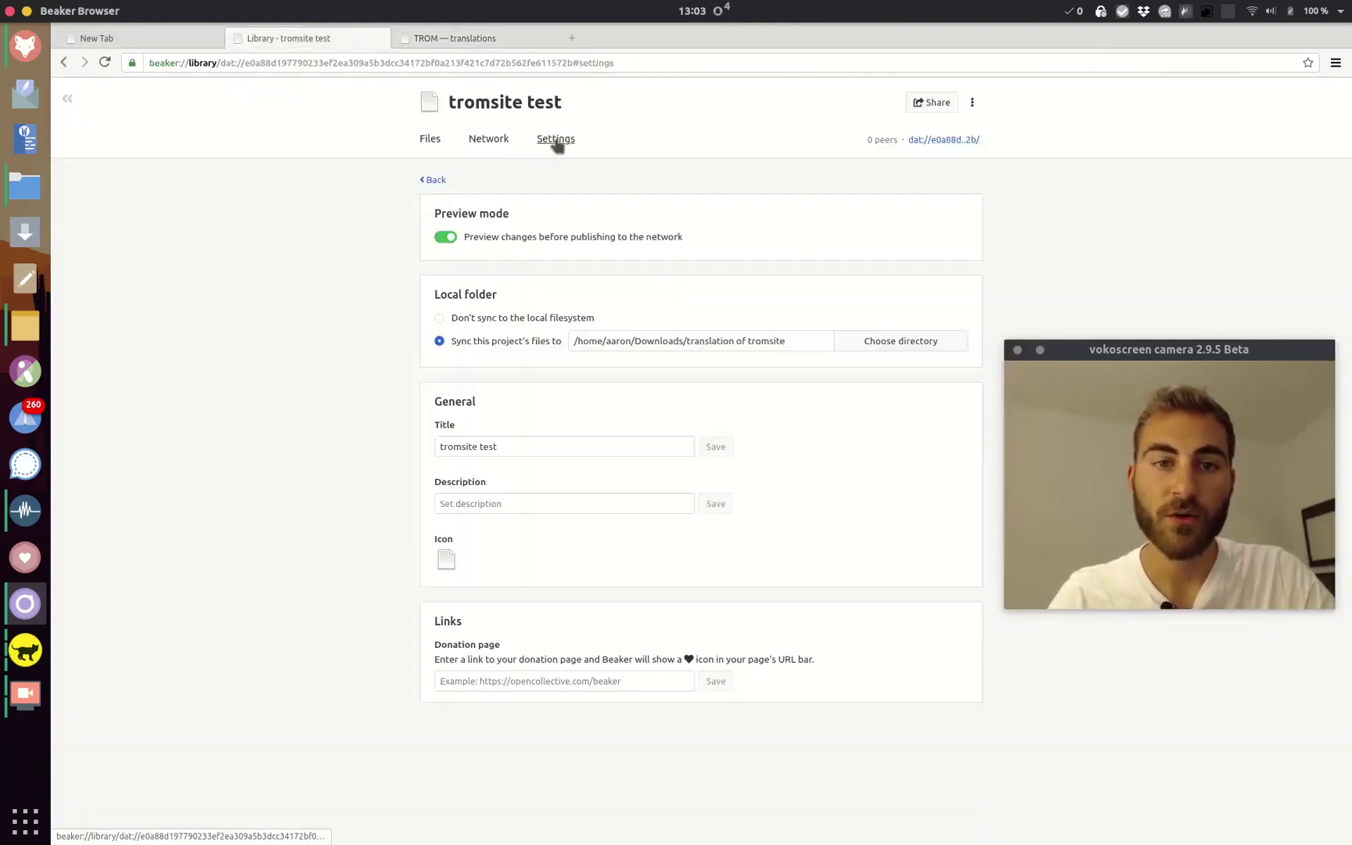
{"action": "left_click", "coordinate": [445, 238]}
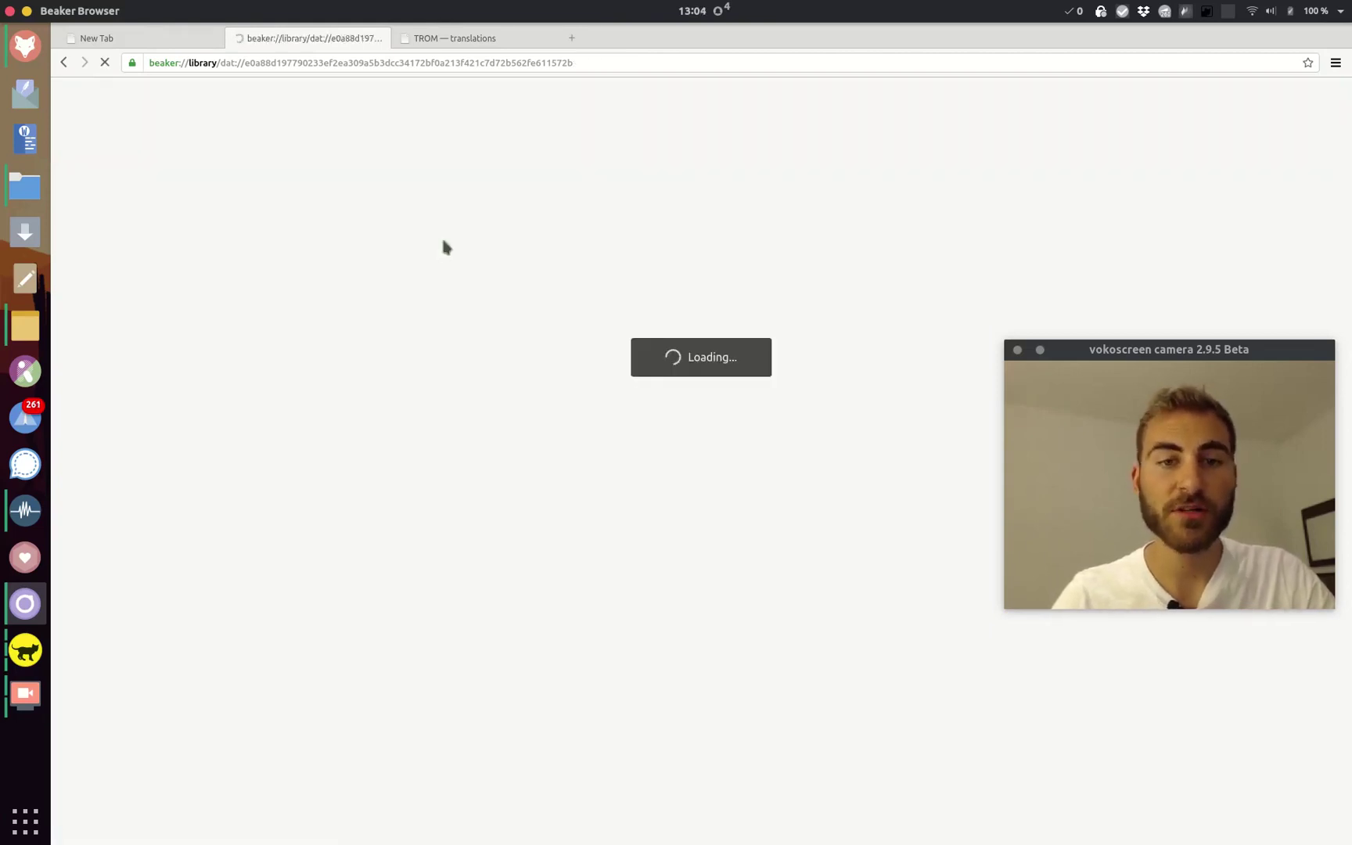
{"action": "left_click", "coordinate": [429, 141]}
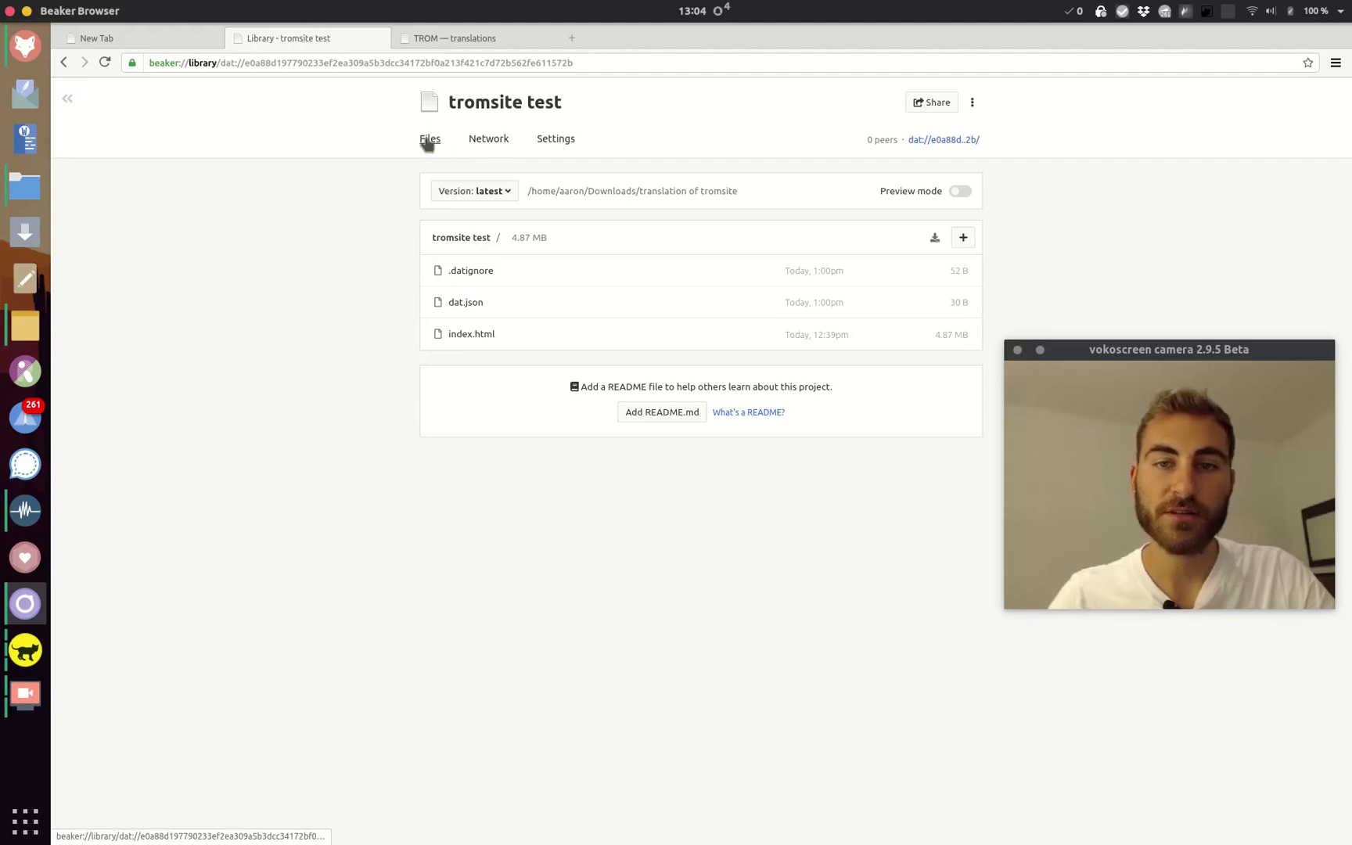
Select the published TROM site's full dat address in Beaker Browser, and open Hashbase's archive upload form in Firefox
{"action": "left_click", "coordinate": [453, 39]}
{"action": "left_click", "coordinate": [420, 66]}
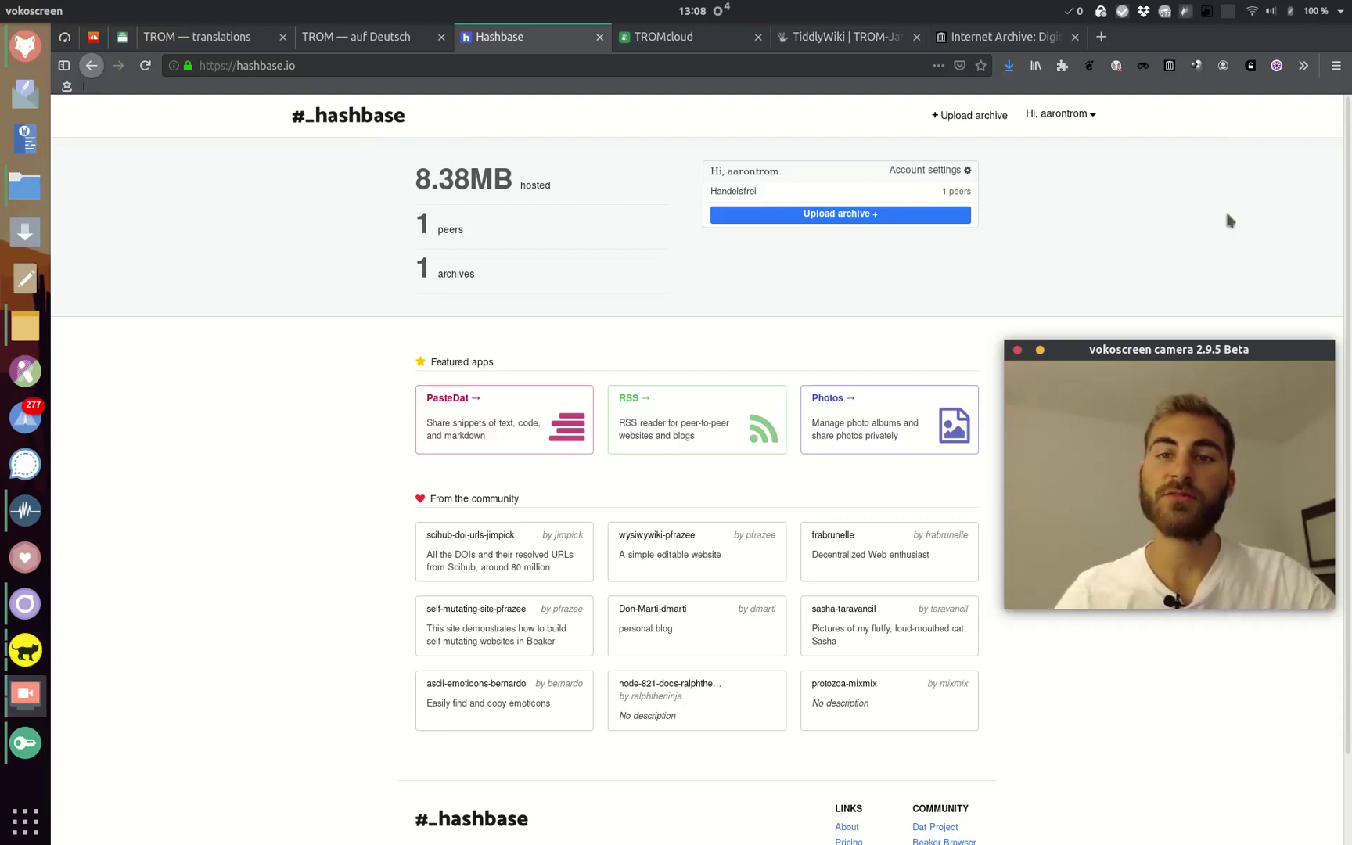
{"action": "left_click", "coordinate": [970, 117]}
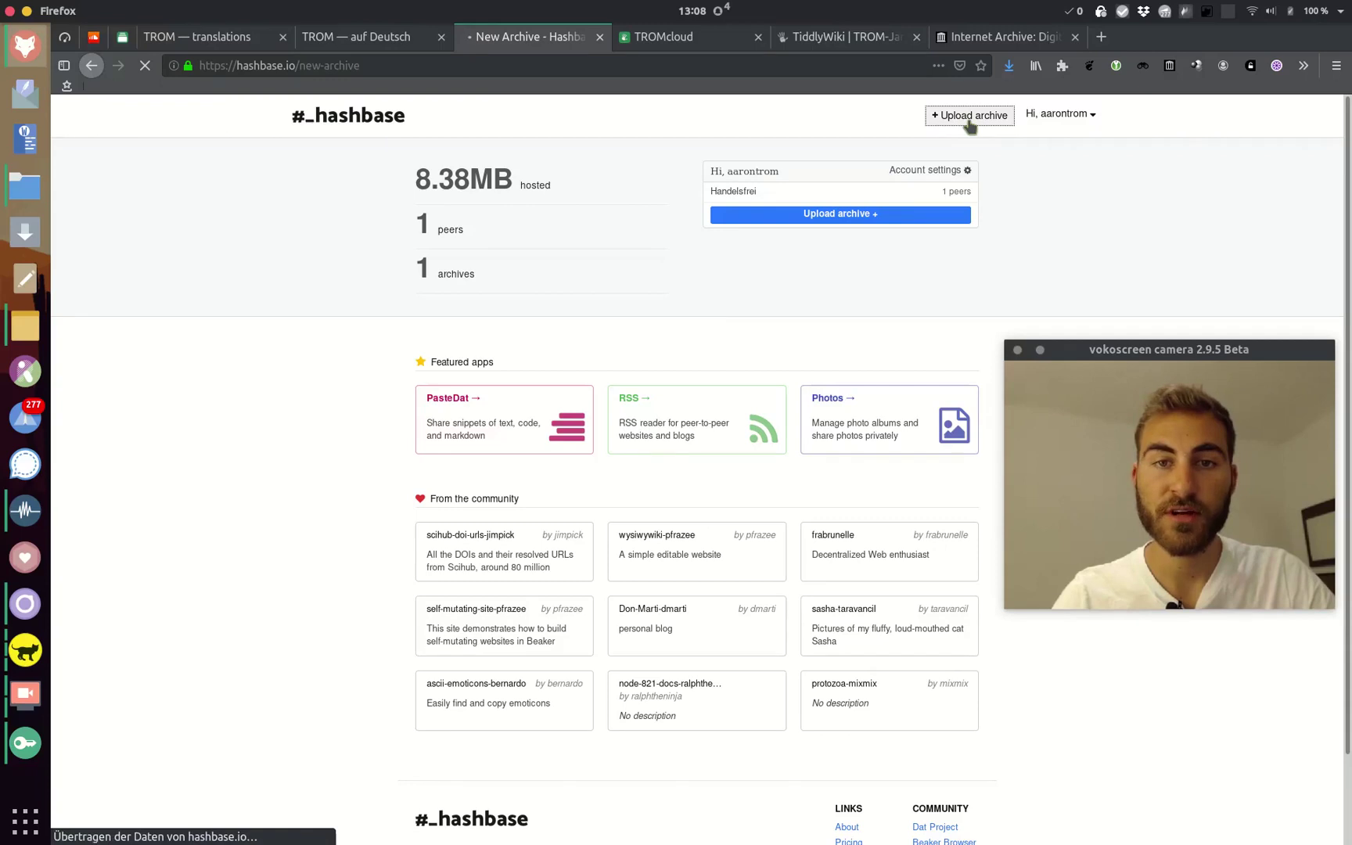
{"action": "left_click", "coordinate": [760, 334]}
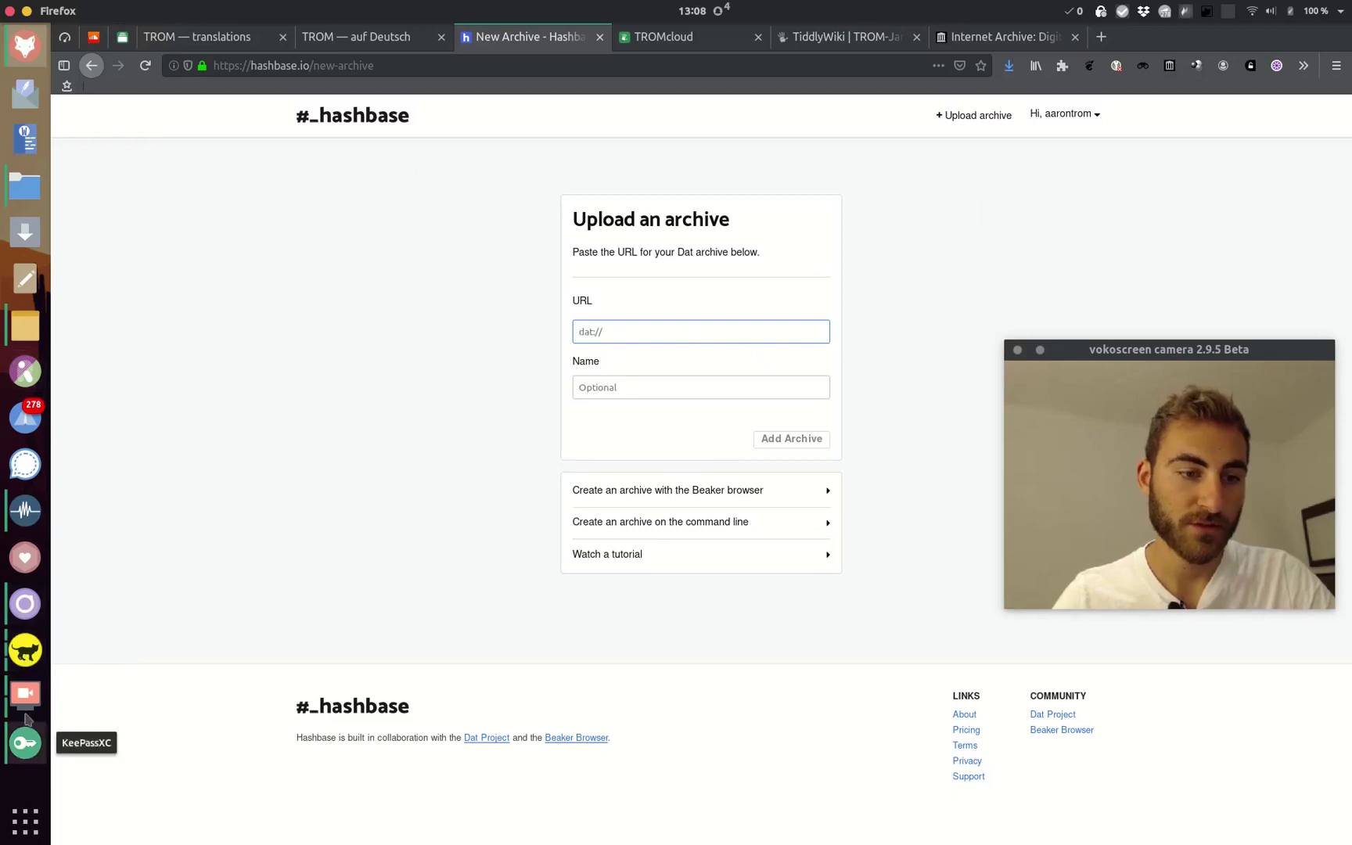
Copy the published site's dat address from Beaker Browser into the archive URL of Hashbase's upload form in Firefox
{"action": "left_click", "coordinate": [22, 607]}
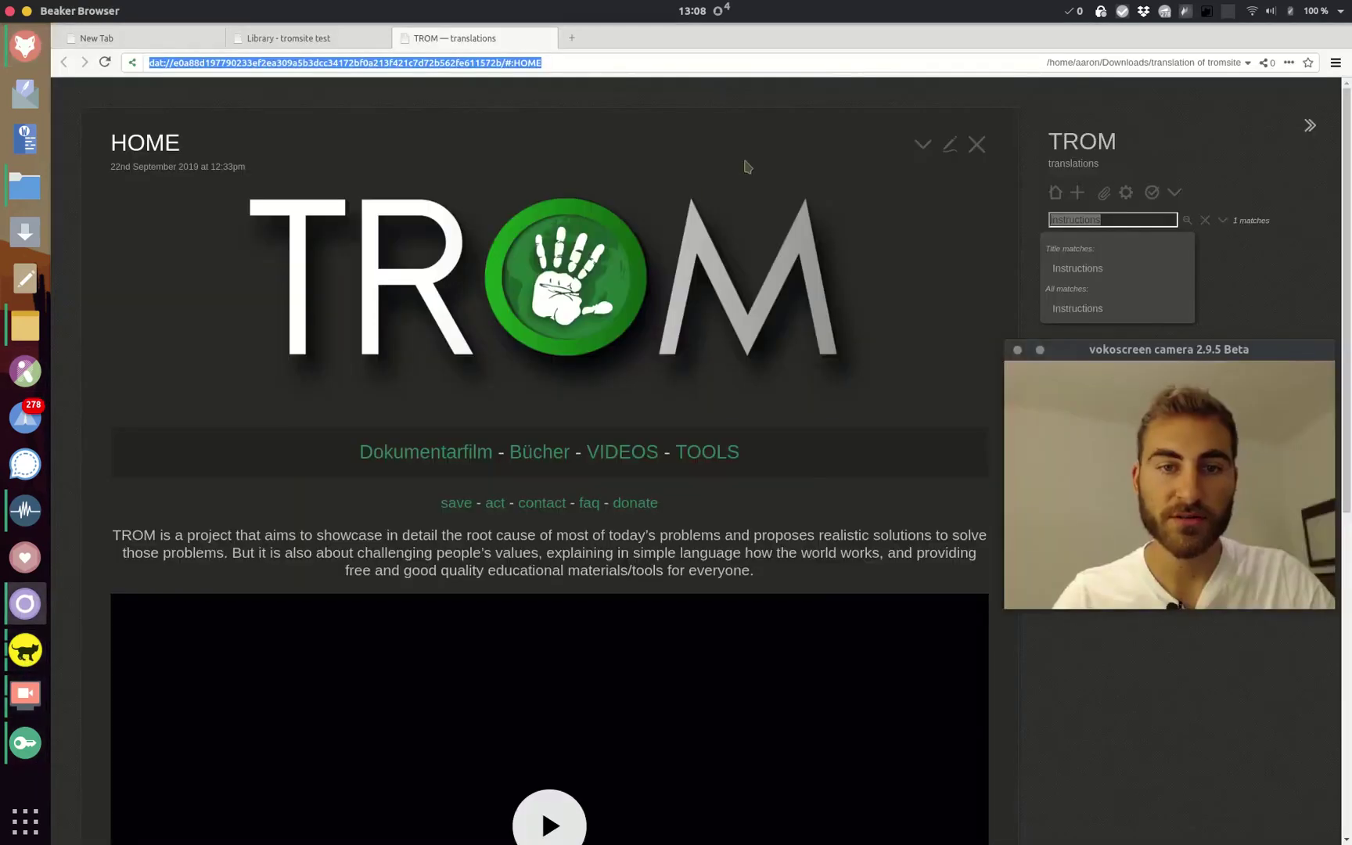
{"action": "key", "text": "ctrl+alt+Up"}
{"action": "key", "text": "ctrl+alt+Up"}
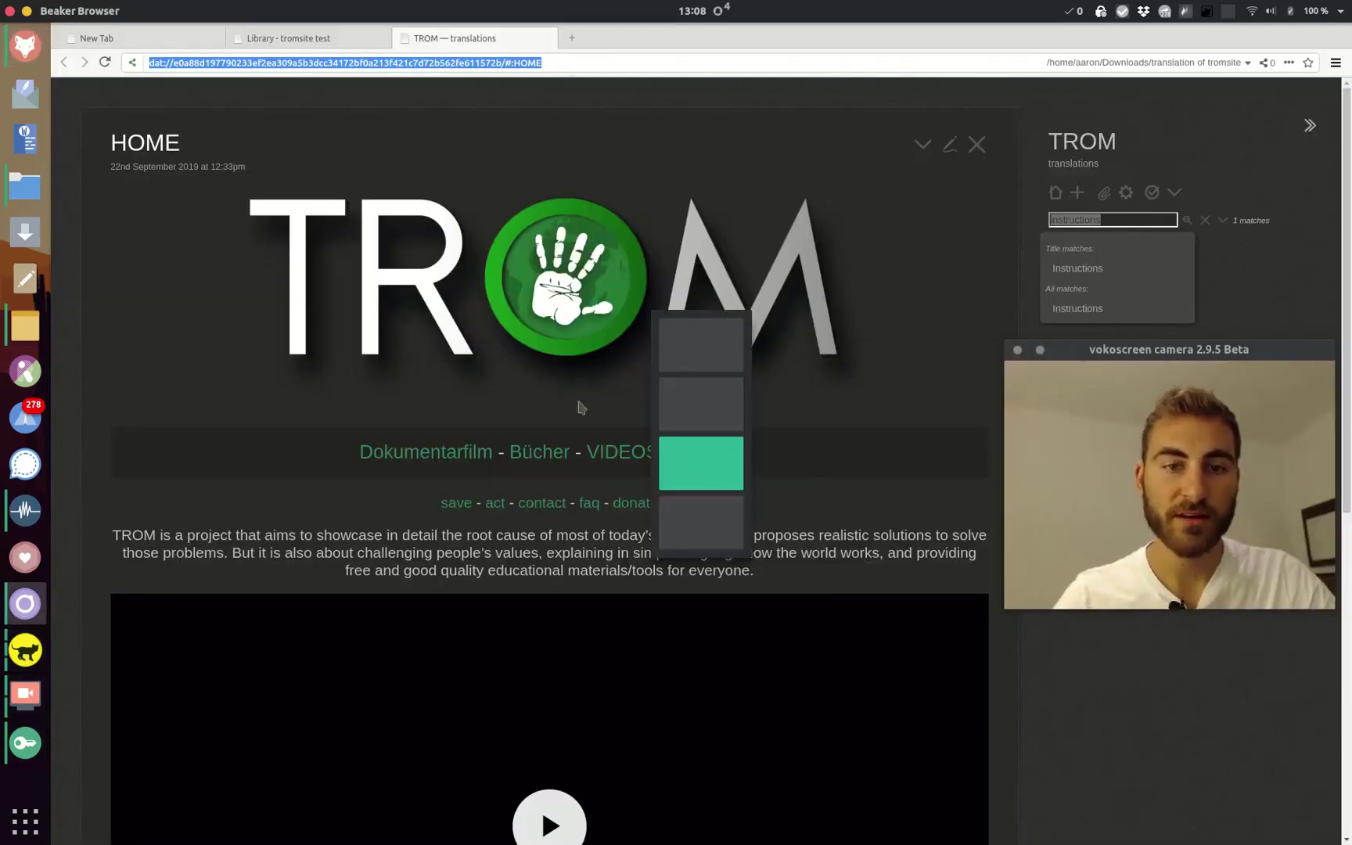
{"action": "key", "text": "ctrl+alt+Up"}
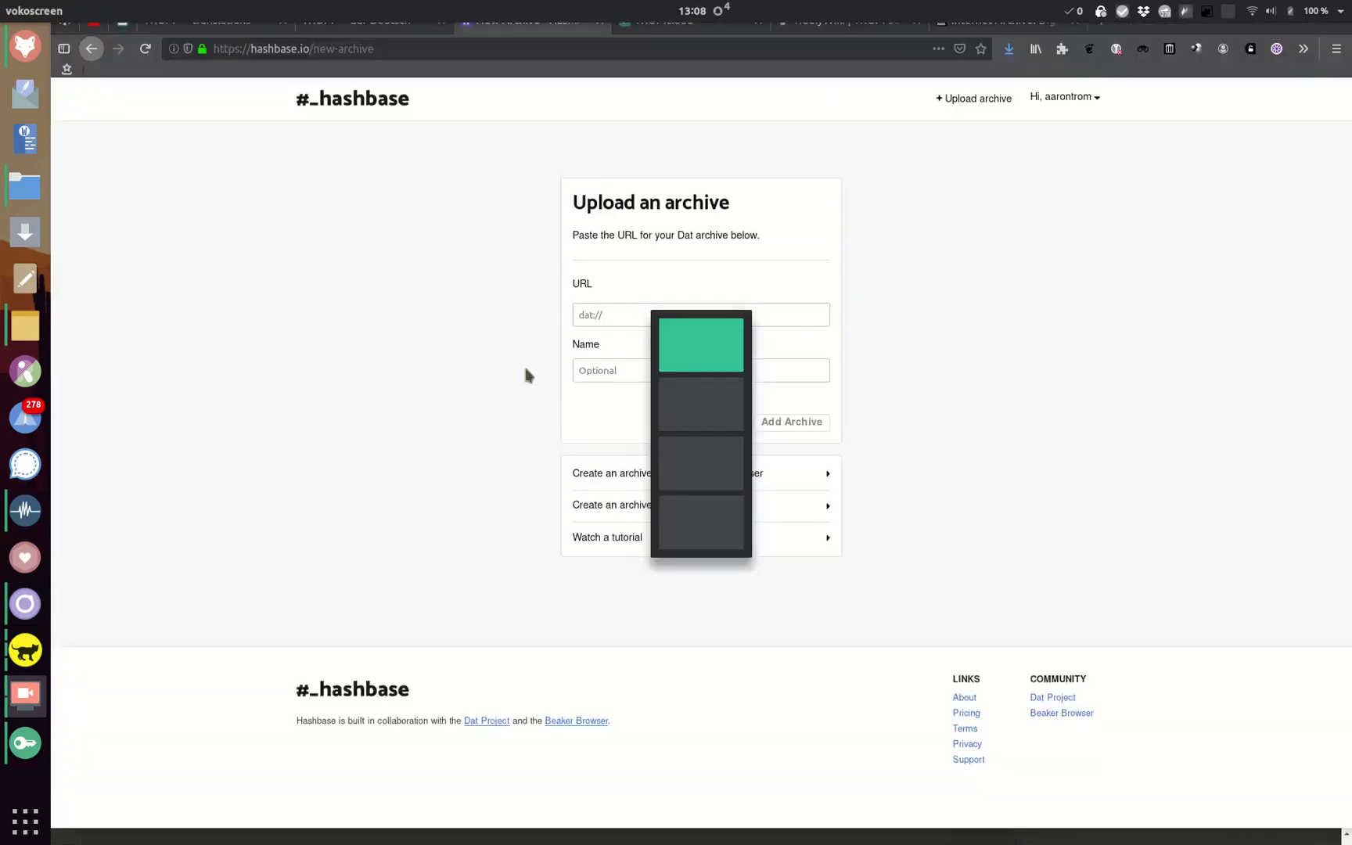
{"action": "left_click", "coordinate": [663, 330]}
{"action": "key", "text": "ctrl+v"}
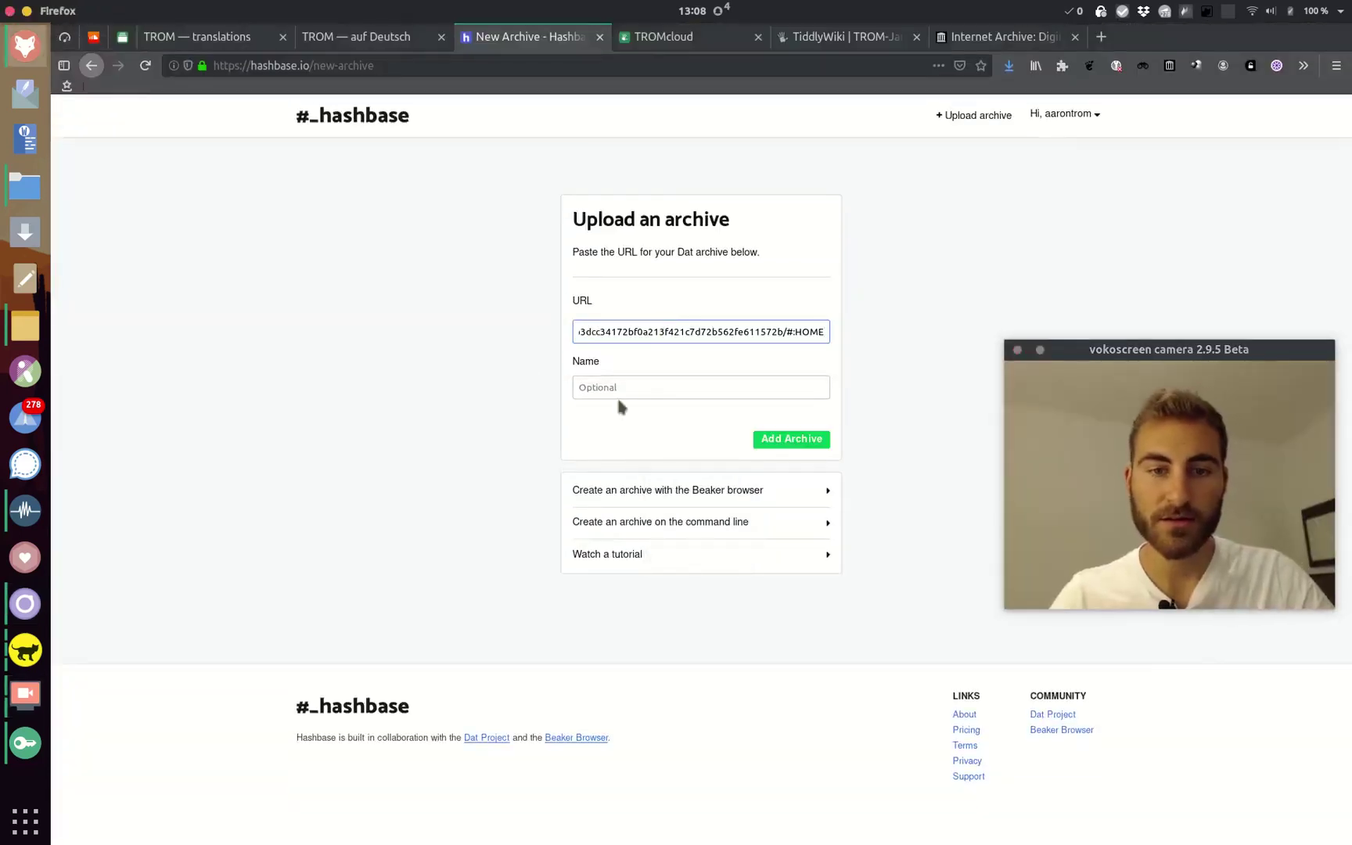
Name the archive "tromsiteingerman" and add it to Hashbase
{"action": "left_click", "coordinate": [615, 392]}
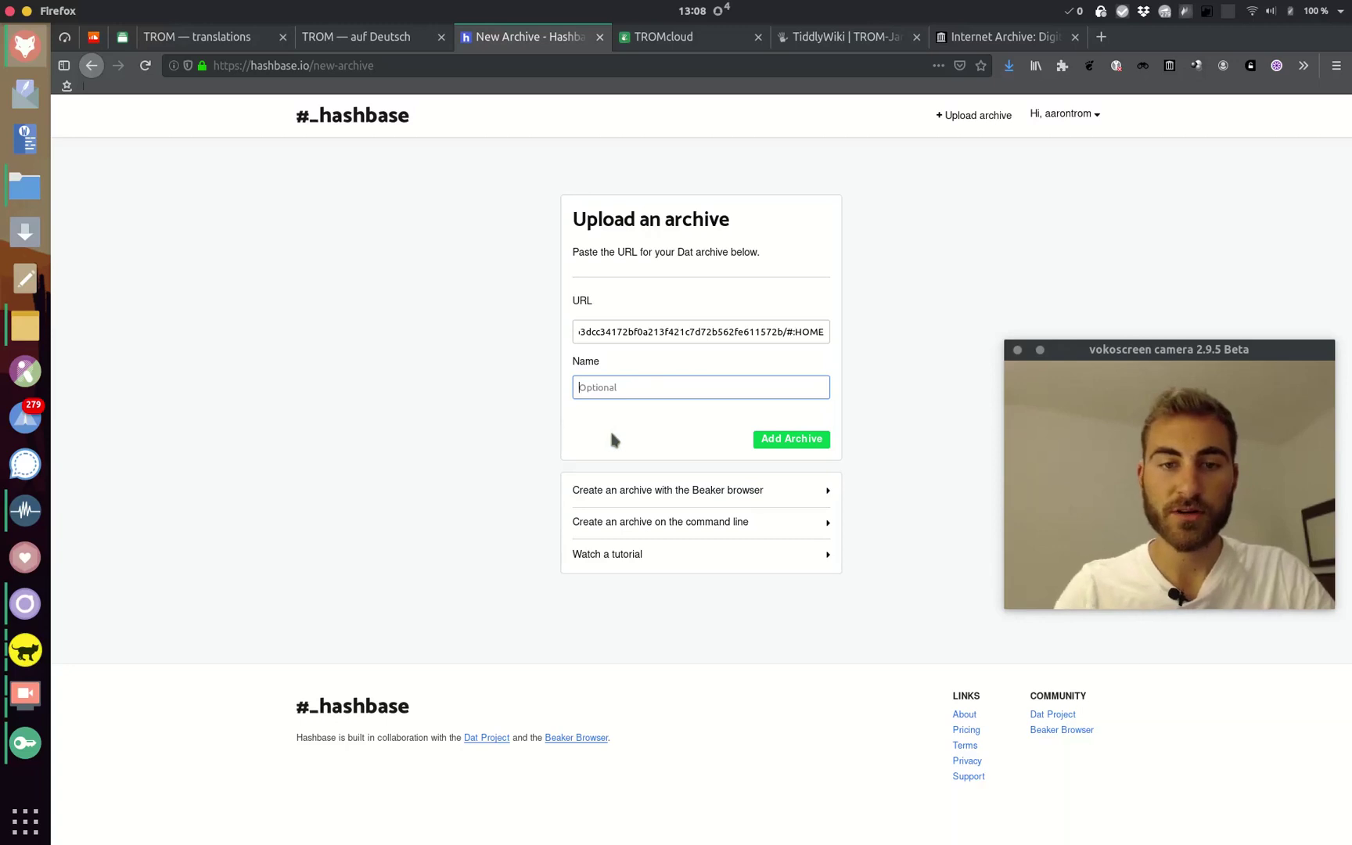
{"action": "type", "text": "tromsitein"}
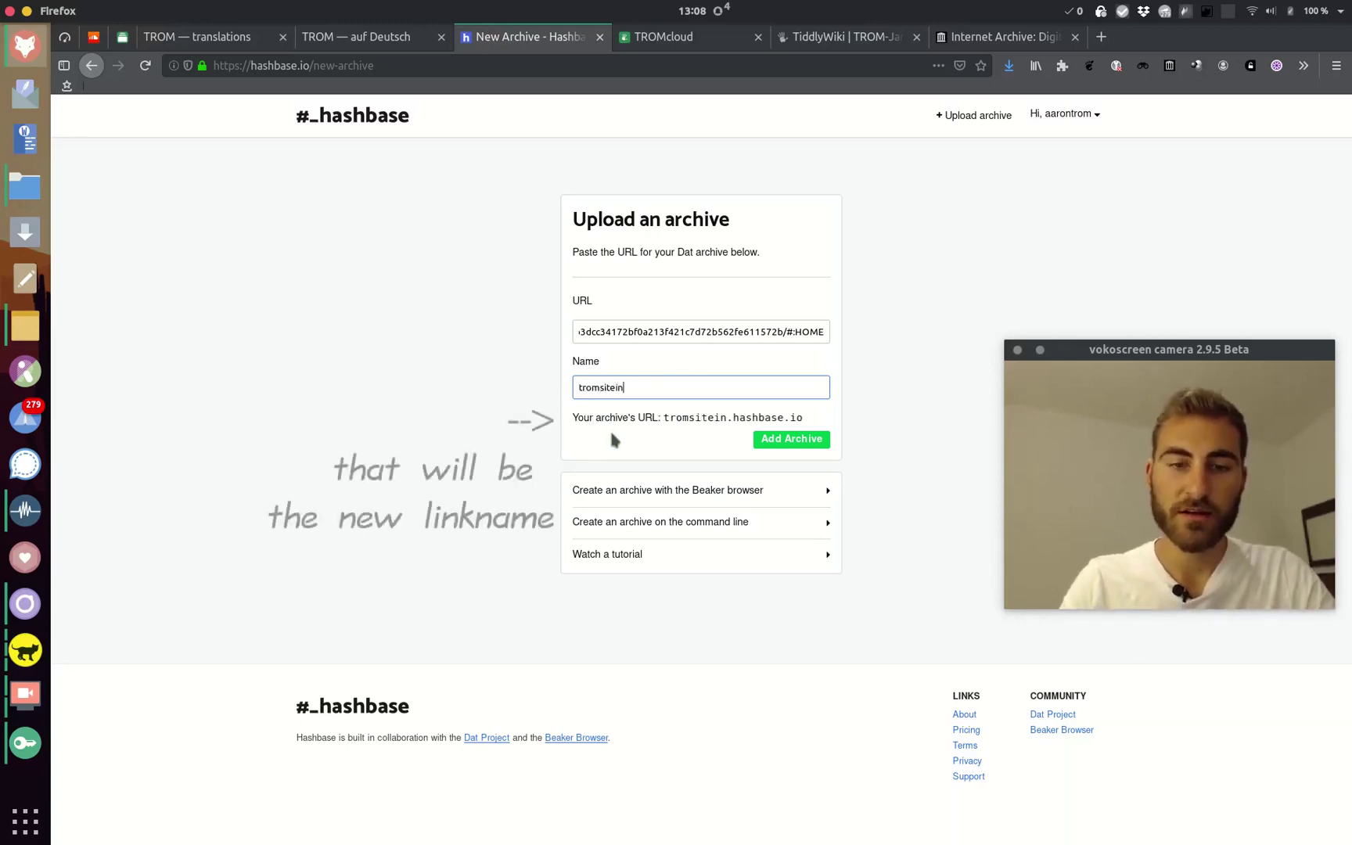
{"action": "type", "text": "german"}
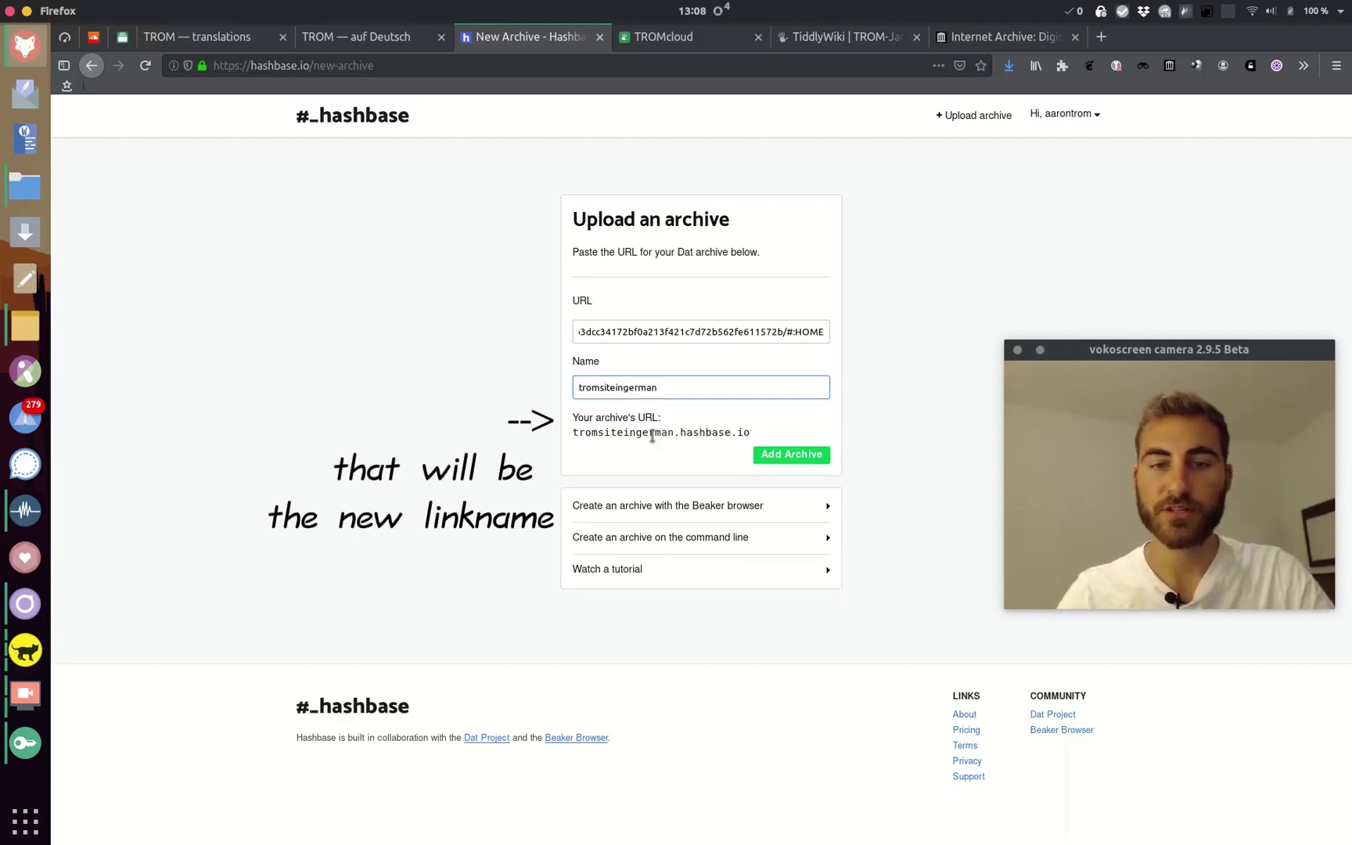
{"action": "left_click", "coordinate": [788, 458]}
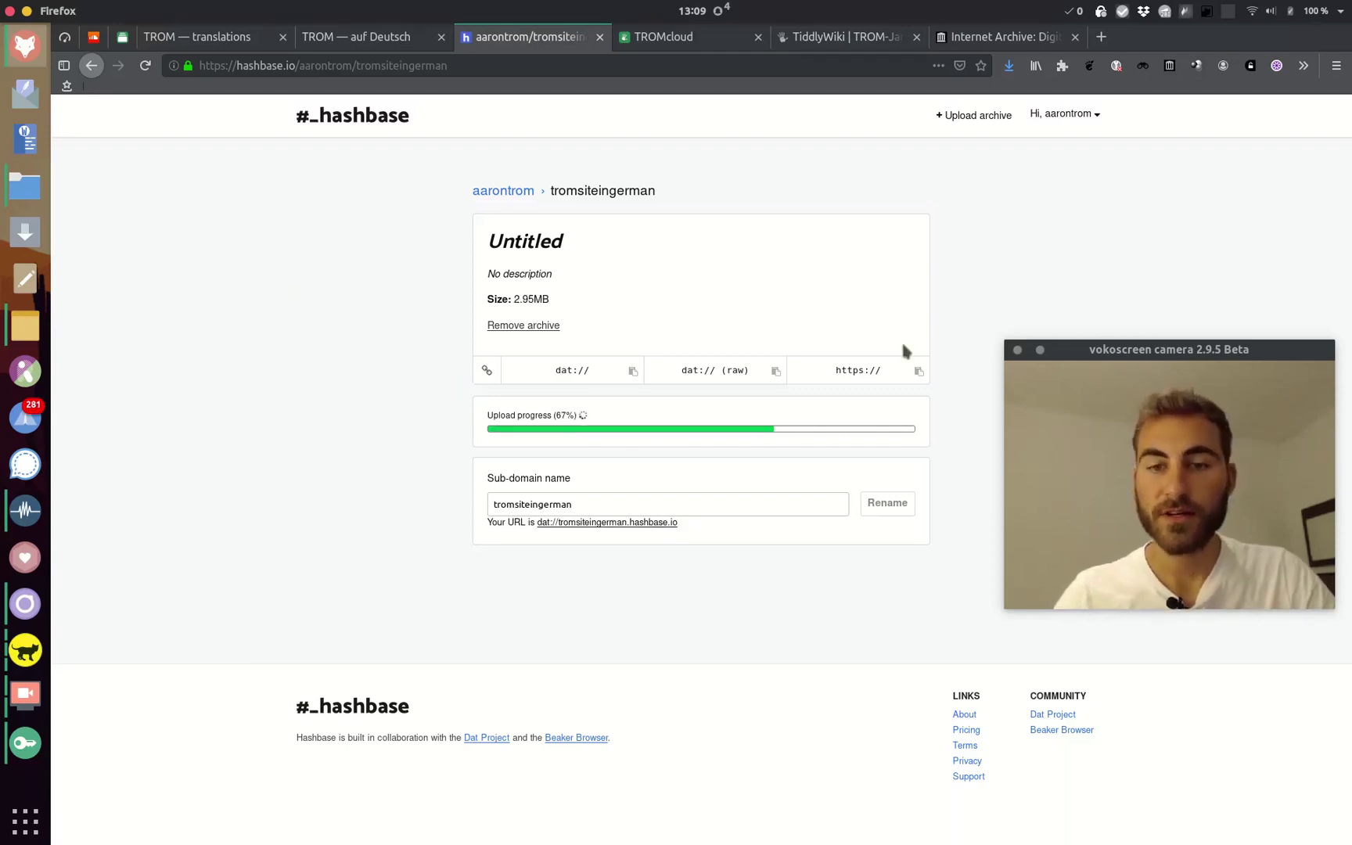
Copy the tromsiteingerman archive's https link and open it in a new tab to look through the hosted HOME page
{"action": "left_click", "coordinate": [916, 371]}
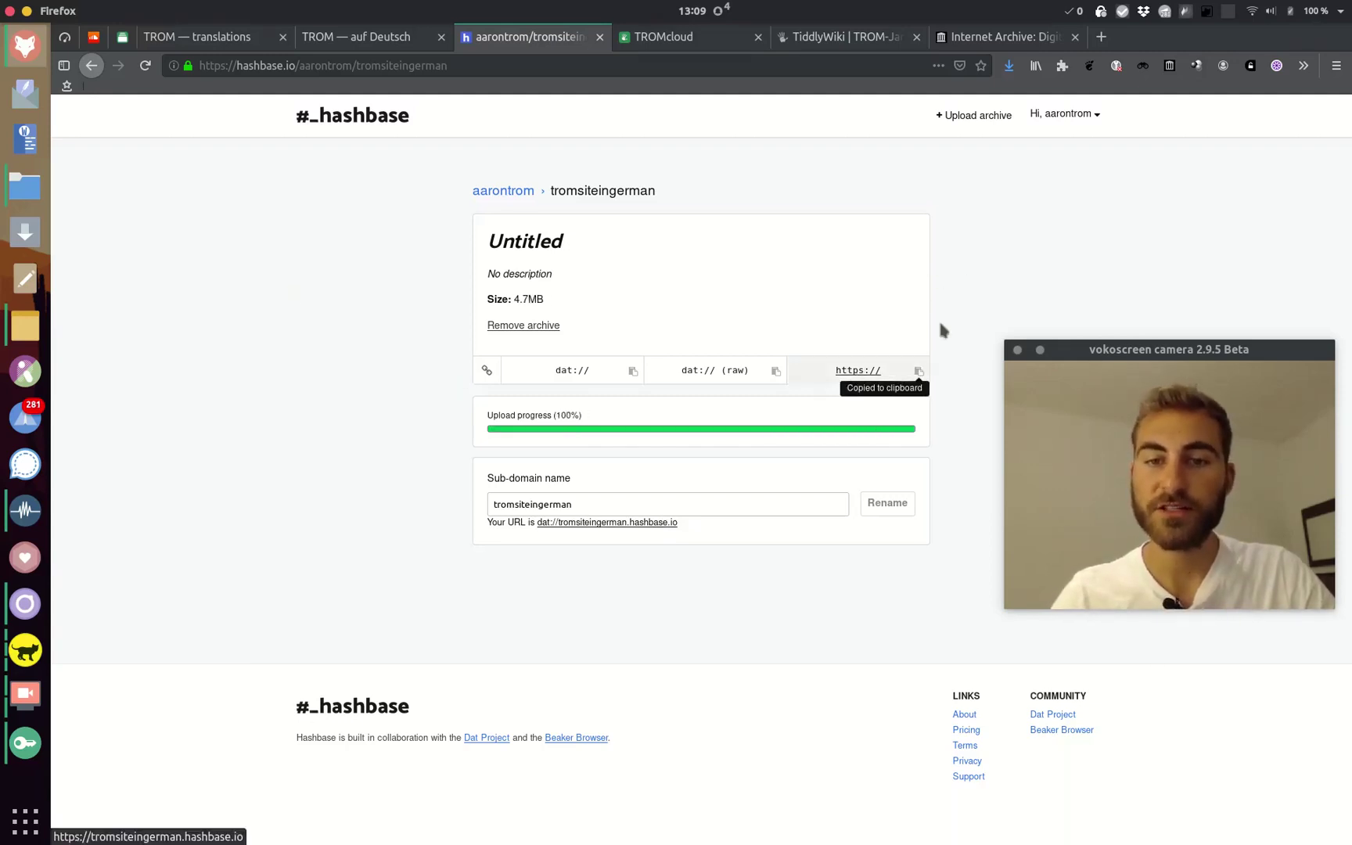
{"action": "left_click", "coordinate": [1101, 36]}
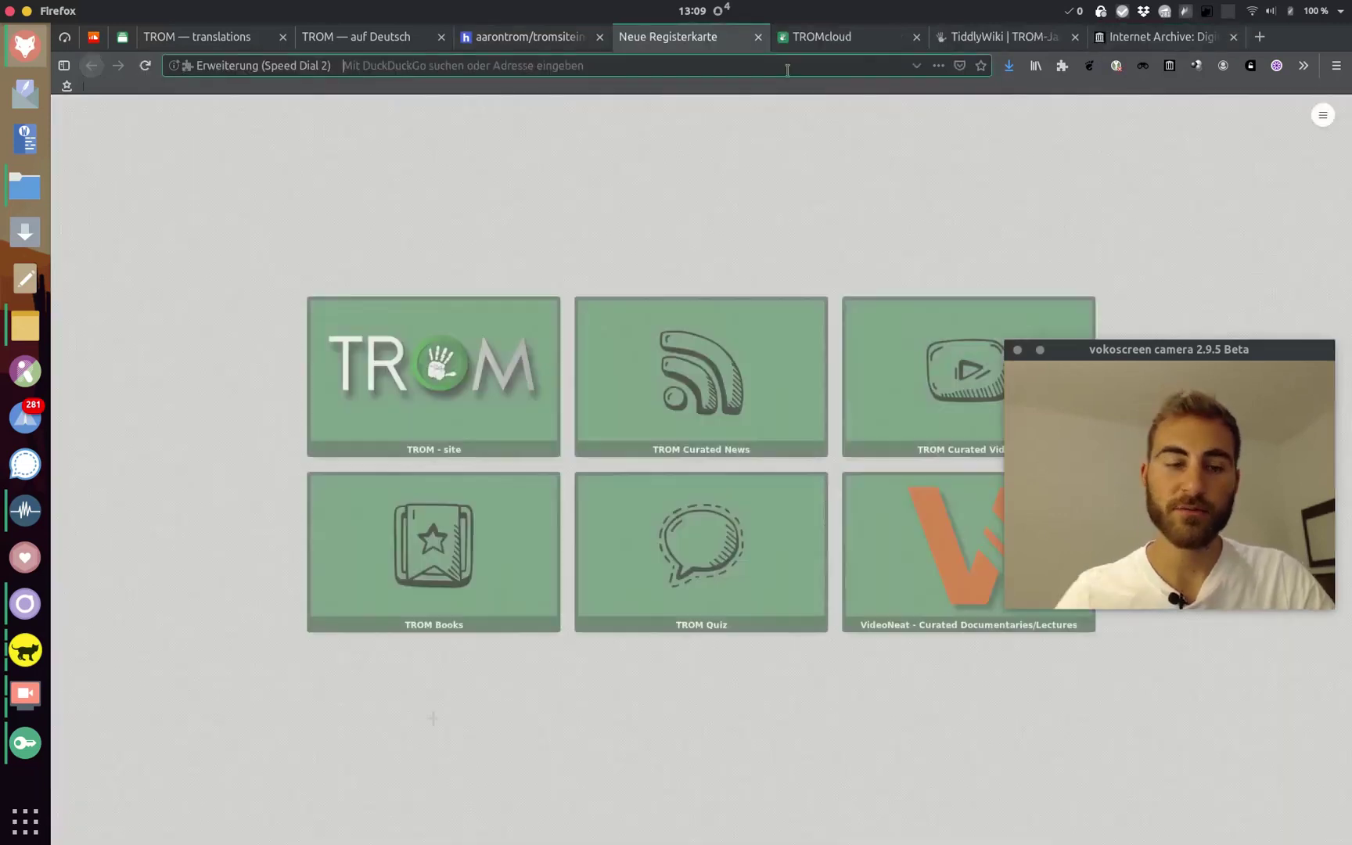
{"action": "key", "text": "ctrl+v"}
{"action": "key", "text": "Return"}
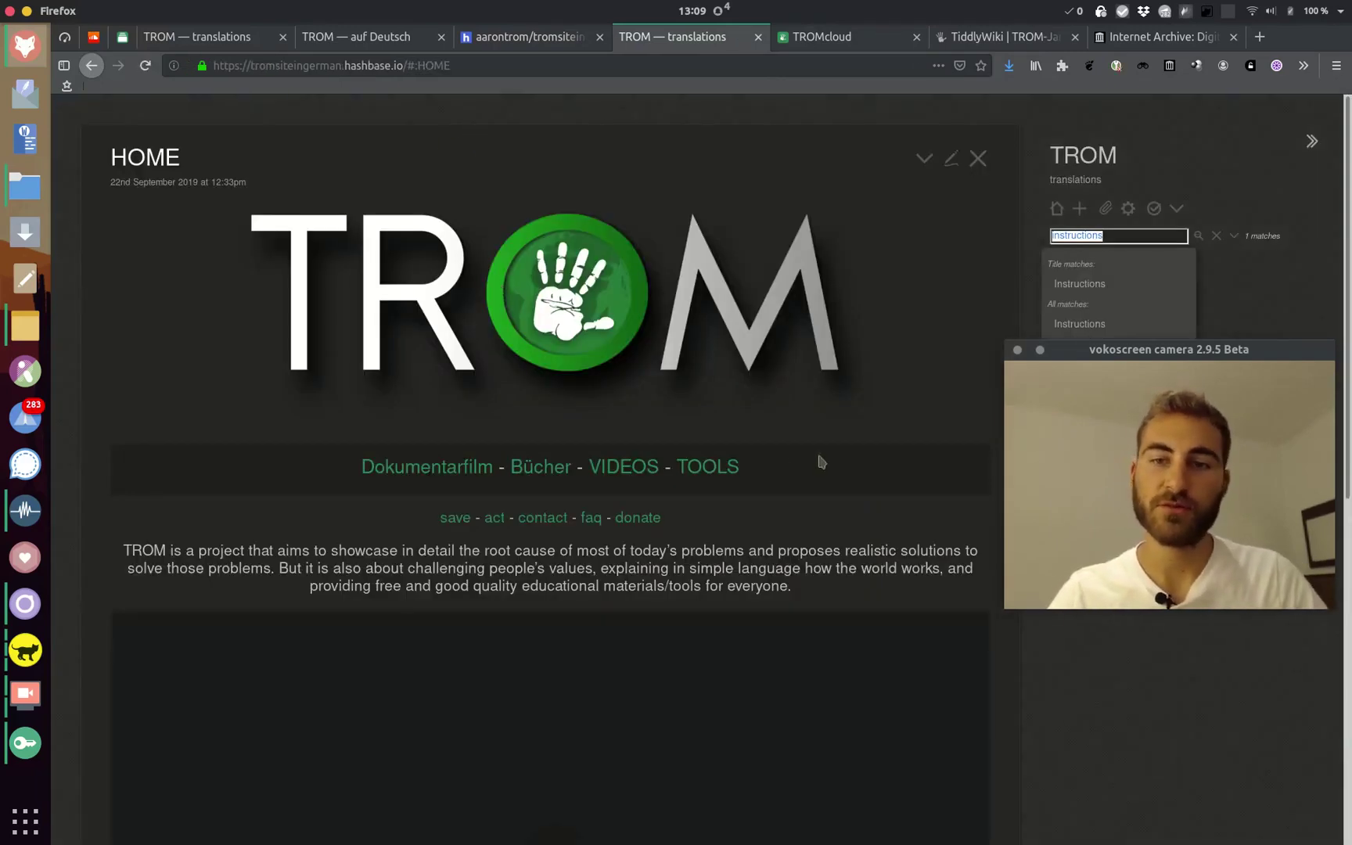
{"action": "scroll", "coordinate": [818, 458], "scroll_direction": "down", "scroll_amount": 2}
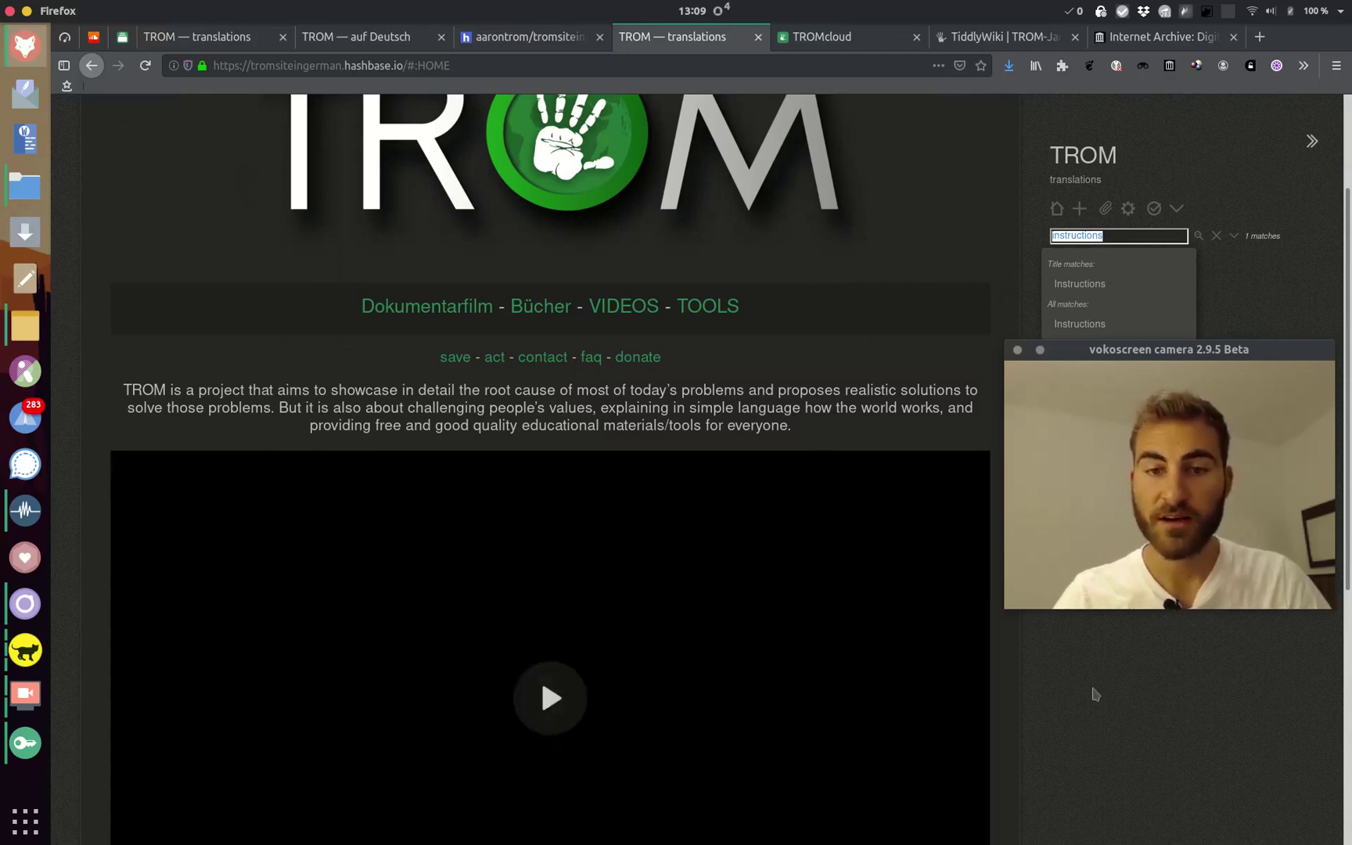
{"action": "scroll", "coordinate": [988, 393], "scroll_direction": "down", "scroll_amount": 5}
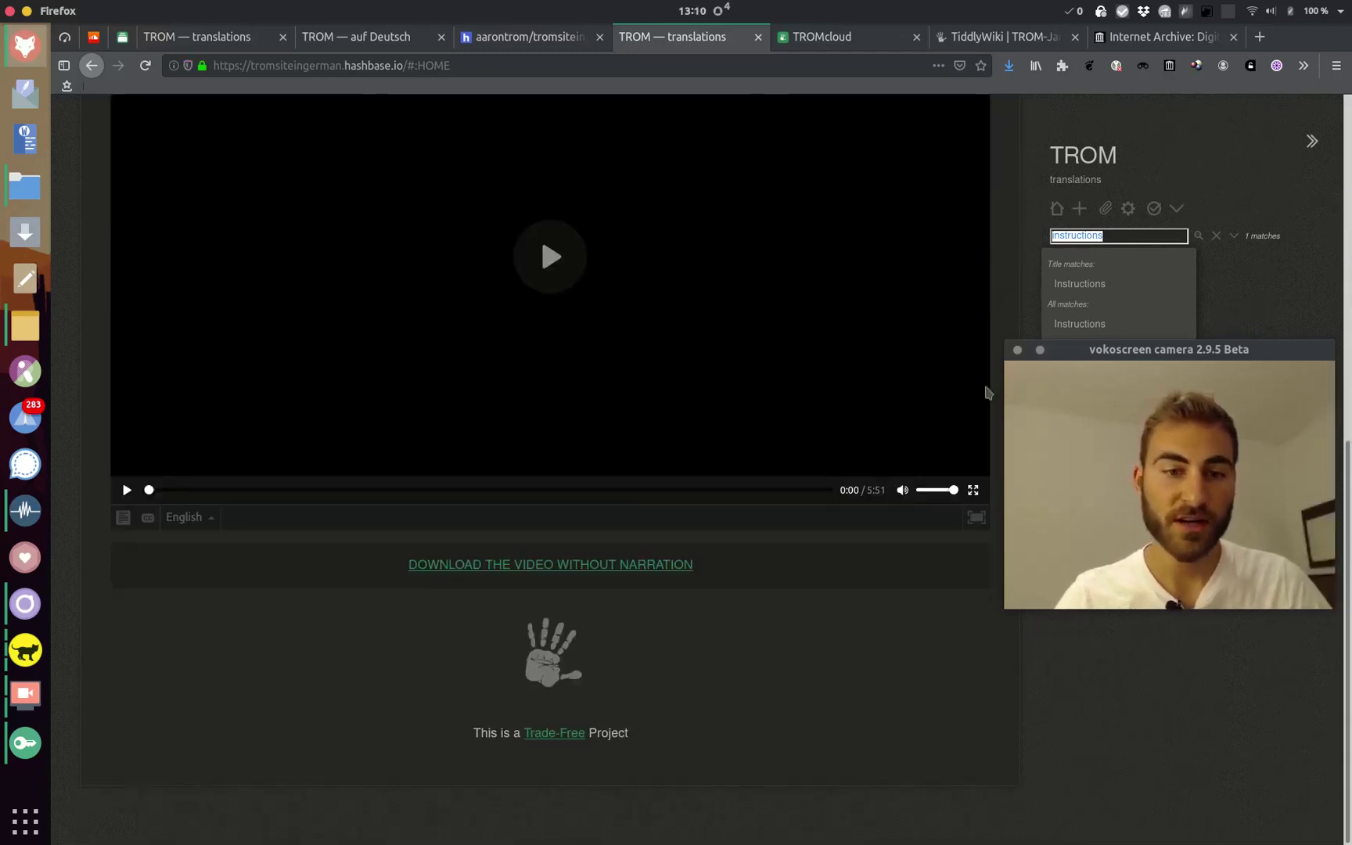
{"action": "scroll", "coordinate": [988, 393], "scroll_direction": "up", "scroll_amount": 7}
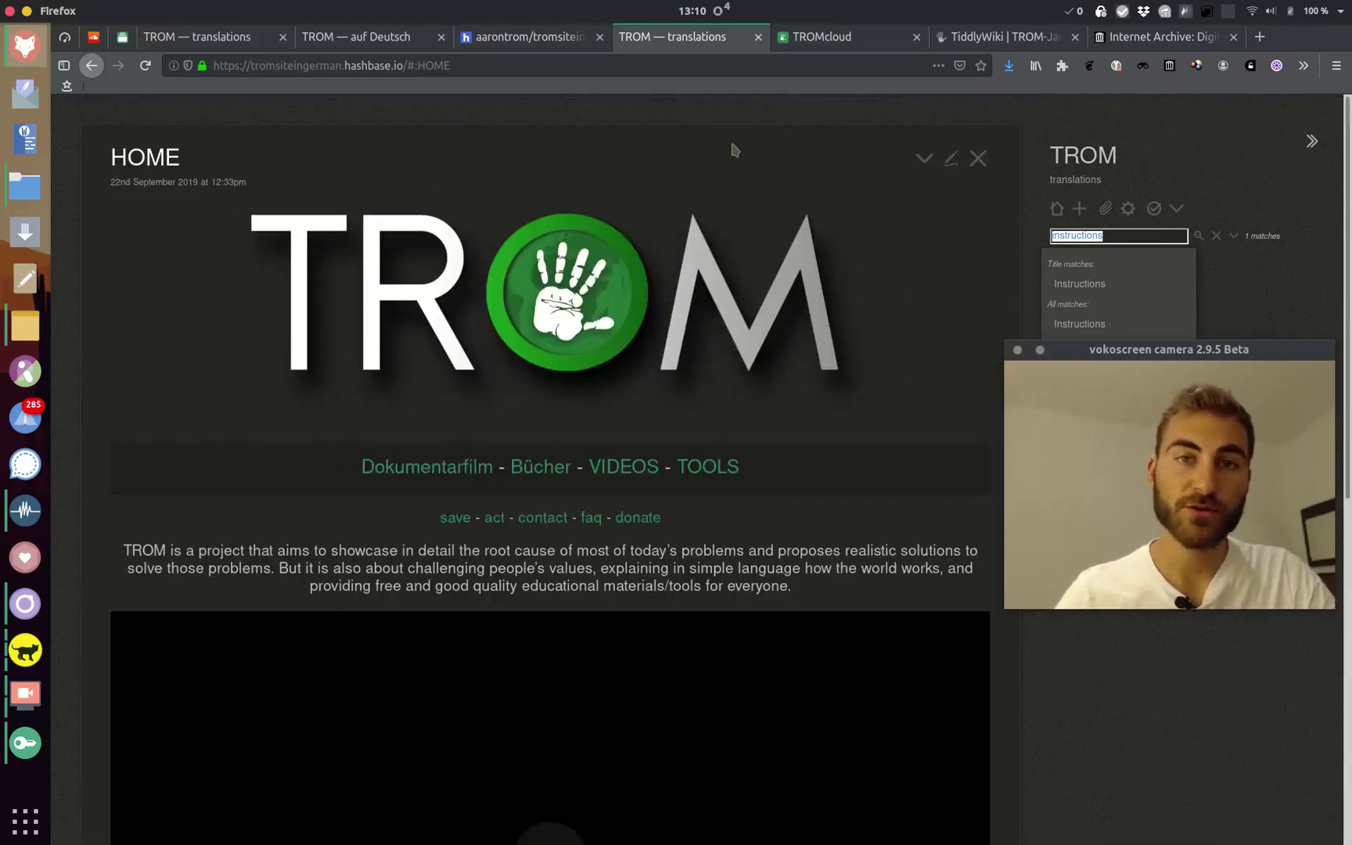
Switch back to the TROM wiki in TiddlyDesktop and clear its "instructions" search
{"action": "key", "text": "ctrl+alt+Down"}
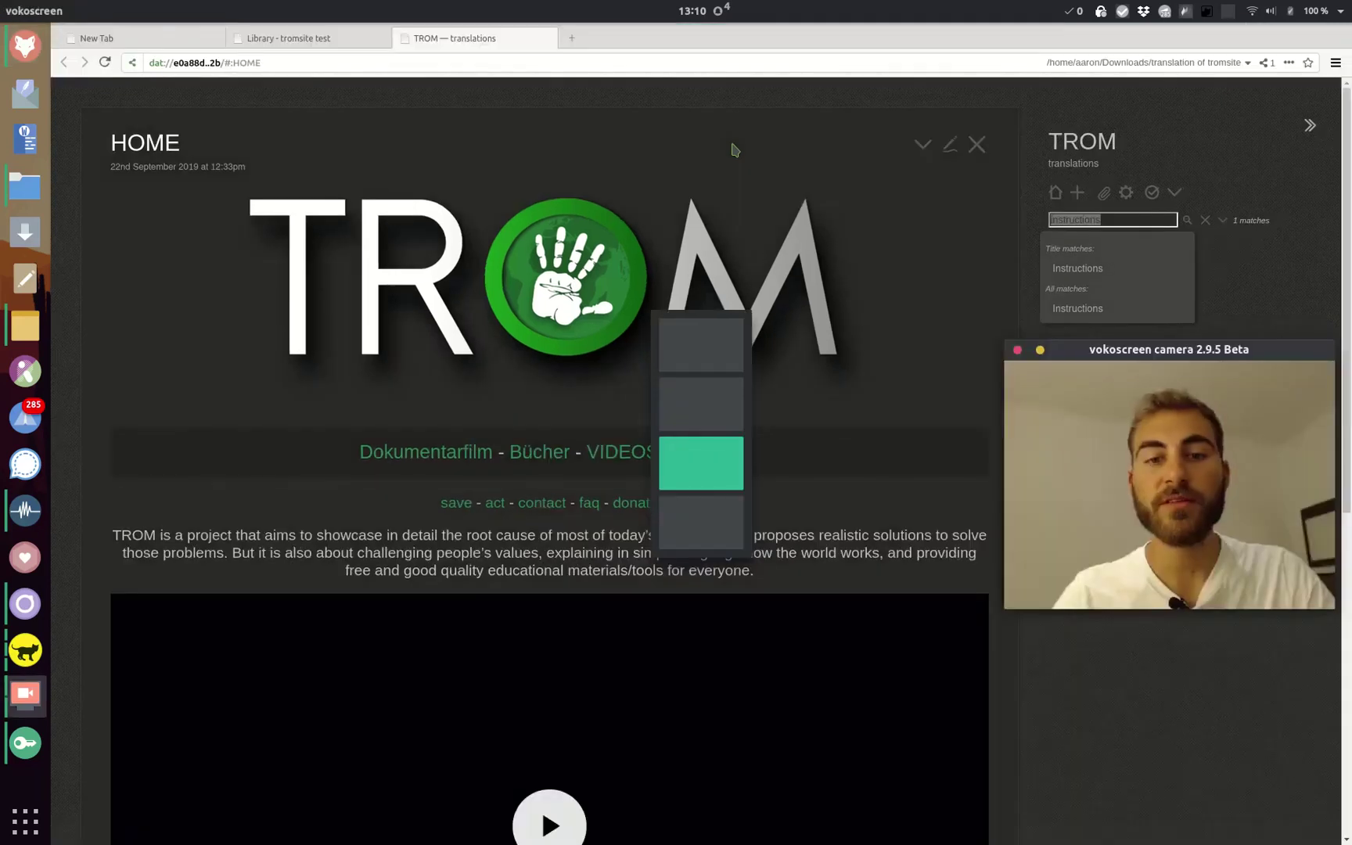
{"action": "key", "text": "ctrl+alt+Up"}
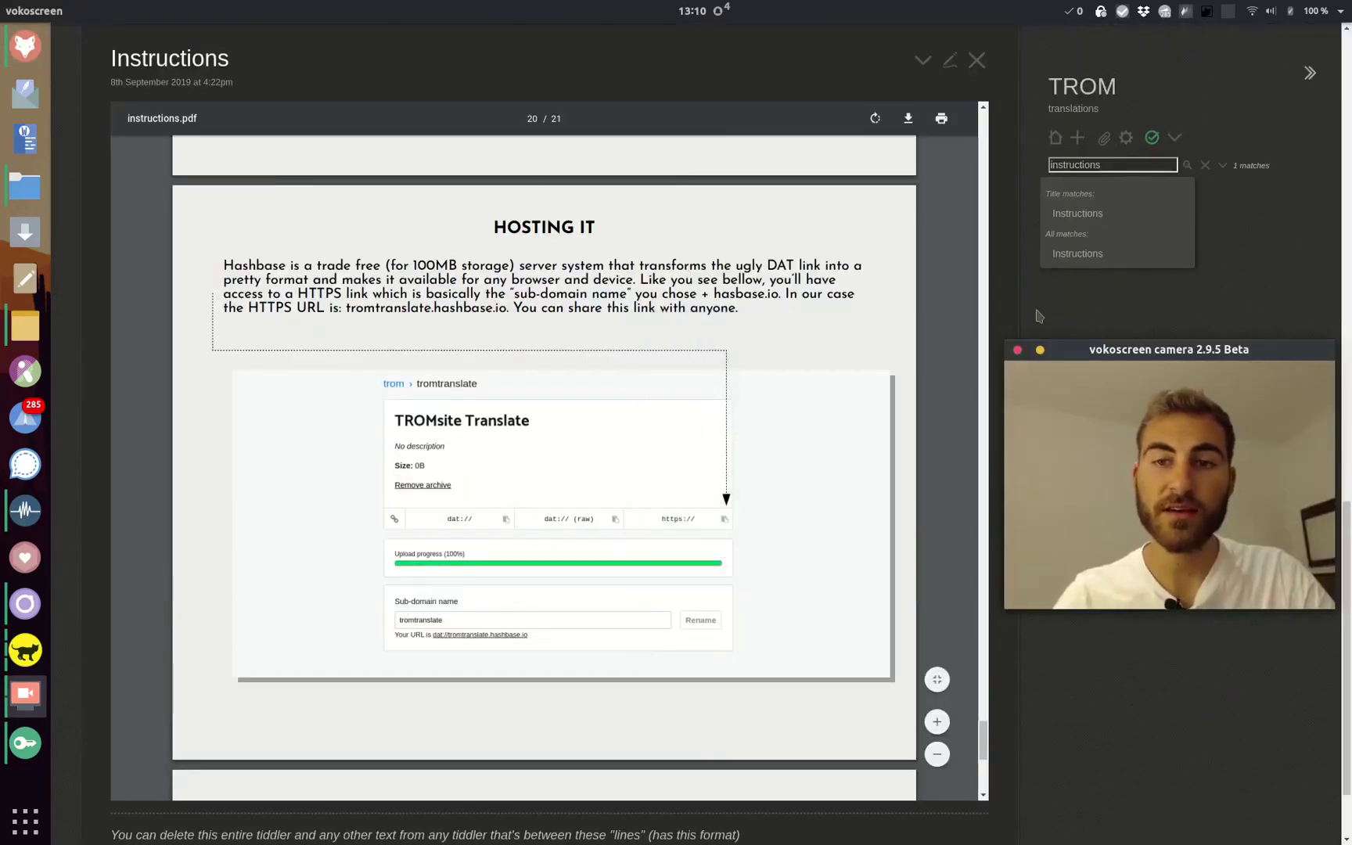
{"action": "scroll", "coordinate": [962, 180], "scroll_direction": "up", "scroll_amount": 5}
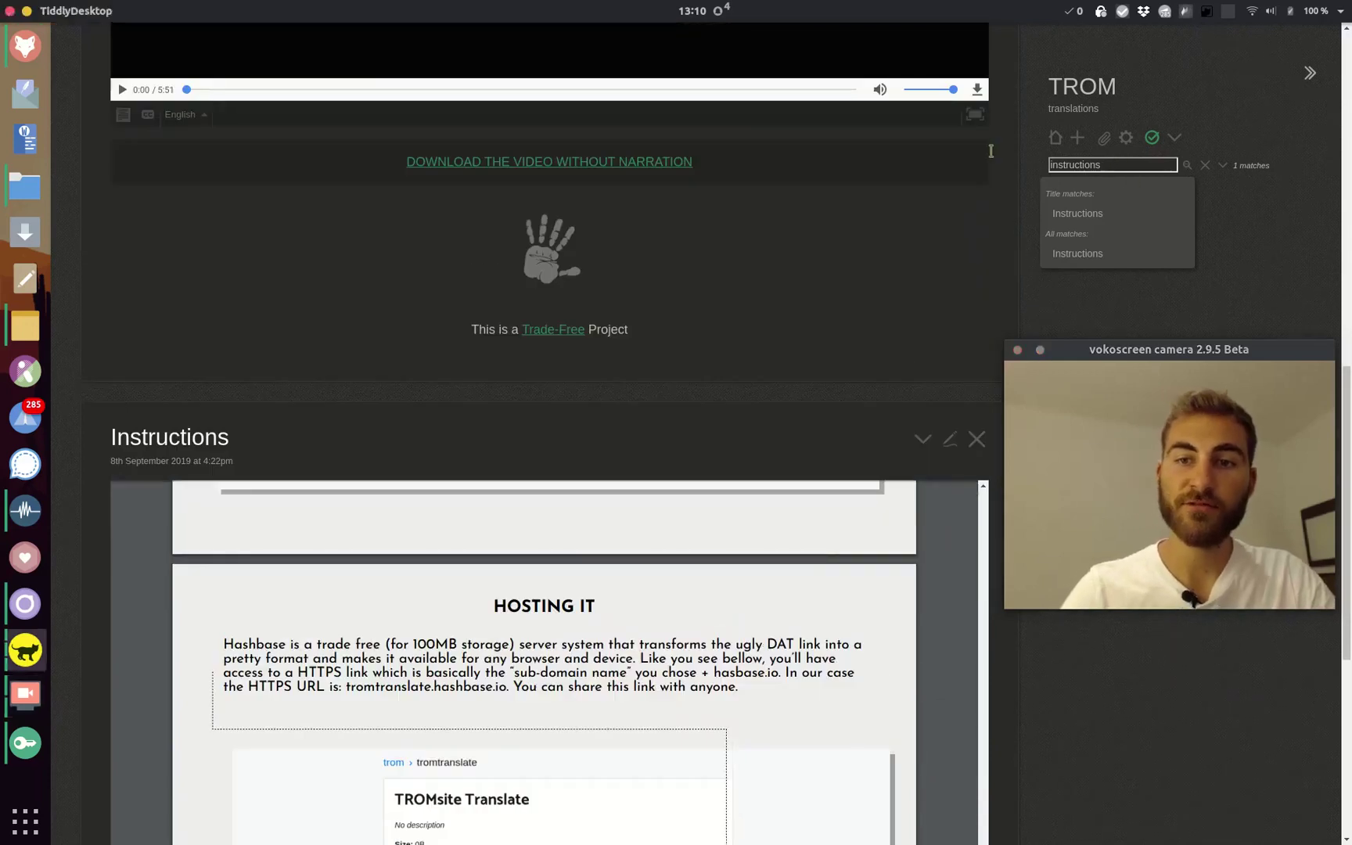
{"action": "double_click", "coordinate": [1128, 165]}
{"action": "key", "text": "BackSpace"}
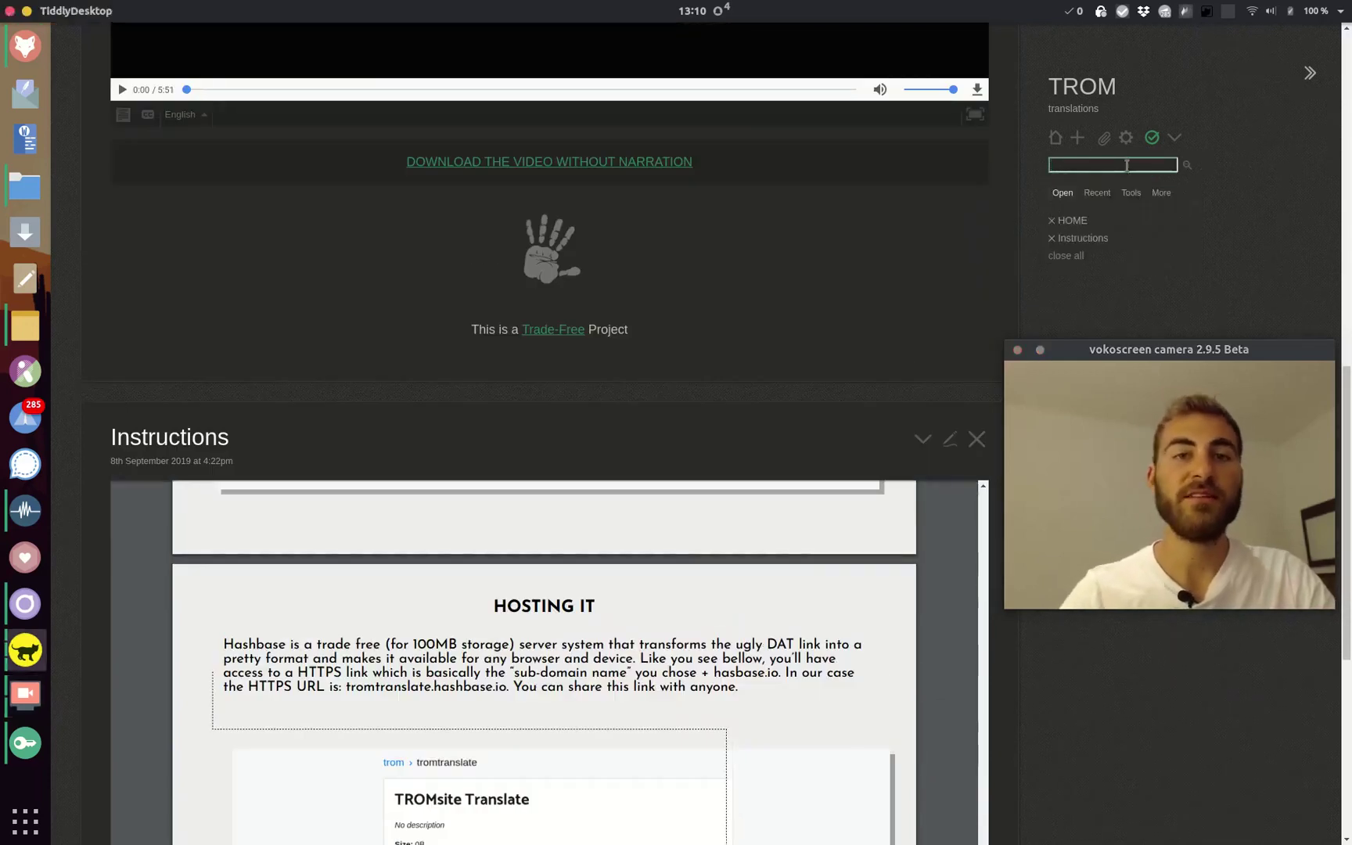